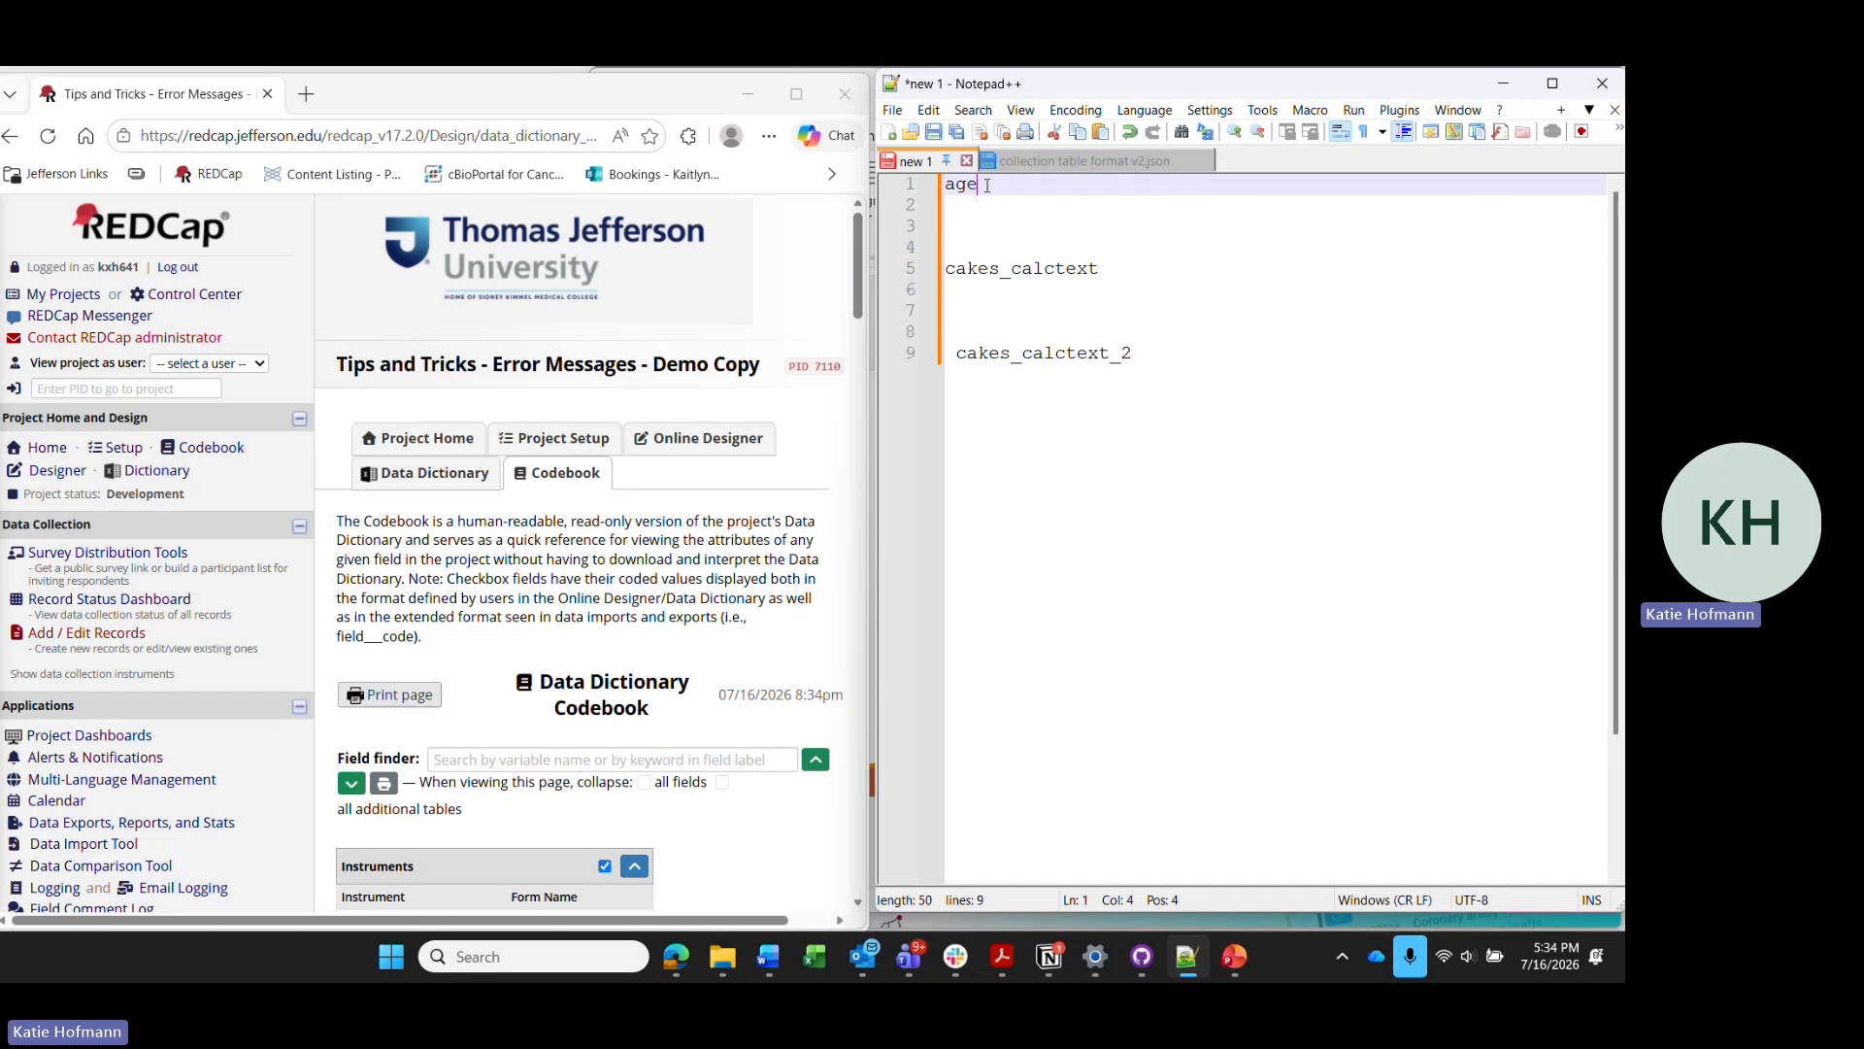
Search the REDCap Codebook page for "age" and go through the matches to the age field in the Calculations instrument.
{"action": "left_click", "coordinate": [827, 261]}
{"action": "key", "text": "ctrl+f"}
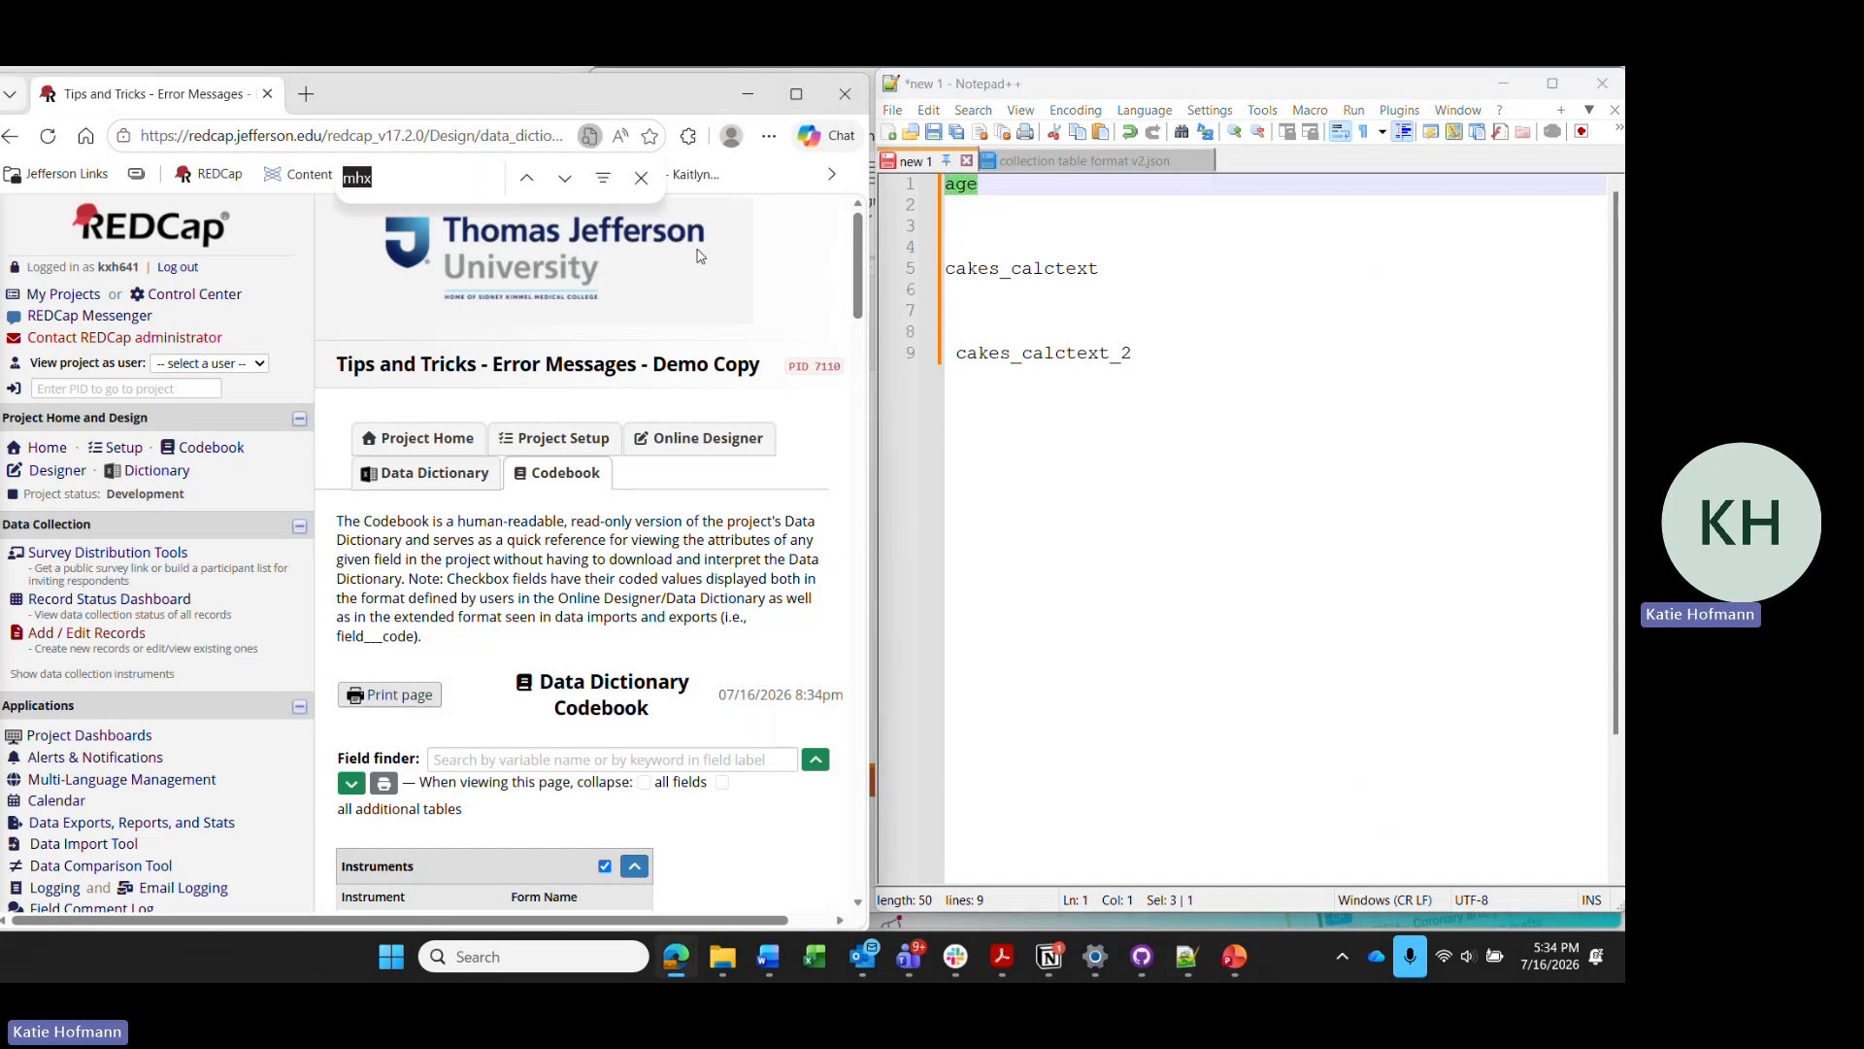
{"action": "type", "text": "age"}
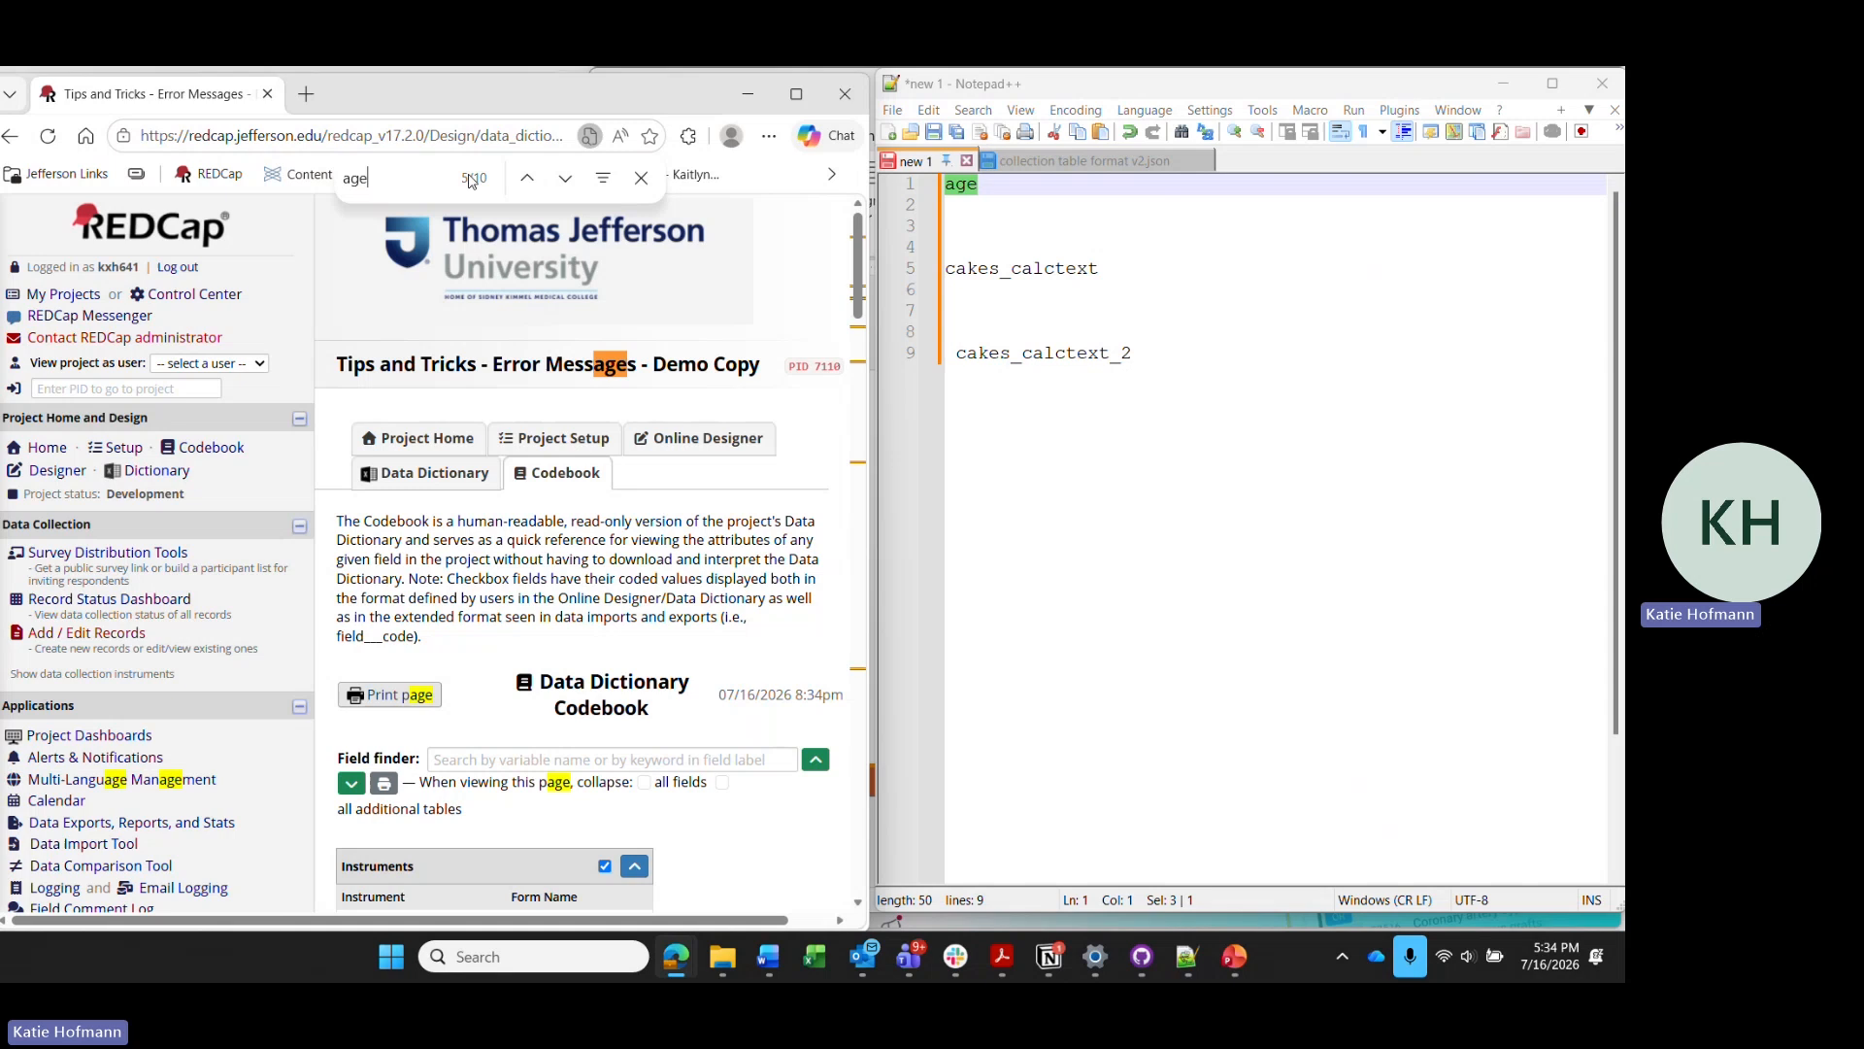
{"action": "left_click", "coordinate": [565, 179]}
{"action": "left_click", "coordinate": [568, 181]}
{"action": "left_click", "coordinate": [567, 181]}
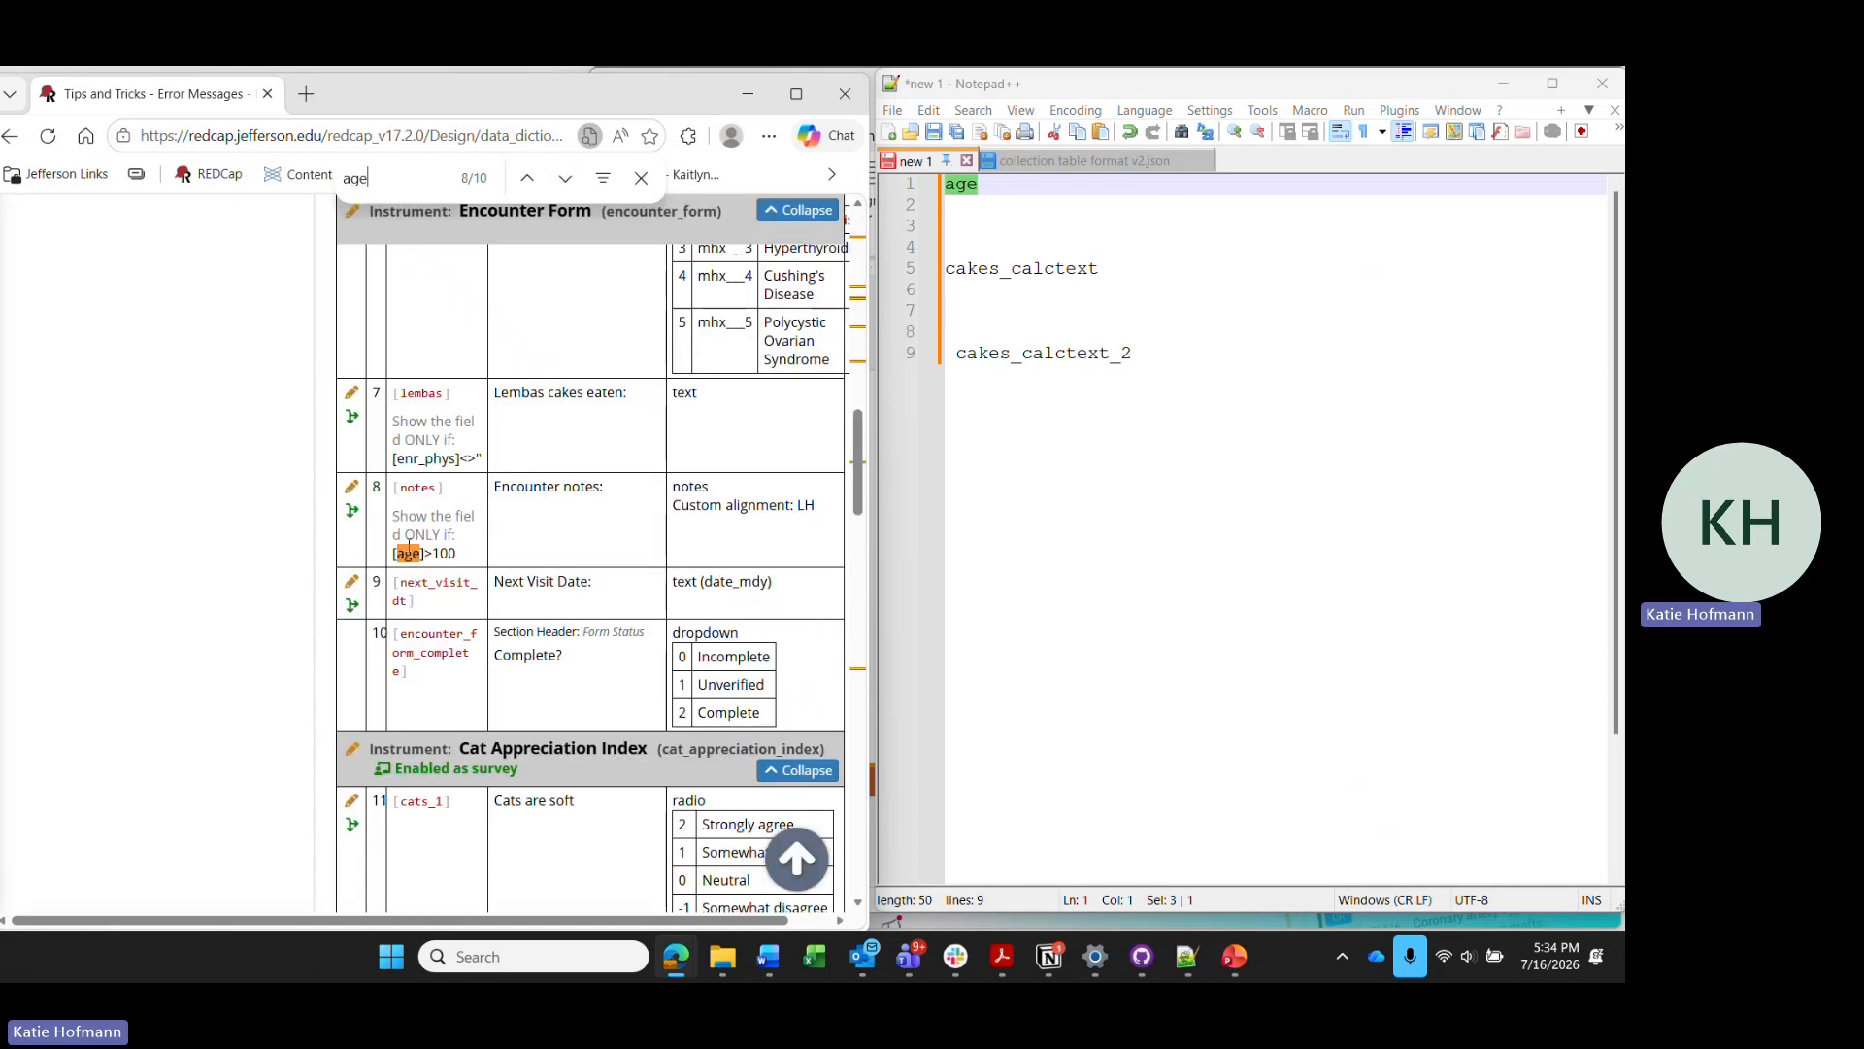
{"action": "left_click", "coordinate": [566, 179]}
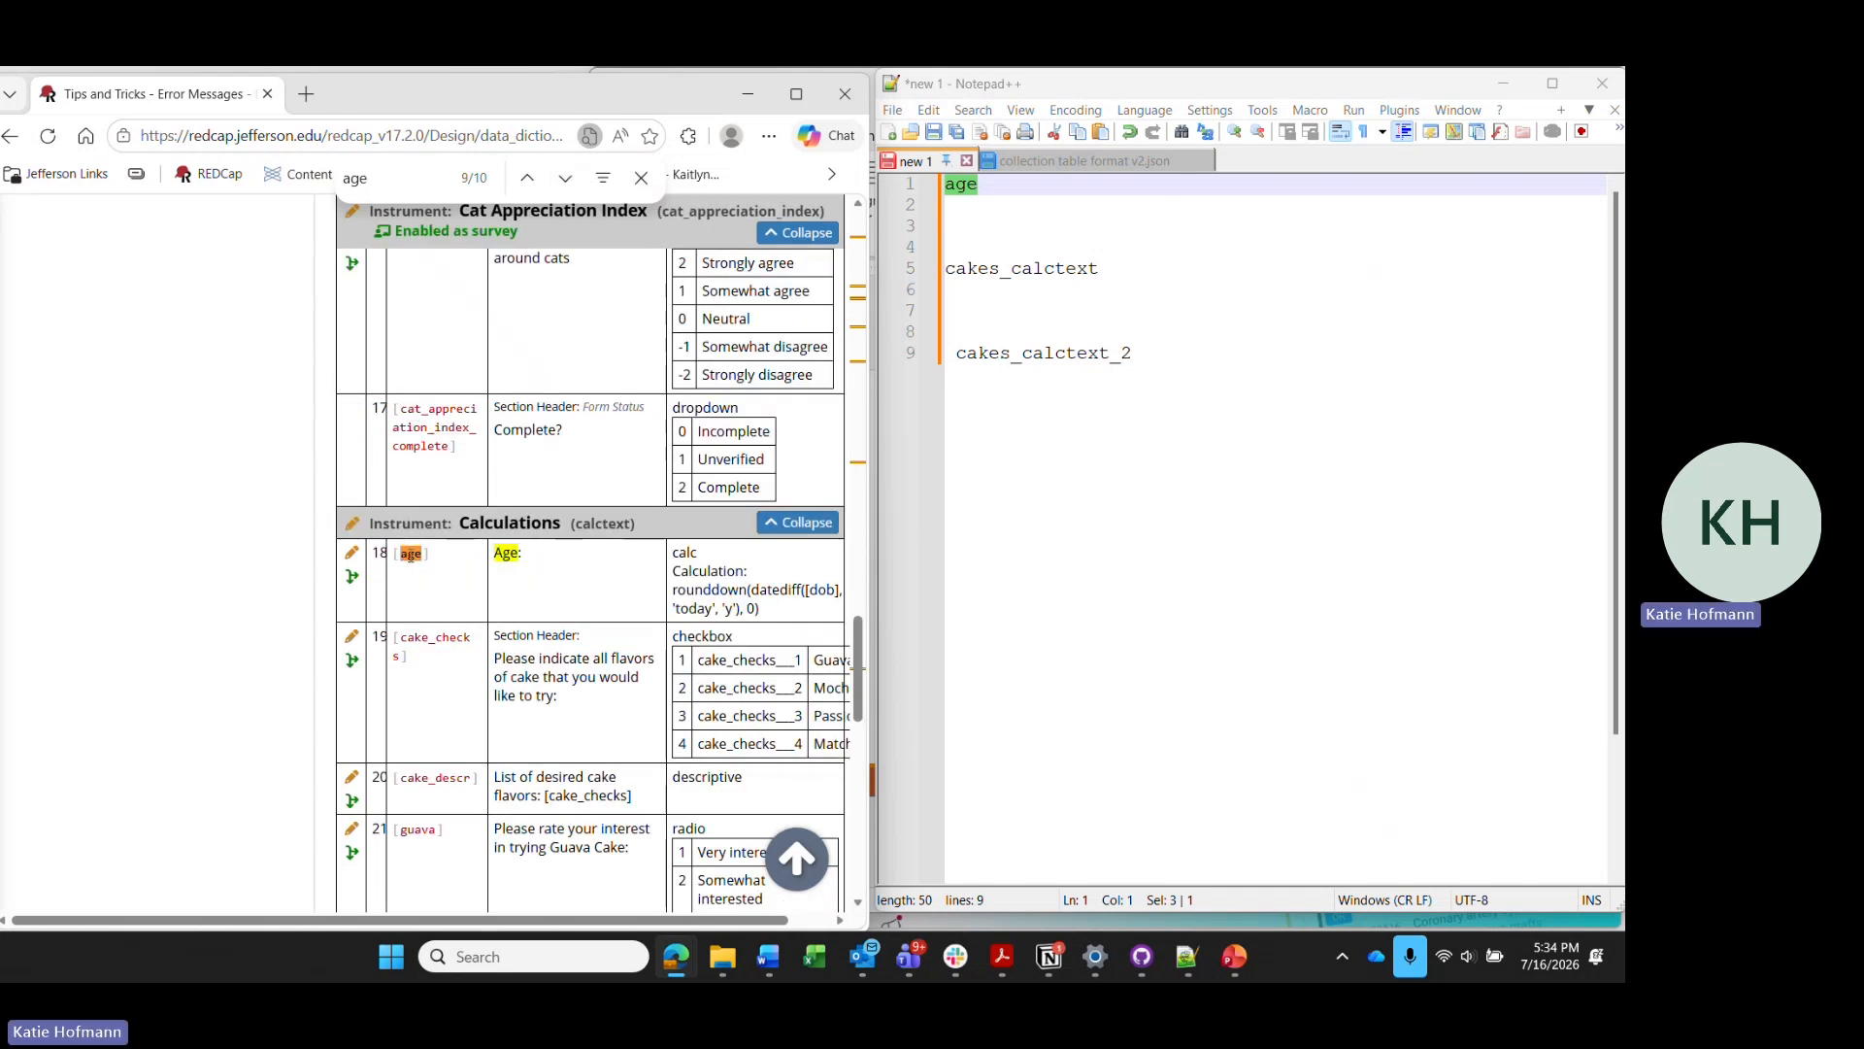
Copy the age field's calculation from the Codebook and paste it under "age" in the Notepad++ notes.
{"action": "left_click_drag", "start_coordinate": [439, 554], "coordinate": [393, 553]}
{"action": "left_click_drag", "start_coordinate": [770, 613], "coordinate": [673, 592]}
{"action": "key", "text": "ctrl+c"}
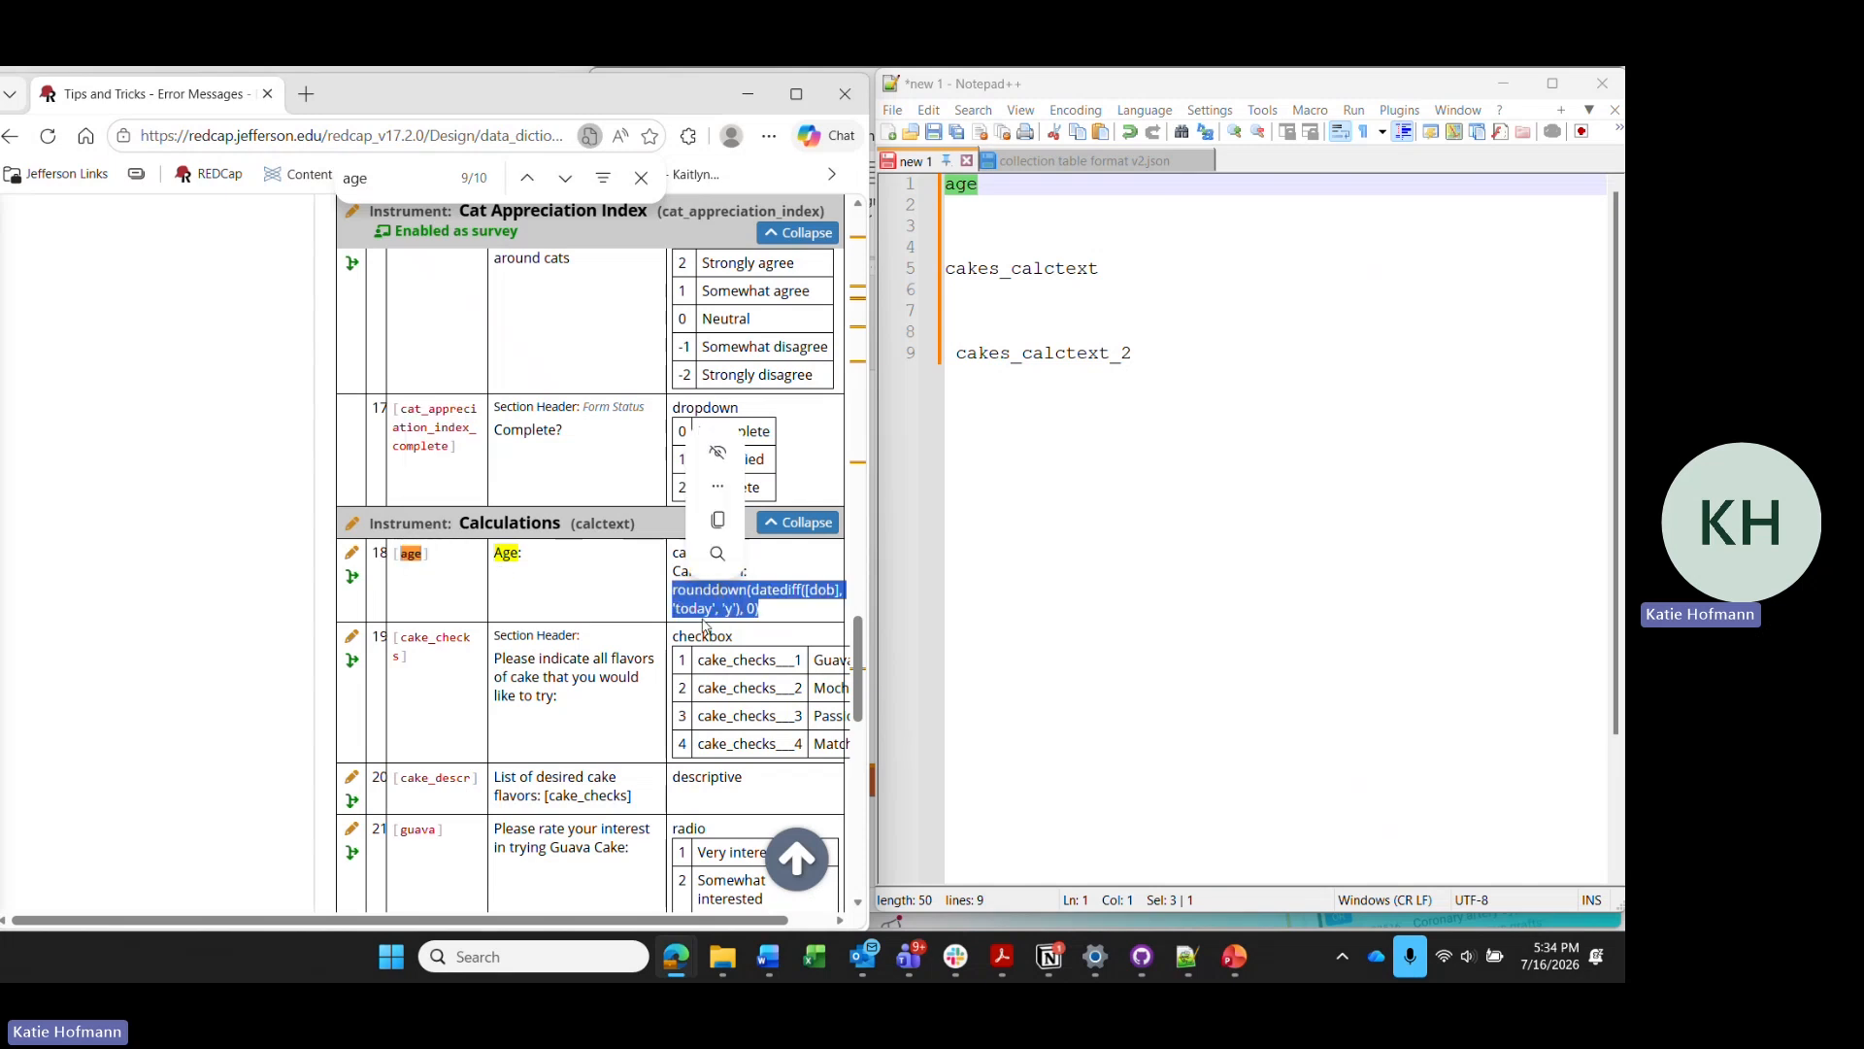
{"action": "left_click", "coordinate": [989, 210]}
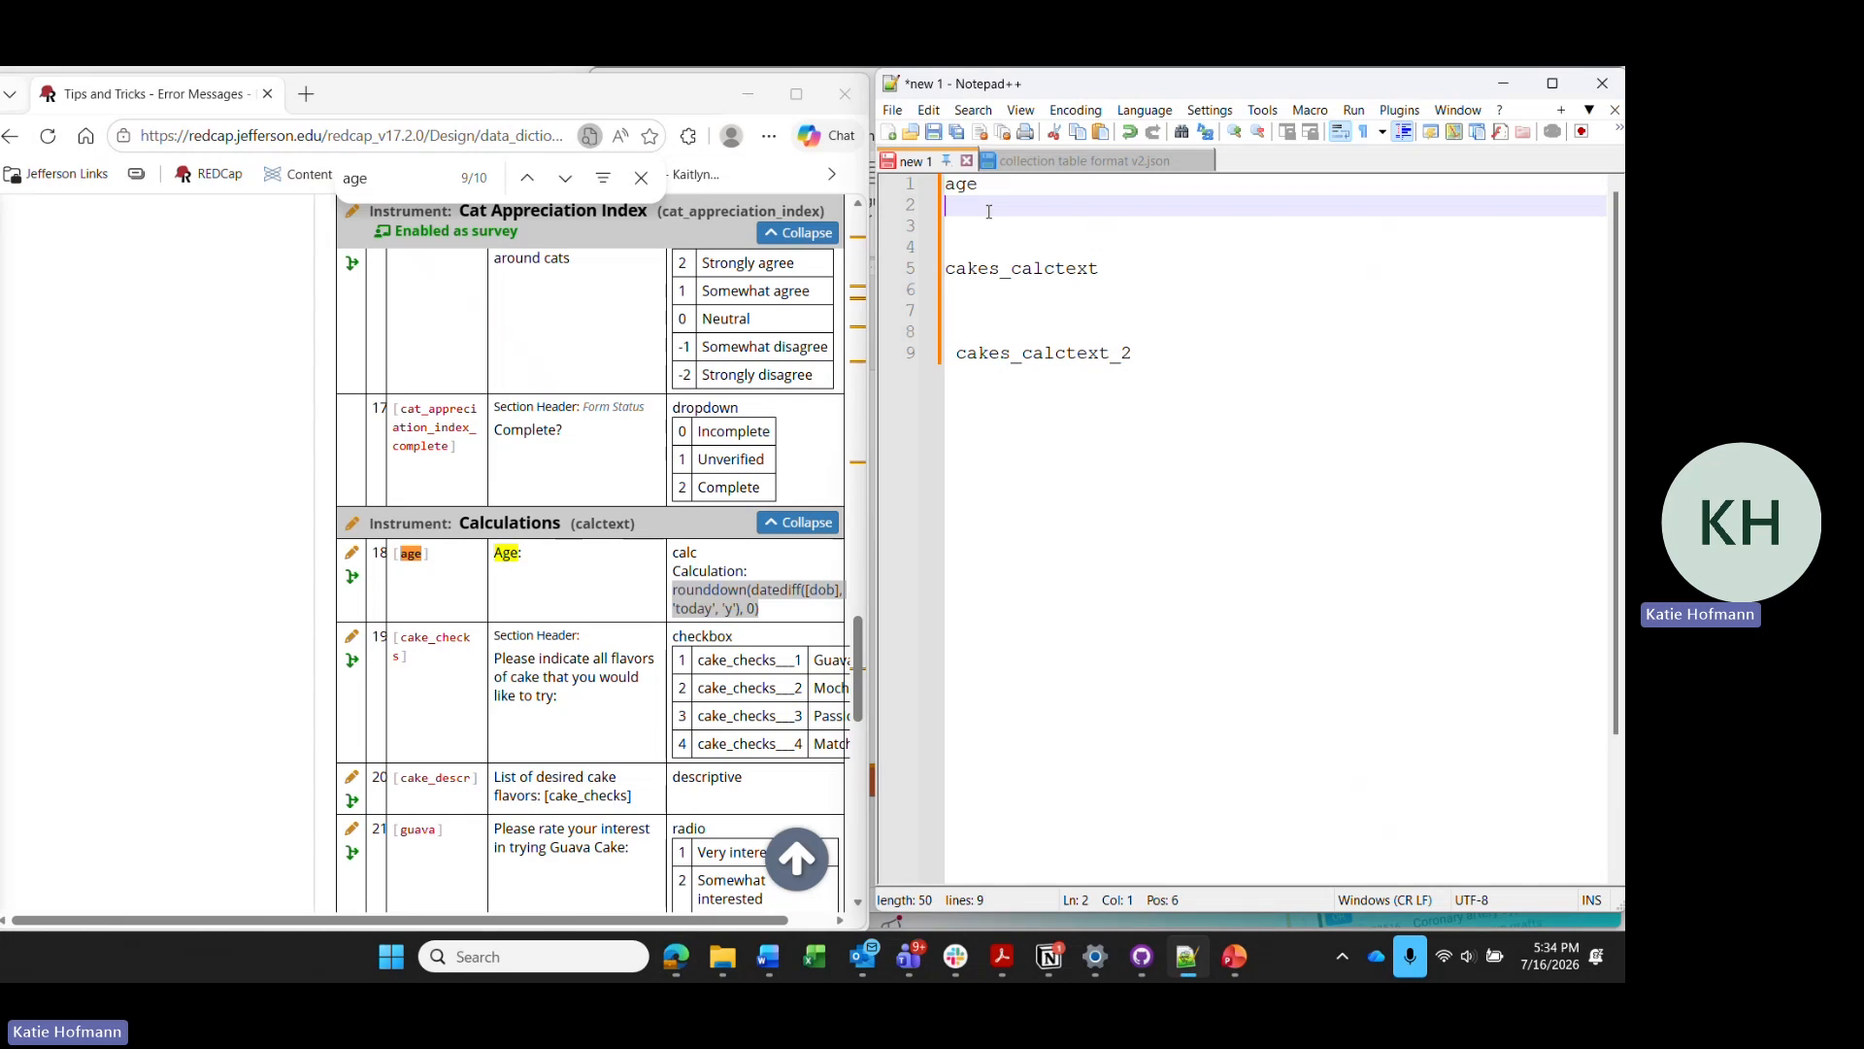
{"action": "key", "text": "ctrl+v"}
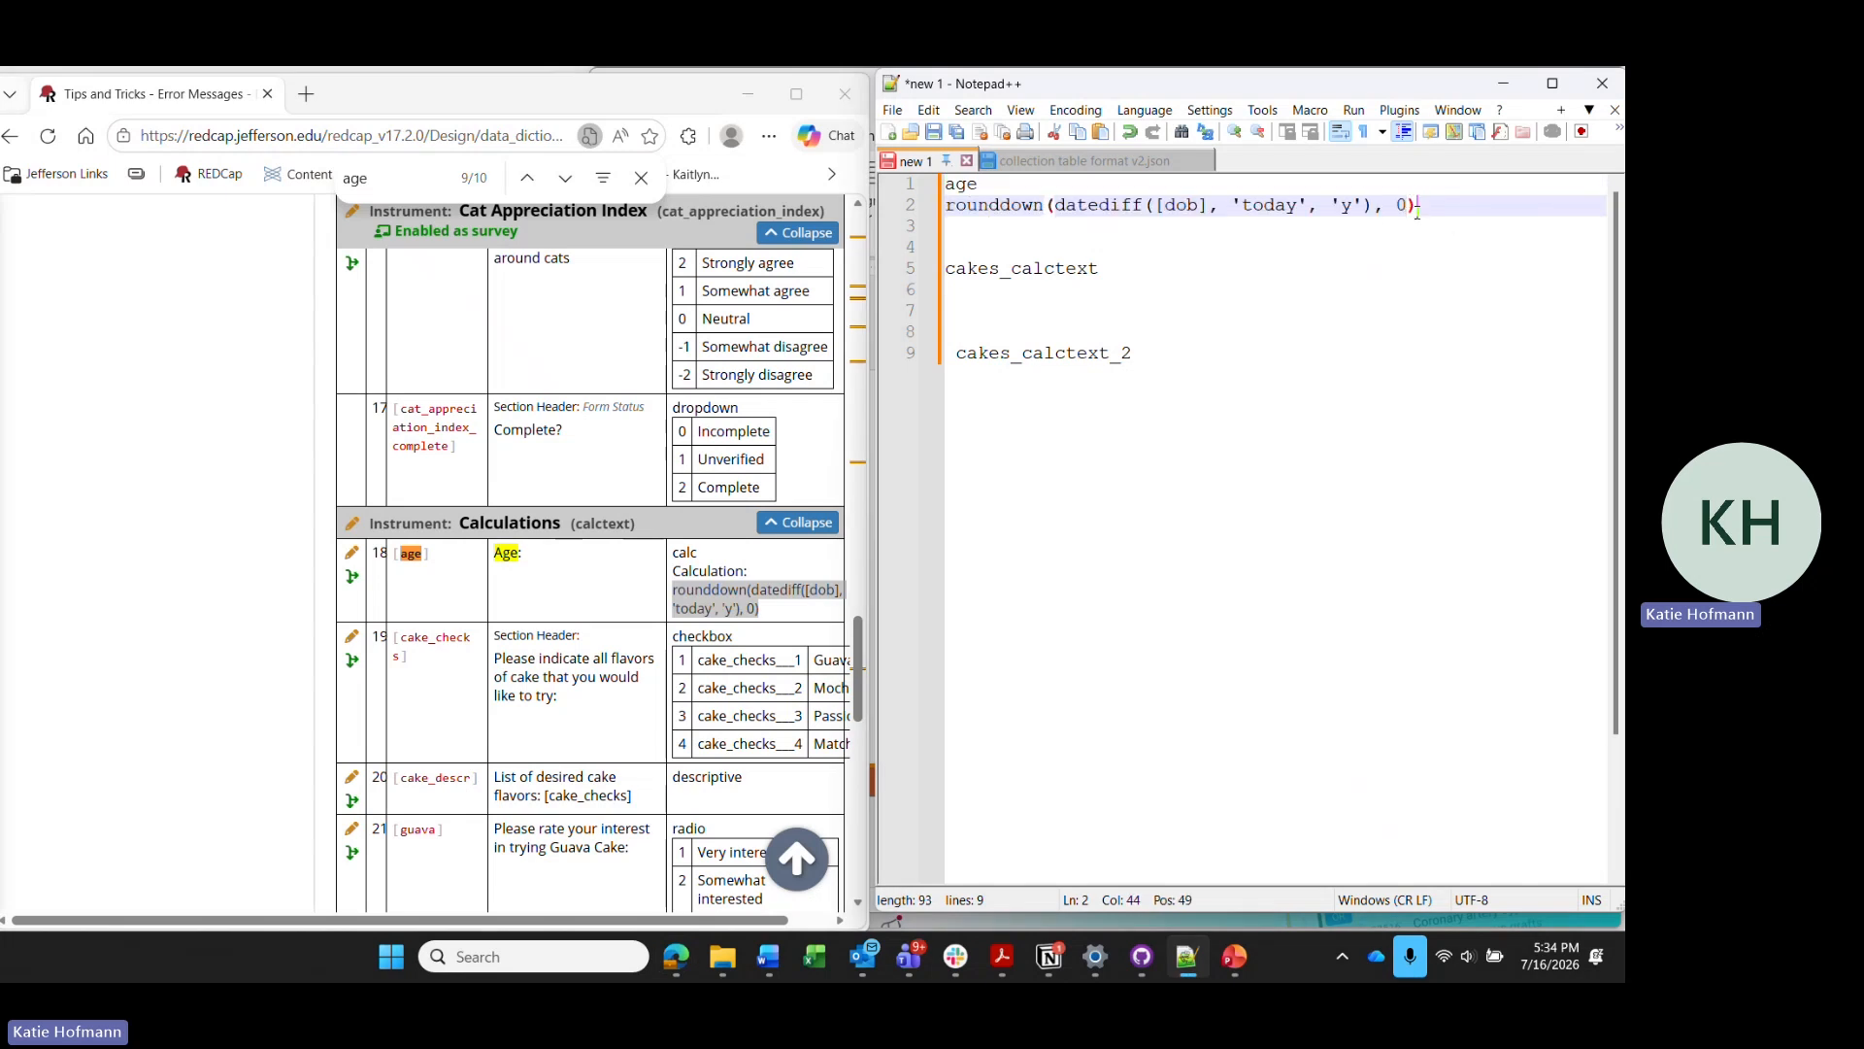
Copy [dob] from the calculation in the notes, search the Codebook in the browser for it, and close the search.
{"action": "left_click_drag", "start_coordinate": [1209, 208], "coordinate": [1159, 211]}
{"action": "key", "text": "ctrl+c"}
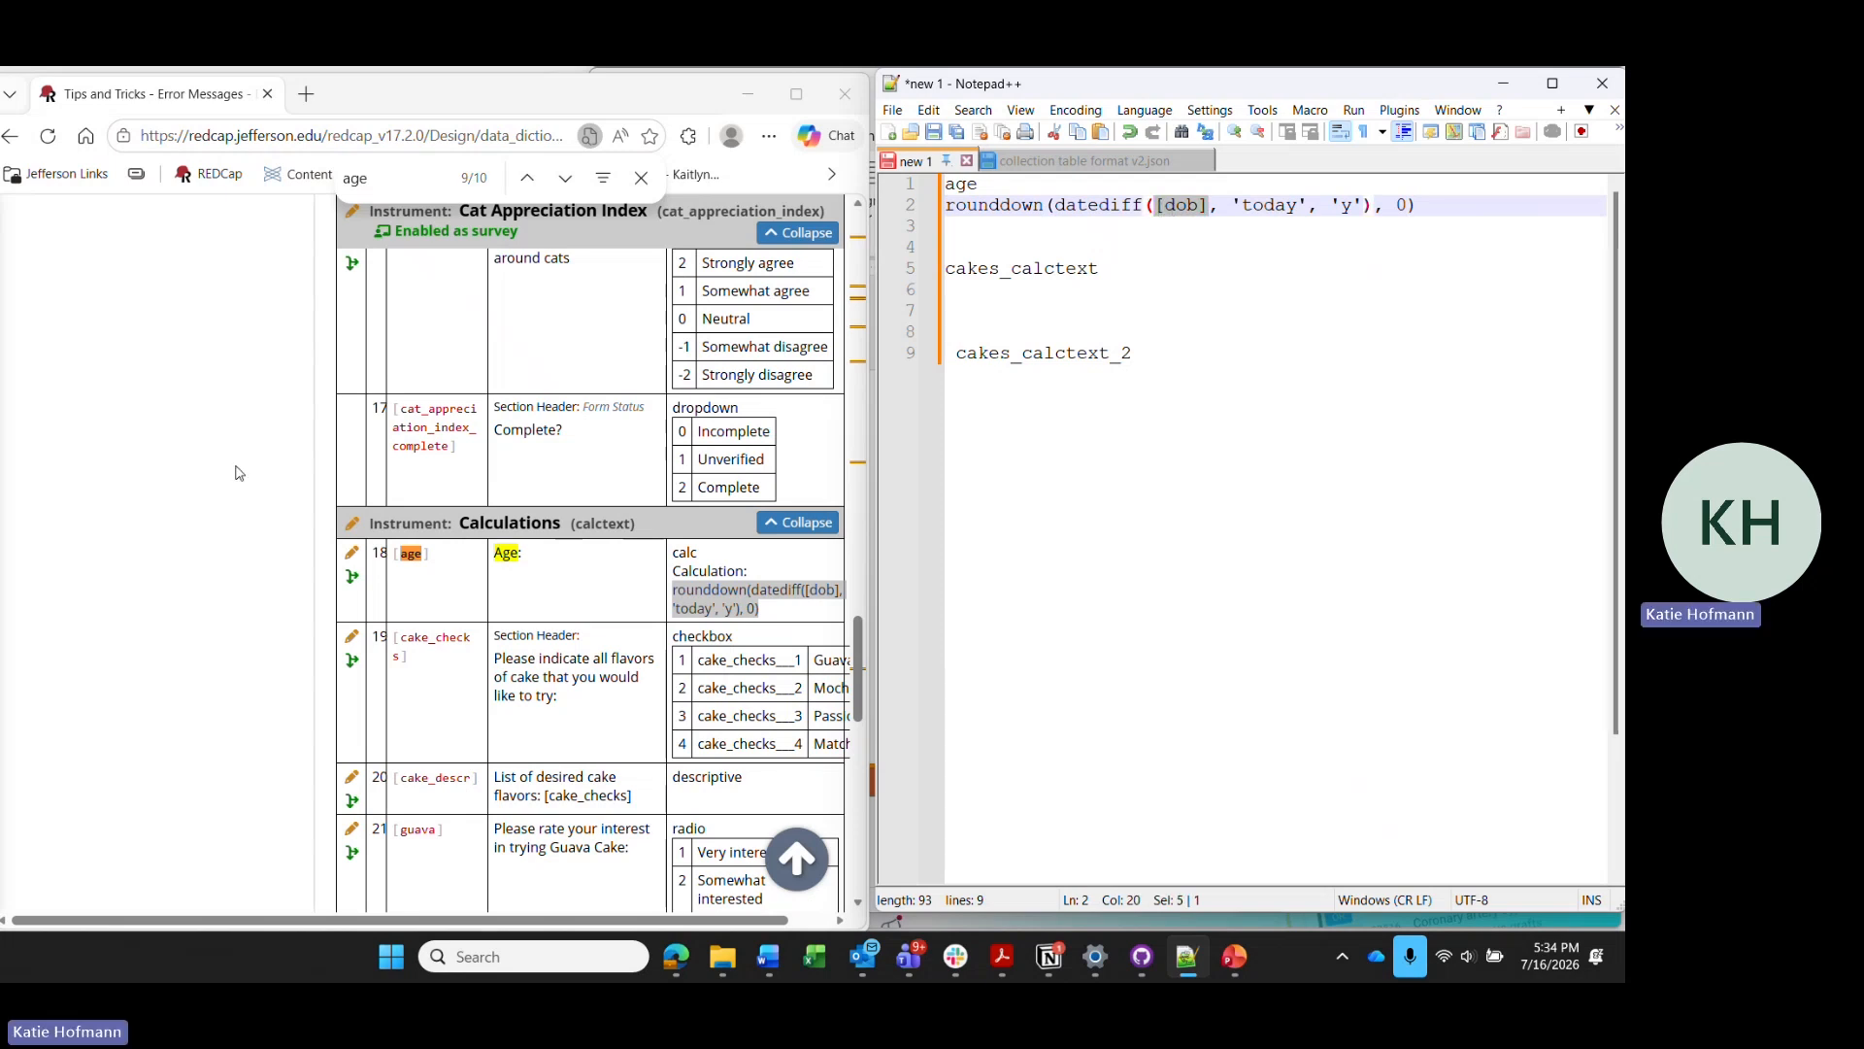
{"action": "left_click", "coordinate": [204, 398]}
{"action": "left_click", "coordinate": [411, 177]}
{"action": "key", "text": "ctrl+a"}
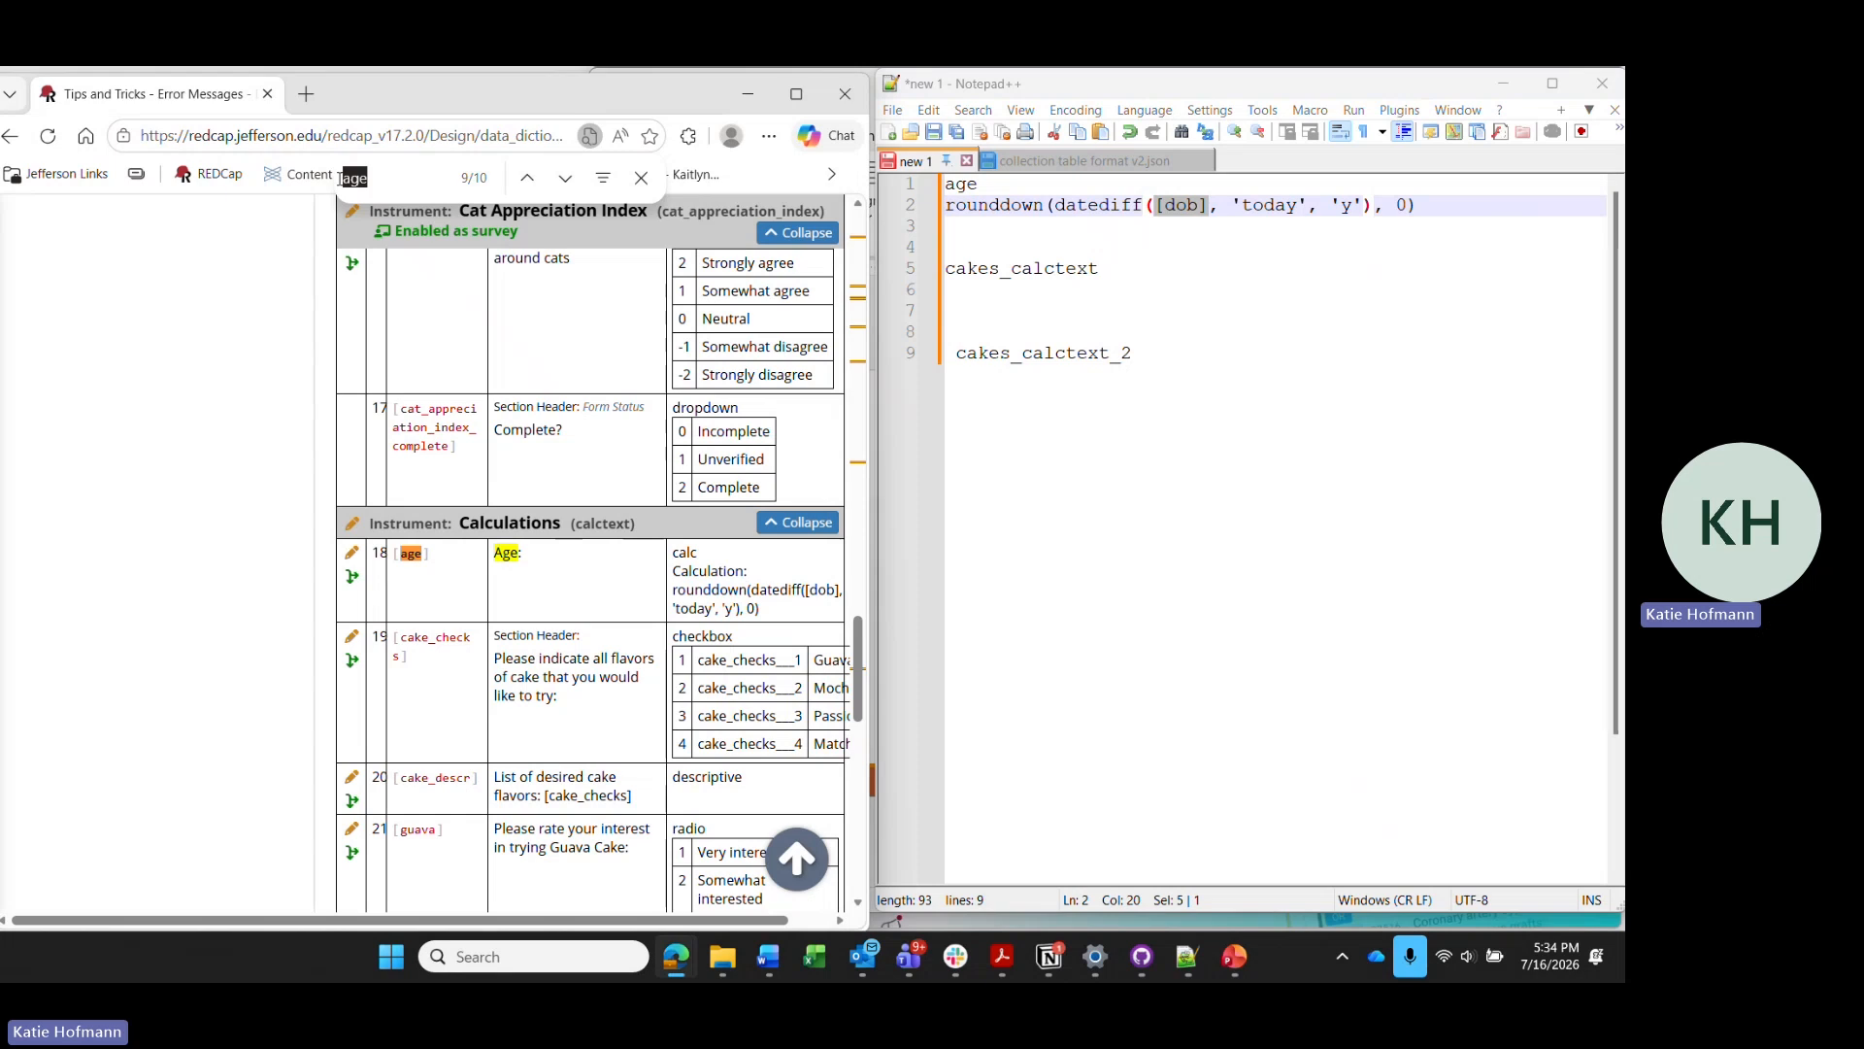
{"action": "key", "text": "ctrl+v"}
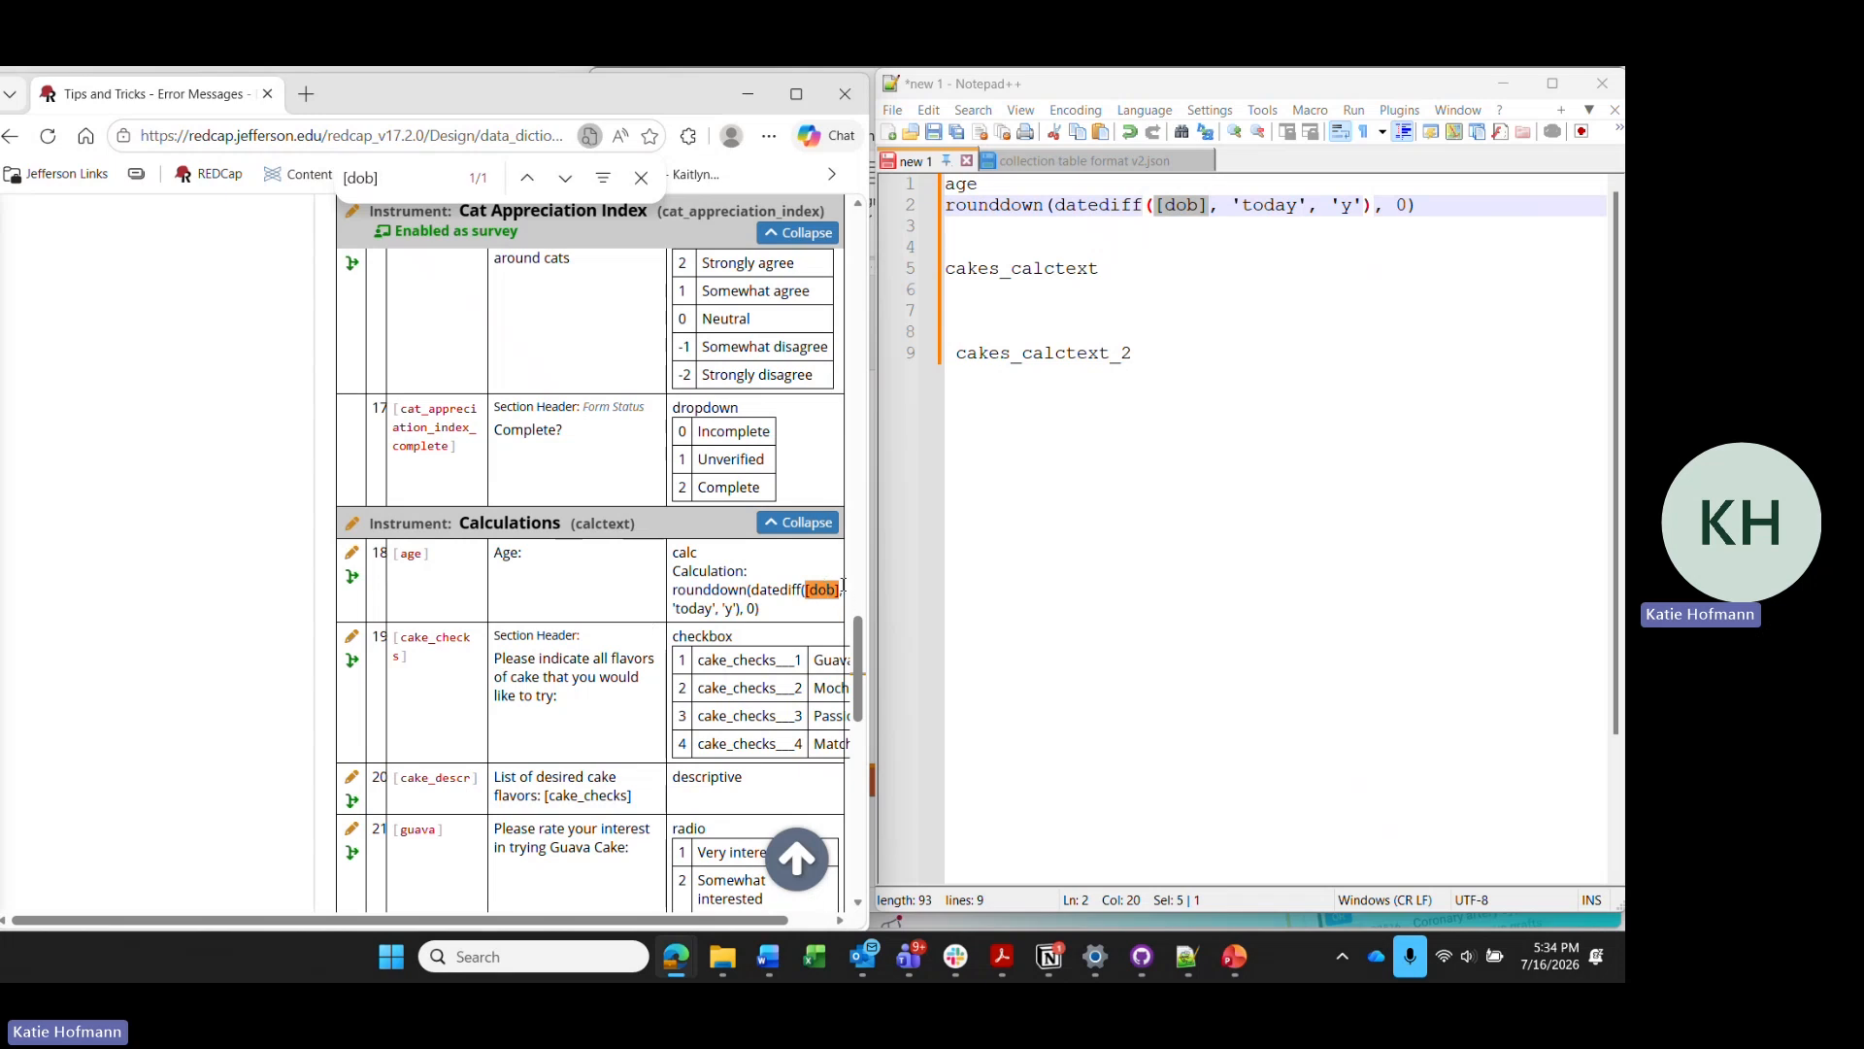
{"action": "left_click_drag", "start_coordinate": [844, 589], "coordinate": [816, 597]}
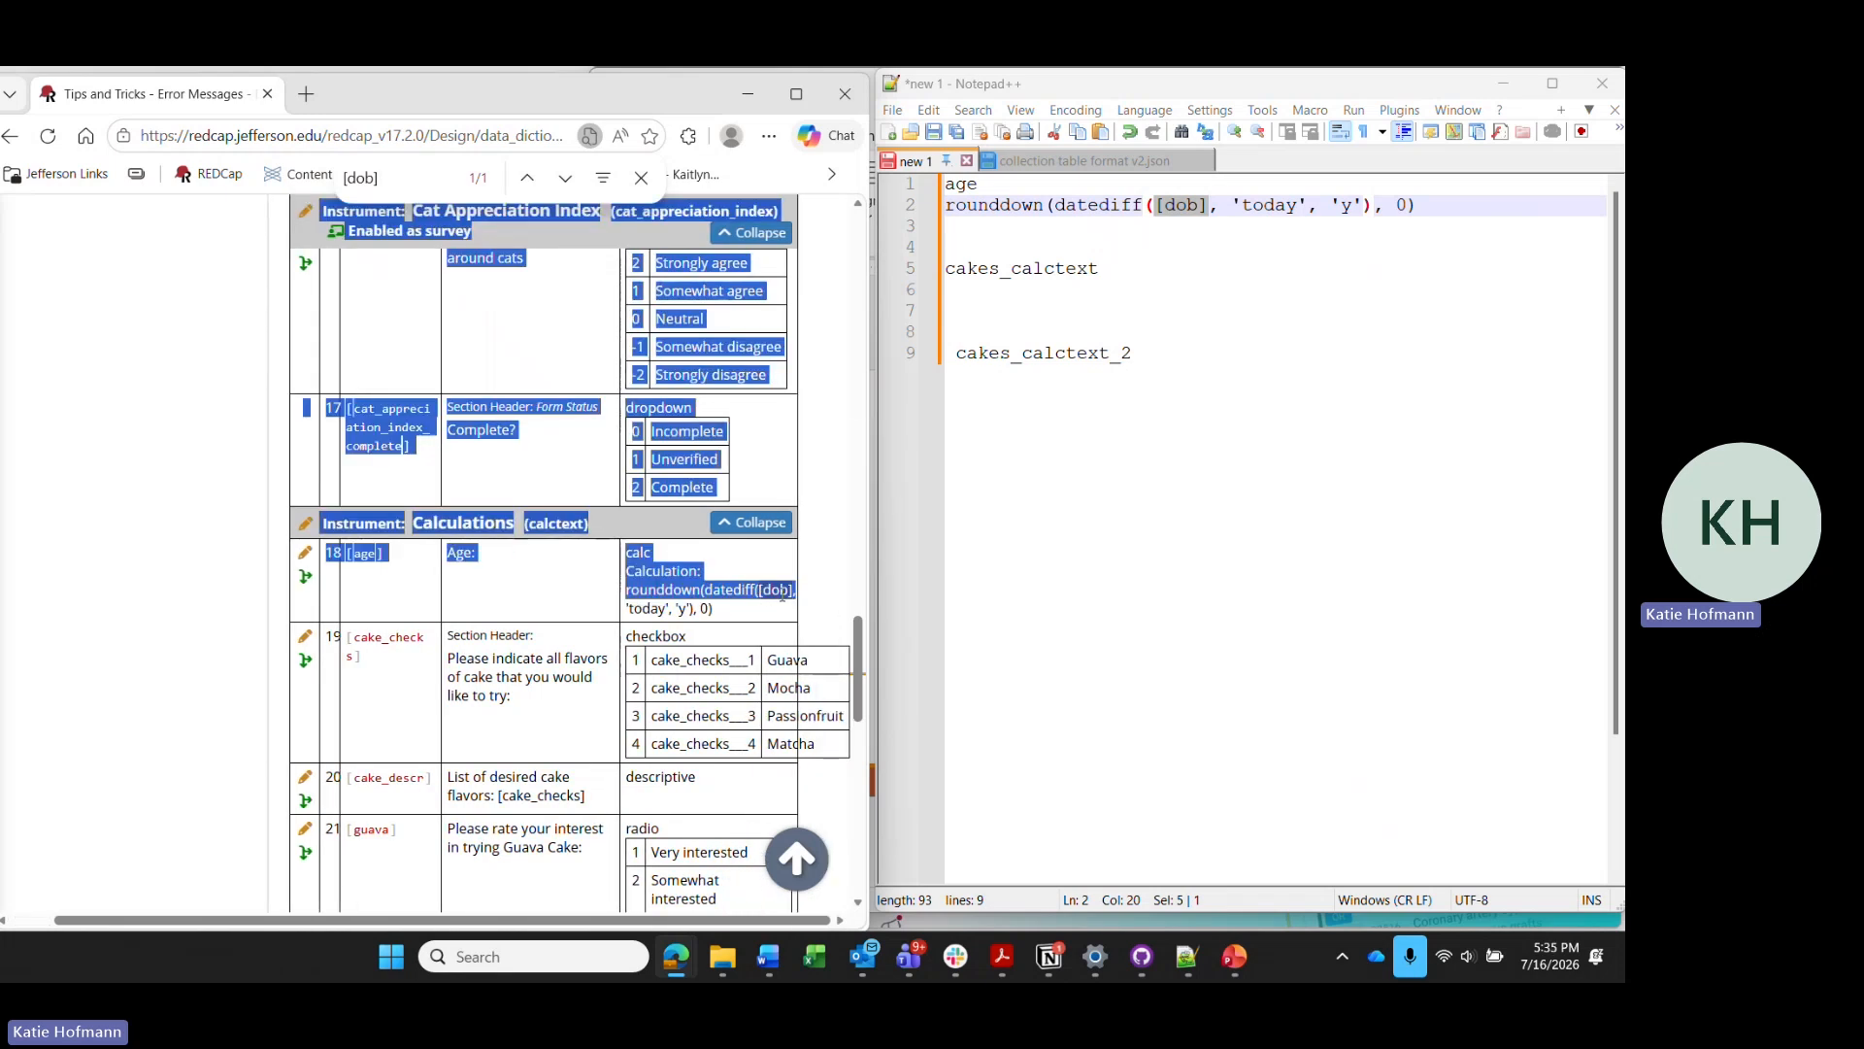
{"action": "left_click", "coordinate": [773, 594]}
{"action": "left_click_drag", "start_coordinate": [757, 591], "coordinate": [801, 596]}
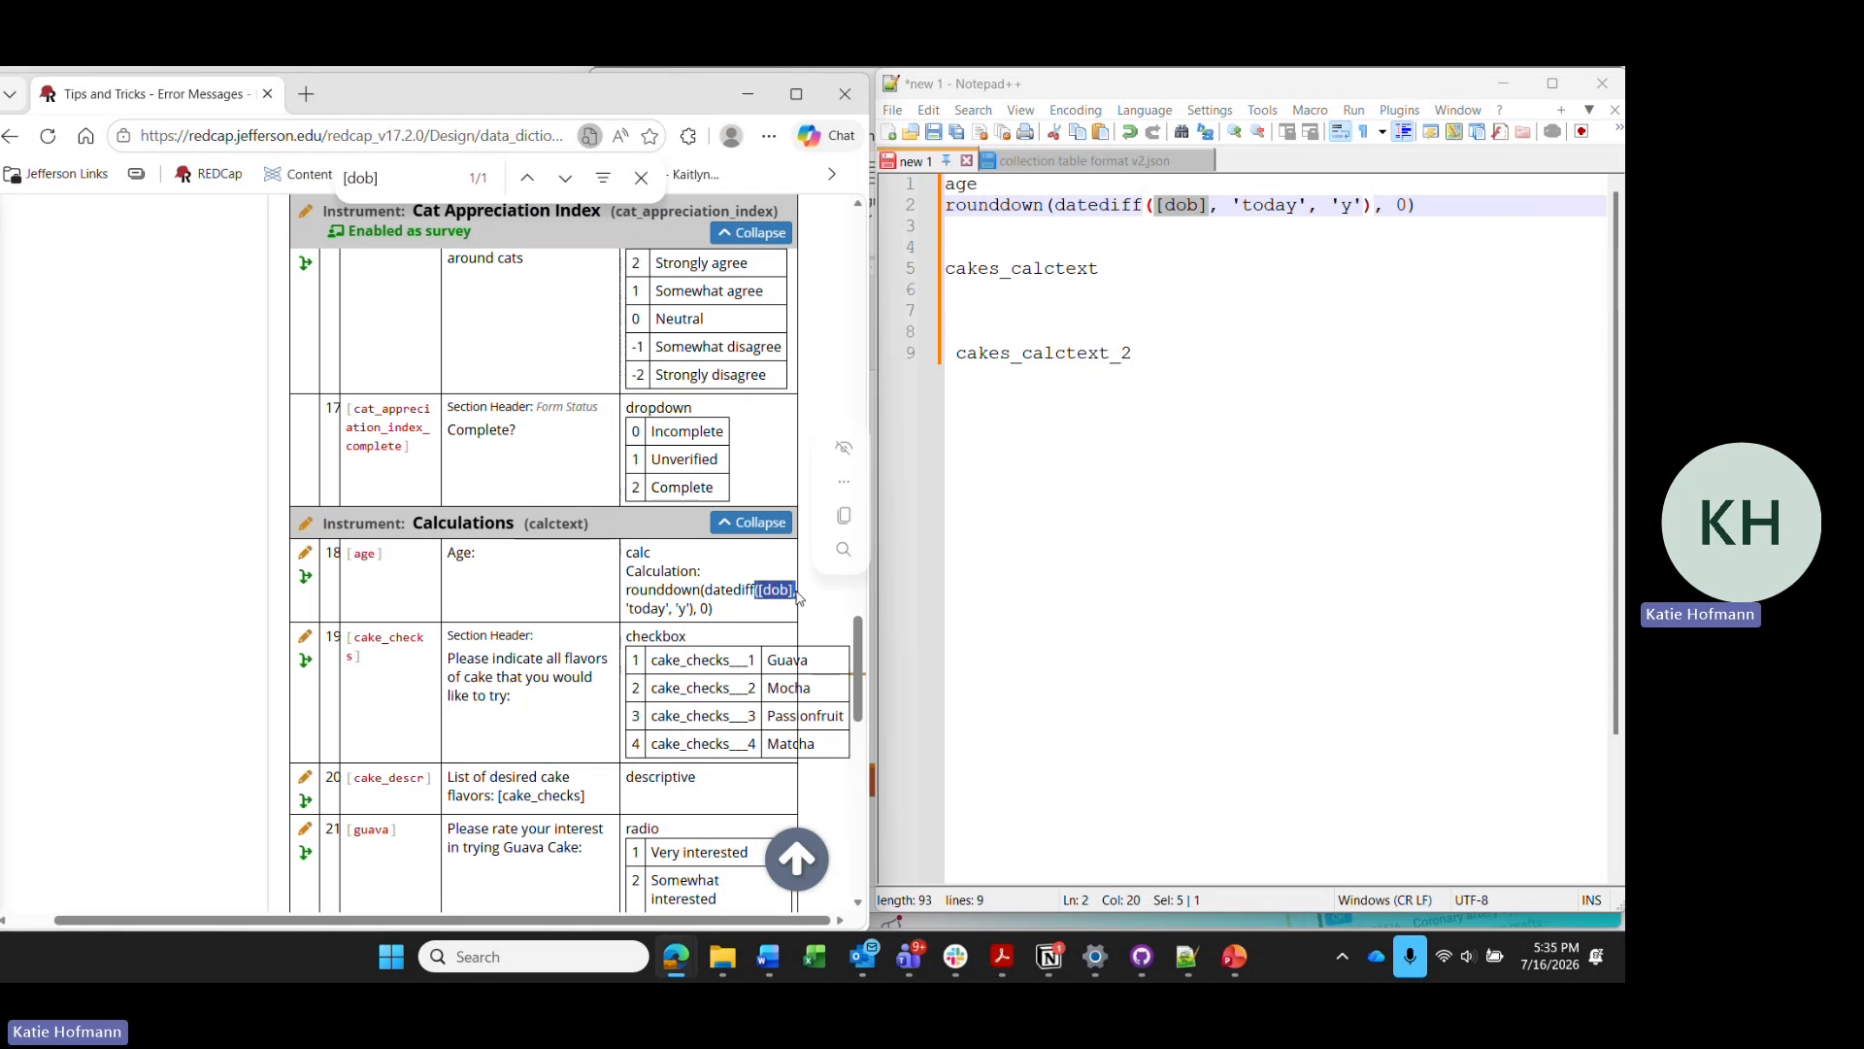
{"action": "left_click", "coordinate": [762, 626]}
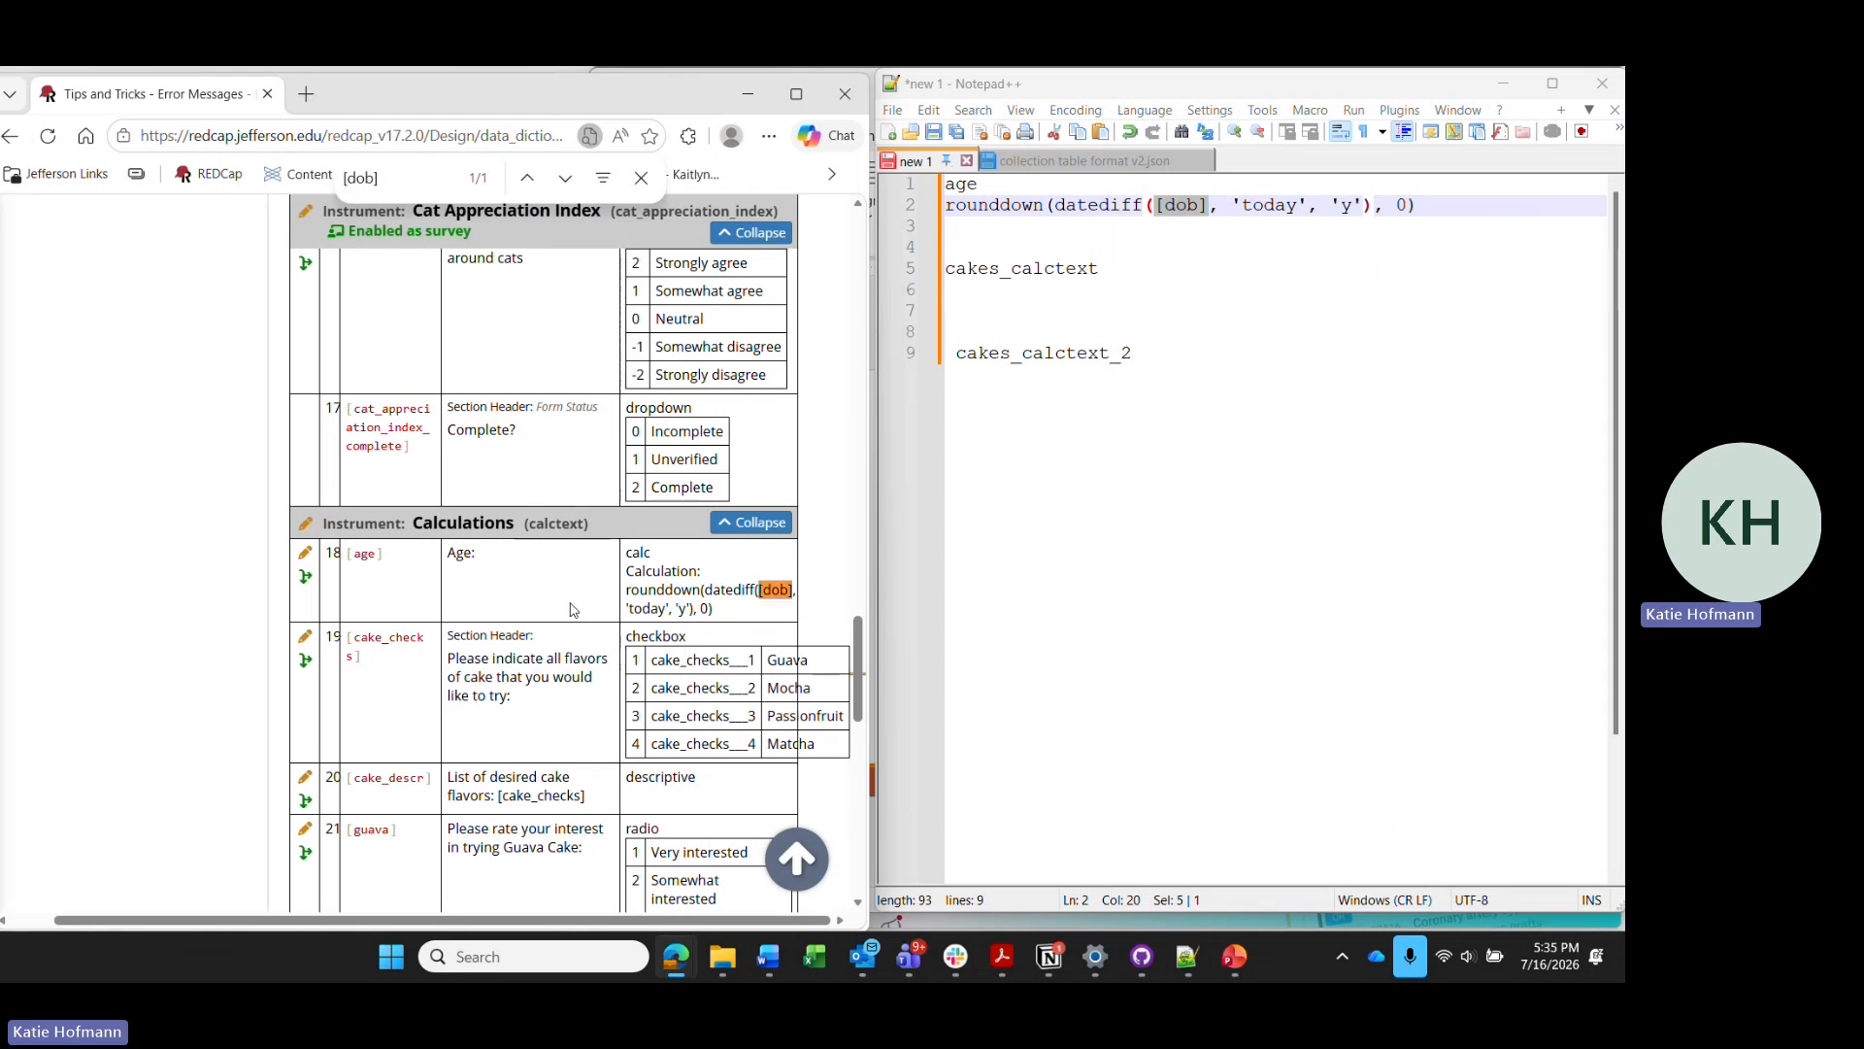
{"action": "left_click", "coordinate": [641, 178]}
Open the Encounter Form instrument in the Online Designer and go to the end of its fields.
{"action": "scroll", "coordinate": [528, 753], "scroll_direction": "up", "scroll_amount": 20}
{"action": "scroll", "coordinate": [528, 753], "scroll_direction": "up", "scroll_amount": 5}
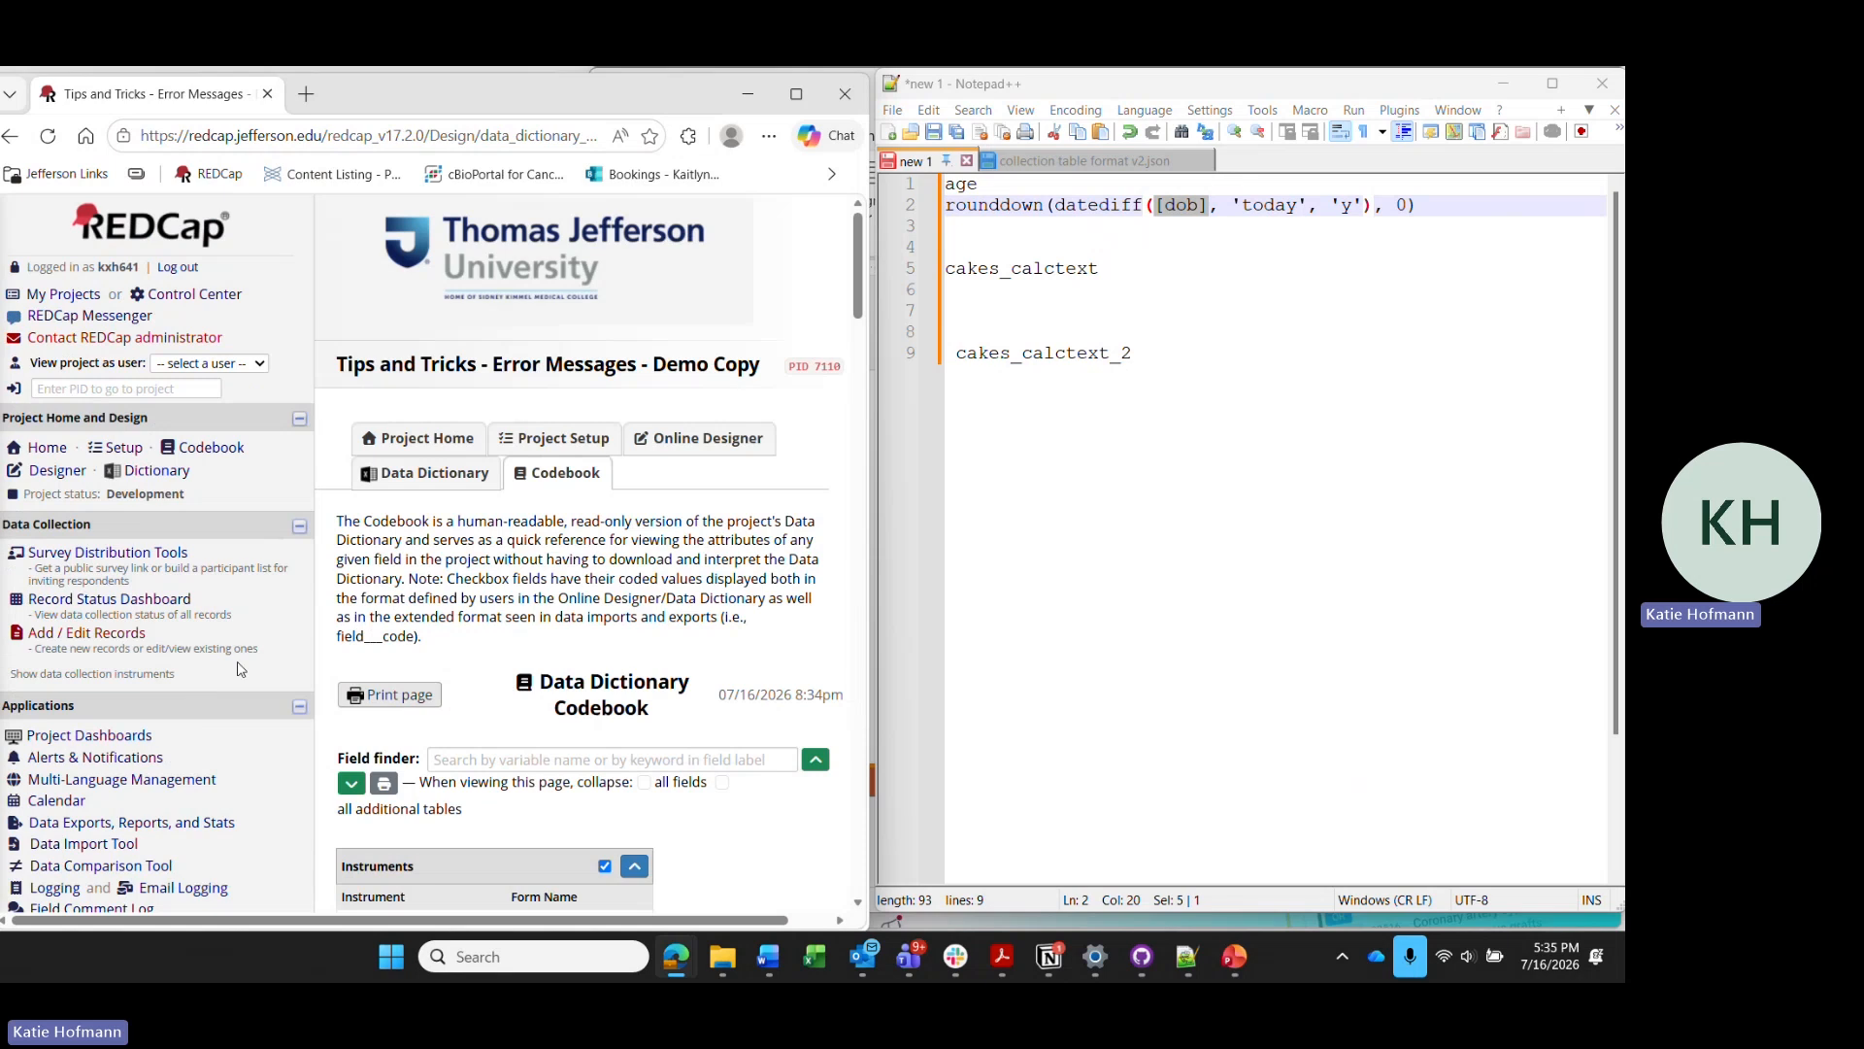
{"action": "left_click", "coordinate": [57, 470]}
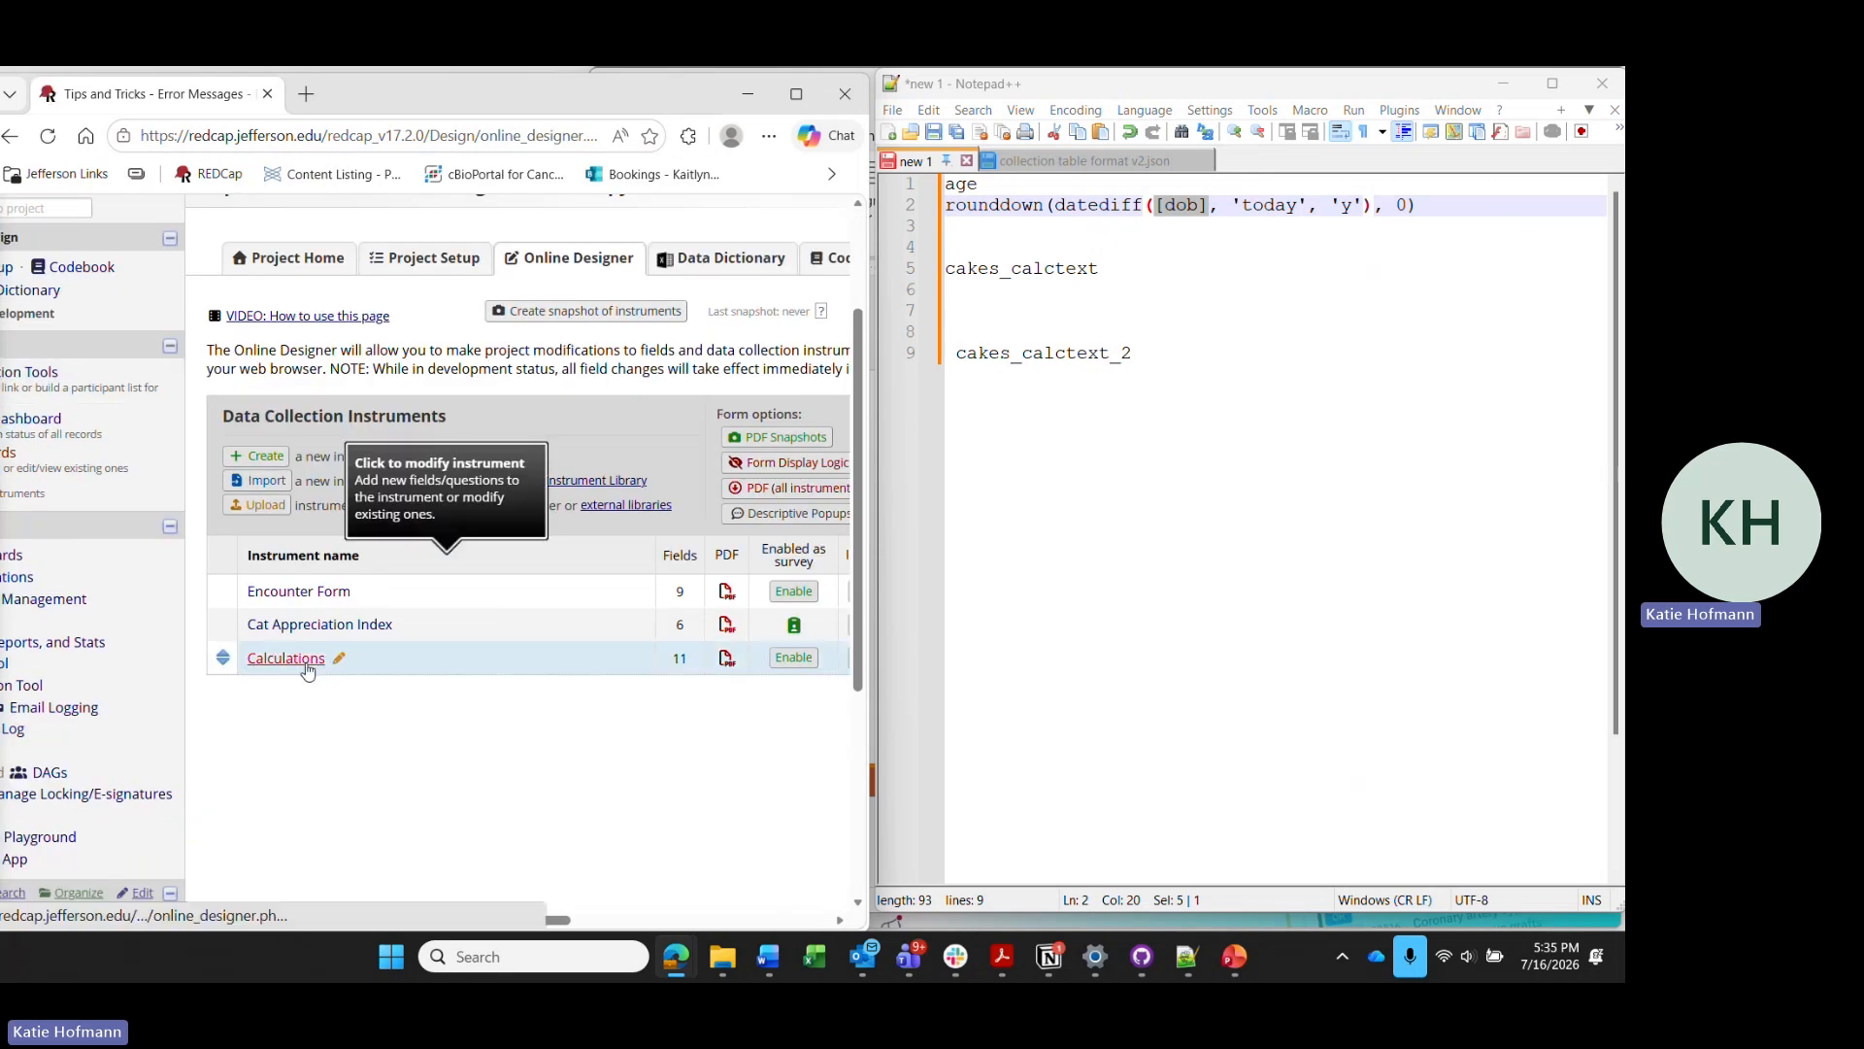
{"action": "left_click", "coordinate": [326, 594]}
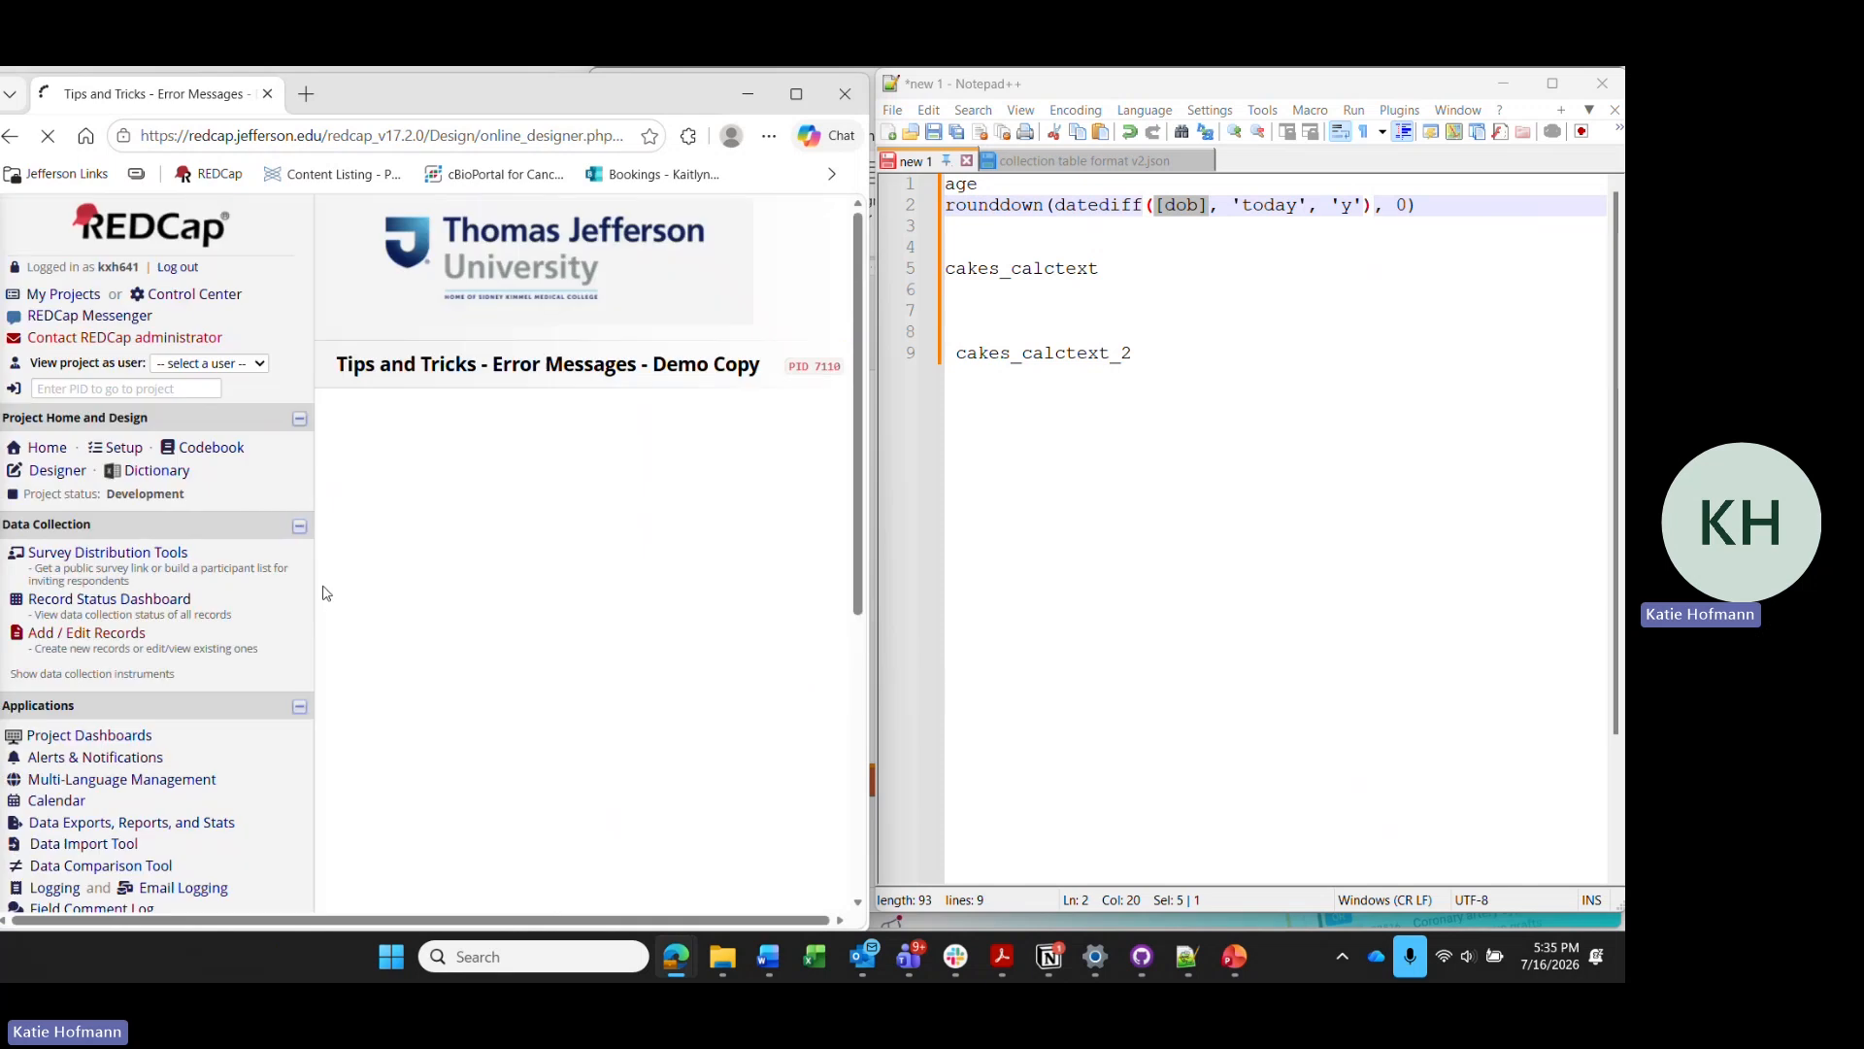
{"action": "scroll", "coordinate": [763, 652], "scroll_direction": "down", "scroll_amount": 1}
{"action": "scroll", "coordinate": [762, 652], "scroll_direction": "down", "scroll_amount": 15}
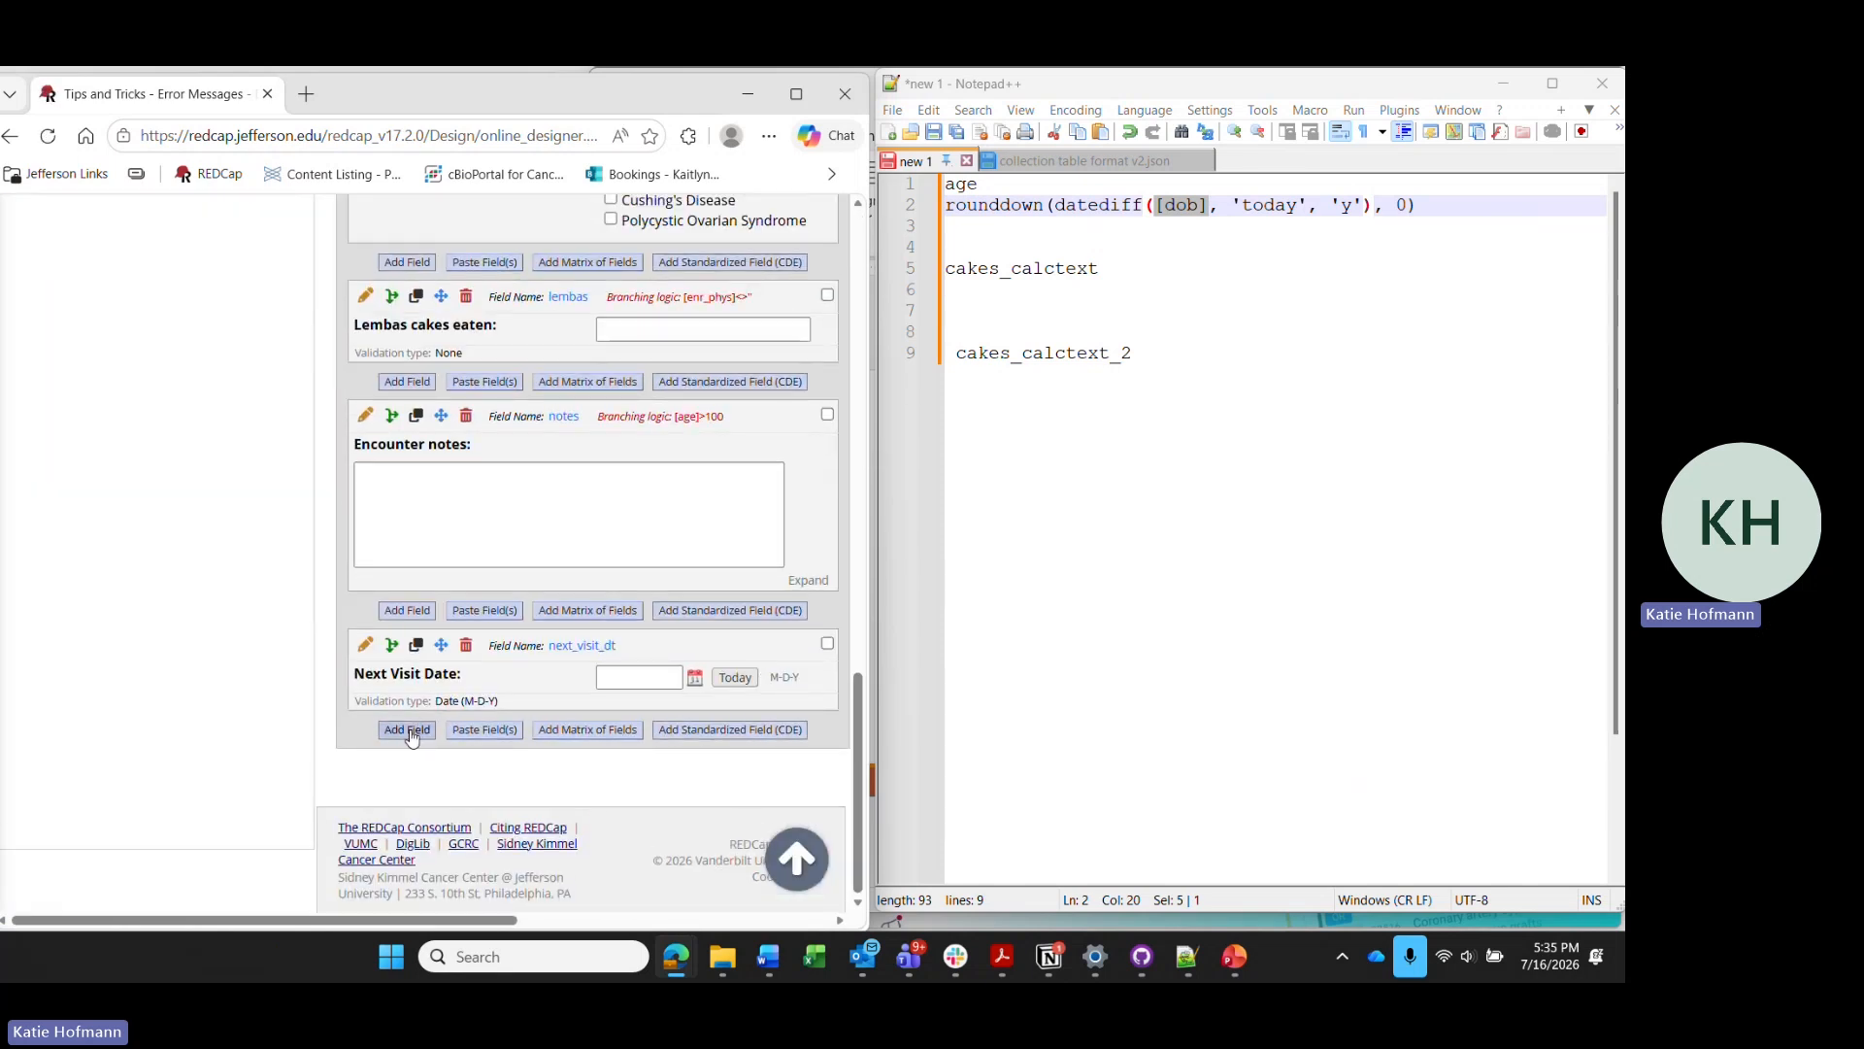
Add a Text Box field after Next Visit Date with the field label "Date of birth:".
{"action": "left_click", "coordinate": [407, 730]}
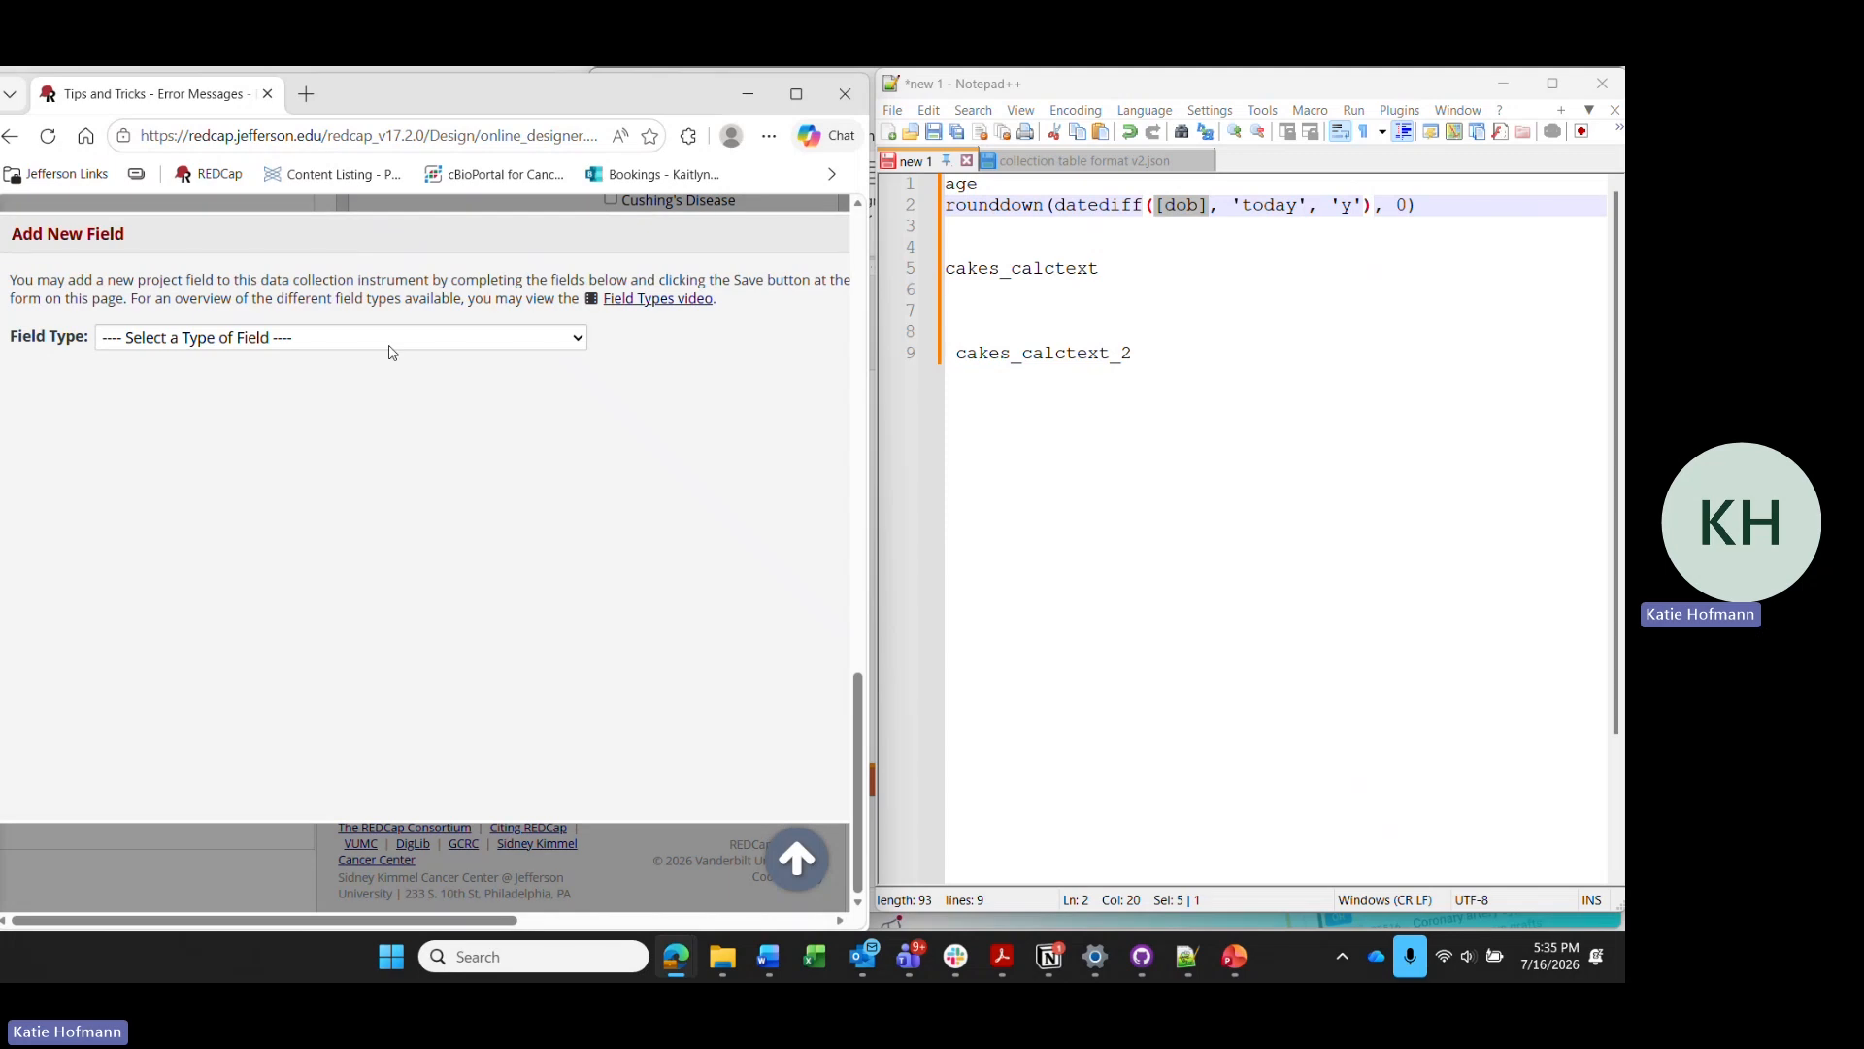
{"action": "left_click", "coordinate": [391, 342]}
{"action": "left_click", "coordinate": [201, 412]}
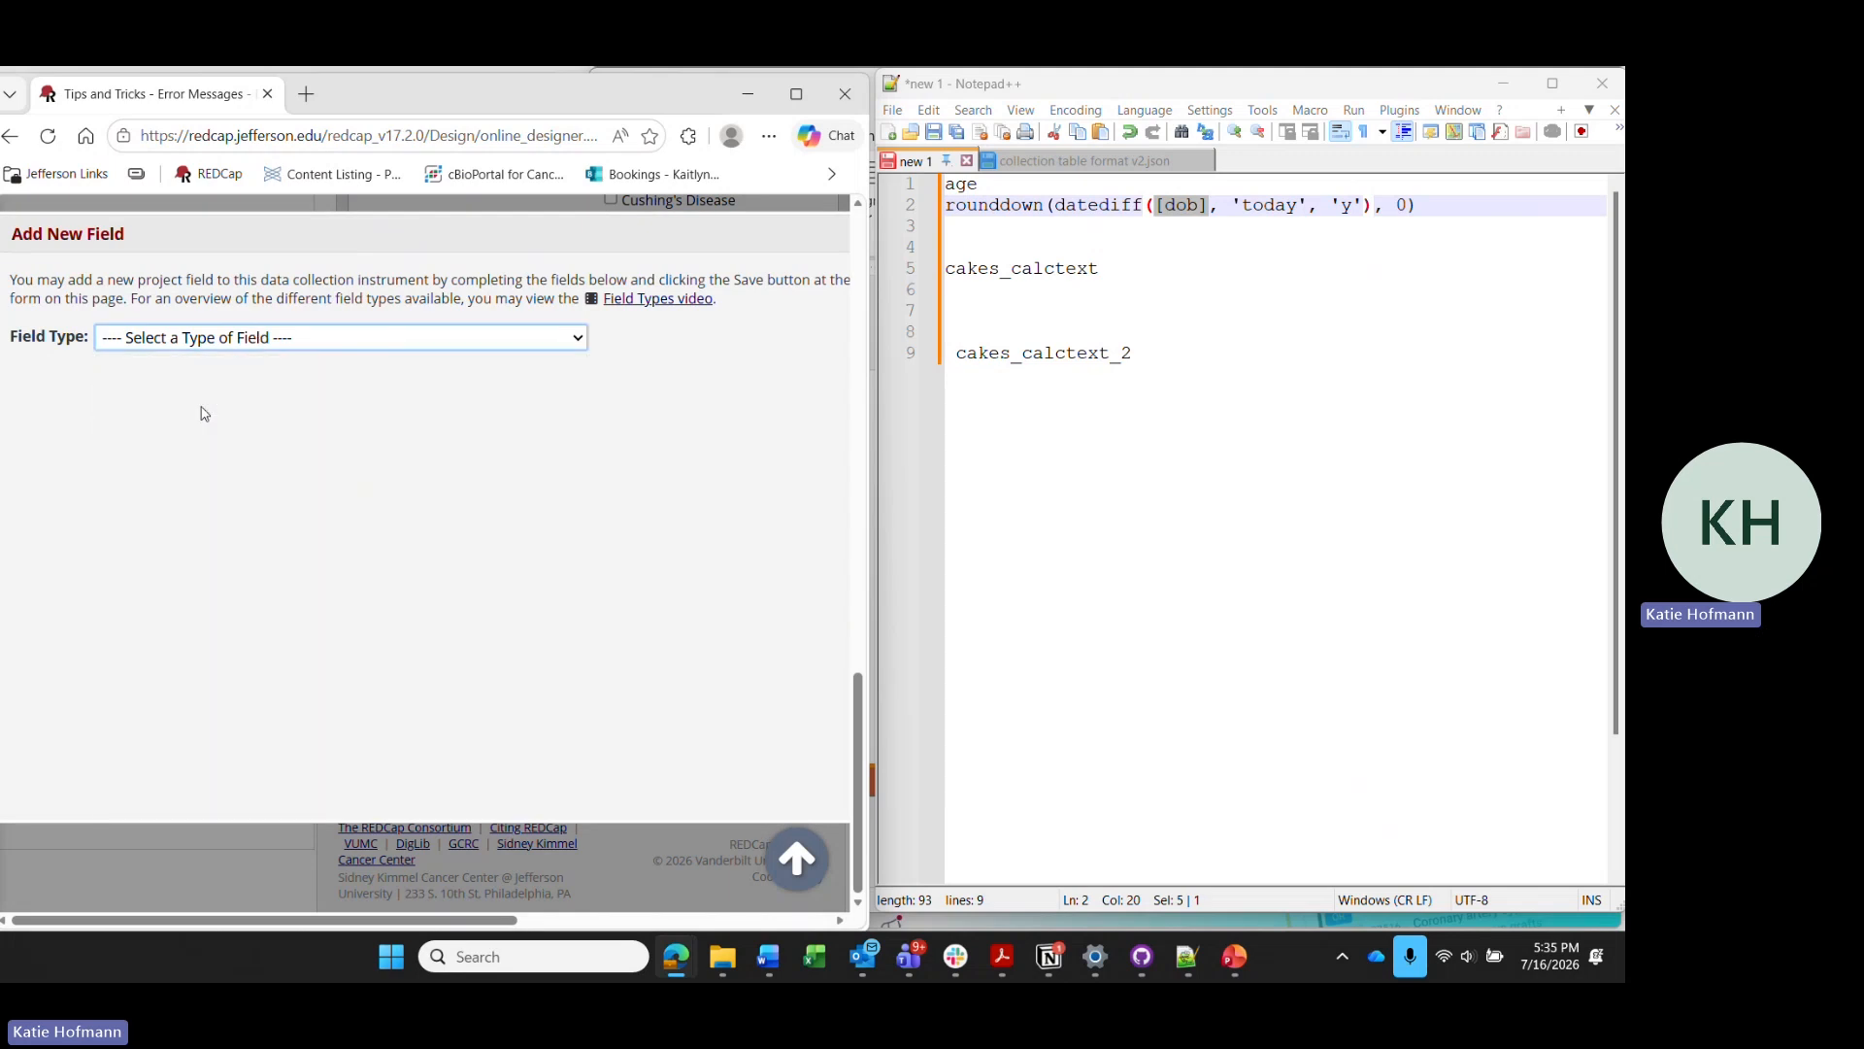
{"action": "left_click", "coordinate": [528, 499]}
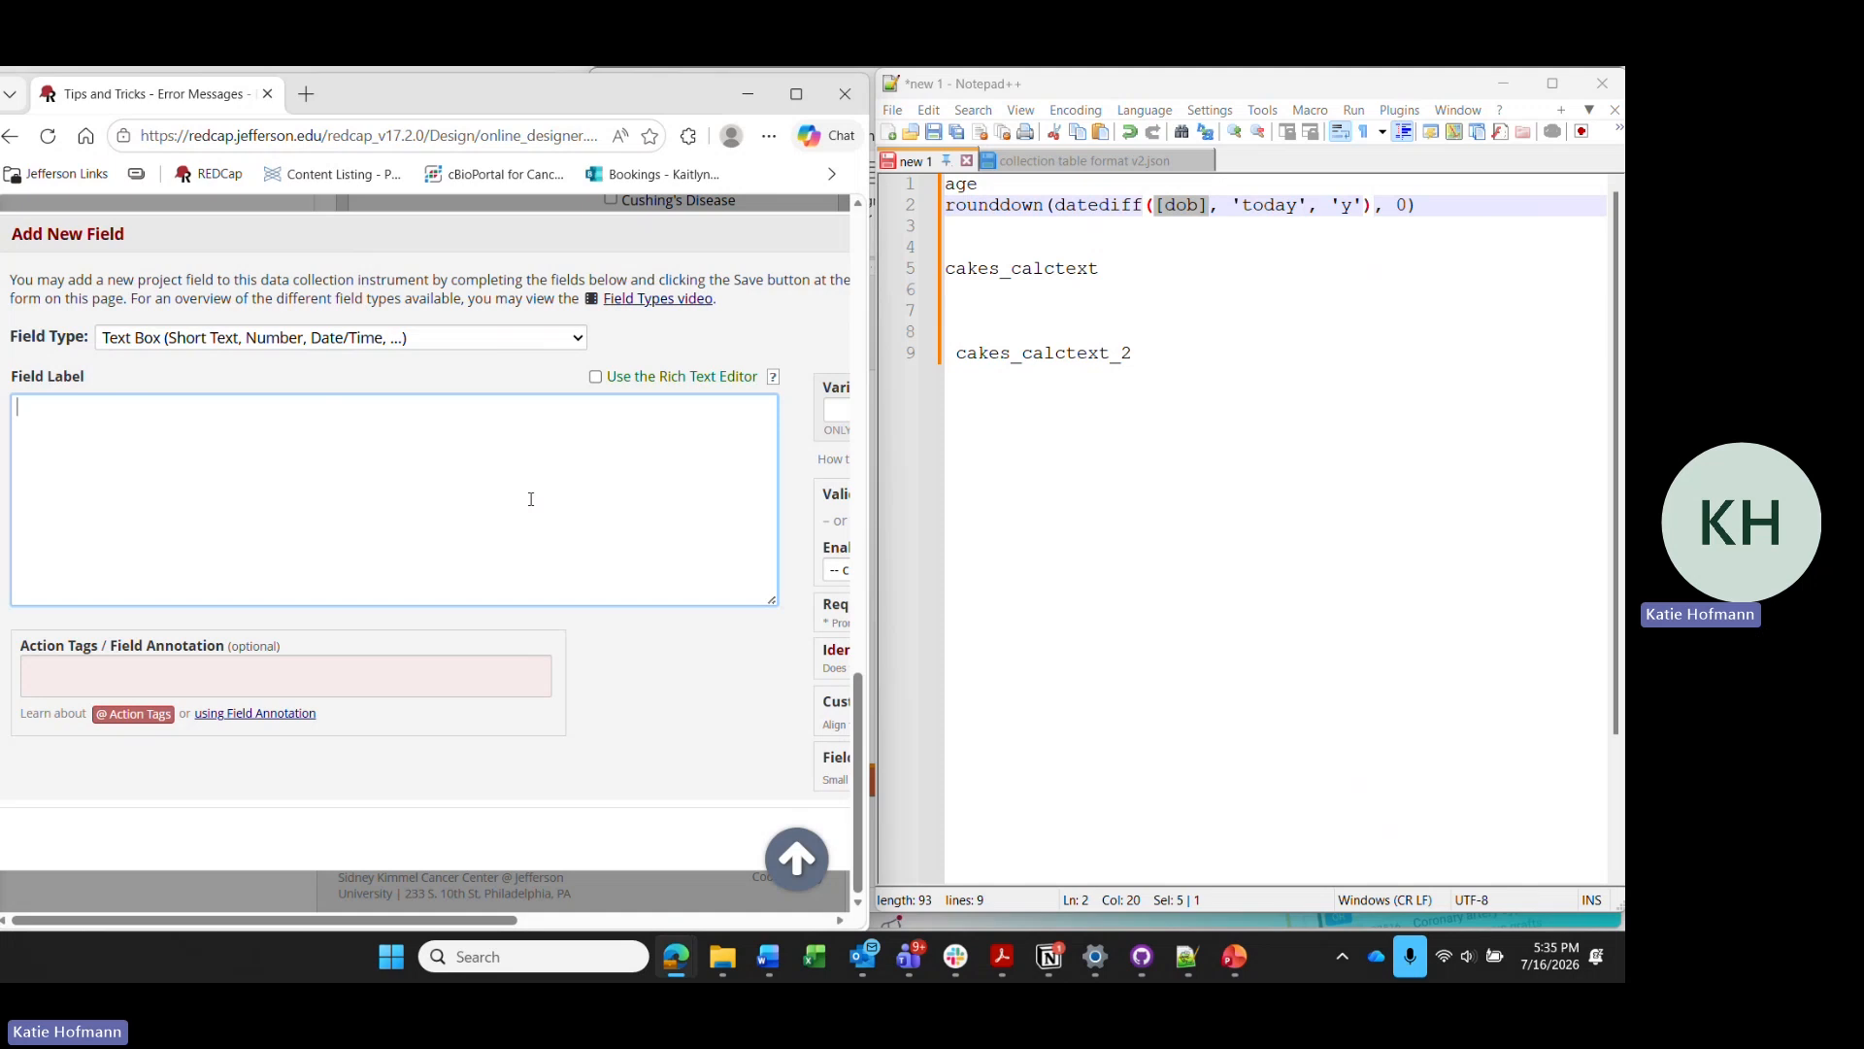
{"action": "type", "text": "Date of birth:"}
{"action": "scroll", "coordinate": [531, 499], "scroll_direction": "right", "scroll_amount": 3}
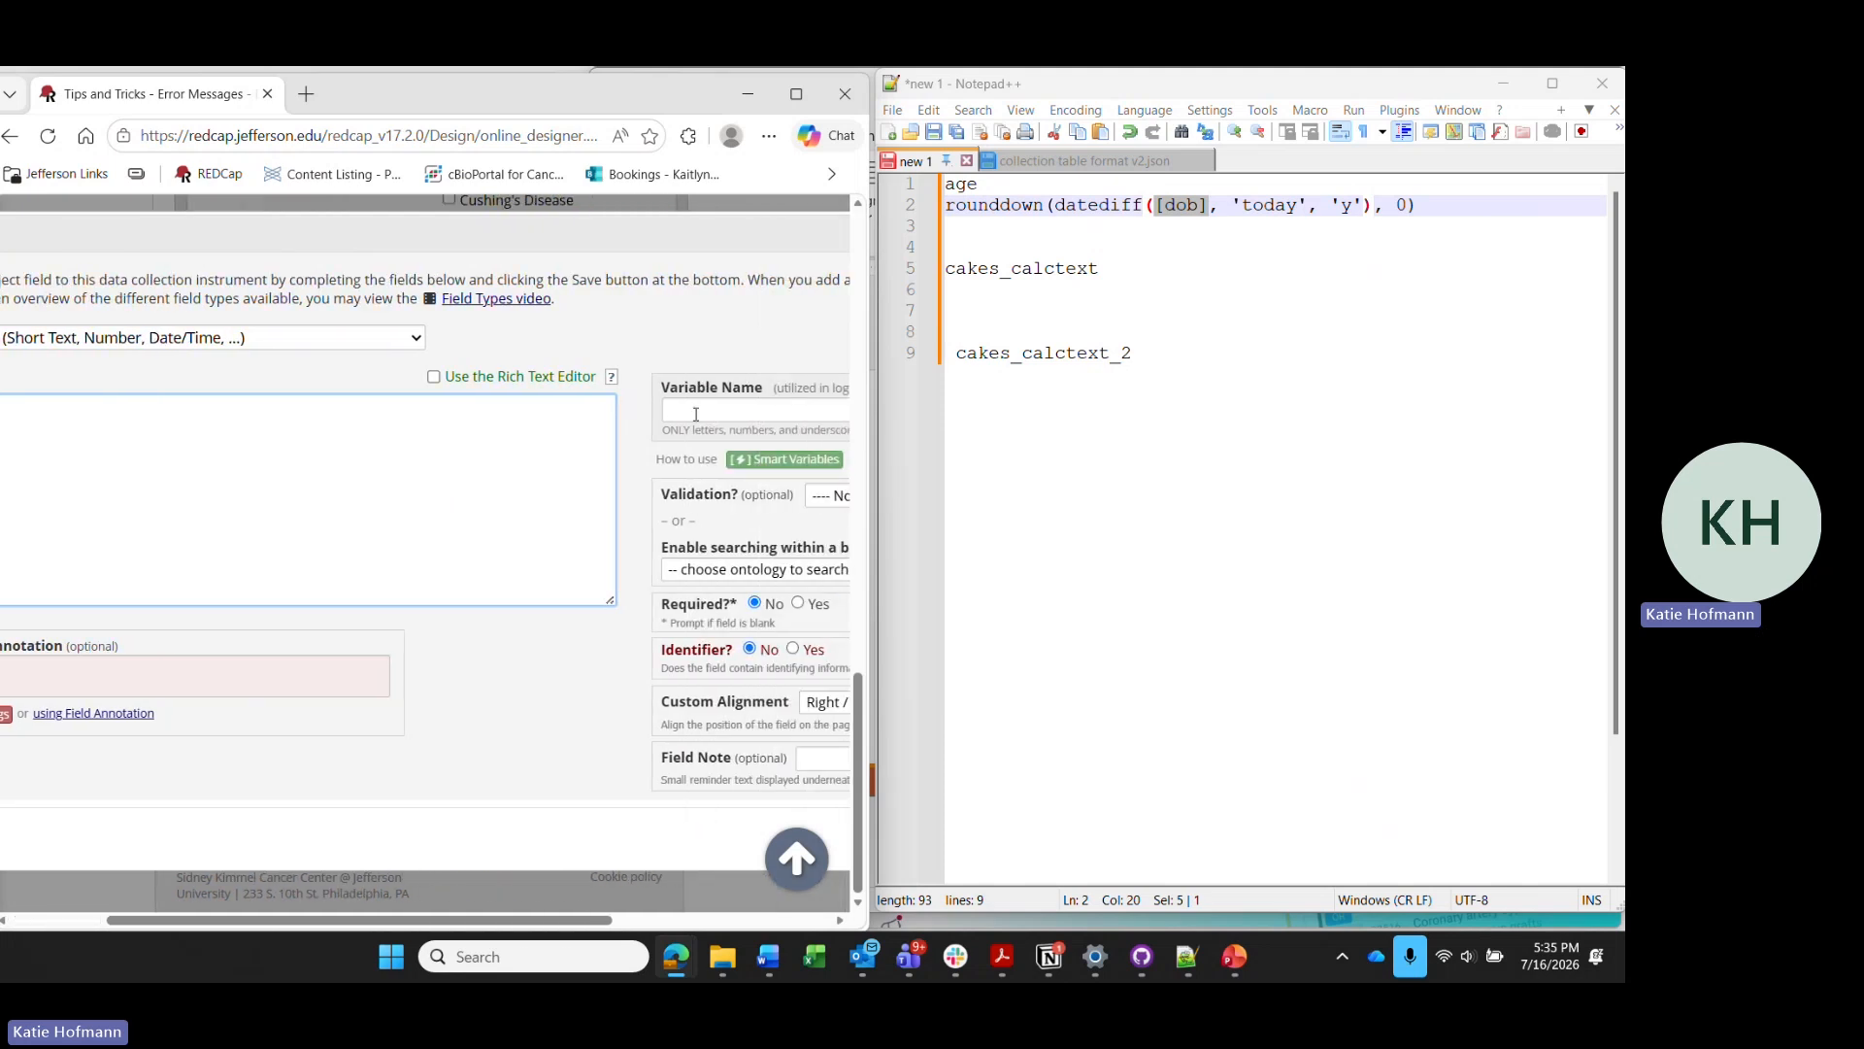
Name the new field's variable dob, matching the field referenced in the age calculation.
{"action": "left_click", "coordinate": [695, 414]}
{"action": "type", "text": "don"}
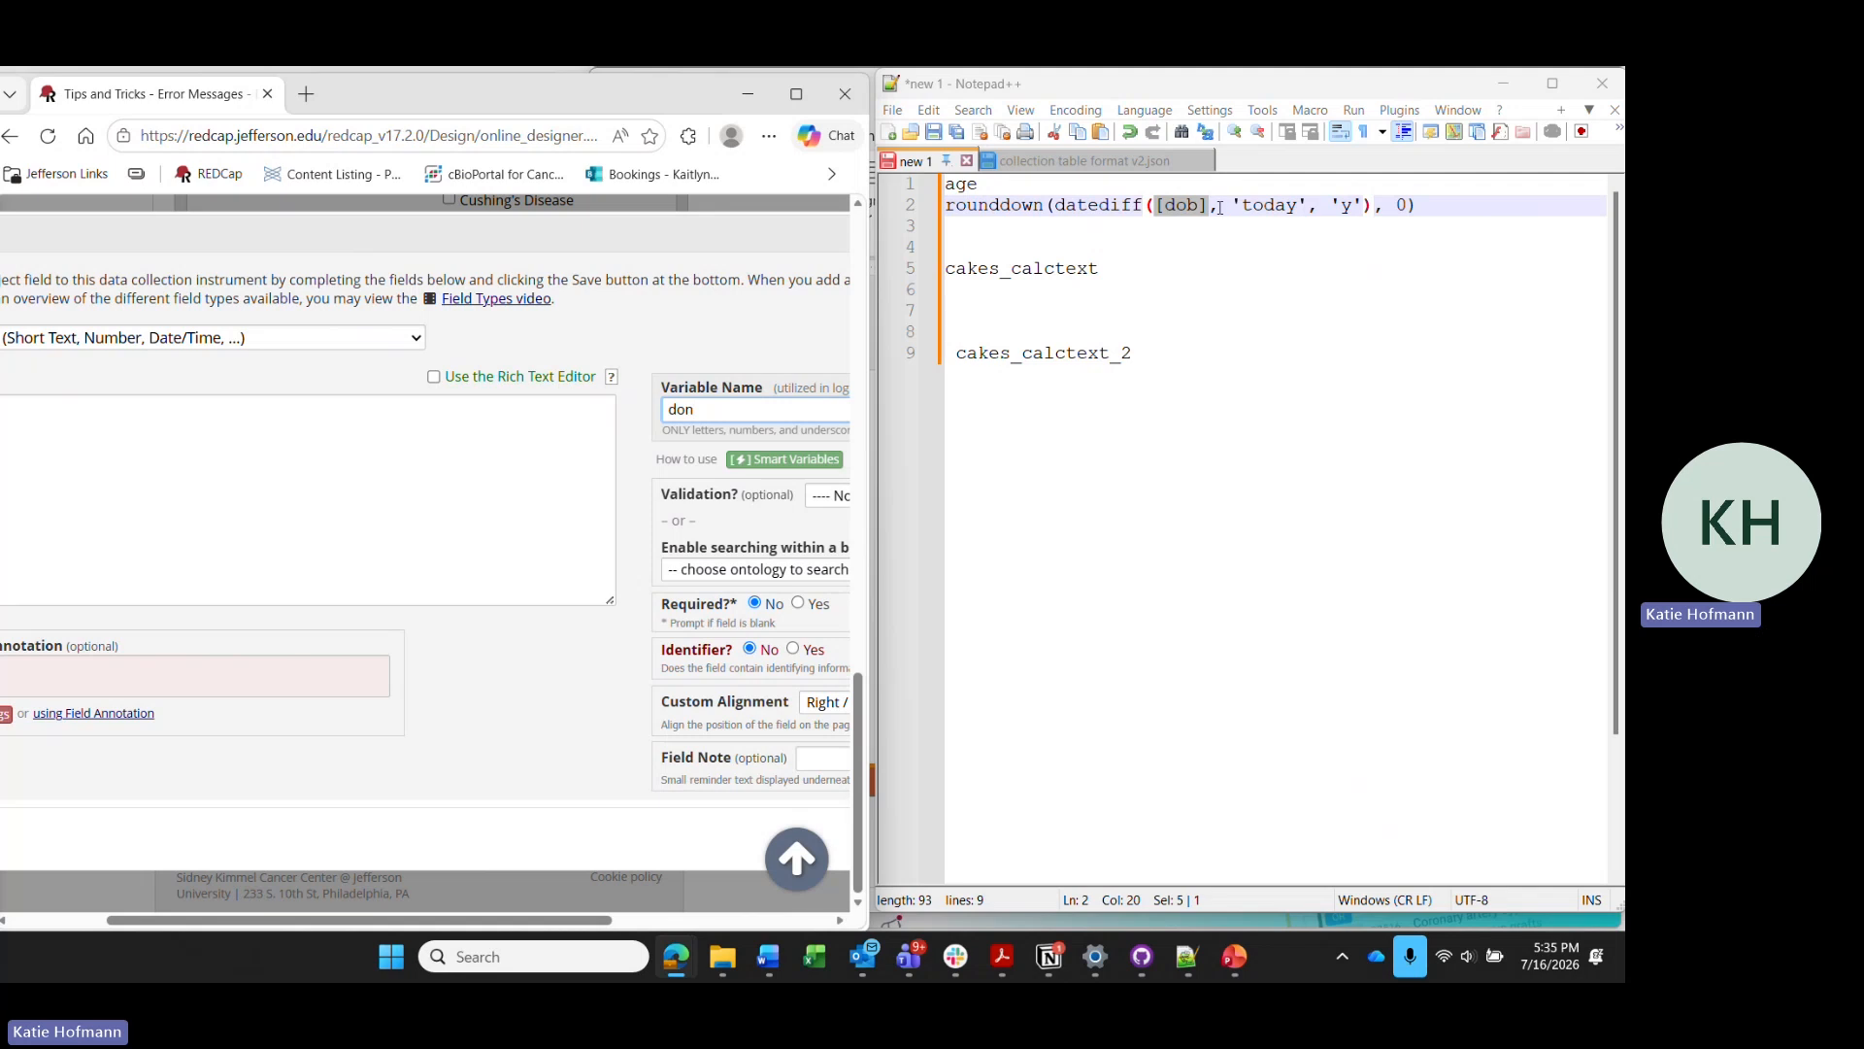
{"action": "left_click_drag", "start_coordinate": [1216, 208], "coordinate": [1145, 206]}
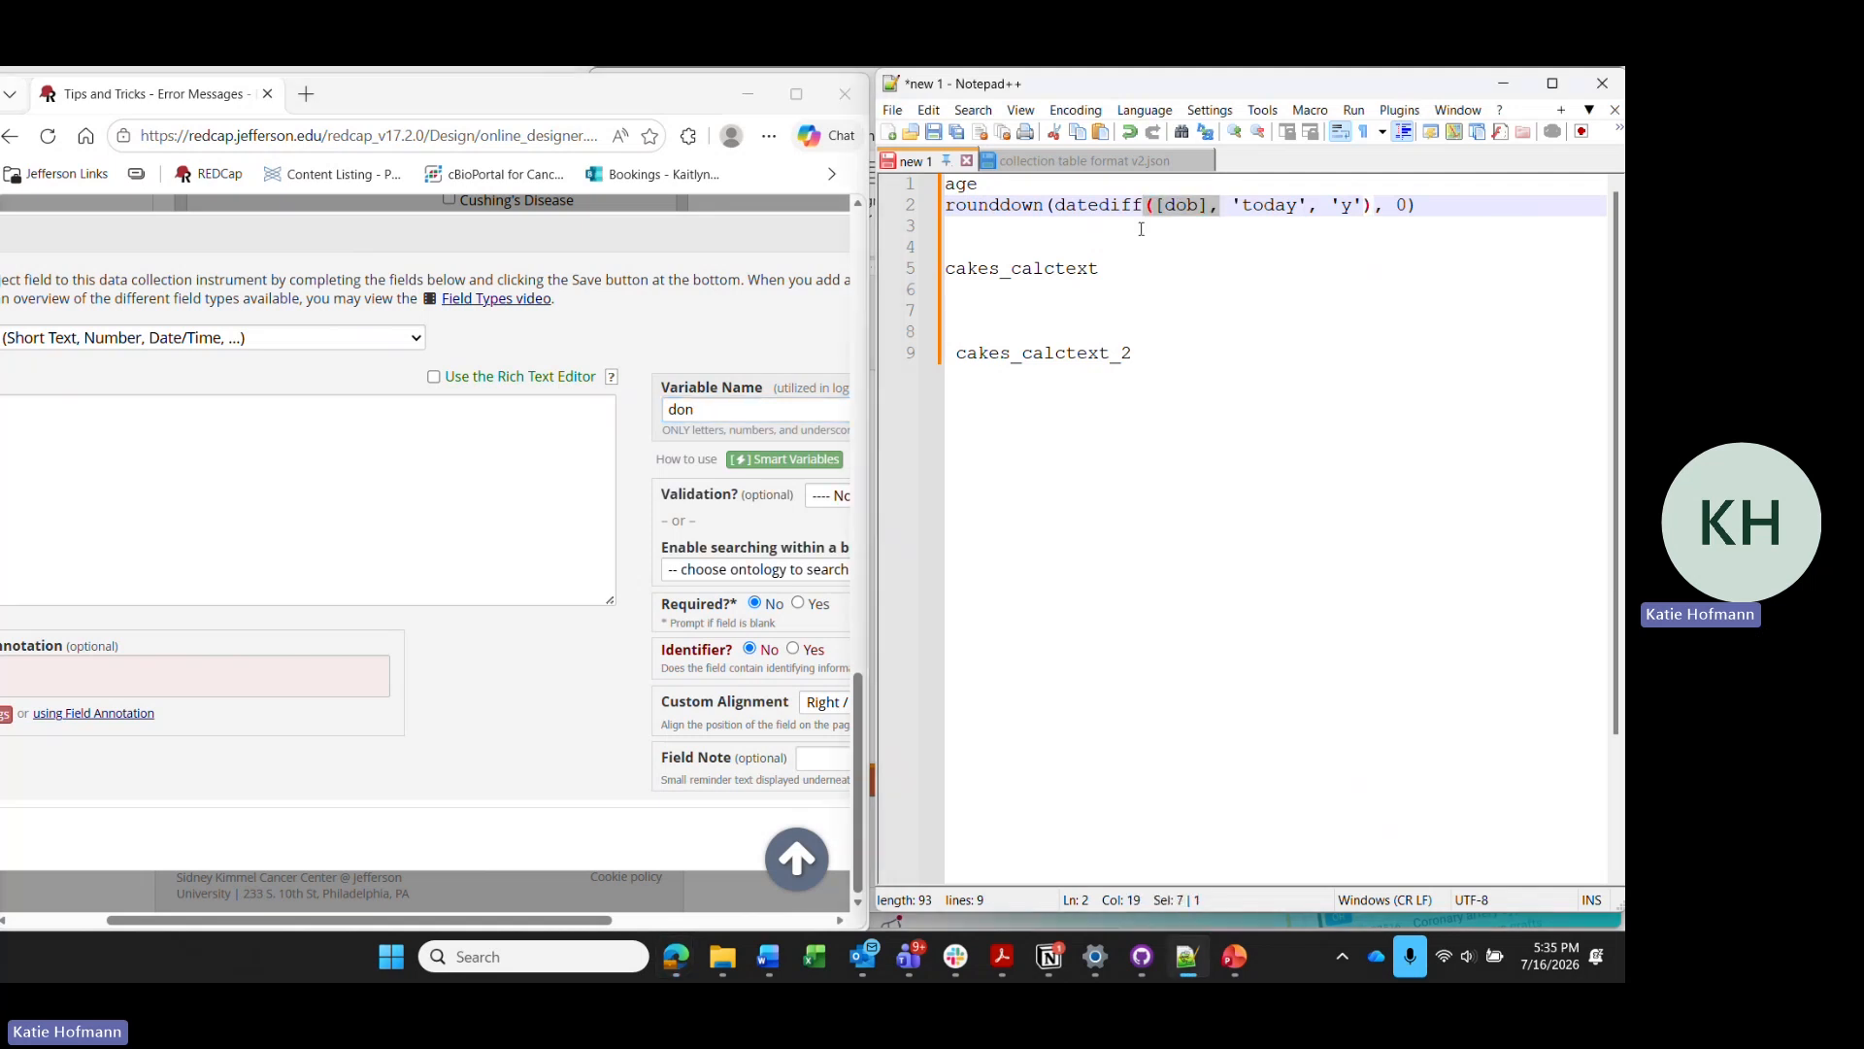
{"action": "left_click", "coordinate": [709, 416]}
{"action": "key", "text": "BackSpace"}
{"action": "type", "text": "b"}
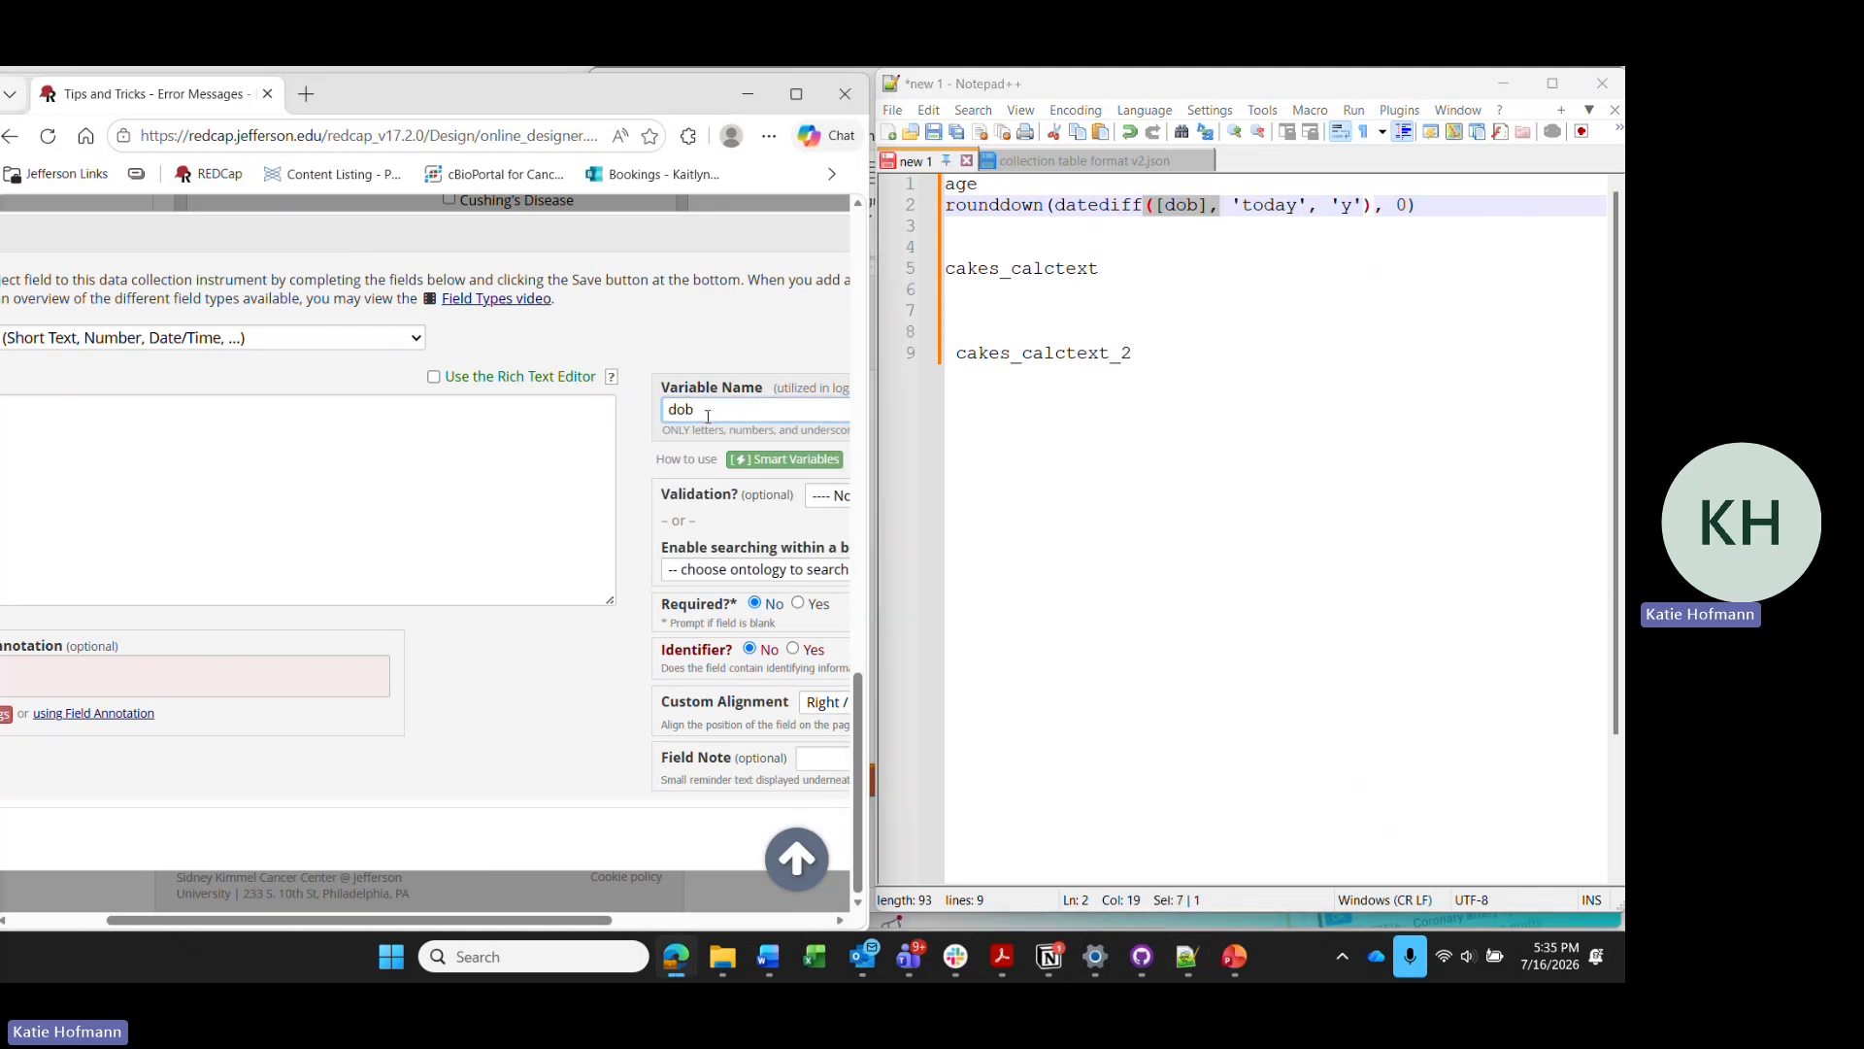
Set the new field's validation to Date (M-D-Y) and save the field.
{"action": "scroll", "coordinate": [618, 807], "scroll_direction": "right", "scroll_amount": 4}
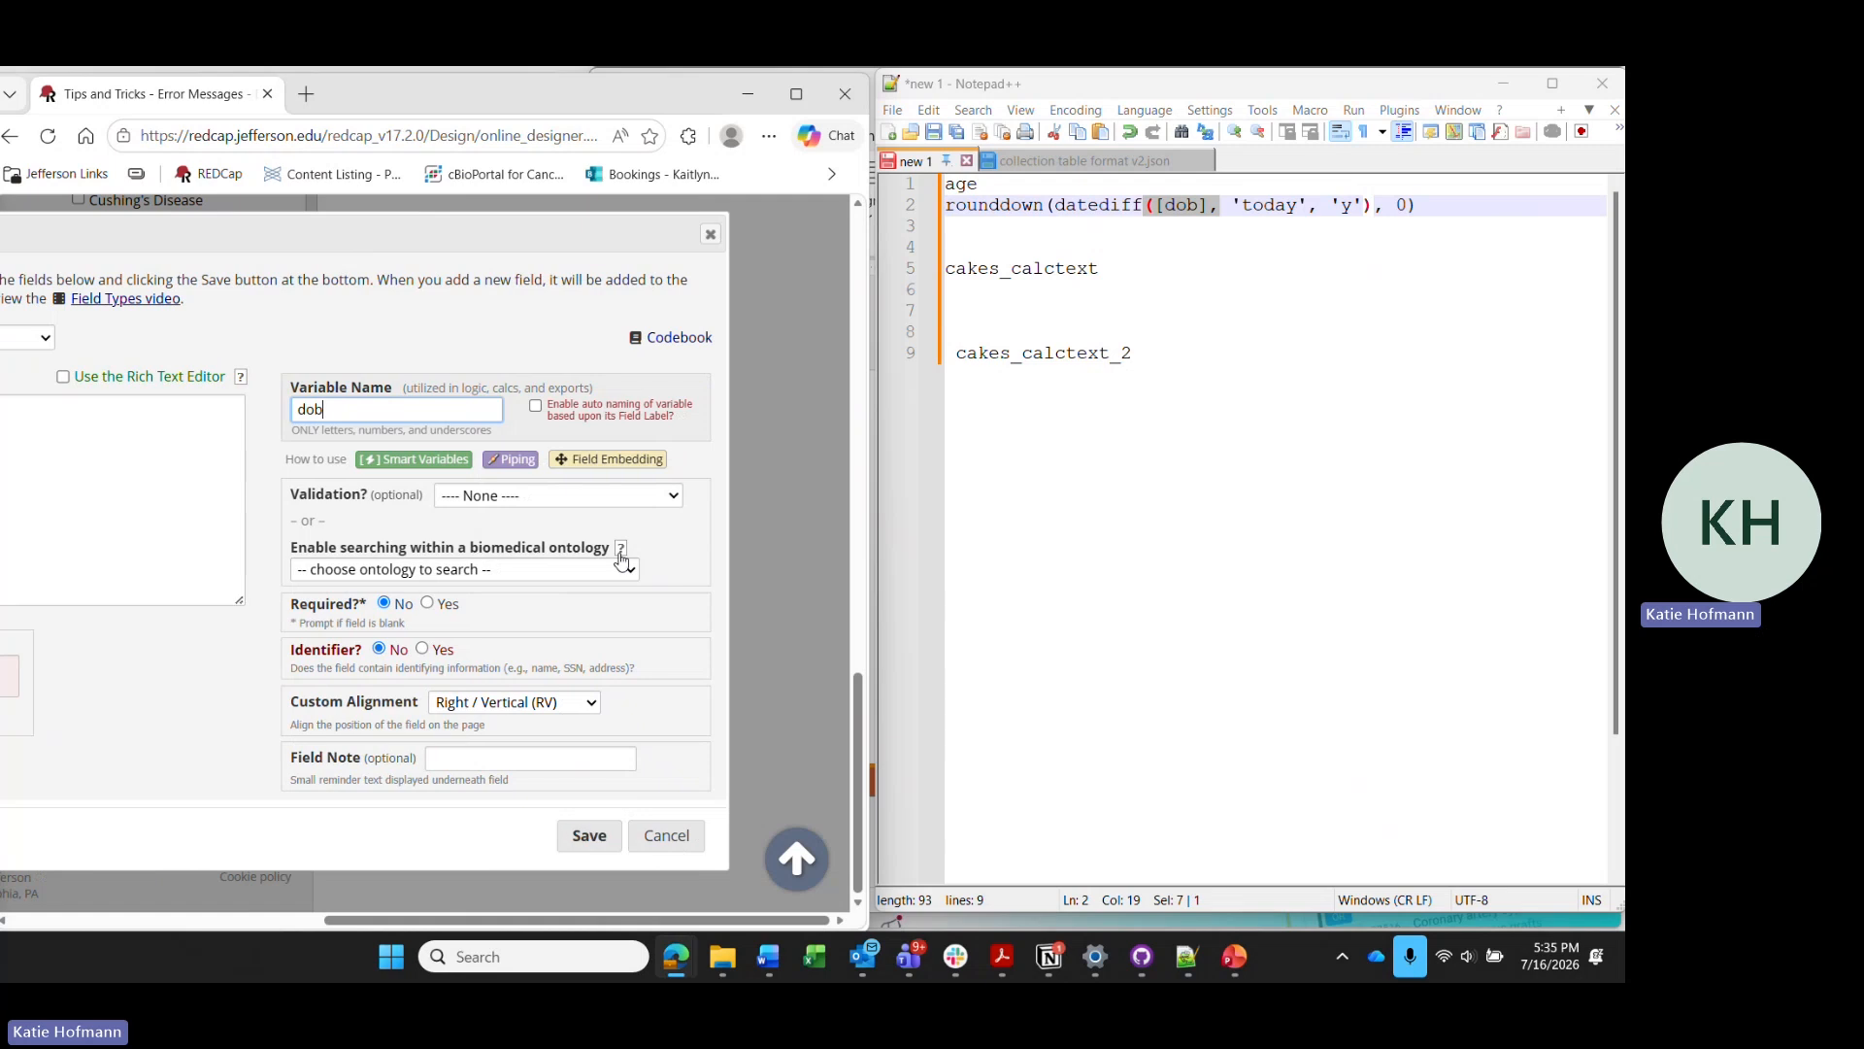
{"action": "left_click", "coordinate": [623, 500]}
{"action": "left_click", "coordinate": [574, 567]}
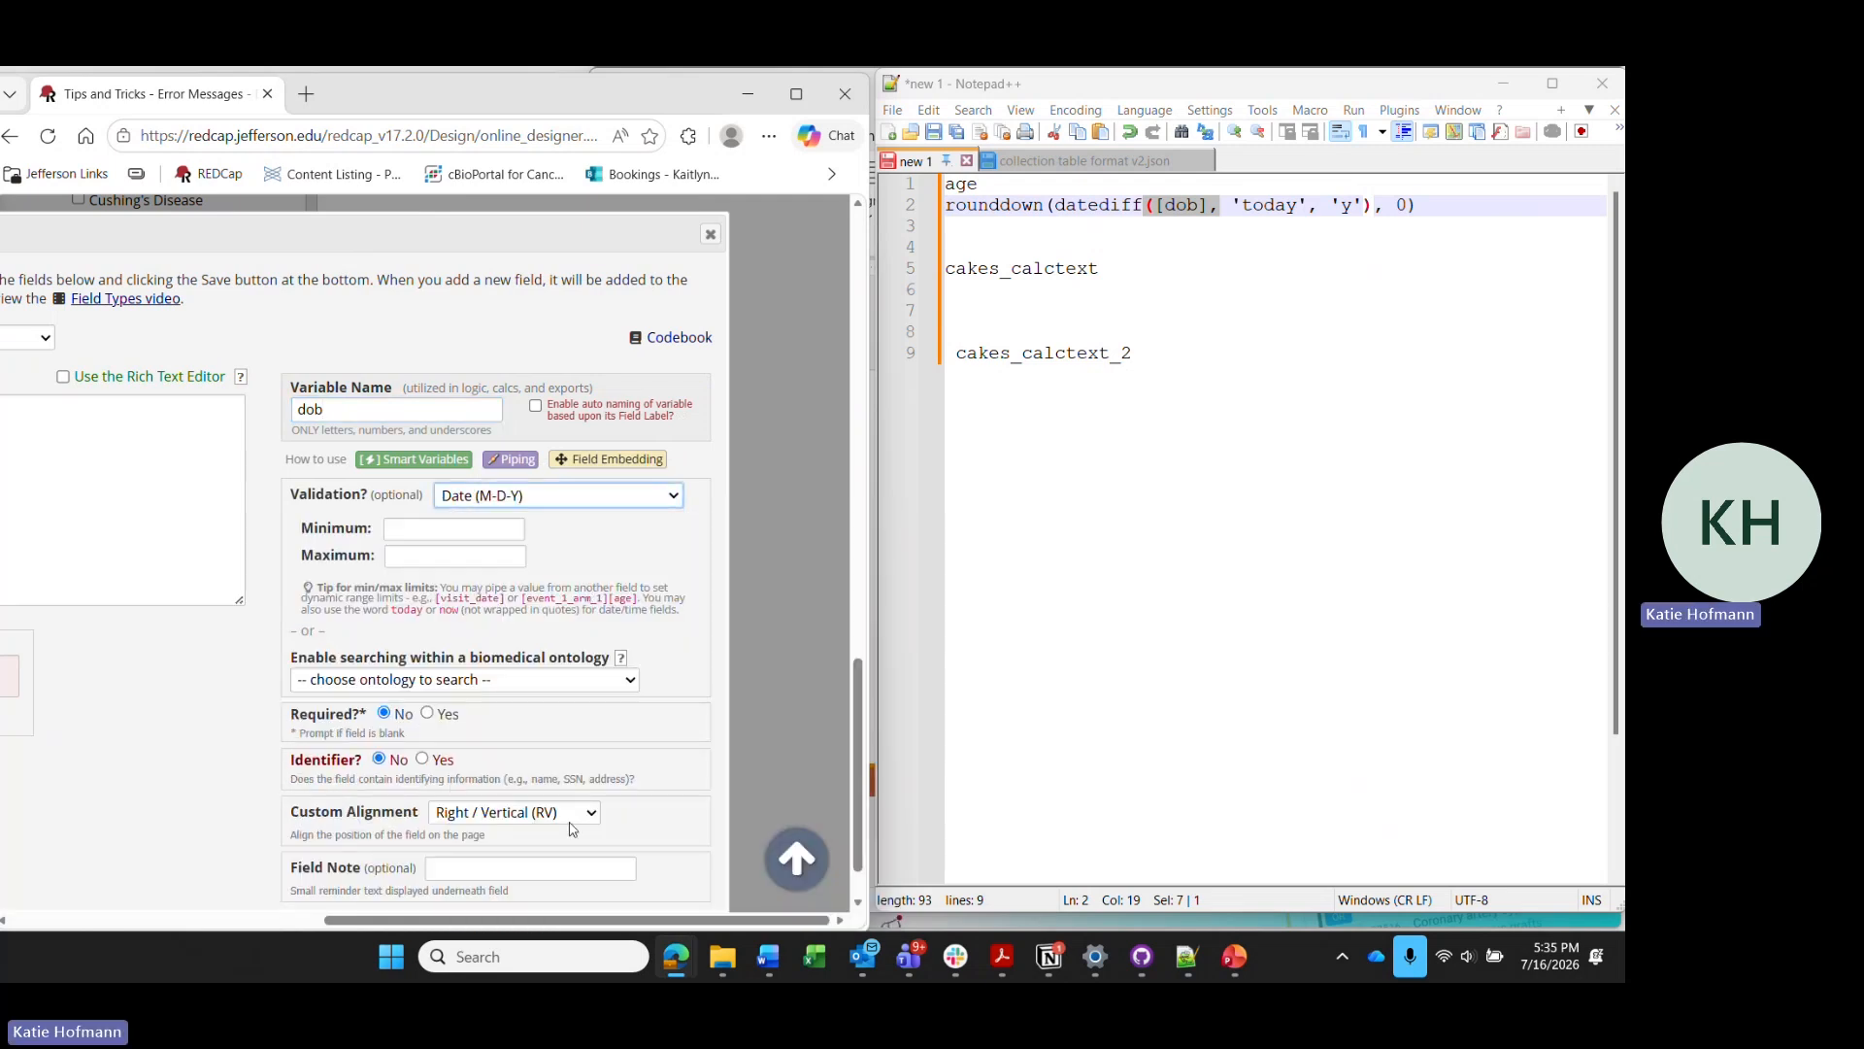
{"action": "scroll", "coordinate": [574, 828], "scroll_direction": "down", "scroll_amount": 1}
{"action": "left_click", "coordinate": [613, 876]}
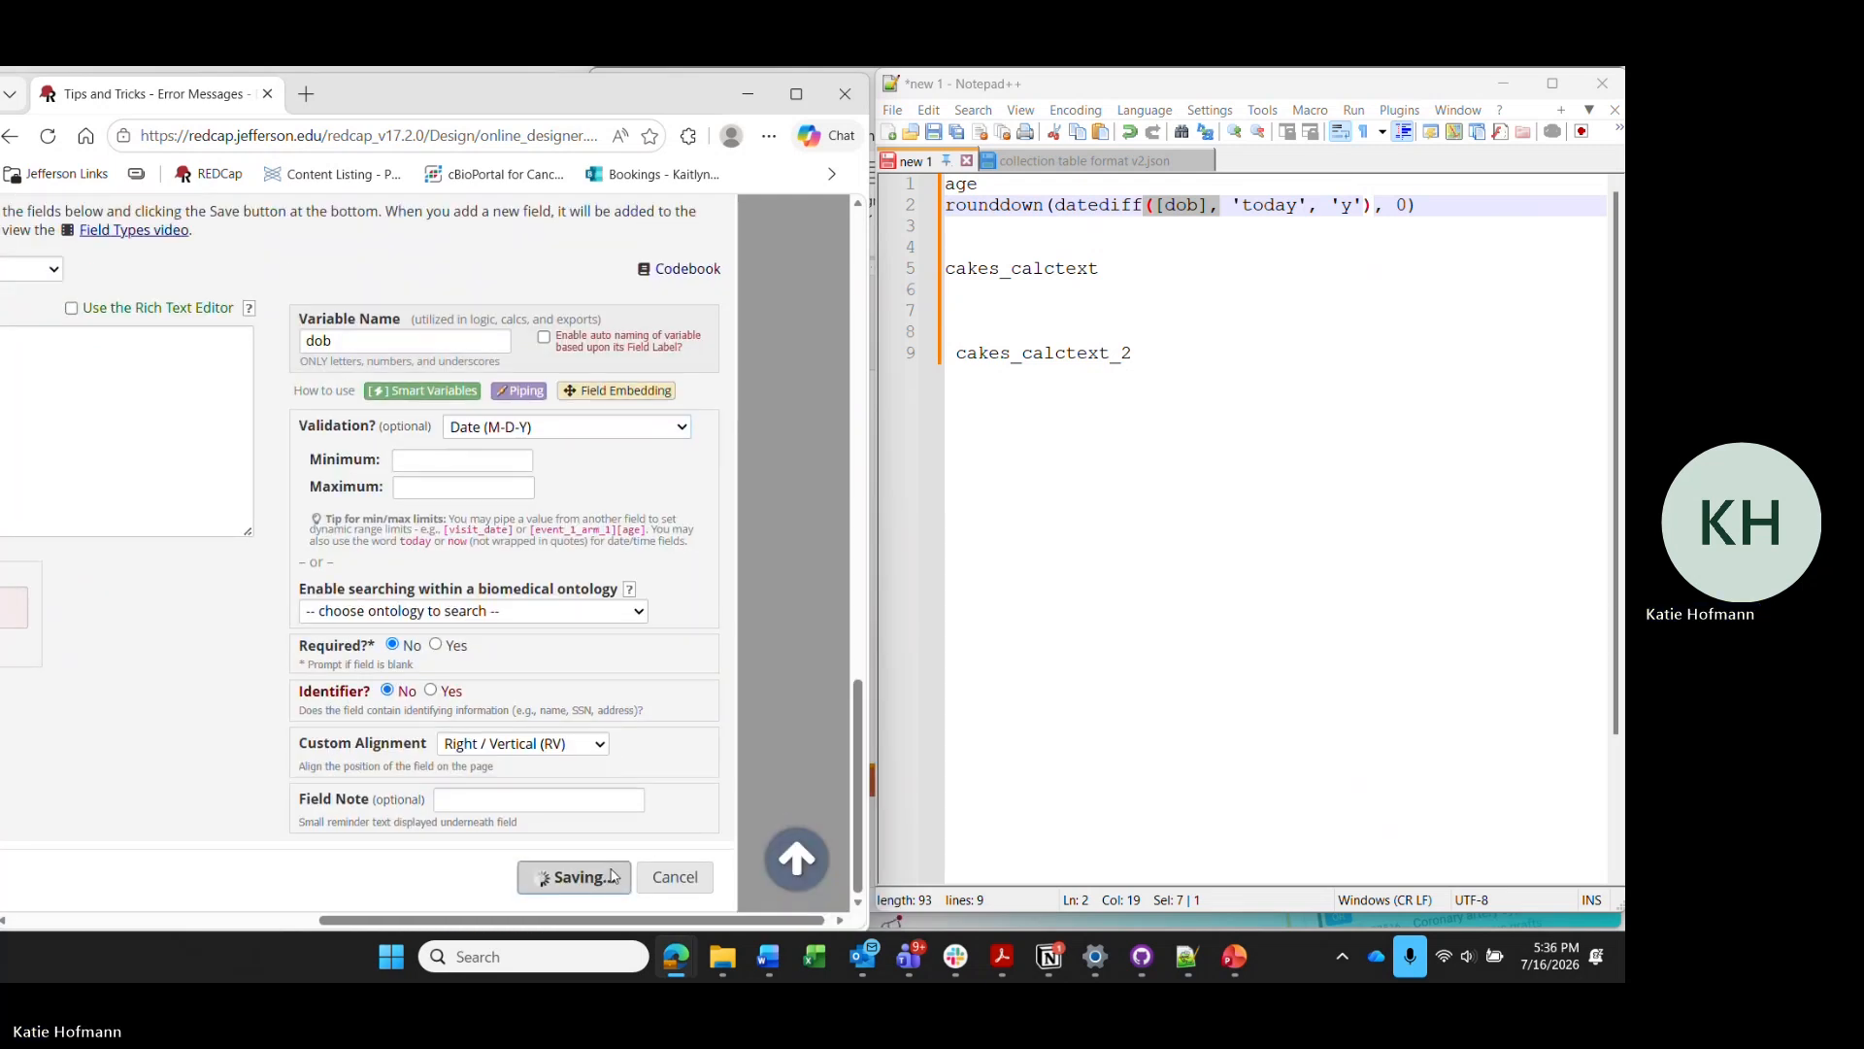
{"action": "scroll", "coordinate": [567, 590], "scroll_direction": "left", "scroll_amount": 3}
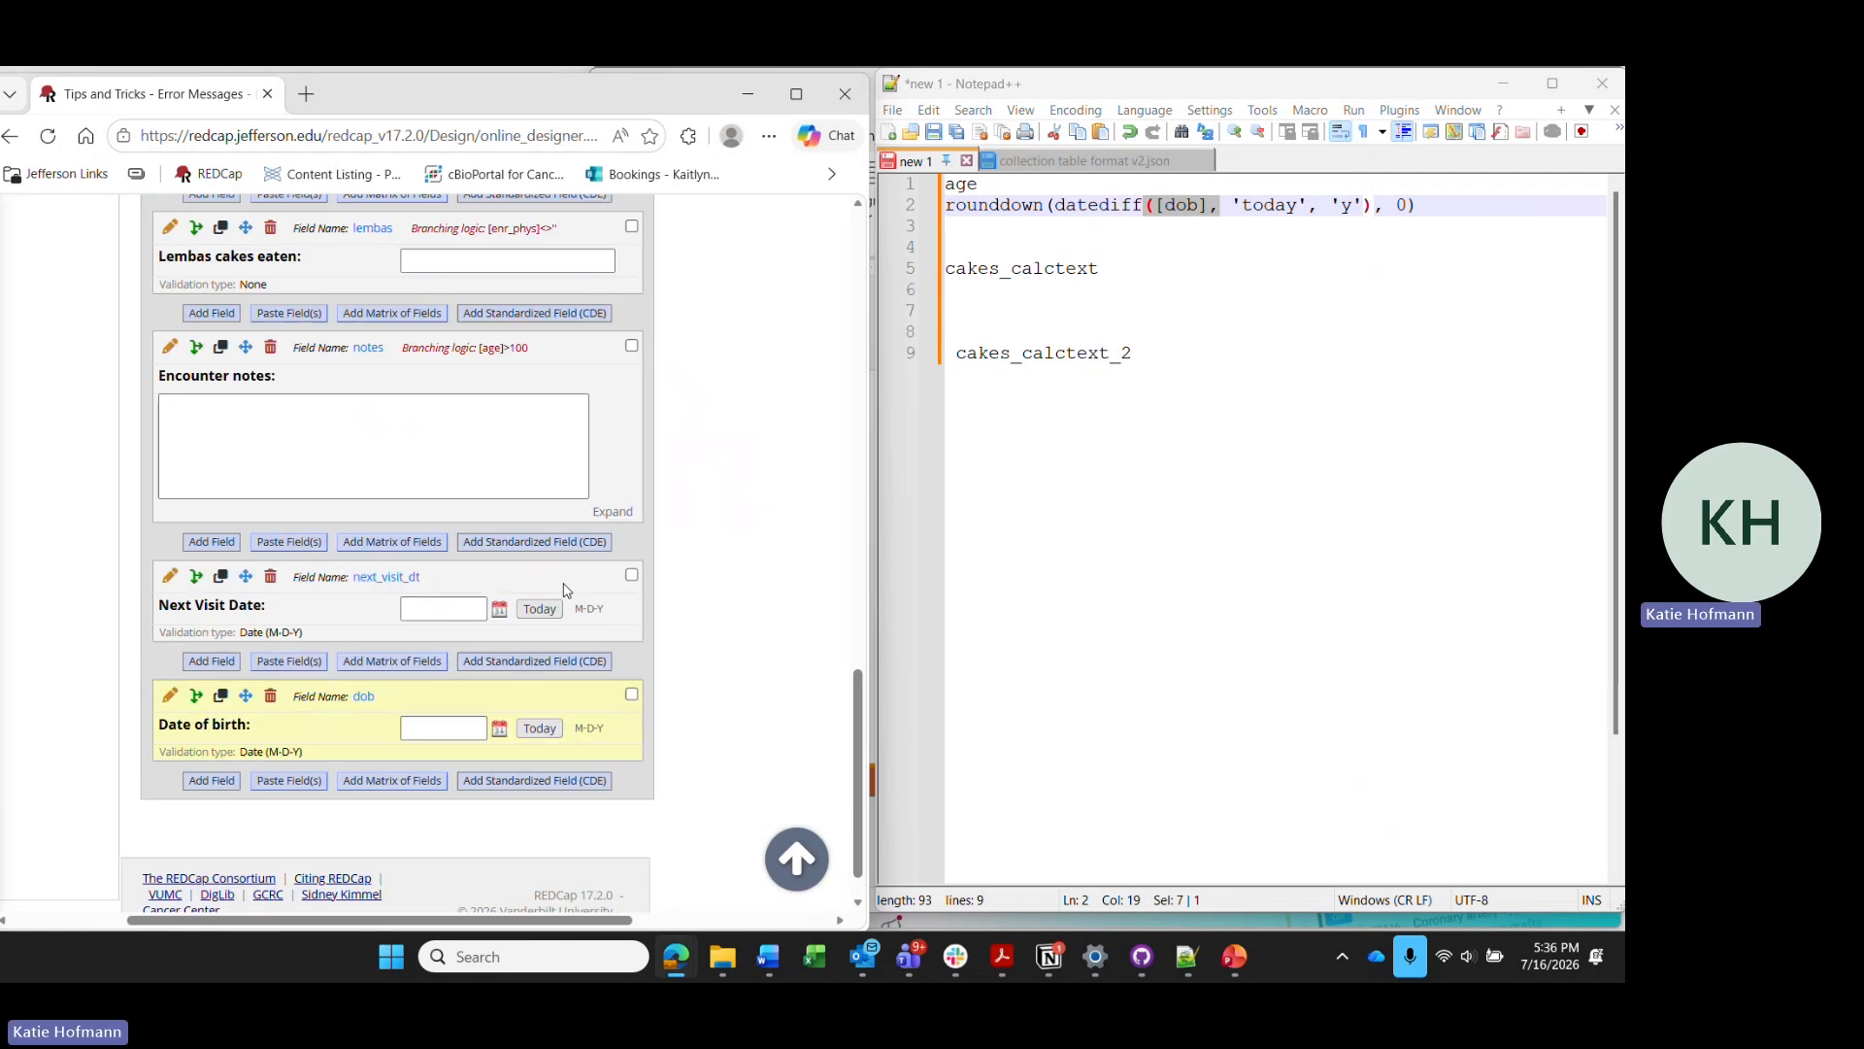
Open record 1's Calculations form from the Record Status Dashboard, check which fields the error message lists, and close the message.
{"action": "scroll", "coordinate": [146, 641], "scroll_direction": "up", "scroll_amount": 5}
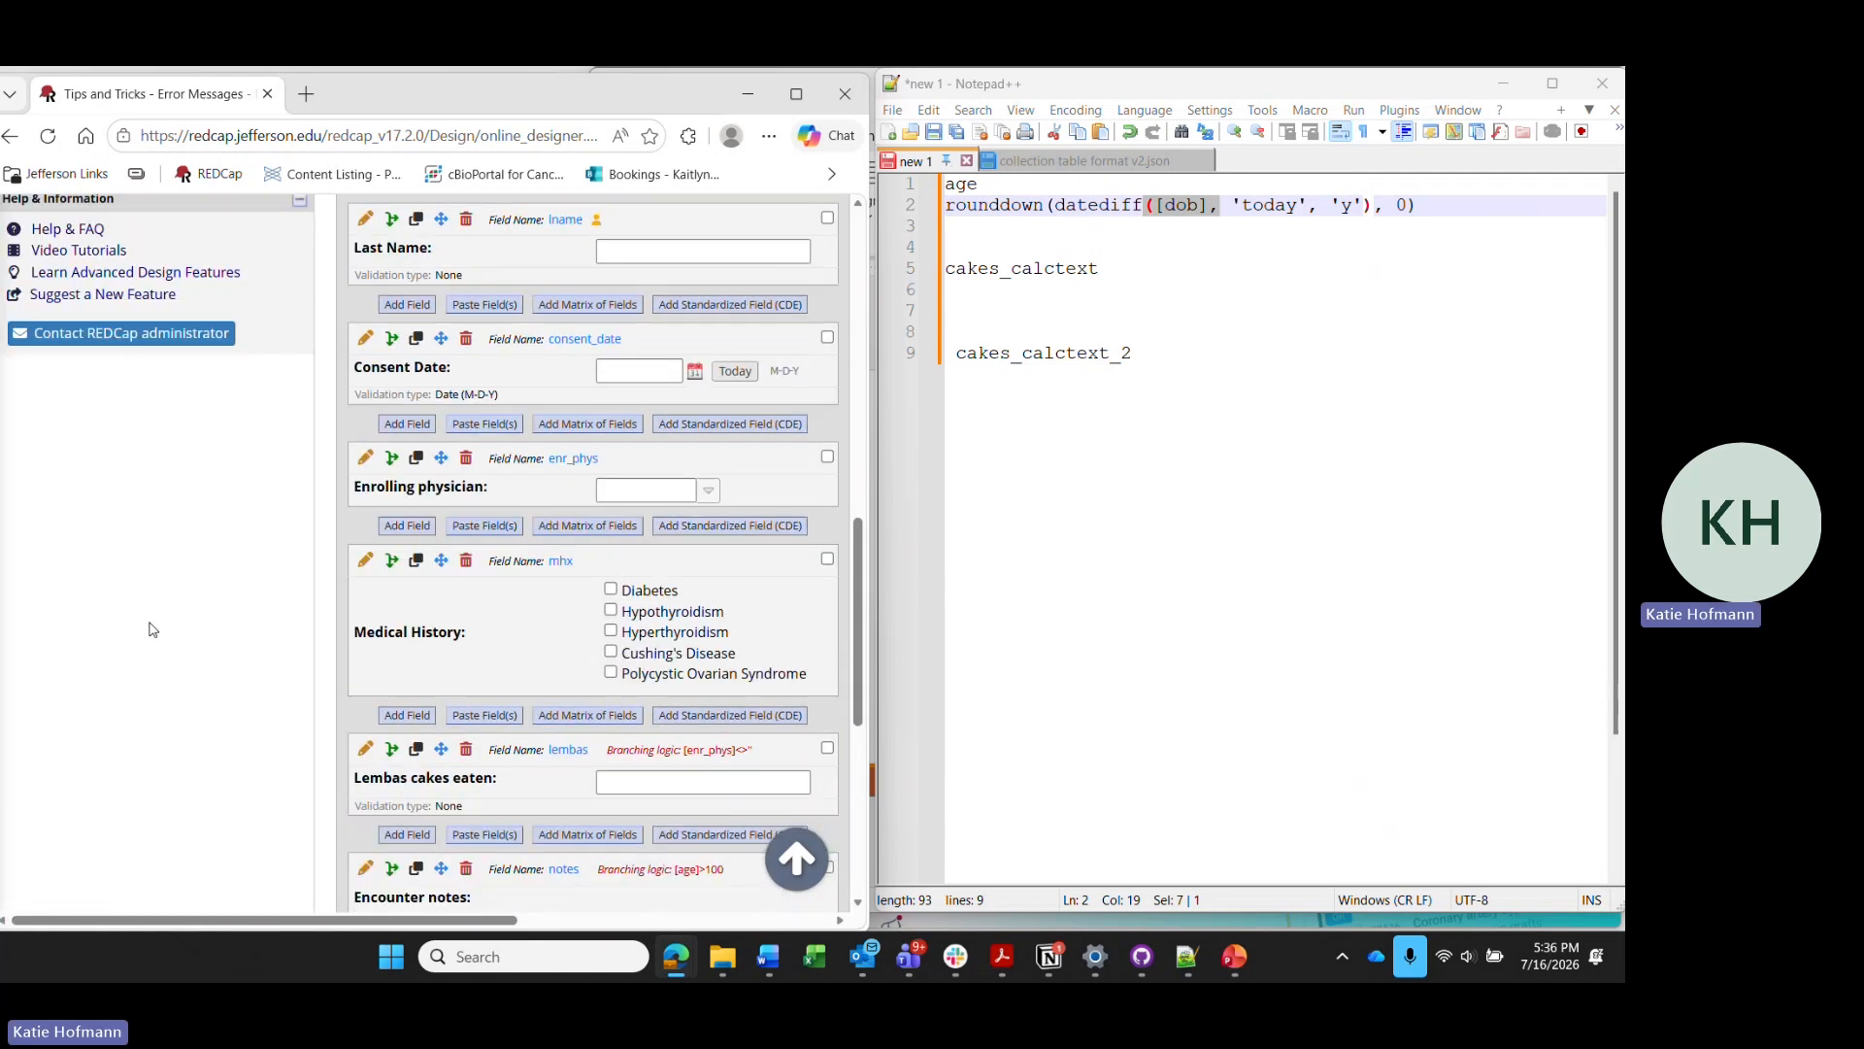
{"action": "scroll", "coordinate": [150, 629], "scroll_direction": "up", "scroll_amount": 10}
{"action": "left_click", "coordinate": [107, 540]}
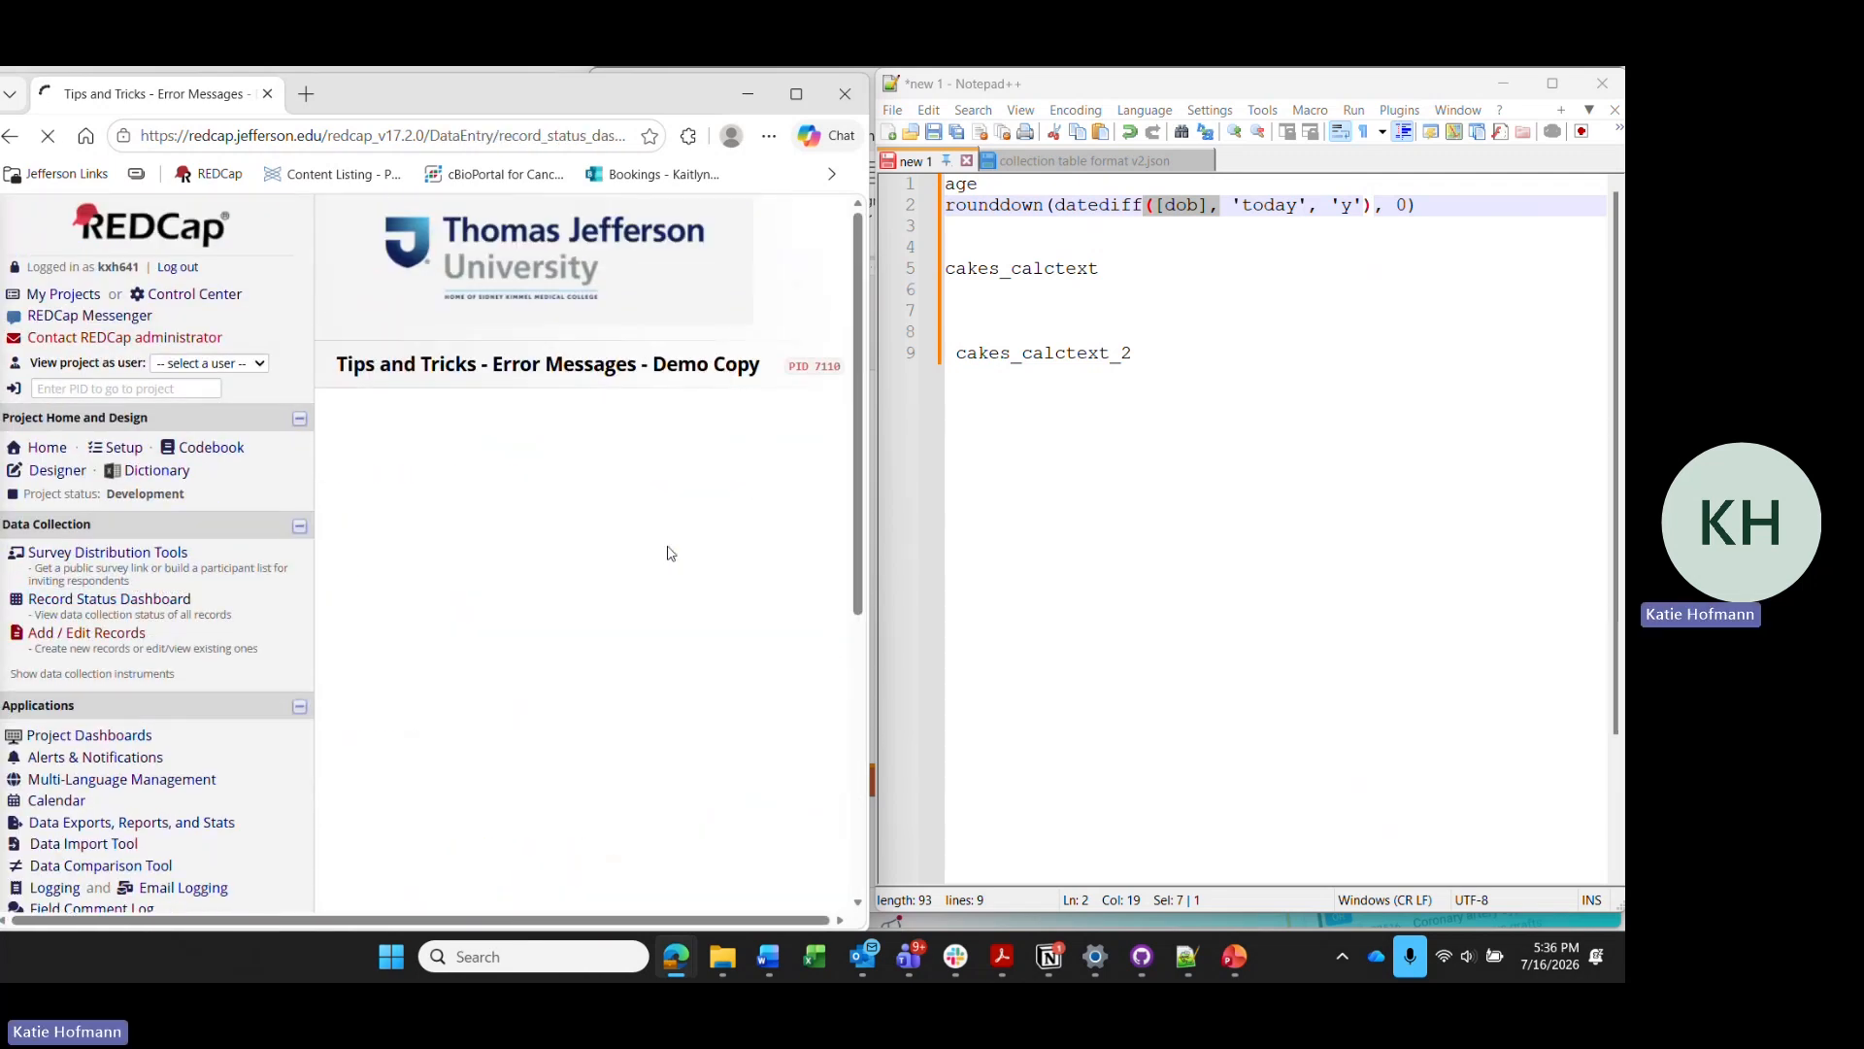
{"action": "scroll", "coordinate": [670, 564], "scroll_direction": "down", "scroll_amount": 6}
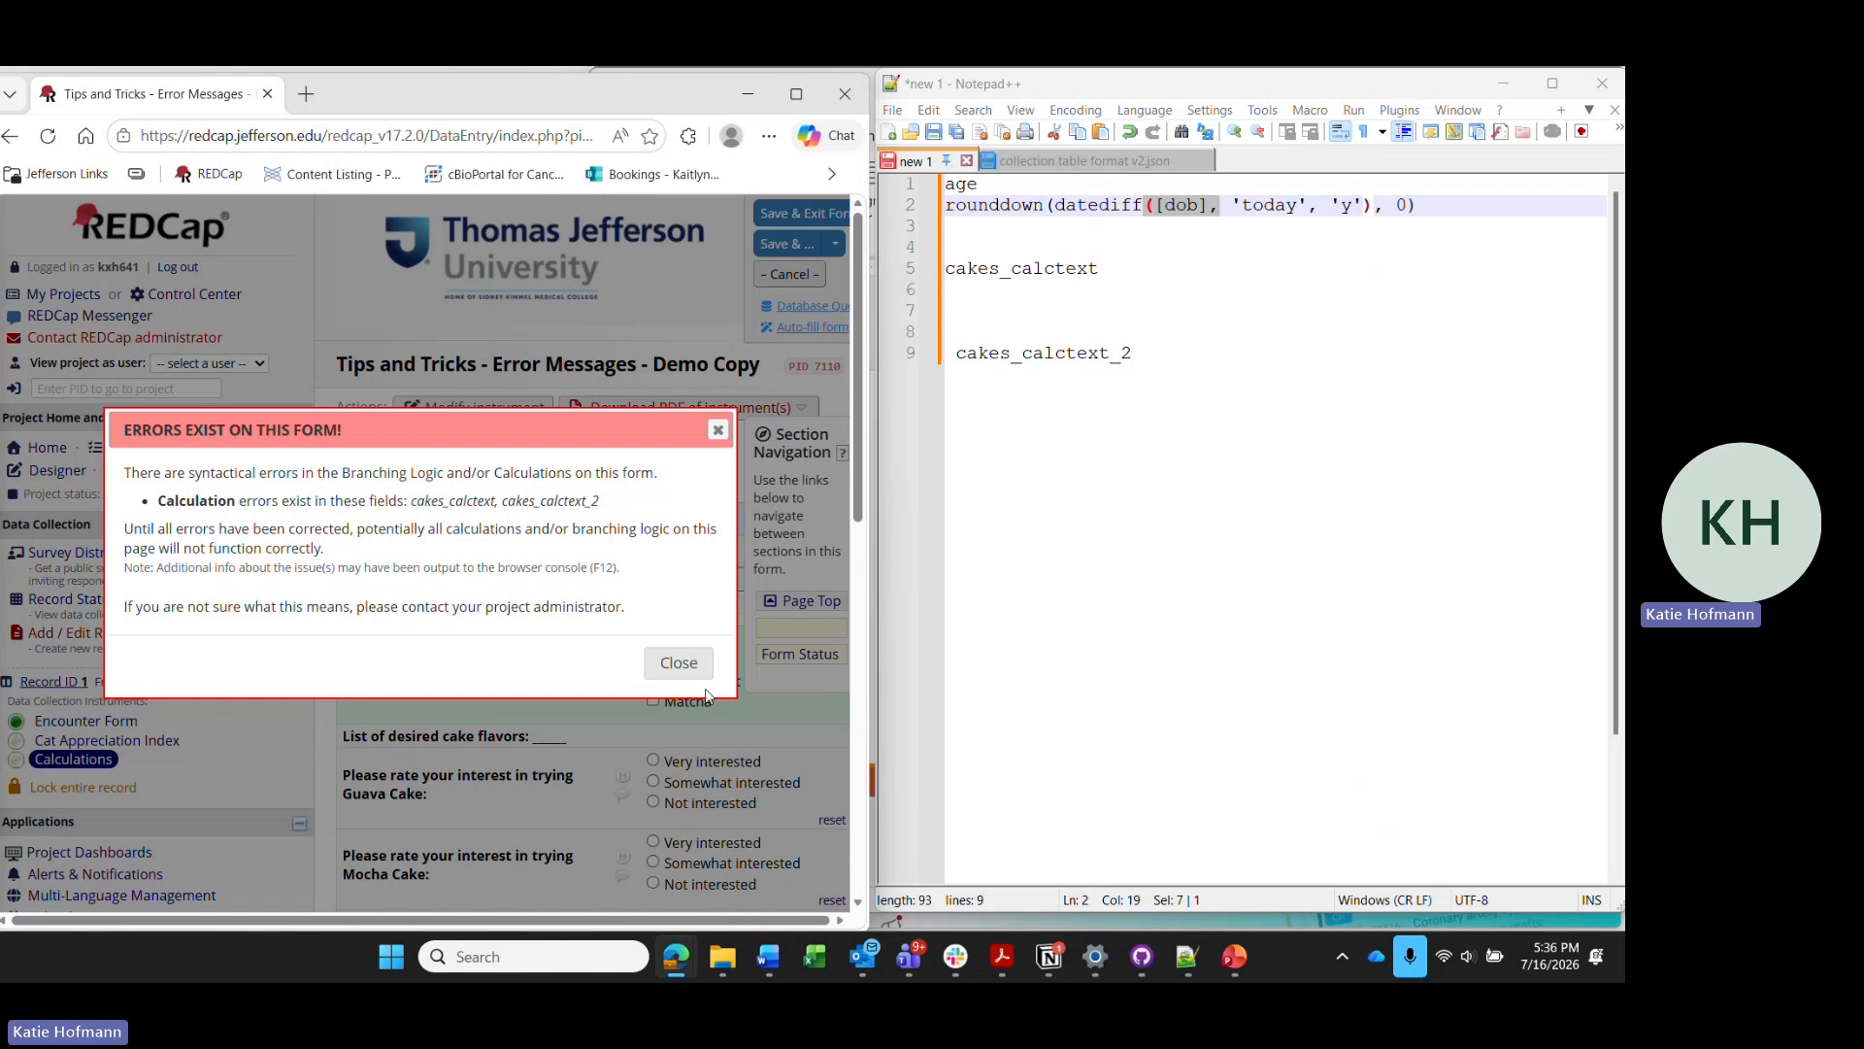
{"action": "left_click_drag", "start_coordinate": [410, 500], "coordinate": [626, 498]}
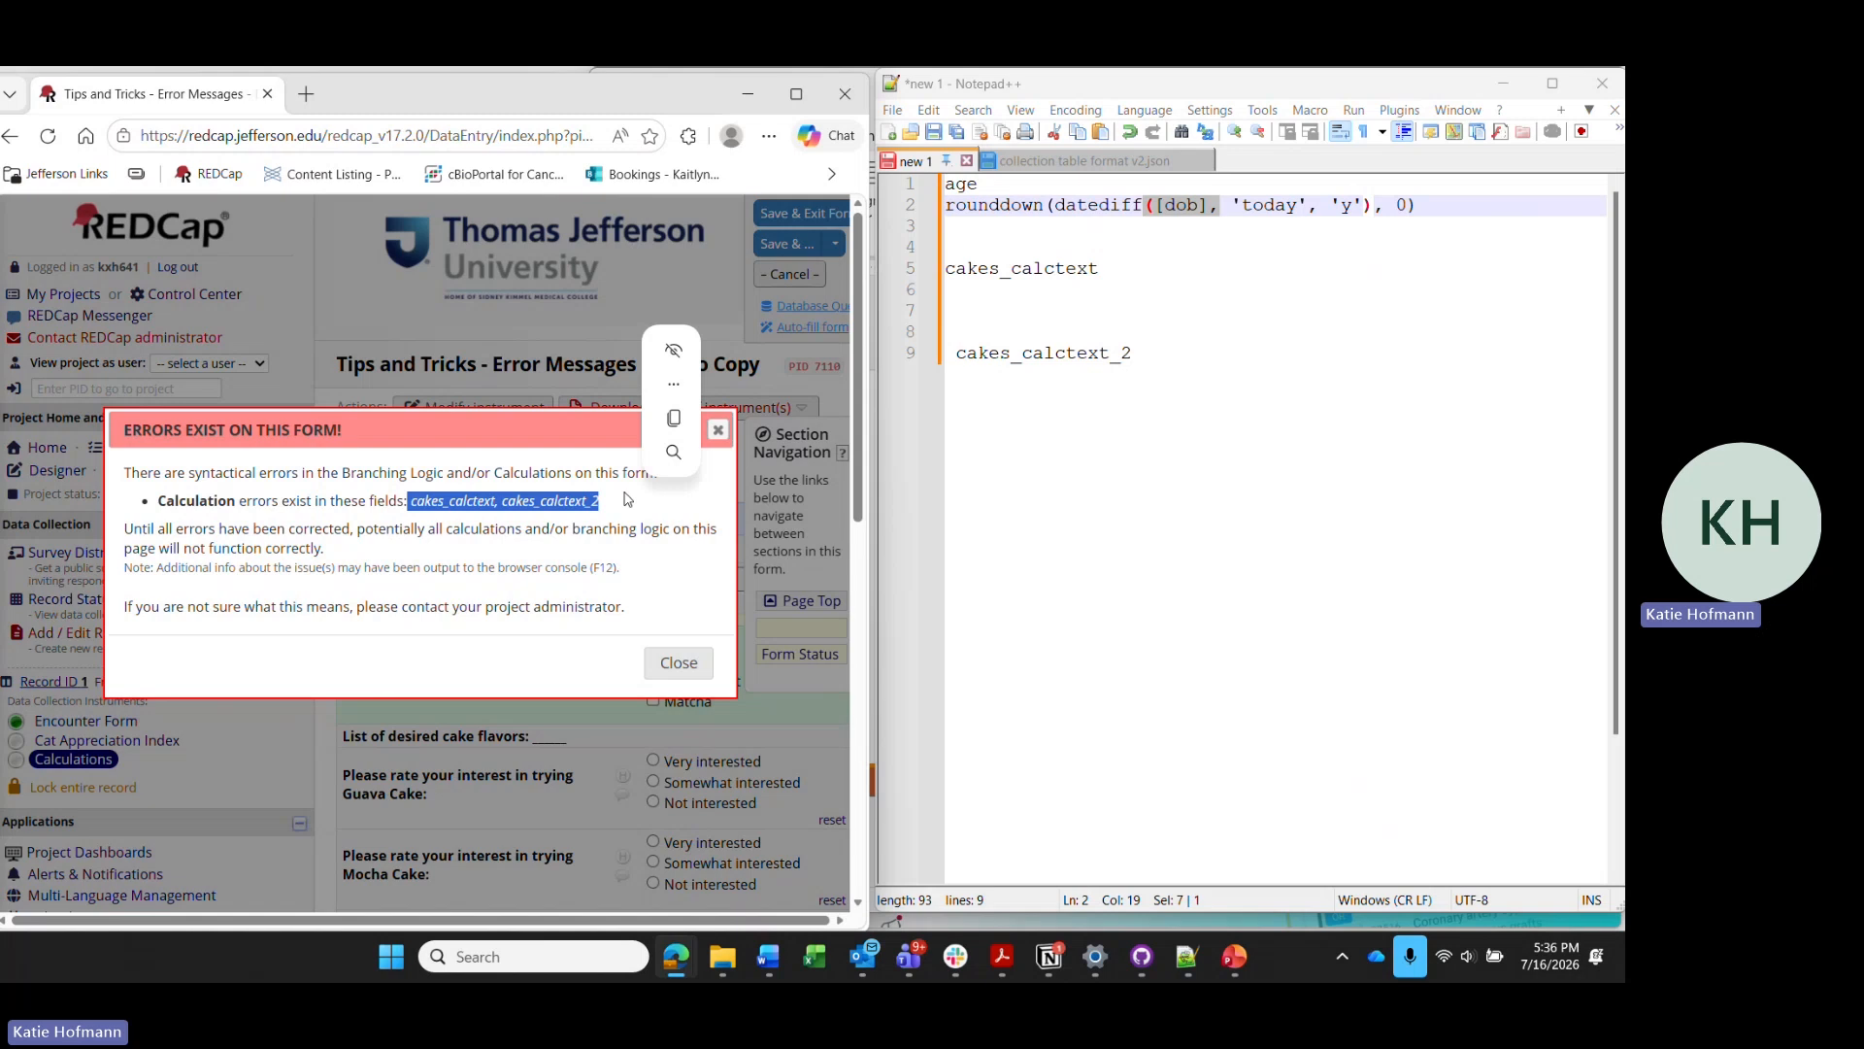
{"action": "left_click", "coordinate": [679, 418]}
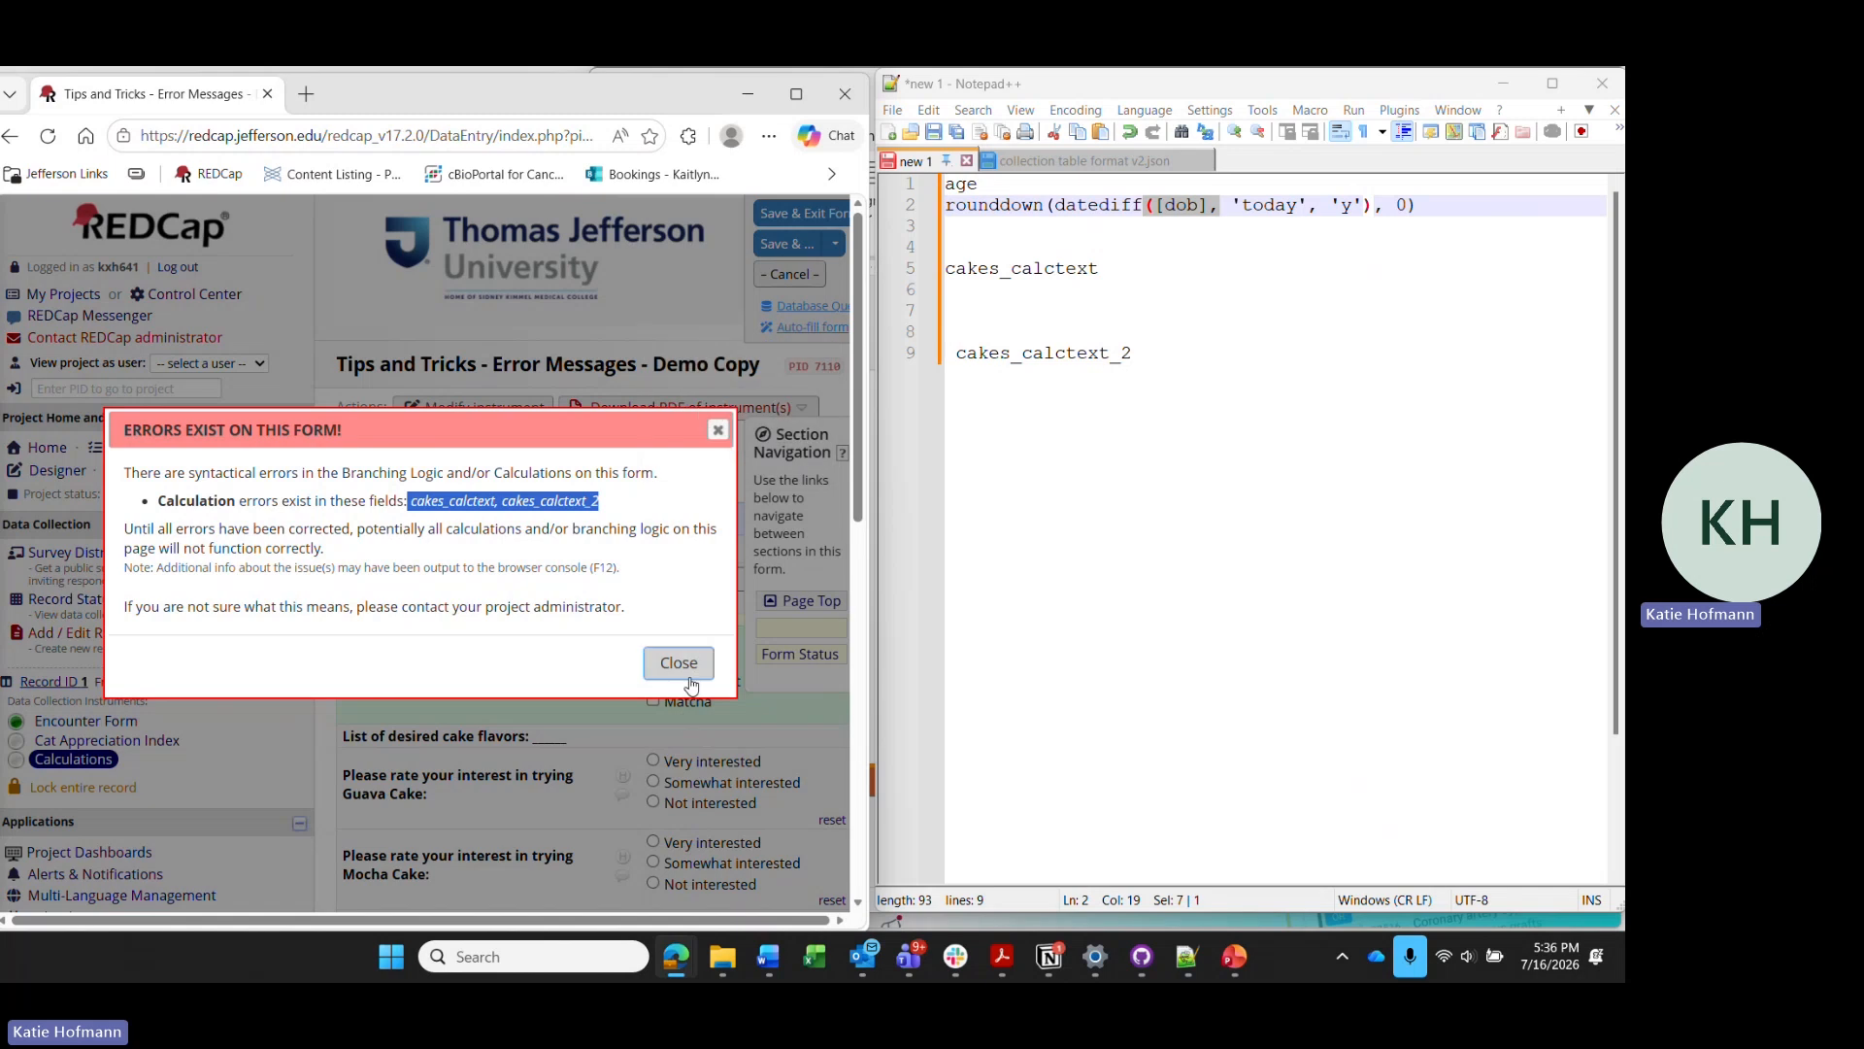
{"action": "left_click", "coordinate": [689, 672]}
Open the project's Codebook and search it for the variable name cakes_calctext, copied from the Notepad++ notes.
{"action": "left_click", "coordinate": [222, 448]}
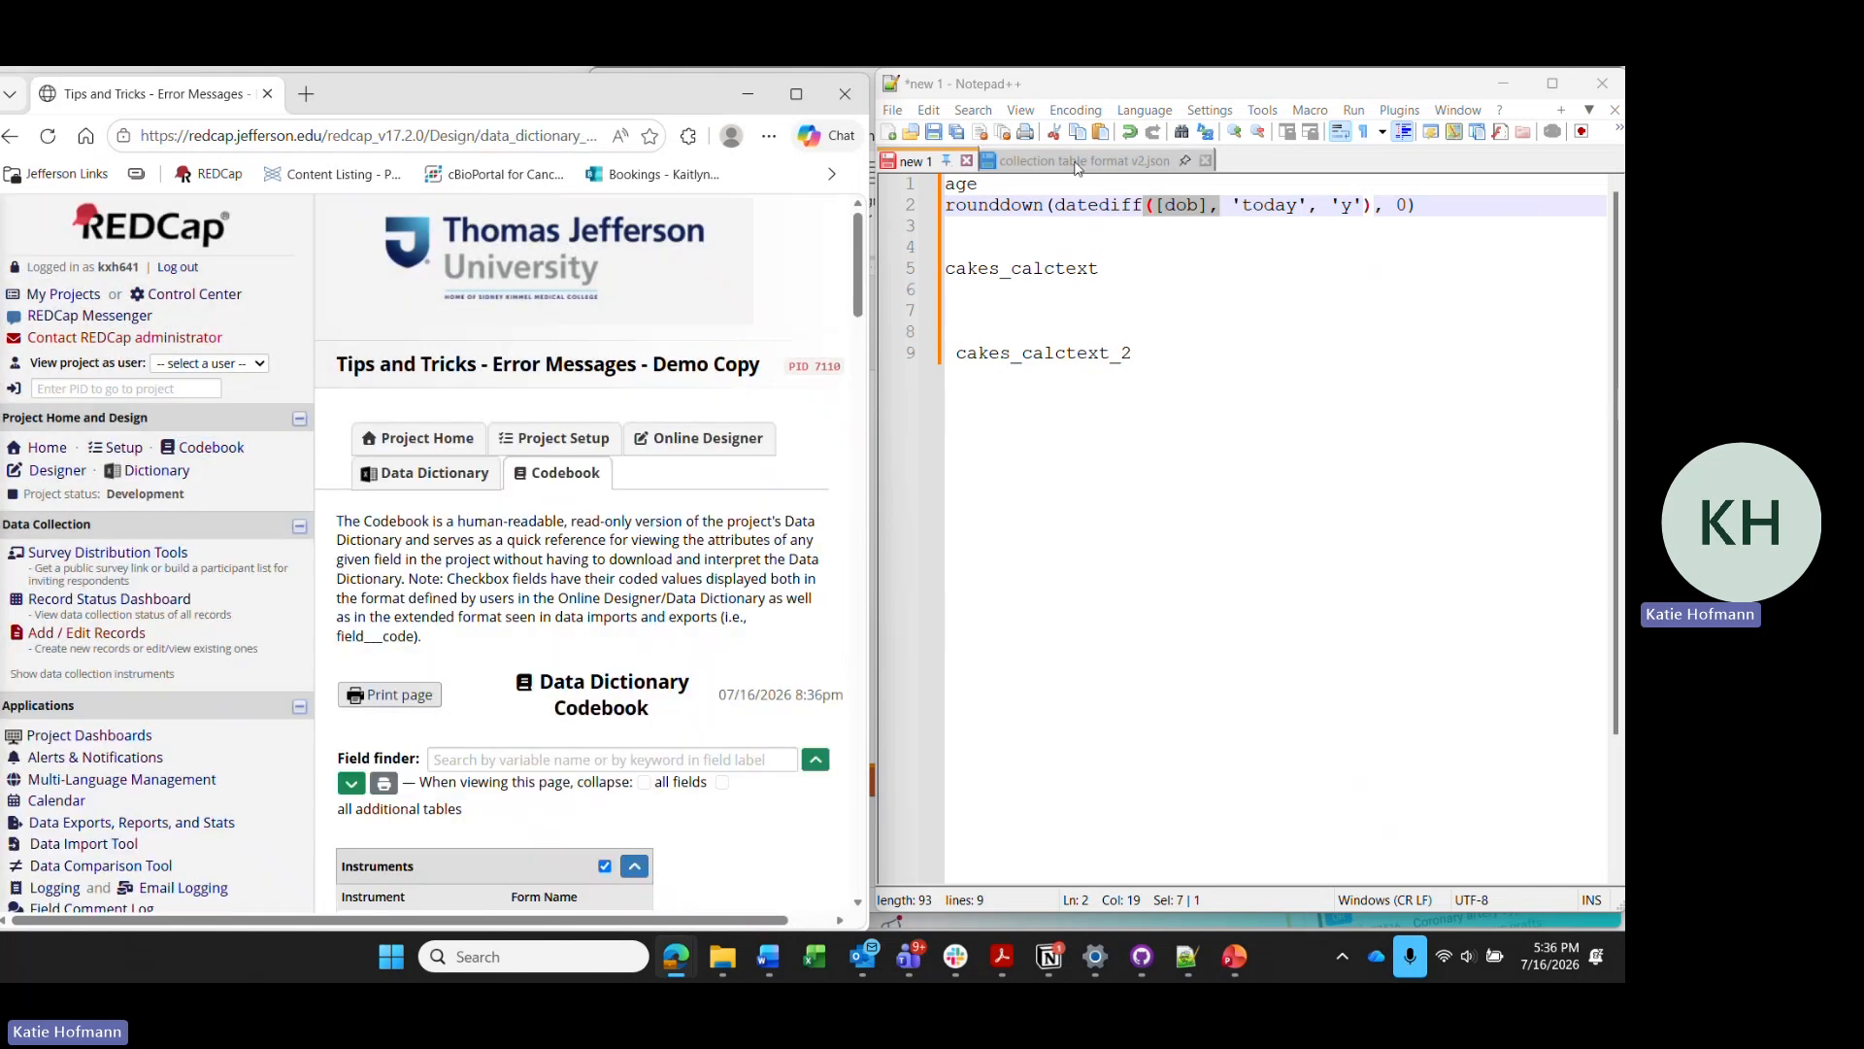
{"action": "left_click", "coordinate": [1115, 267]}
{"action": "key", "text": "shift+Left"}
{"action": "key", "text": "shift+Left"}
{"action": "key", "text": "shift+Left"}
{"action": "key", "text": "shift+Left"}
{"action": "key", "text": "shift+Left"}
{"action": "key", "text": "shift+Left"}
{"action": "key", "text": "shift+Left"}
{"action": "key", "text": "shift+Left"}
{"action": "key", "text": "shift+Left"}
{"action": "key", "text": "shift+Left"}
{"action": "key", "text": "shift+Left"}
{"action": "key", "text": "shift+Left"}
{"action": "key", "text": "shift+Left"}
{"action": "key", "text": "shift+Left"}
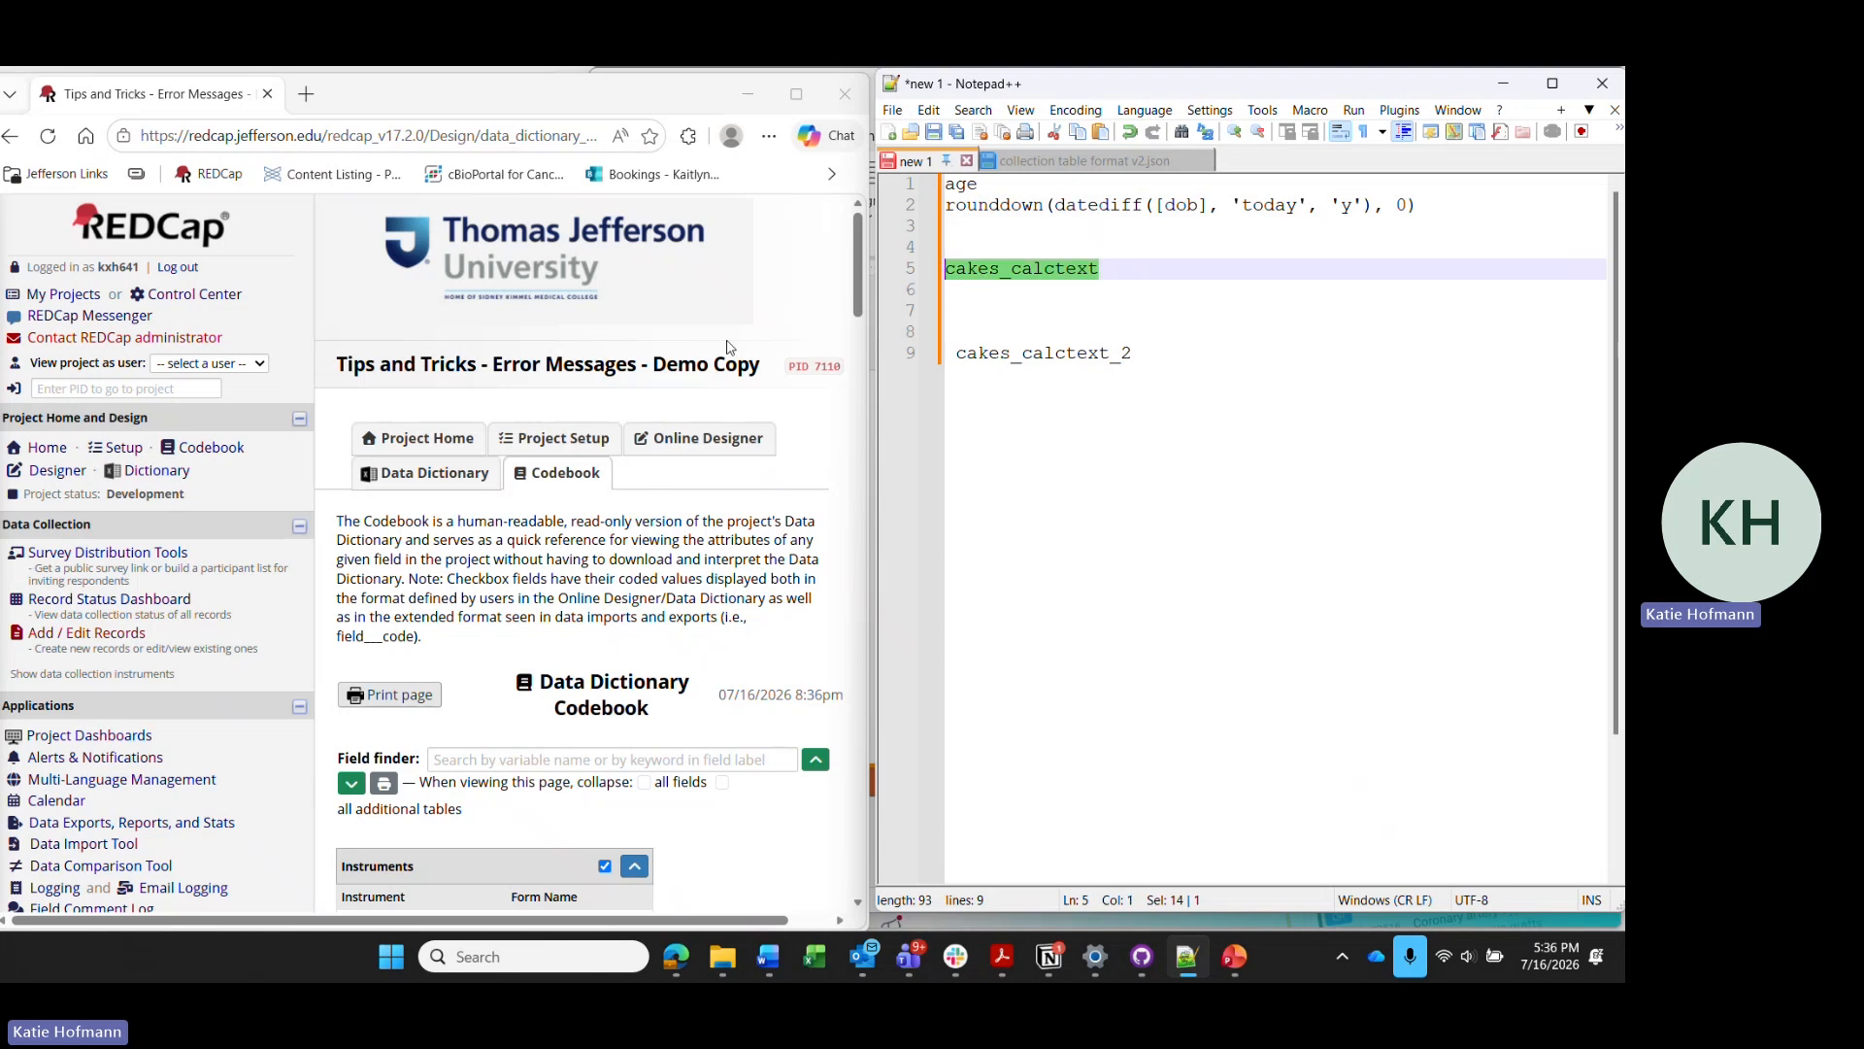
{"action": "key", "text": "ctrl+f"}
{"action": "key", "text": "ctrl+c"}
{"action": "left_click", "coordinate": [776, 286]}
{"action": "left_click", "coordinate": [786, 284]}
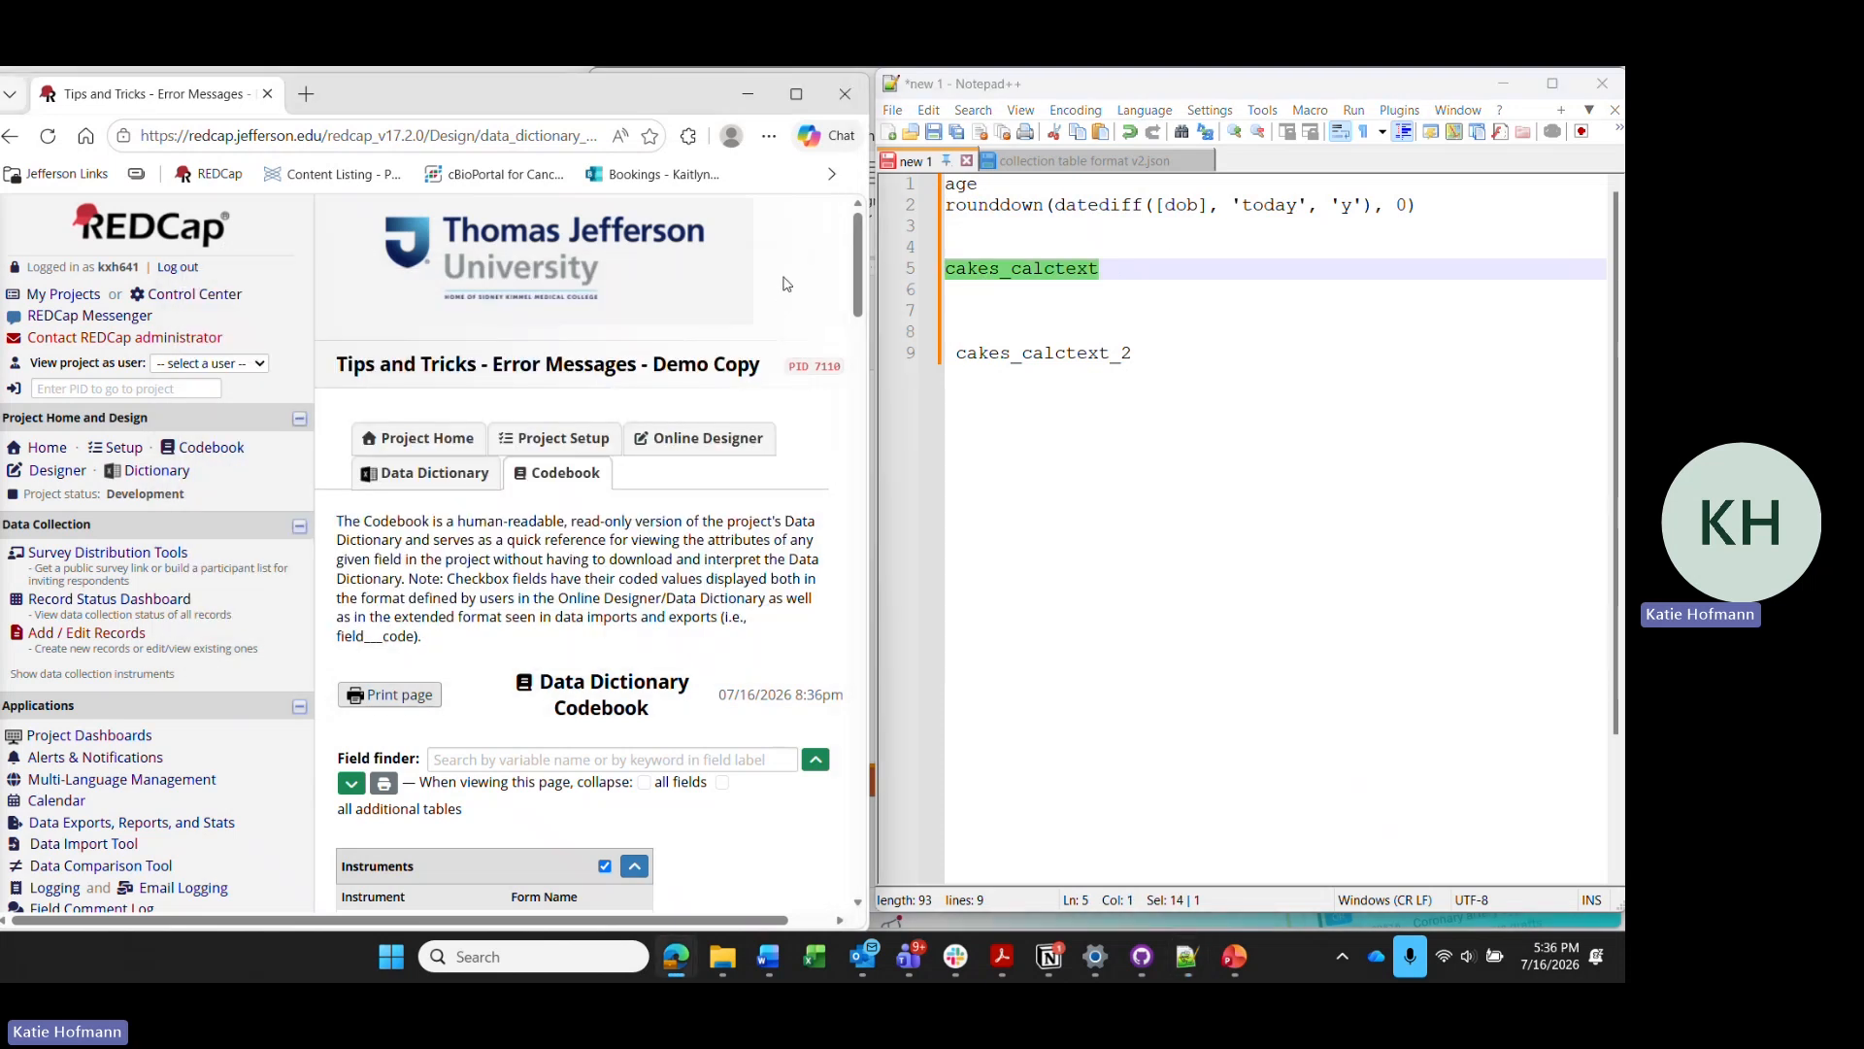
{"action": "key", "text": "ctrl+f"}
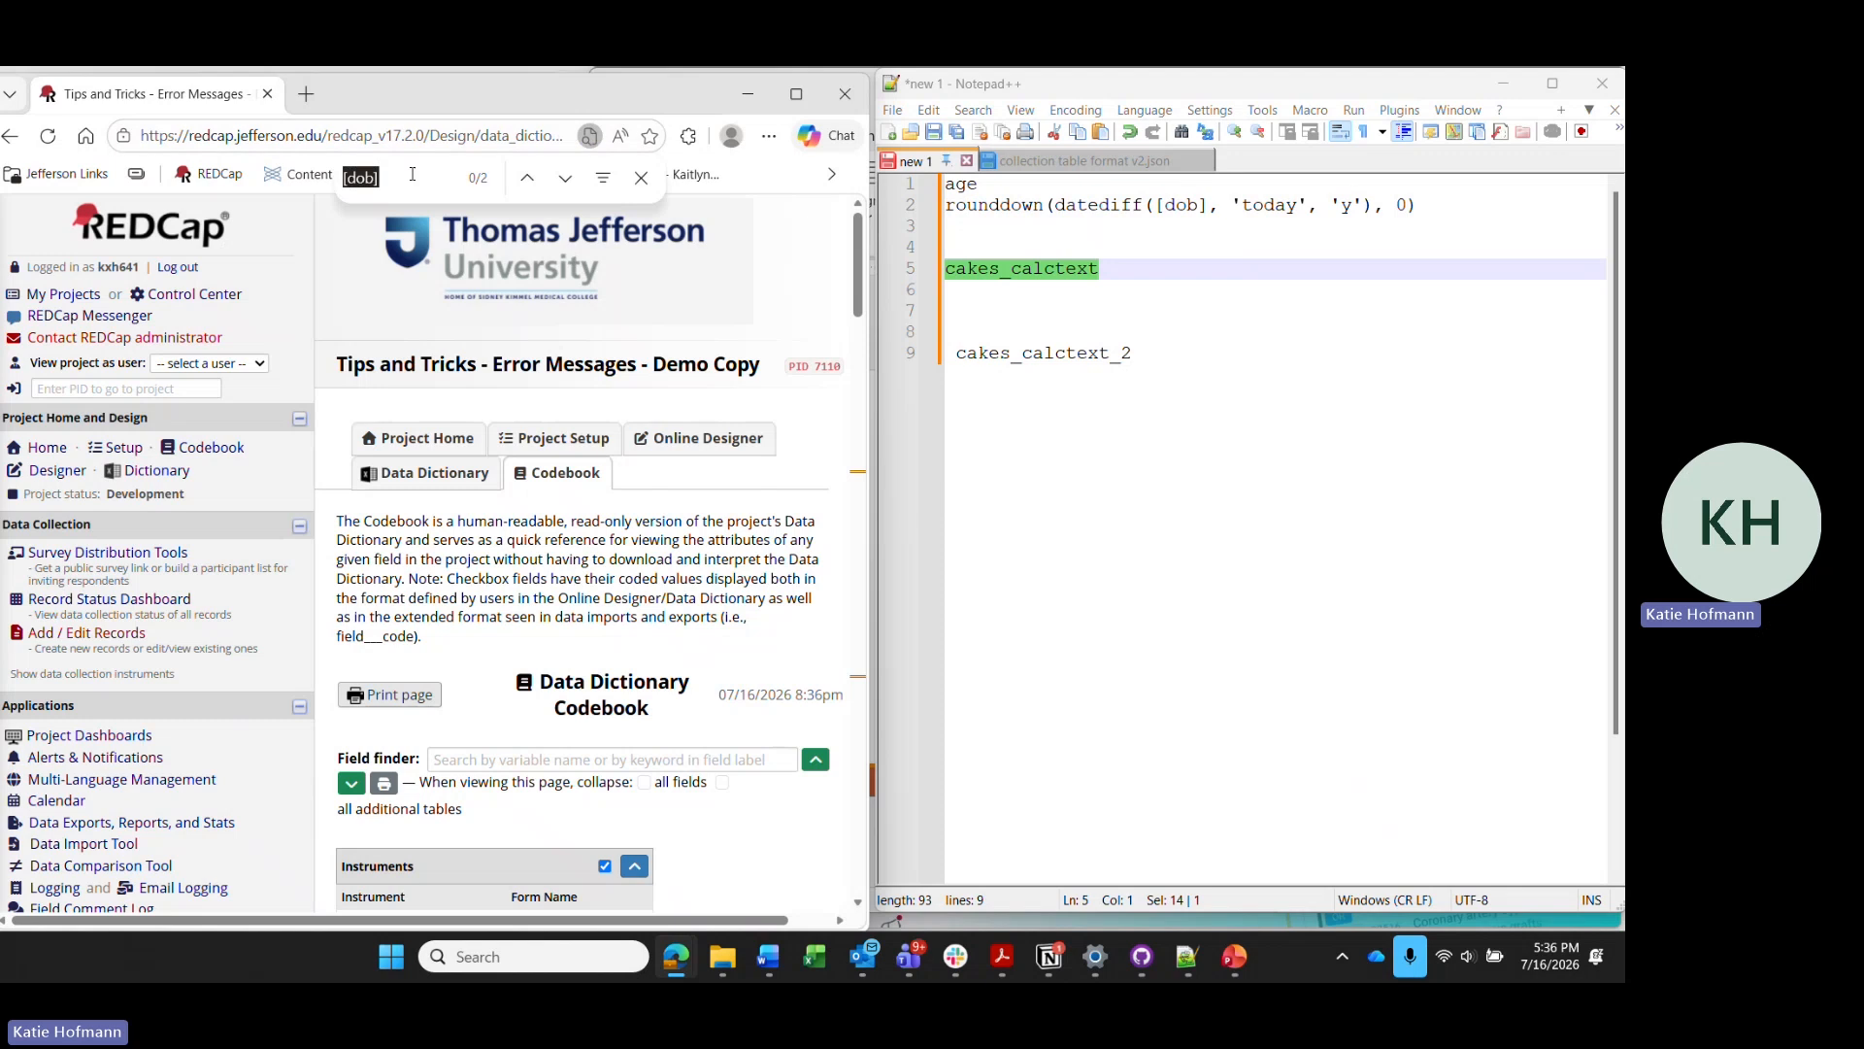
{"action": "key", "text": "ctrl+v"}
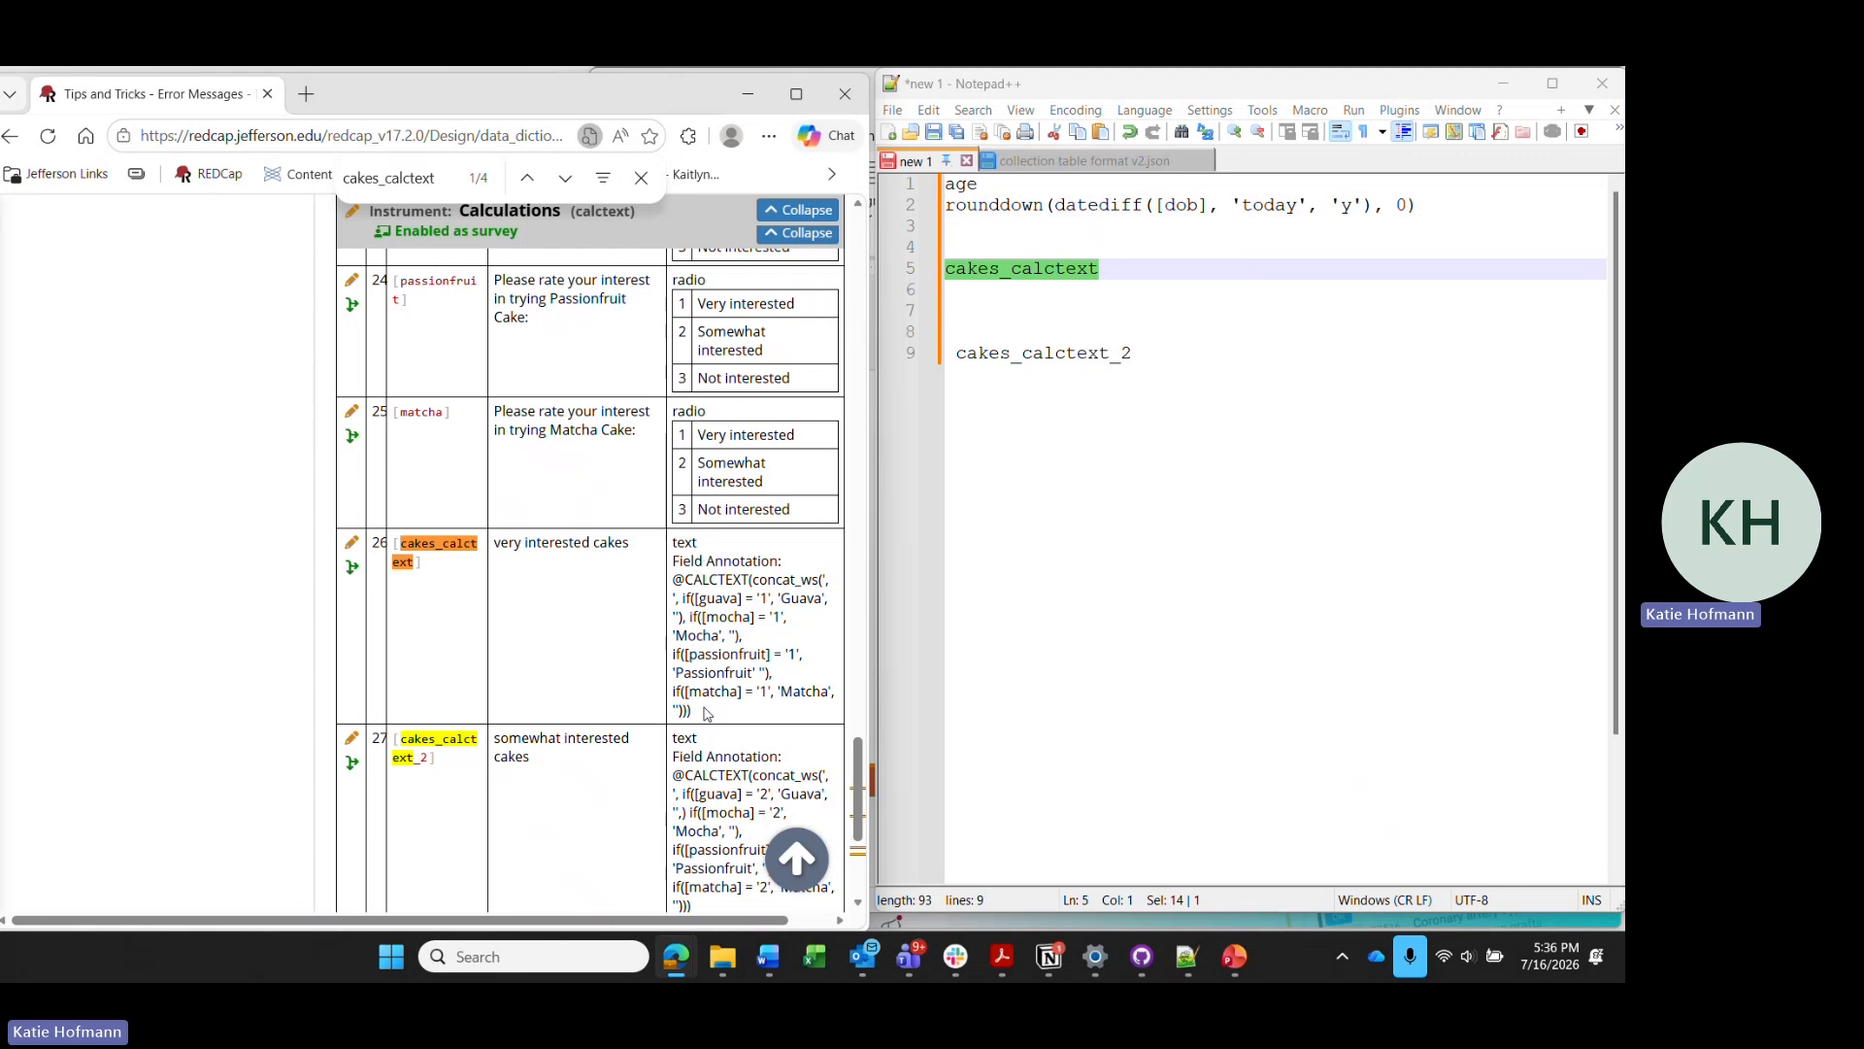
{"action": "left_click_drag", "start_coordinate": [697, 713], "coordinate": [673, 580]}
{"action": "key", "text": "ctrl+c"}
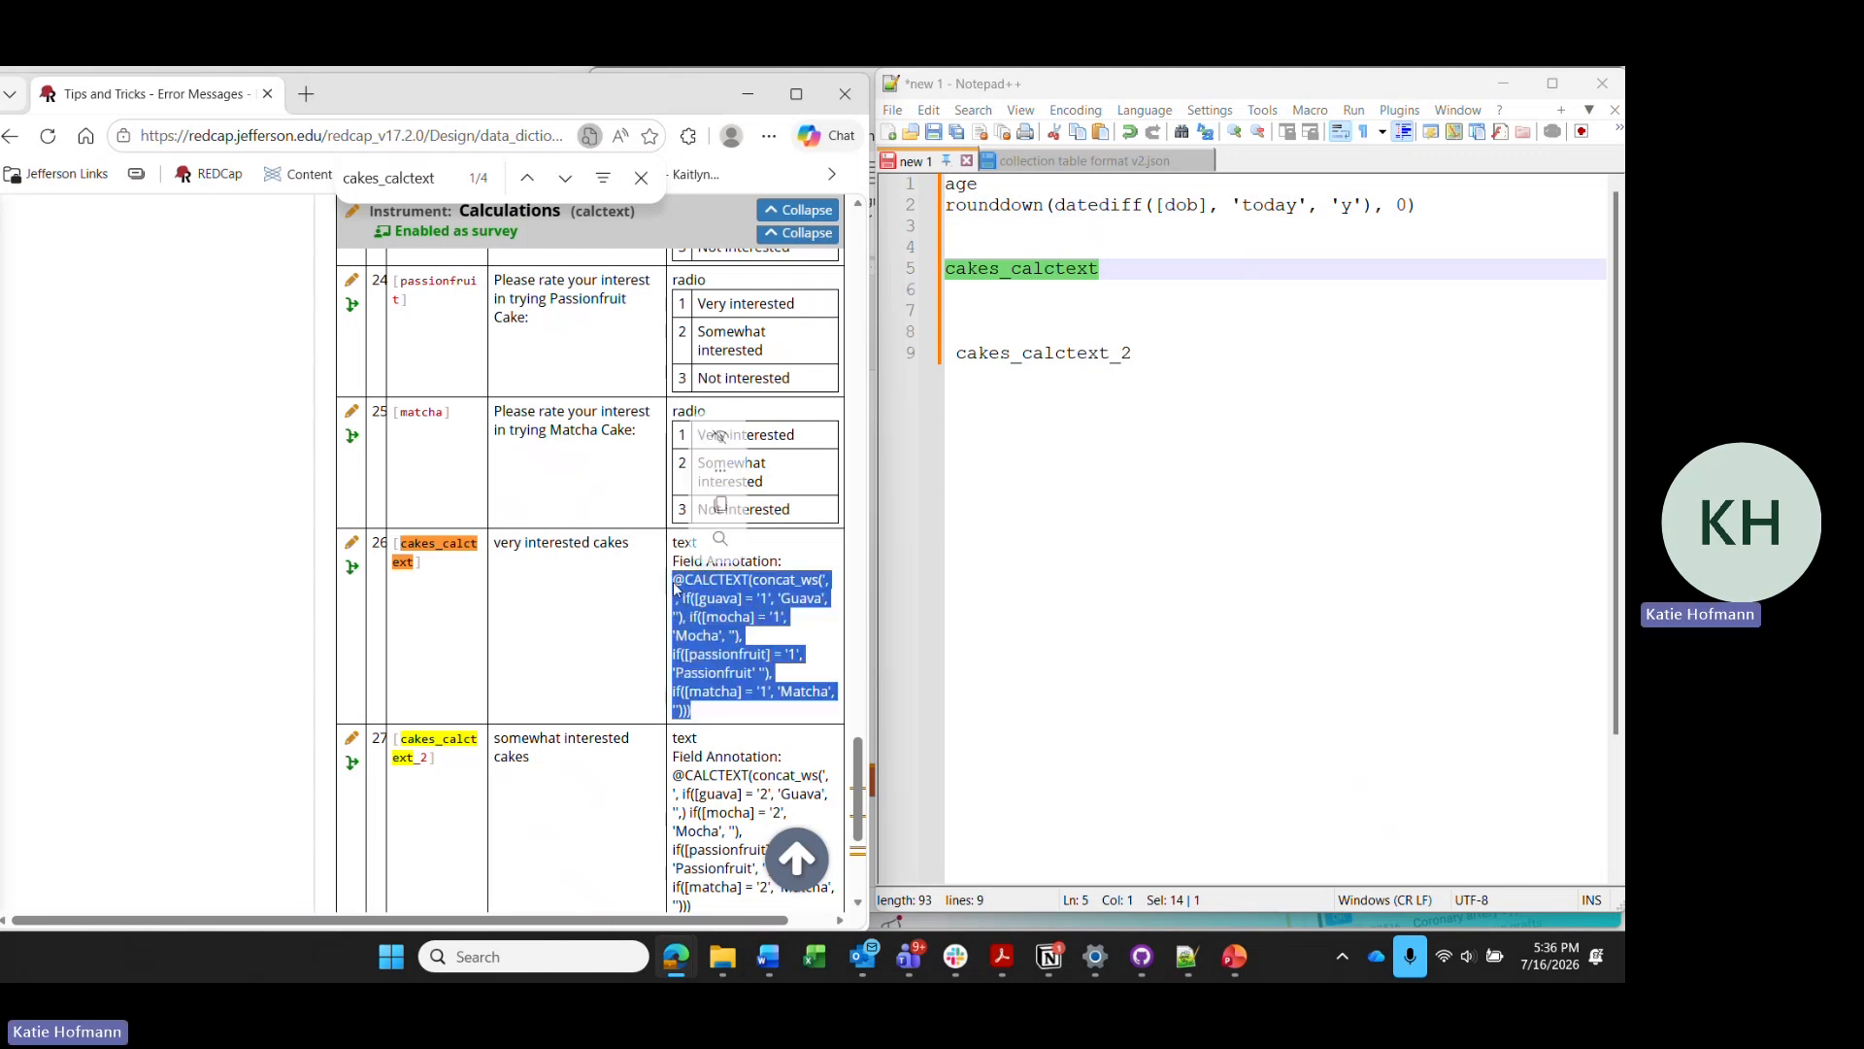
{"action": "left_click", "coordinate": [985, 312]}
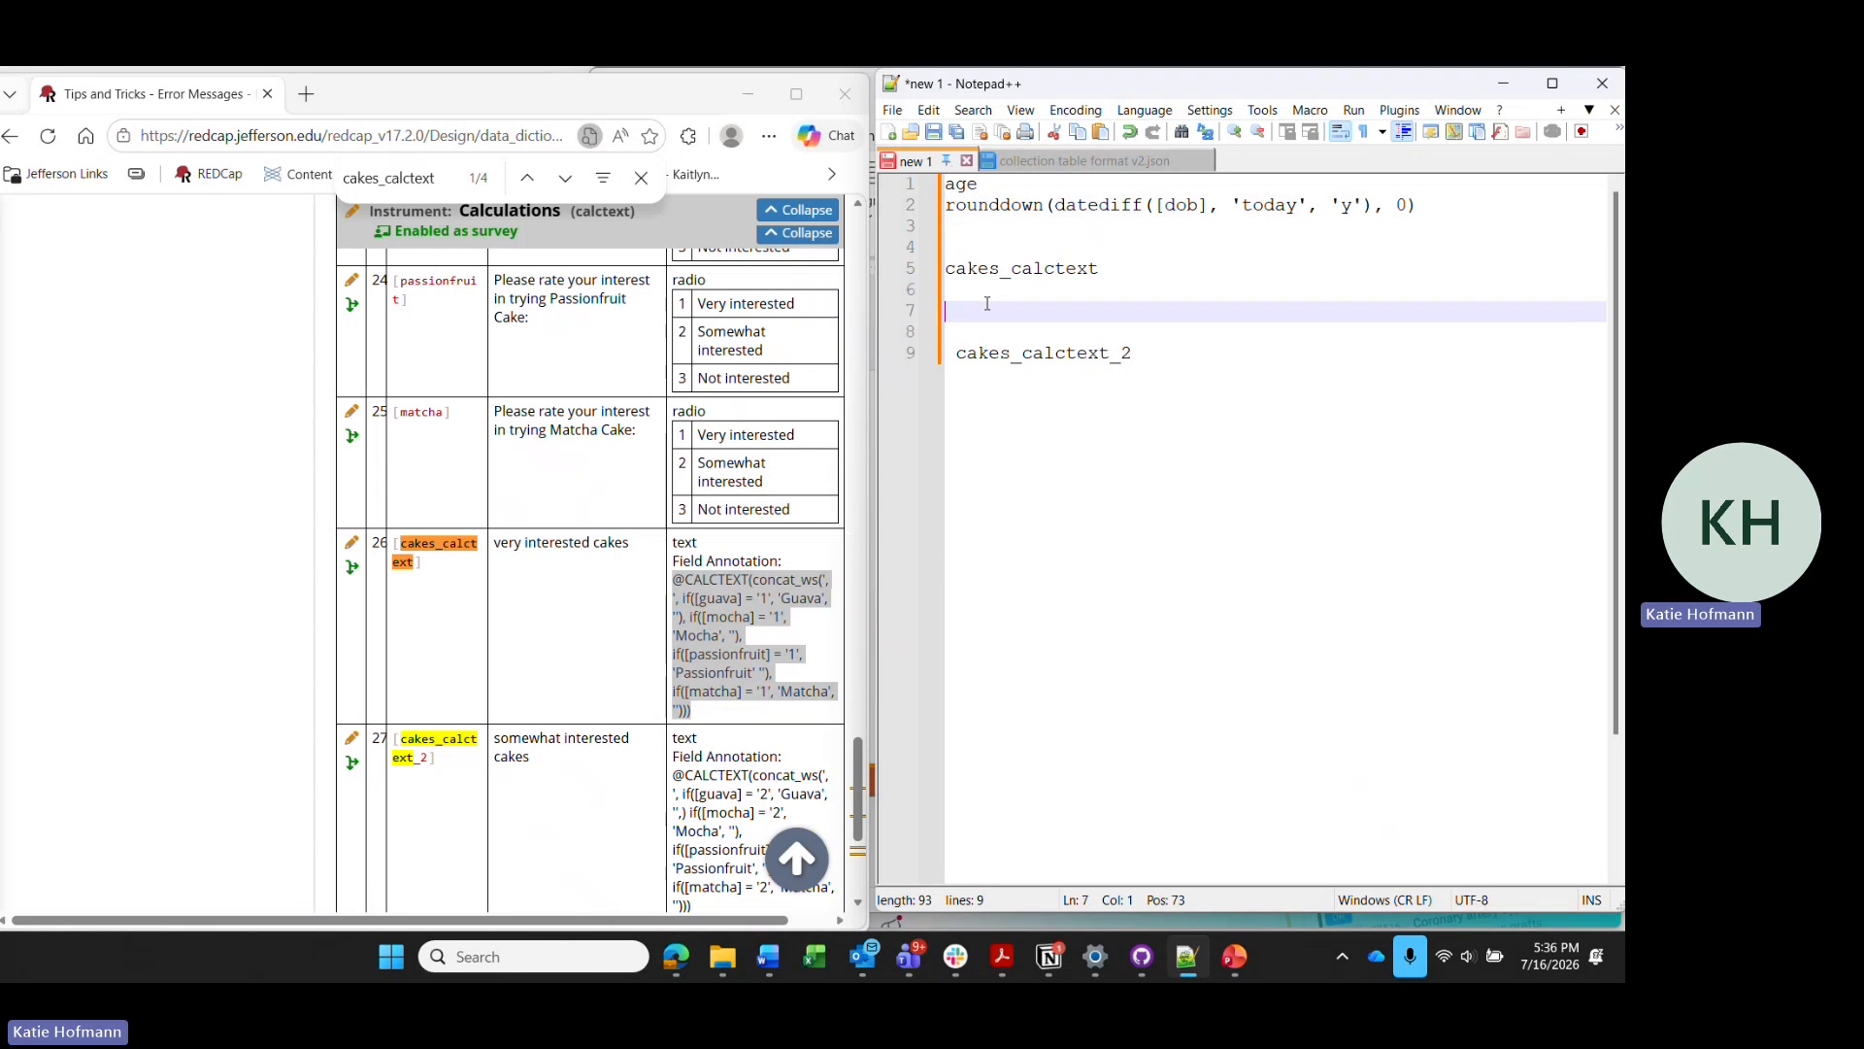
{"action": "left_click", "coordinate": [984, 296]}
{"action": "key", "text": "ctrl+v"}
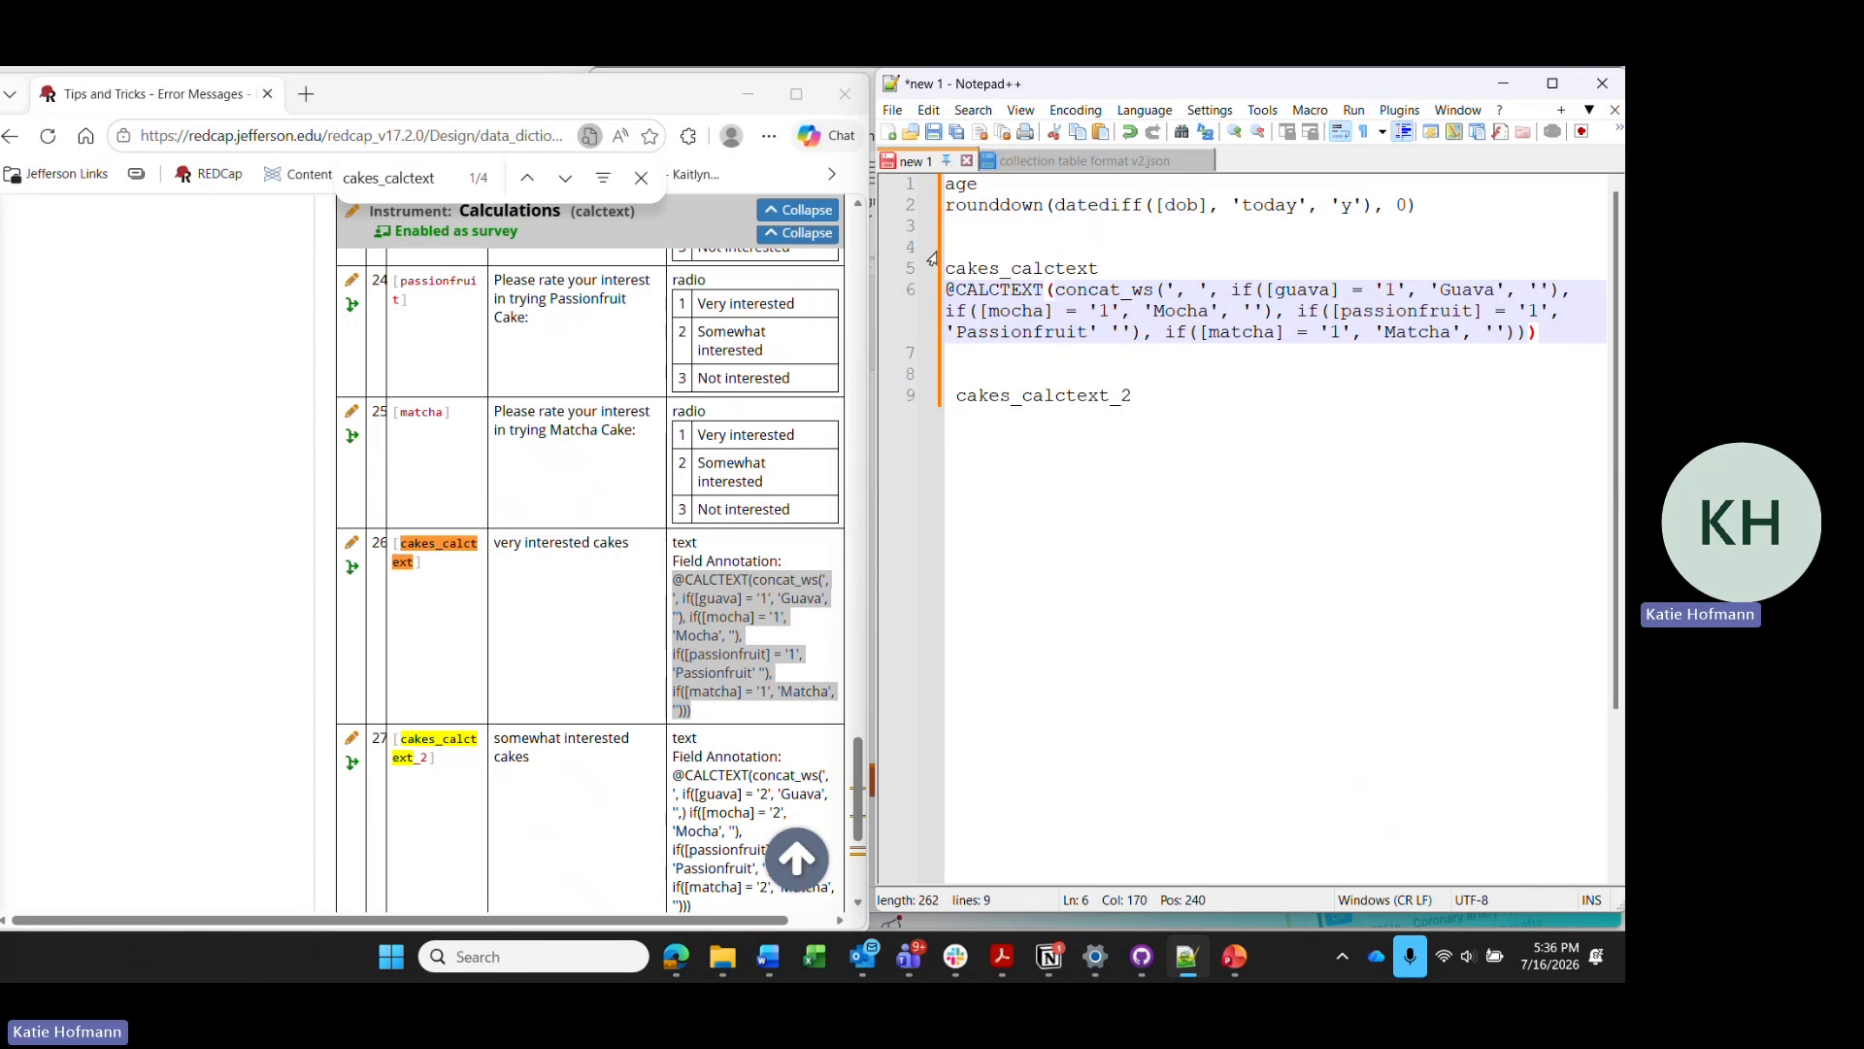
Break the pasted cakes_calctext formula so each if statement (guava, mocha, passionfruit, matcha) starts on its own line.
{"action": "left_click", "coordinate": [1232, 293]}
{"action": "key", "text": "Return"}
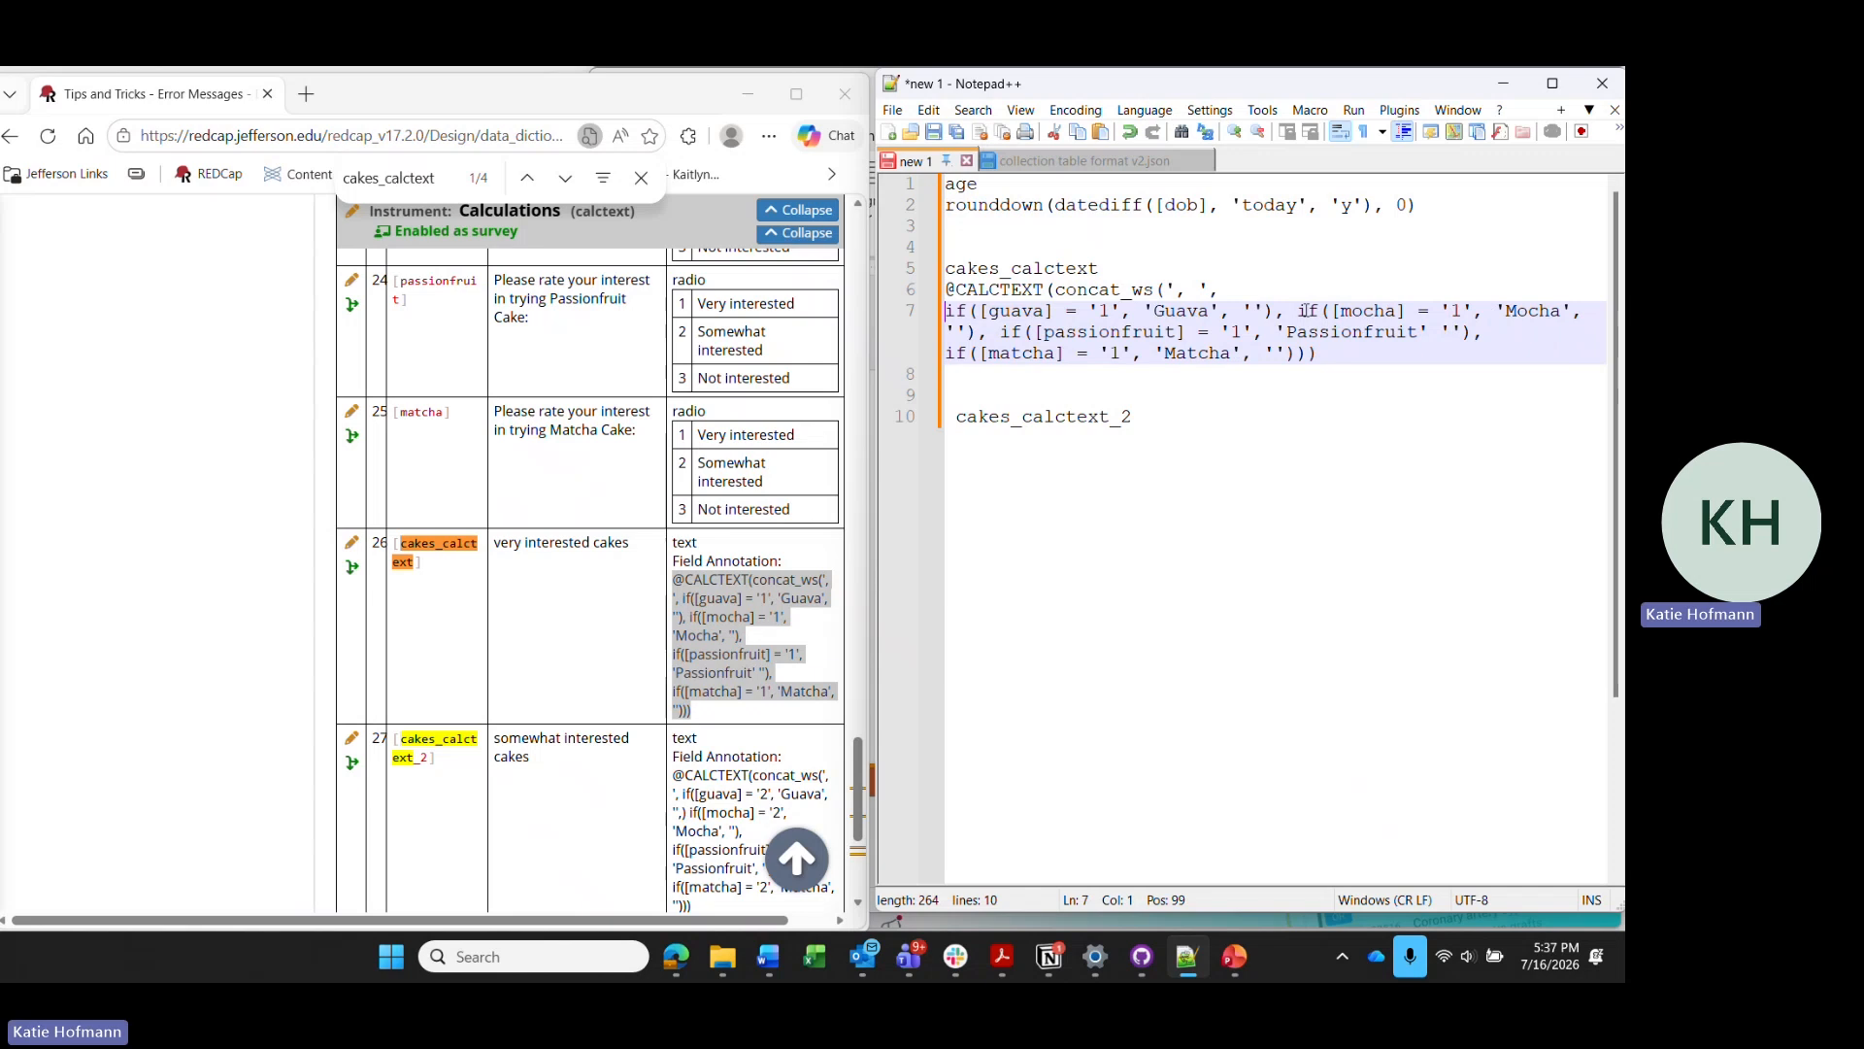
{"action": "left_click", "coordinate": [1299, 311]}
{"action": "key", "text": "Return"}
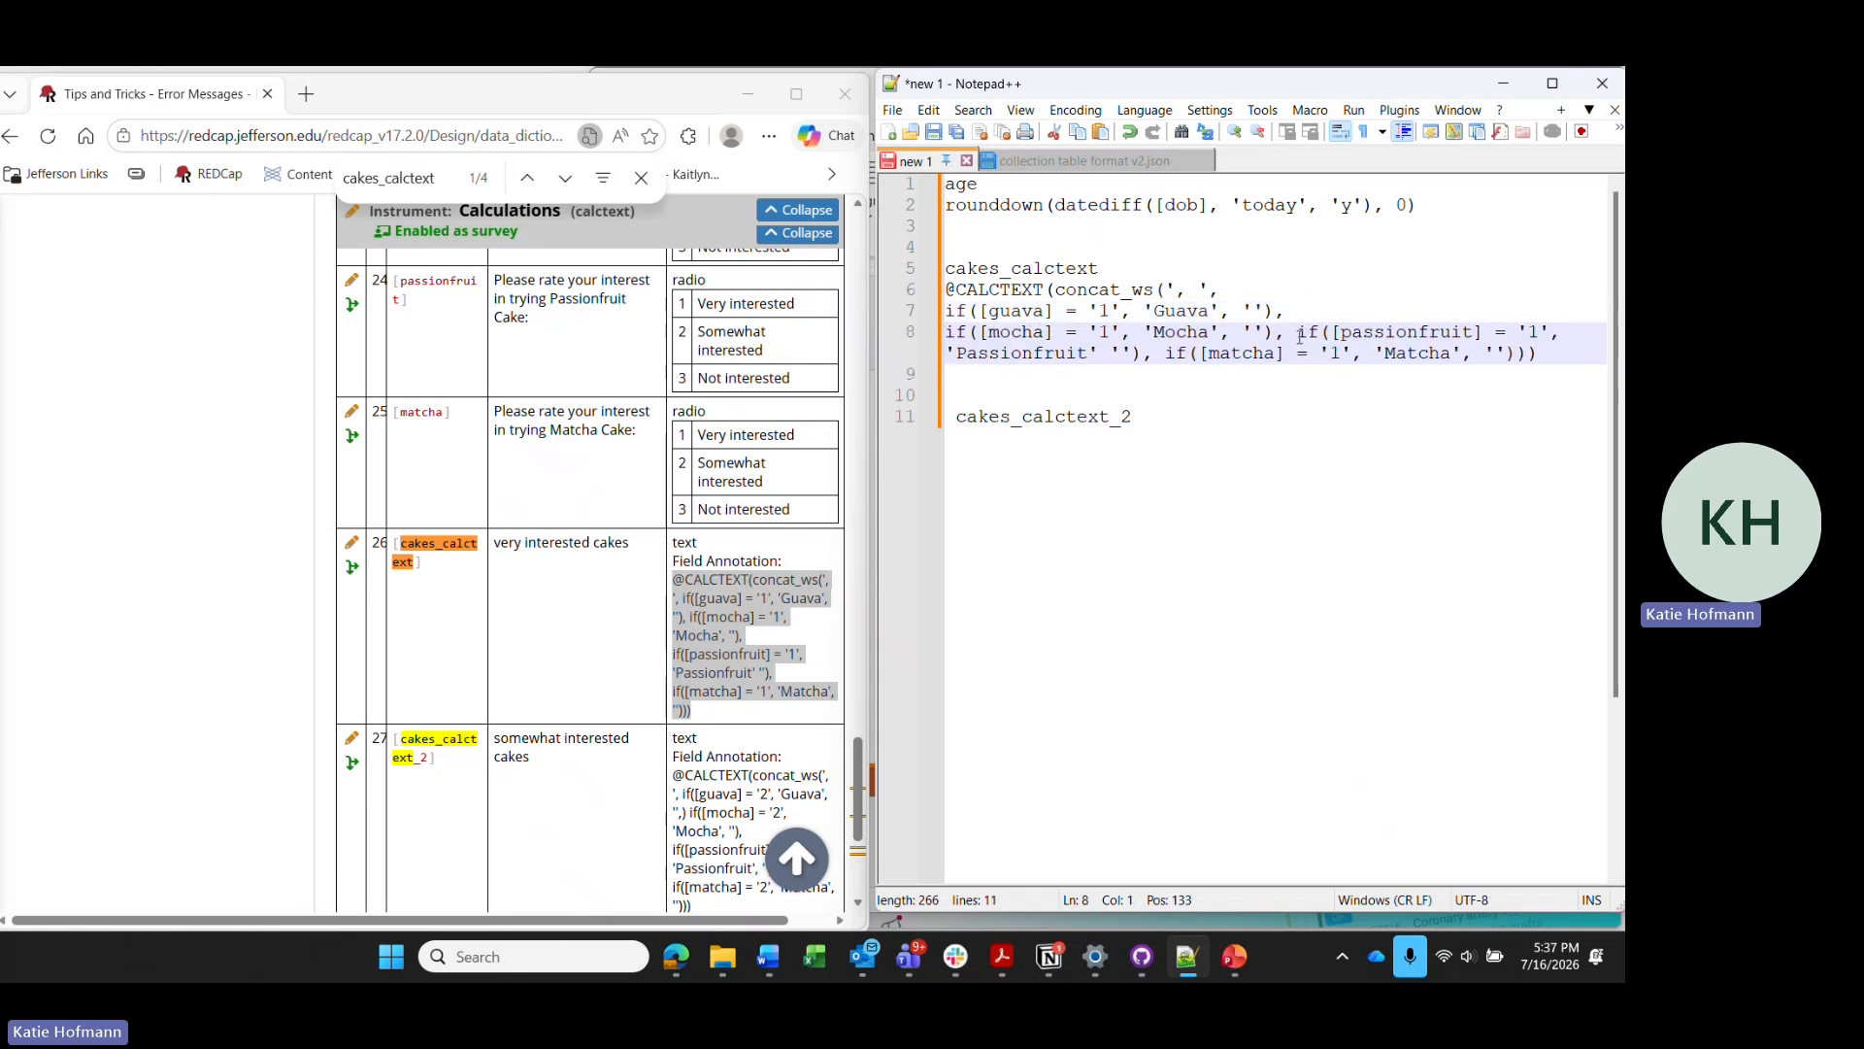
{"action": "left_click", "coordinate": [1297, 331]}
{"action": "key", "text": "Return"}
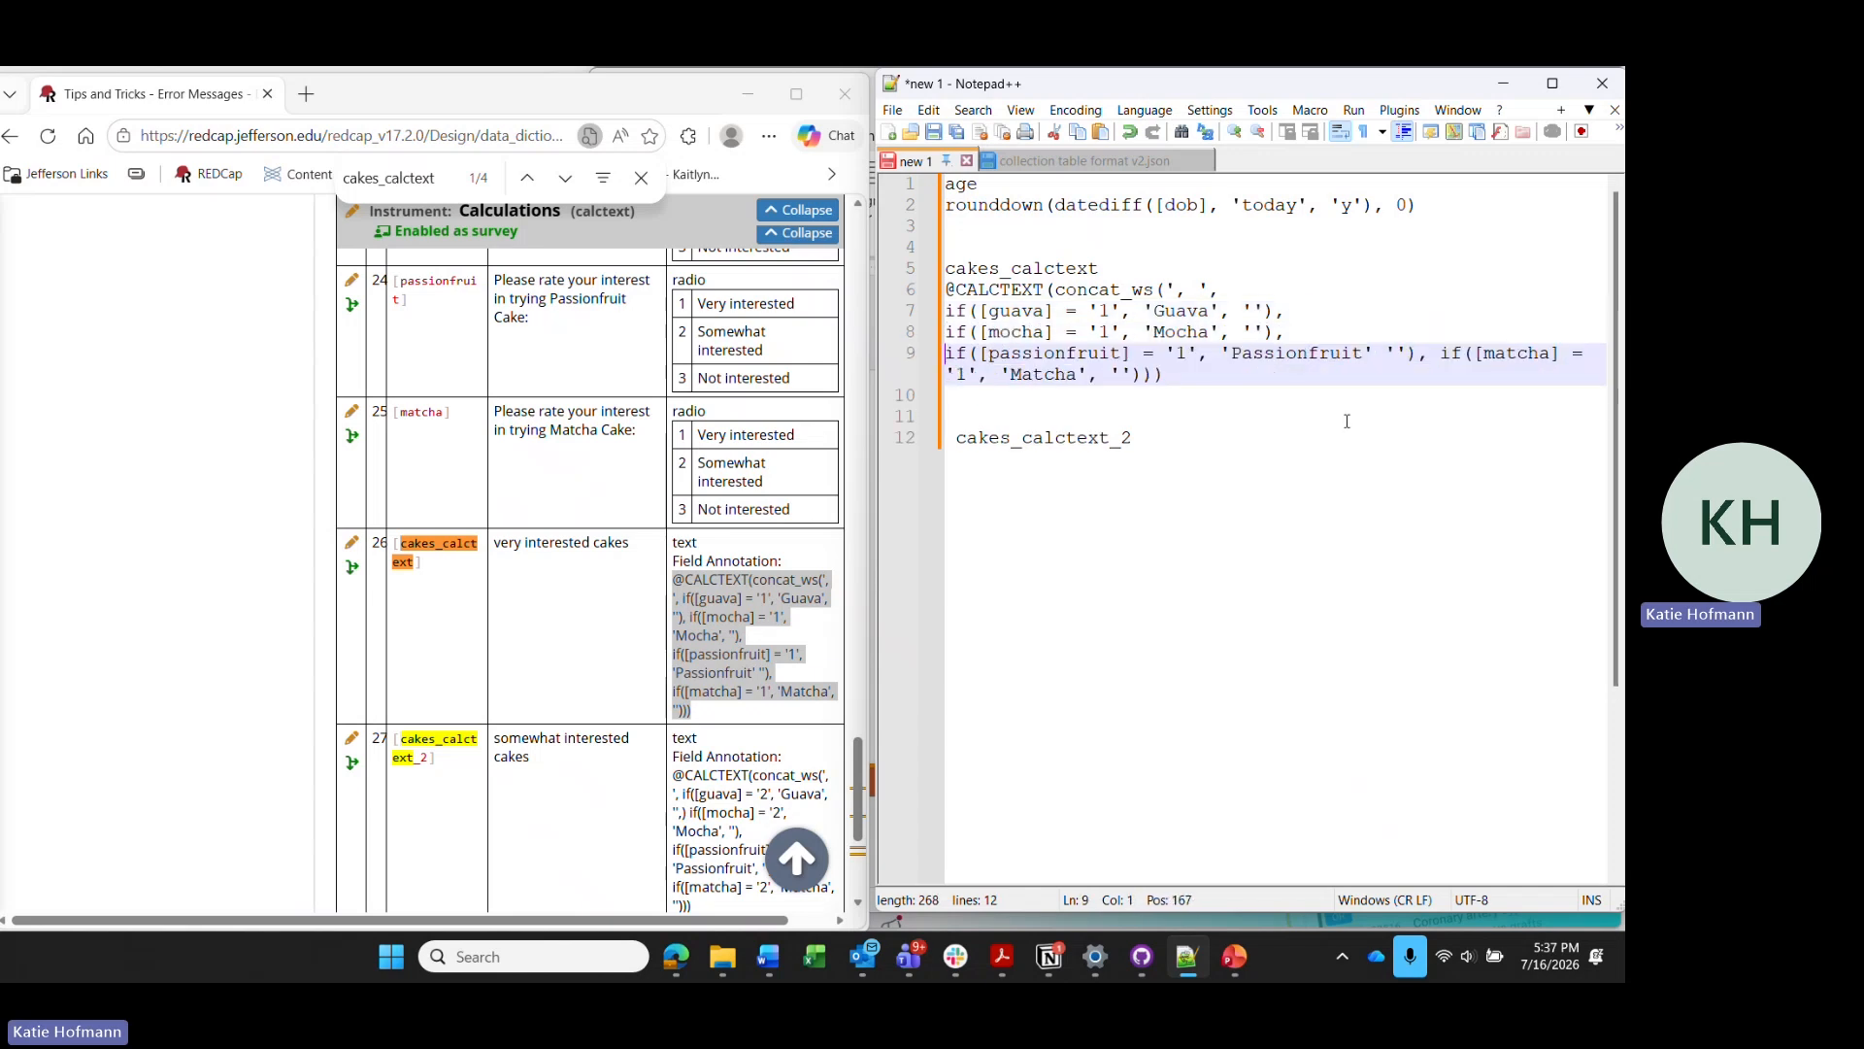
{"action": "left_click", "coordinate": [1442, 353]}
{"action": "key", "text": "Return"}
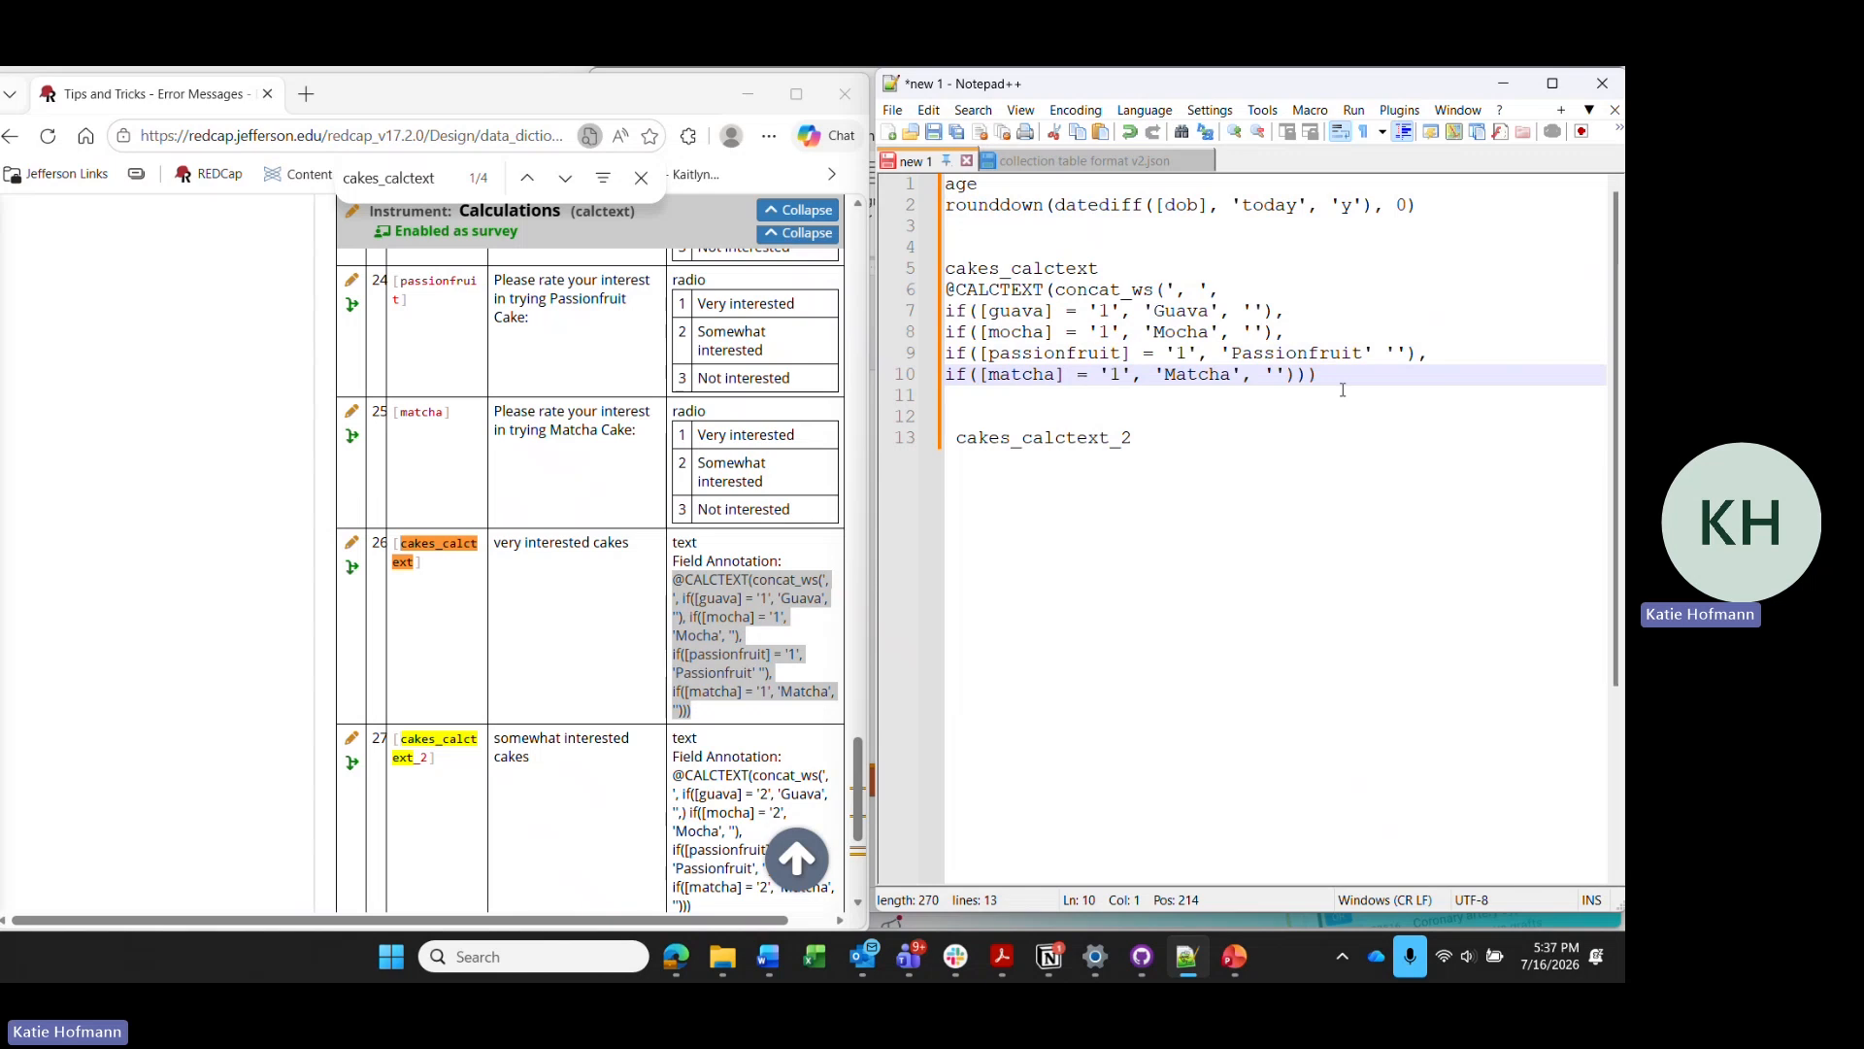
{"action": "left_click", "coordinate": [1265, 375]}
{"action": "key", "text": "Return"}
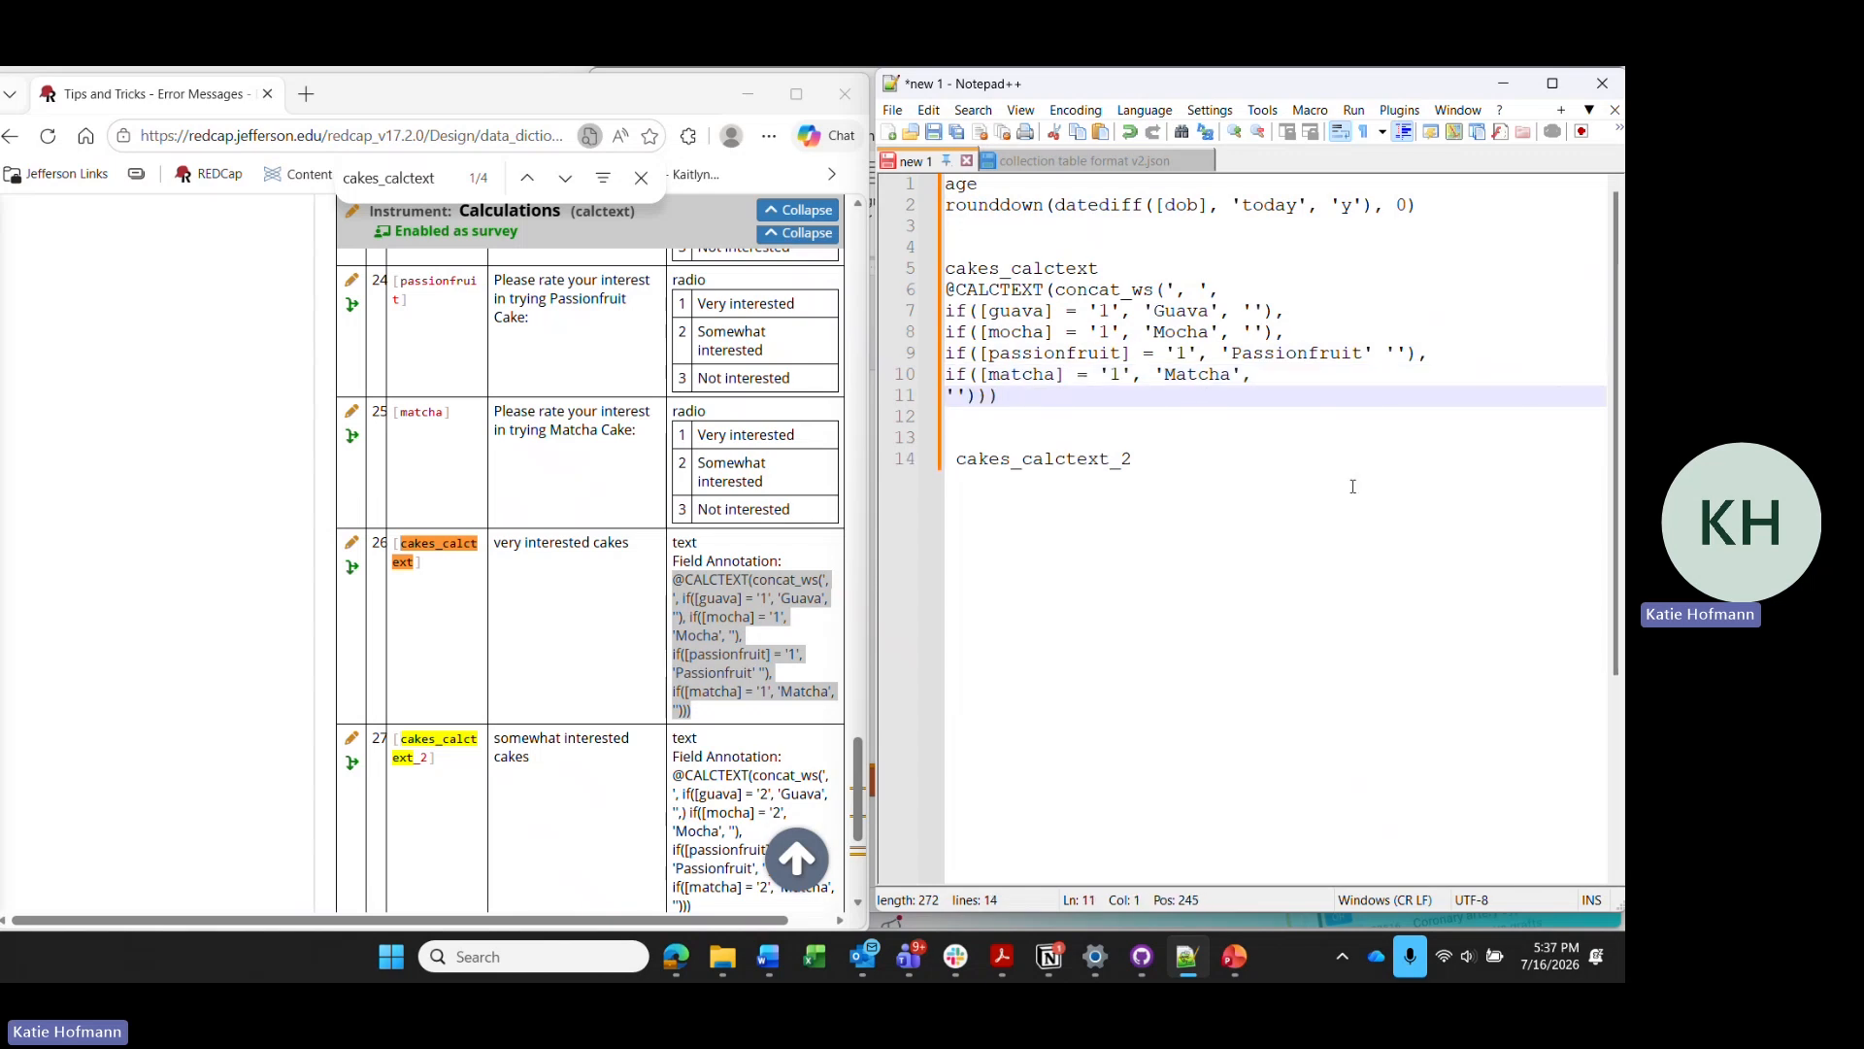
{"action": "key", "text": "BackSpace"}
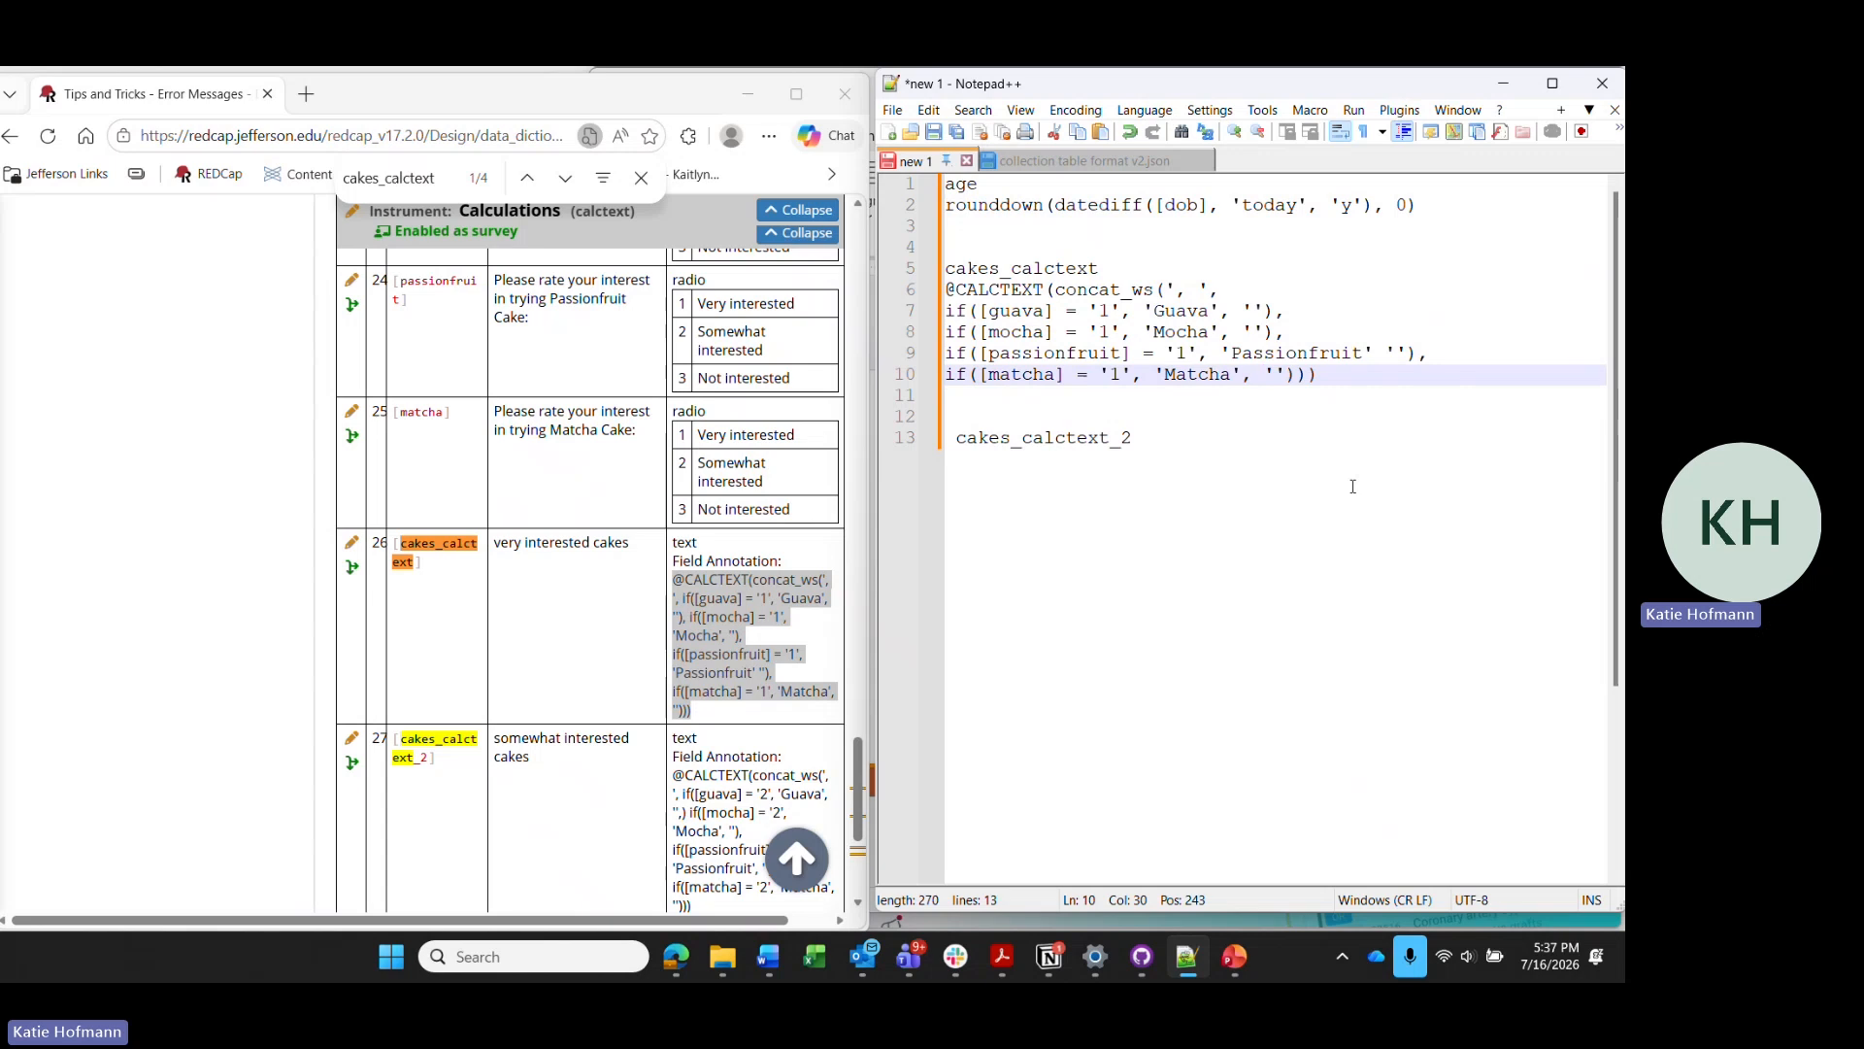
{"action": "key", "text": "Down"}
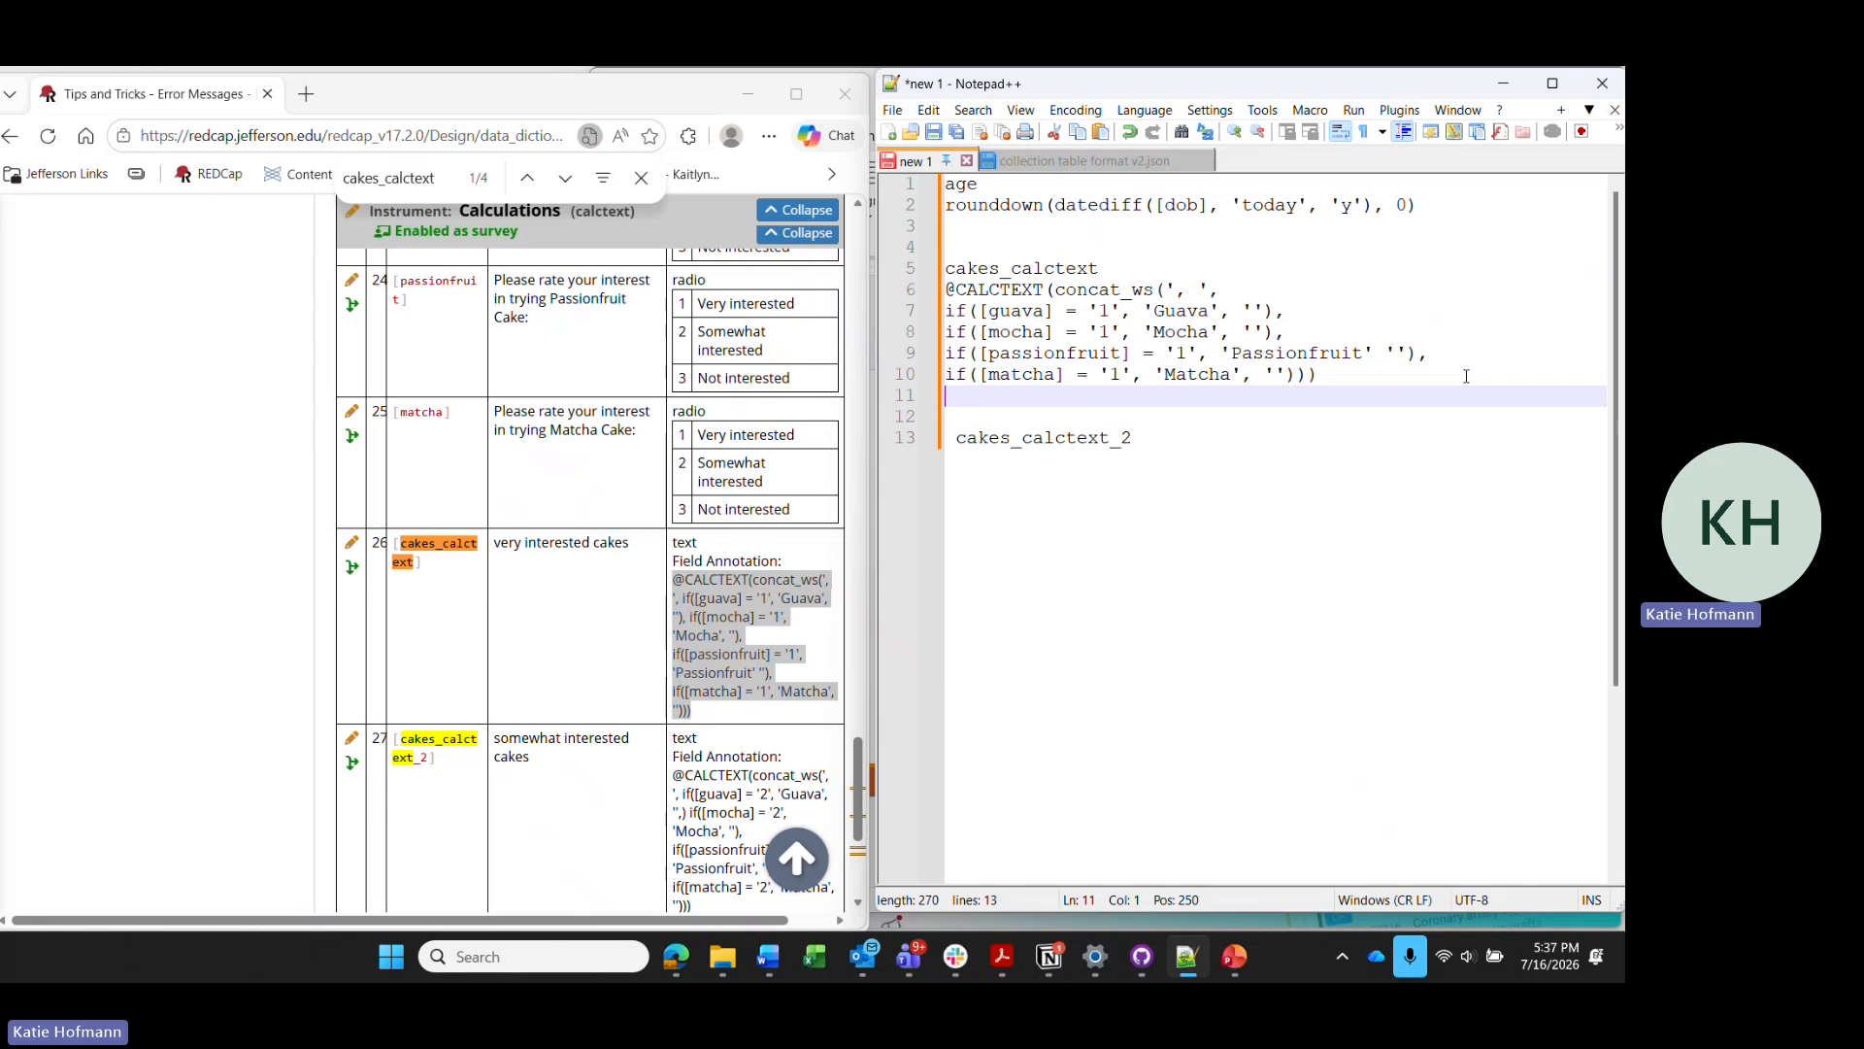
Examine the concat_ws function and its opening parenthesis at the start of the cakes_calctext formula.
{"action": "left_click", "coordinate": [1072, 291]}
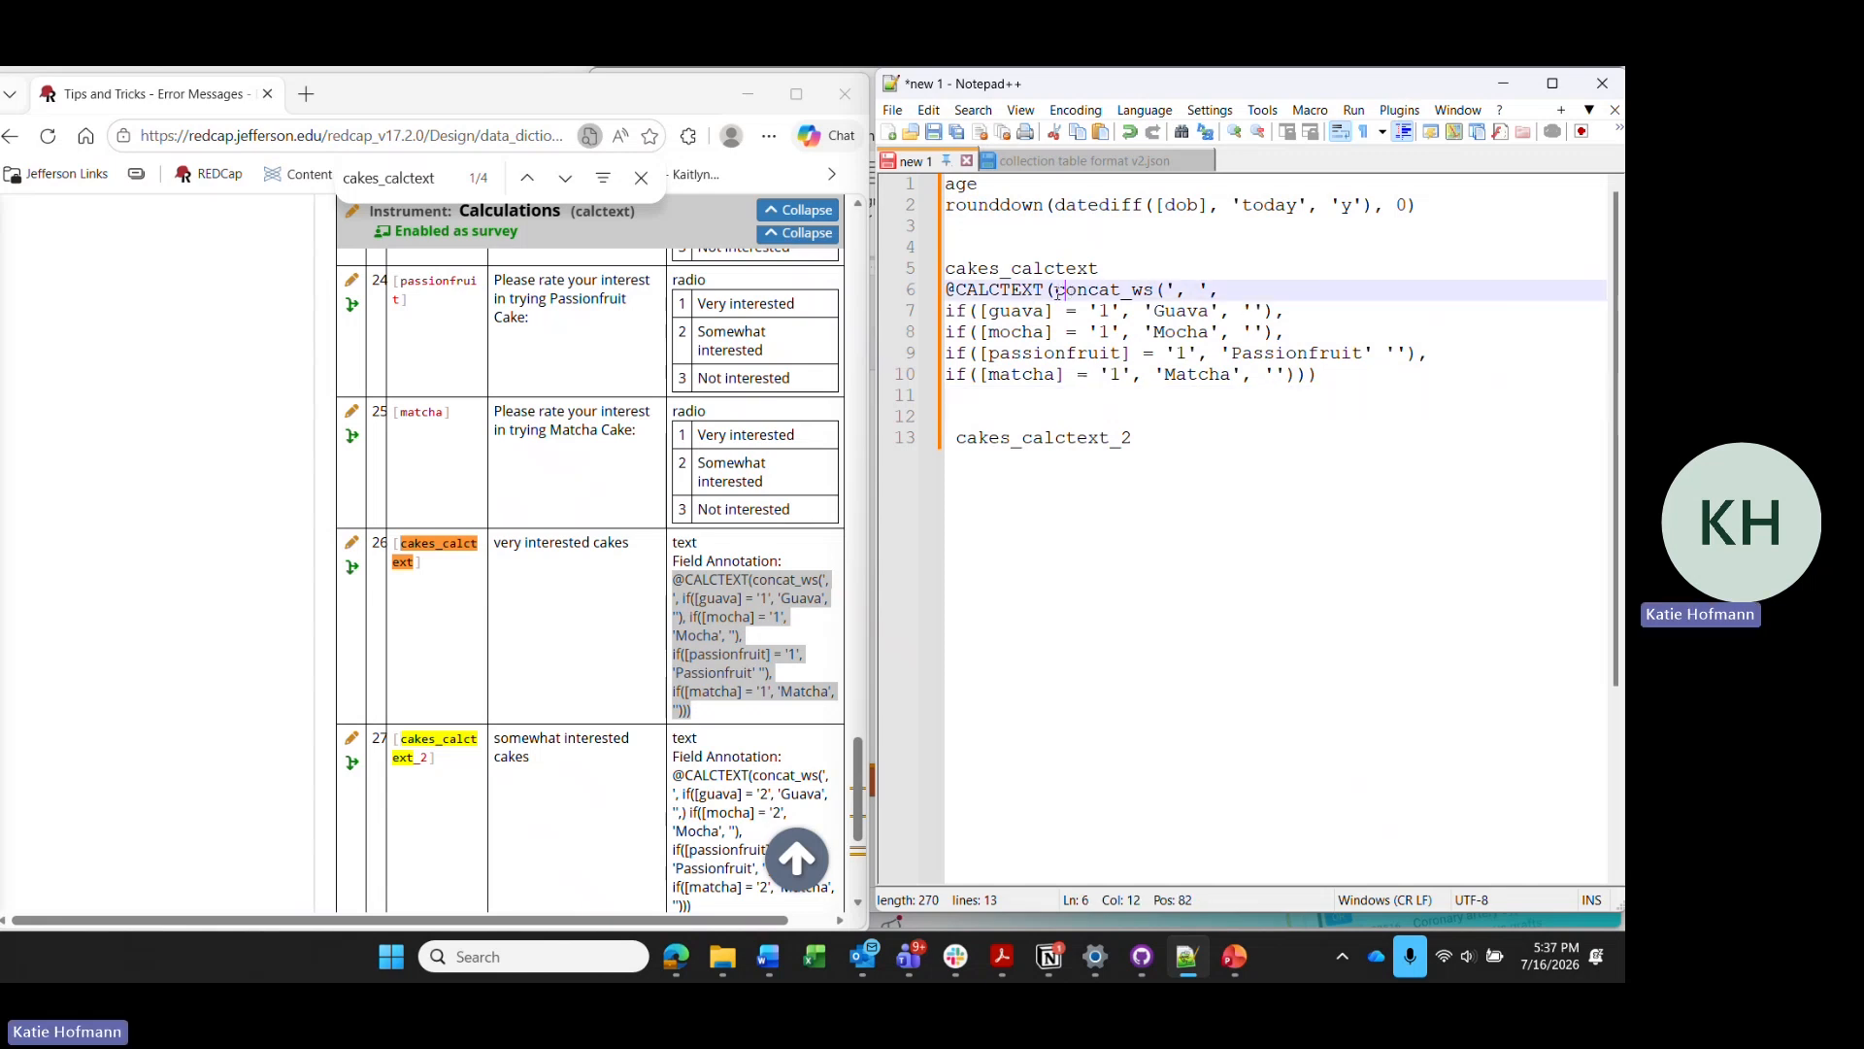
{"action": "double_click", "coordinate": [1126, 291]}
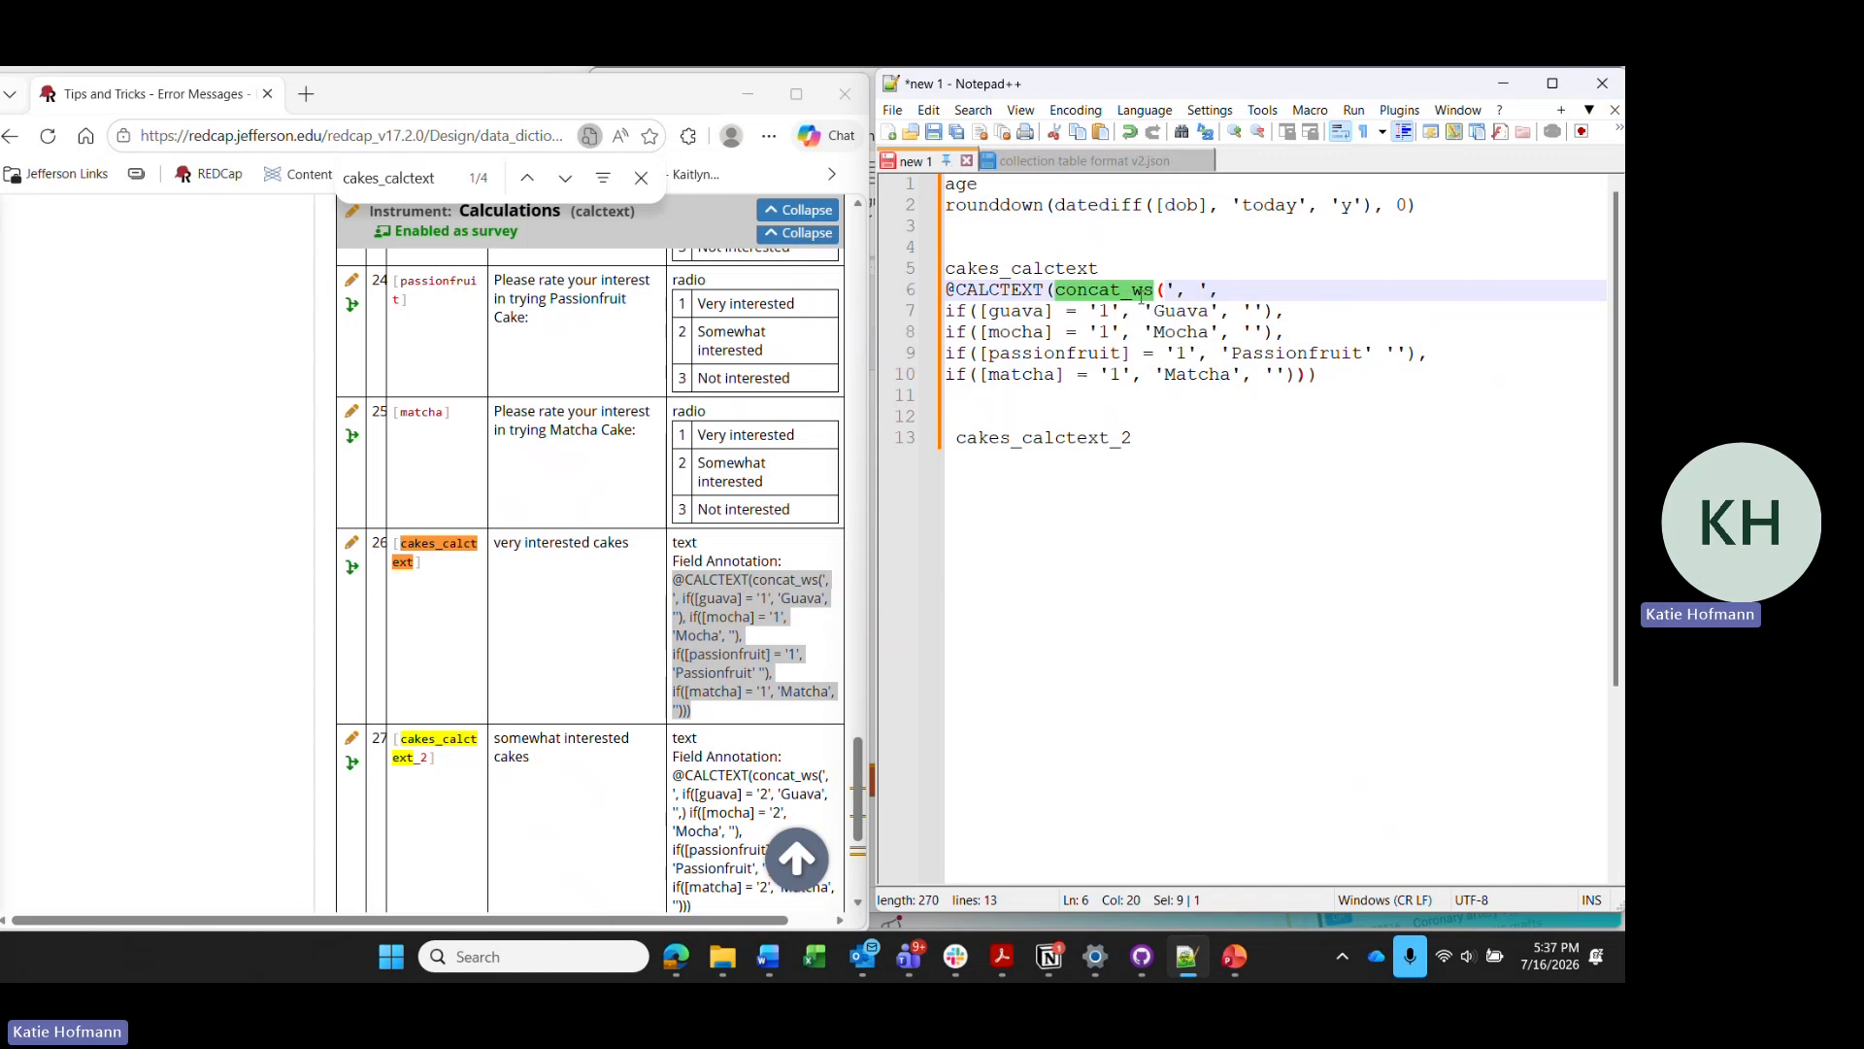
{"action": "left_click", "coordinate": [1175, 292]}
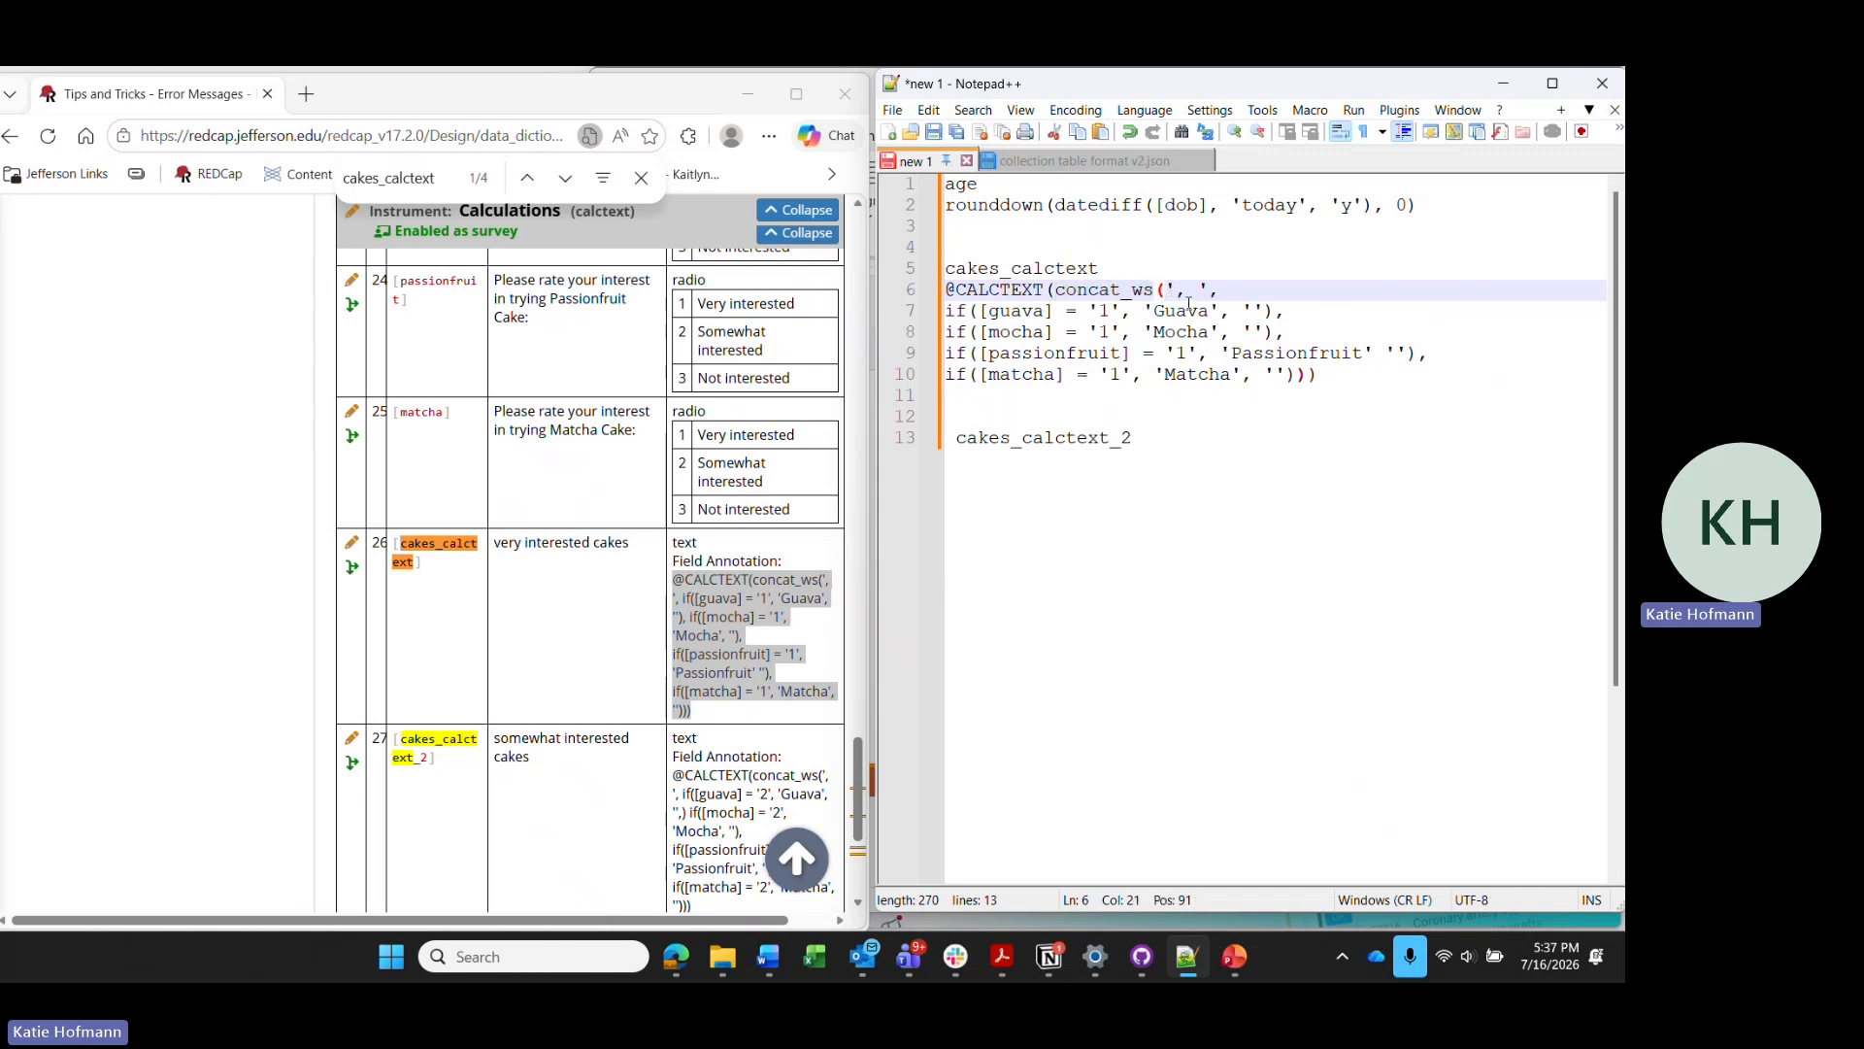
In REDCap's Online Designer, edit the cakes_calctext field of the Calculations instrument and open its field annotation in the Logic Editor.
{"action": "scroll", "coordinate": [350, 505], "scroll_direction": "up", "scroll_amount": 20}
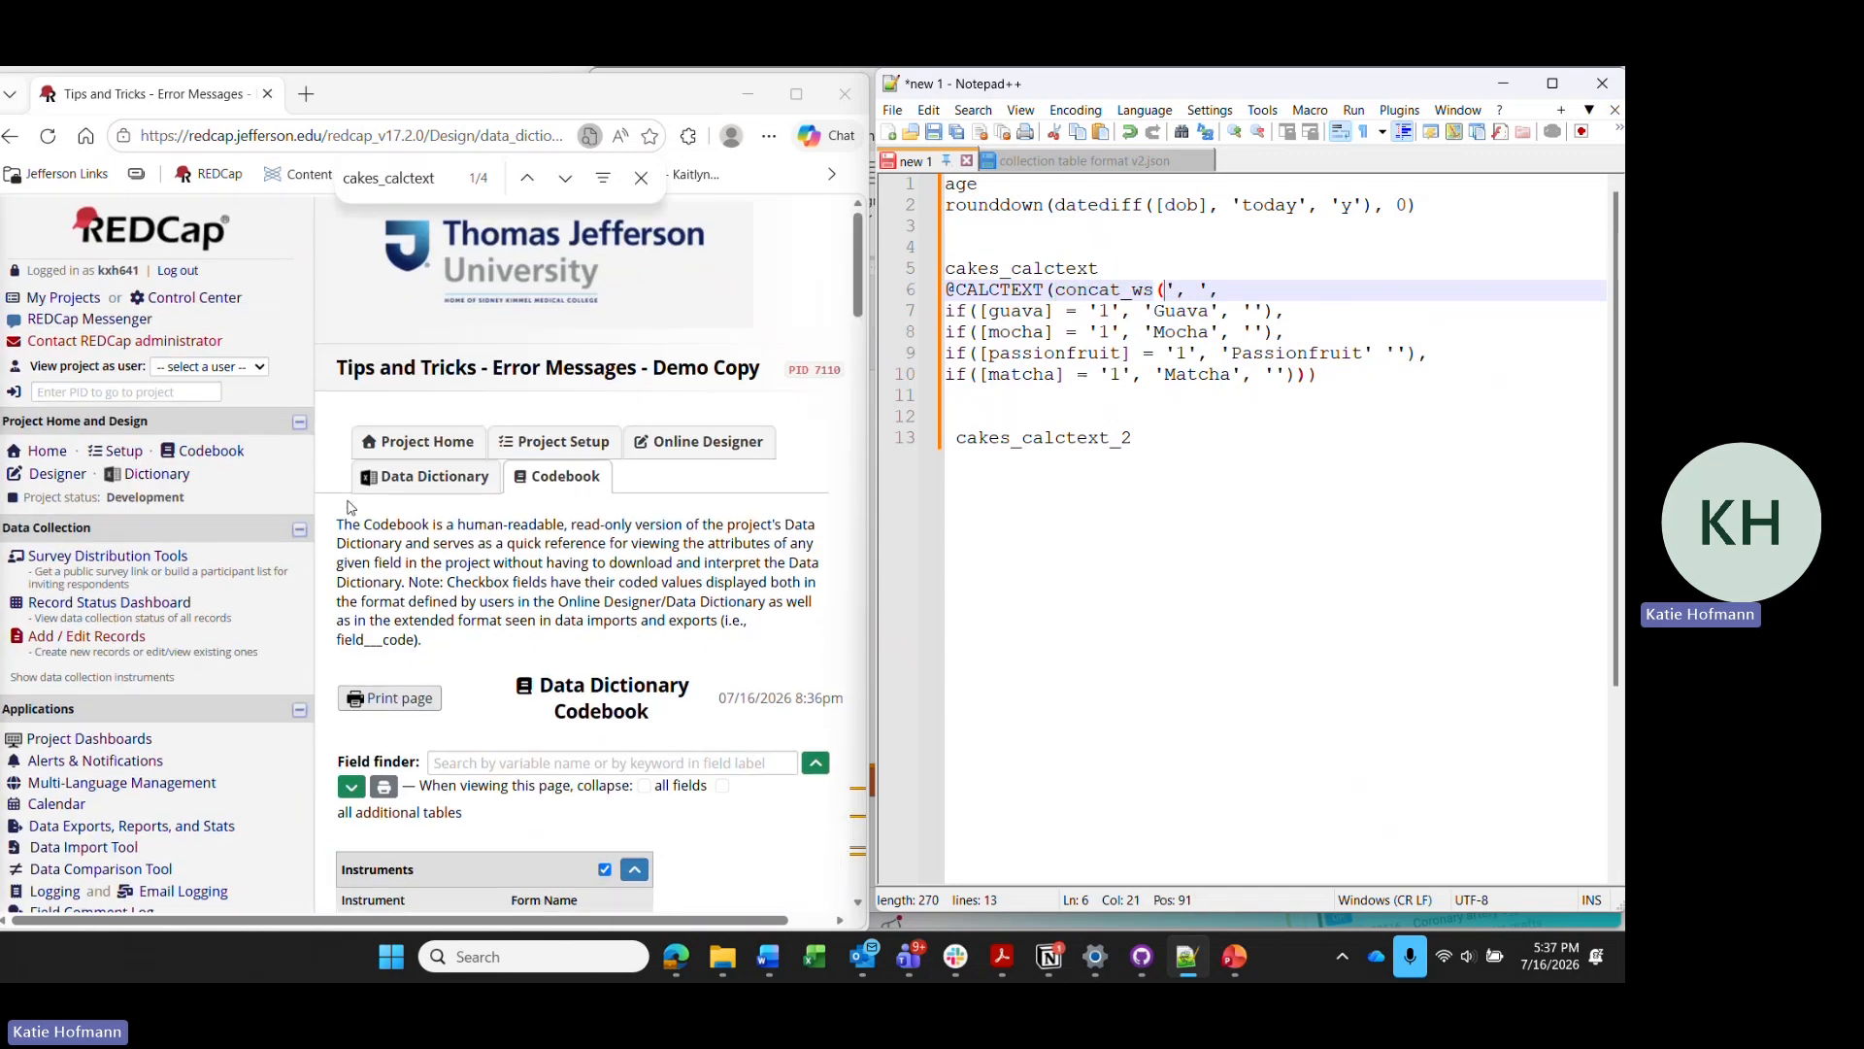
{"action": "left_click", "coordinate": [75, 470]}
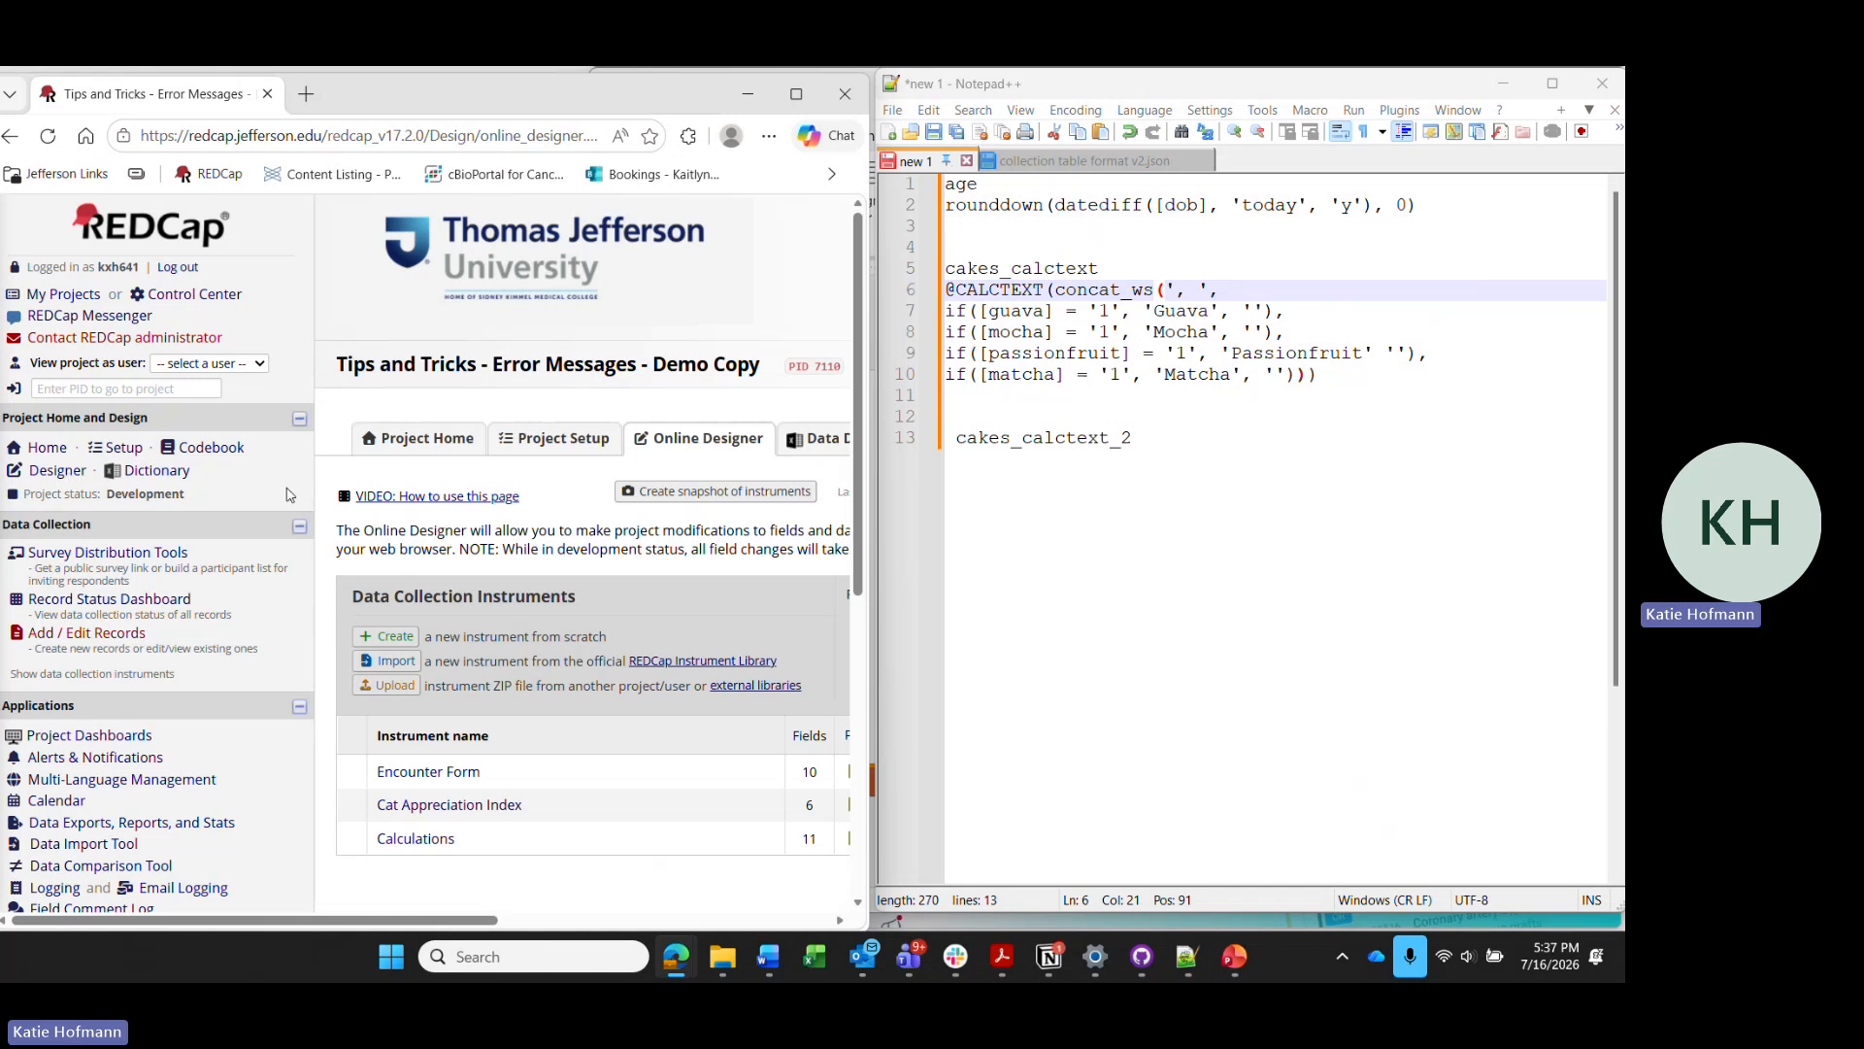
{"action": "left_click", "coordinate": [434, 841]}
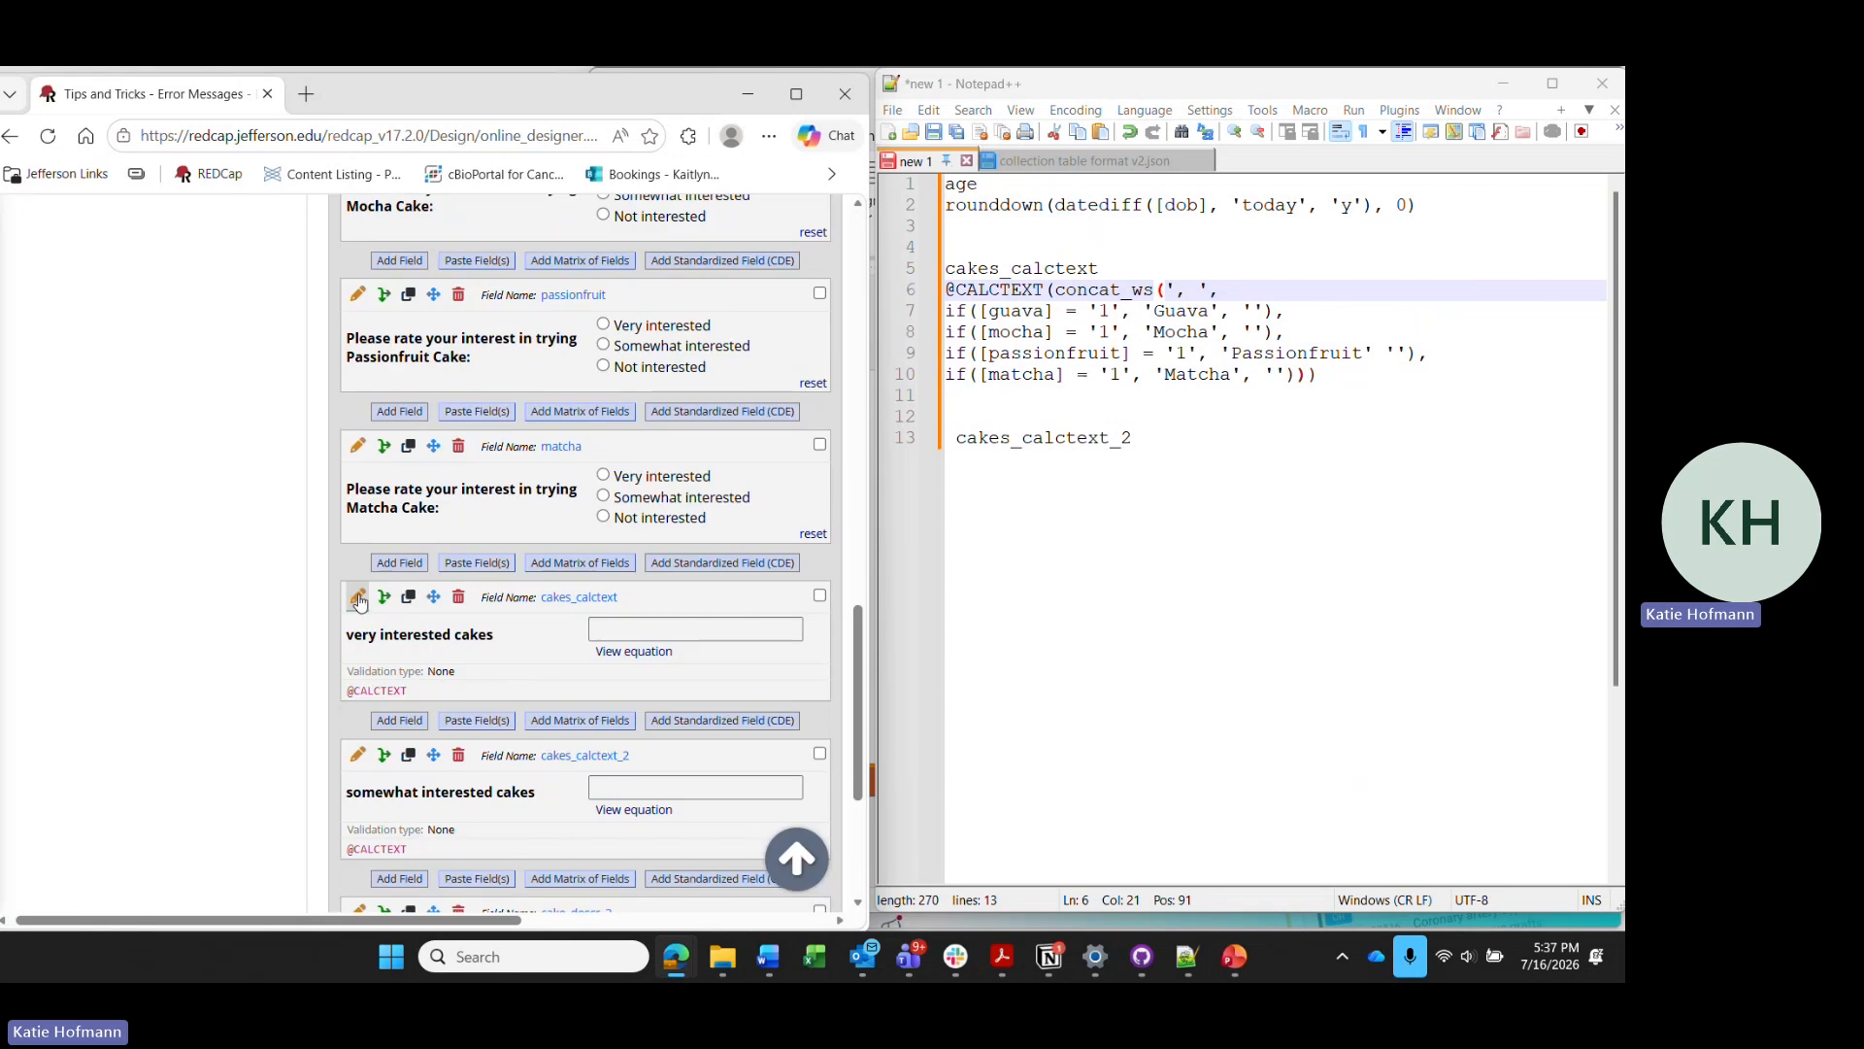
{"action": "left_click", "coordinate": [358, 595]}
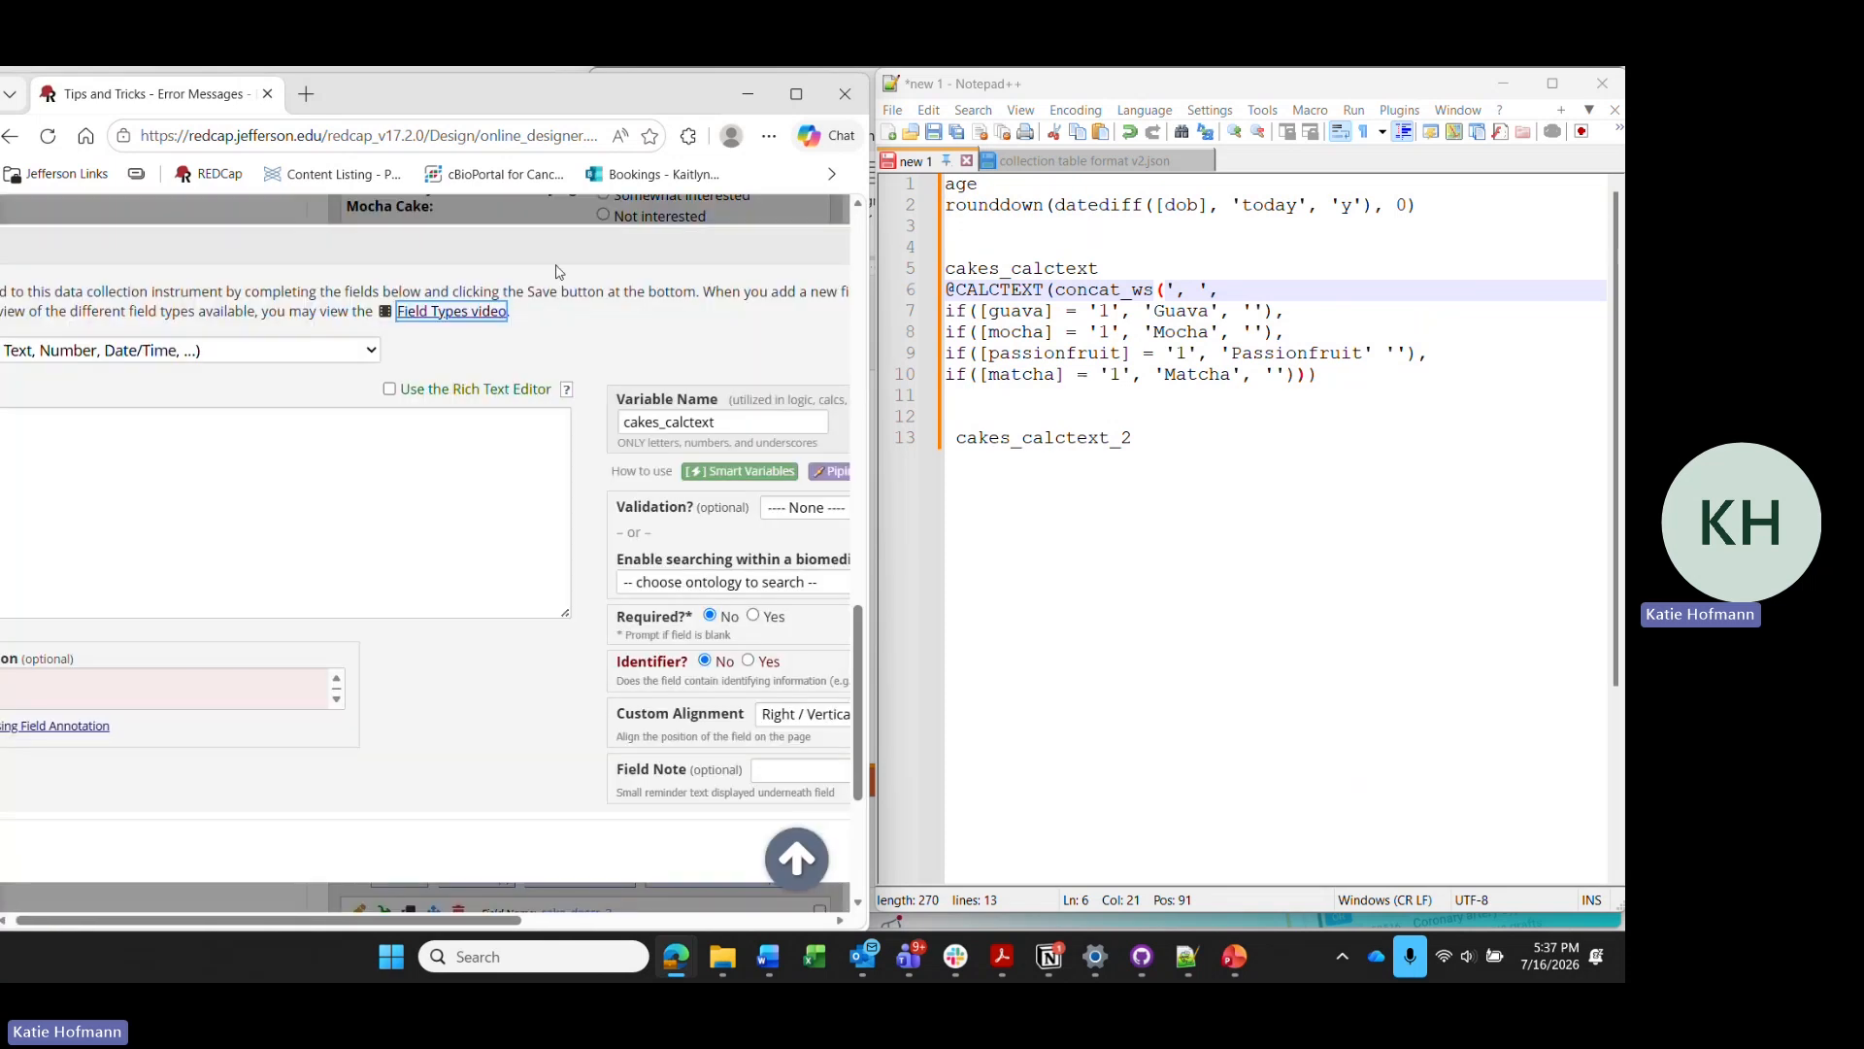
{"action": "left_click", "coordinate": [365, 540]}
{"action": "key", "text": "ctrl+v"}
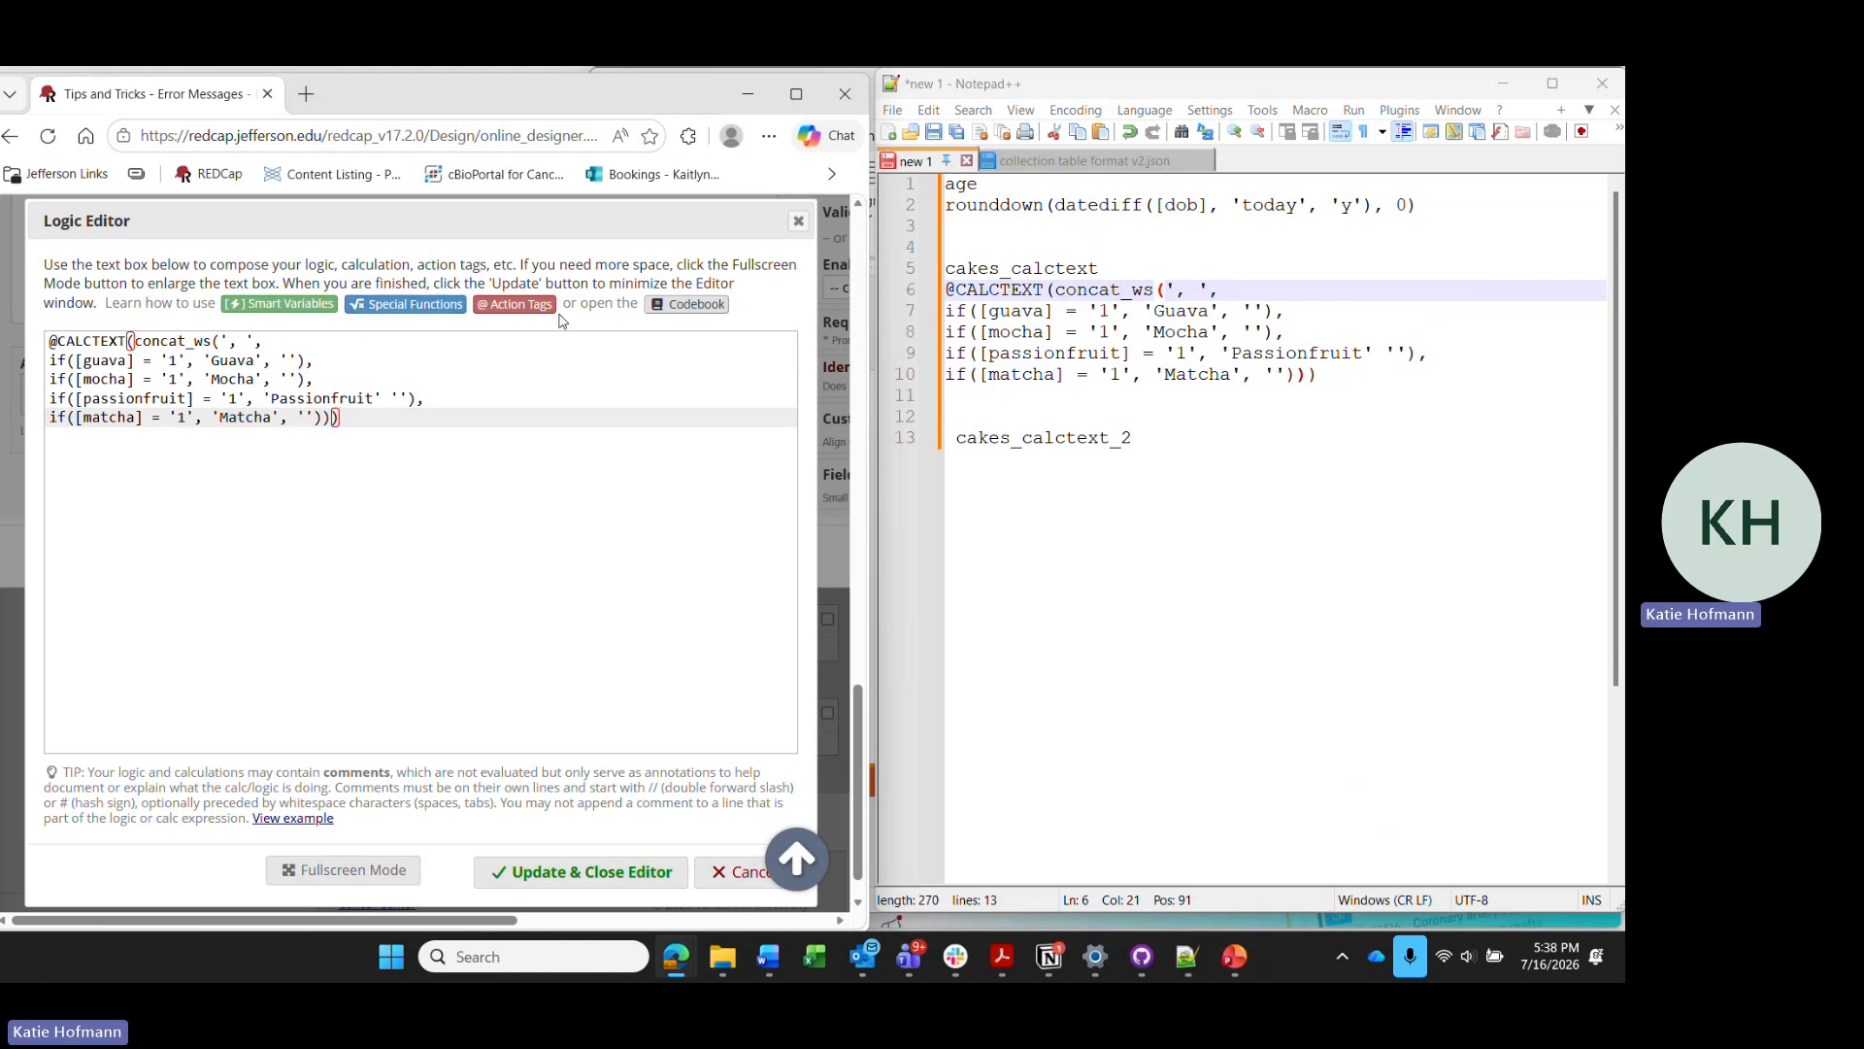
Open the Special Functions reference and find the concat_ws entry among the text functions.
{"action": "left_click", "coordinate": [432, 309]}
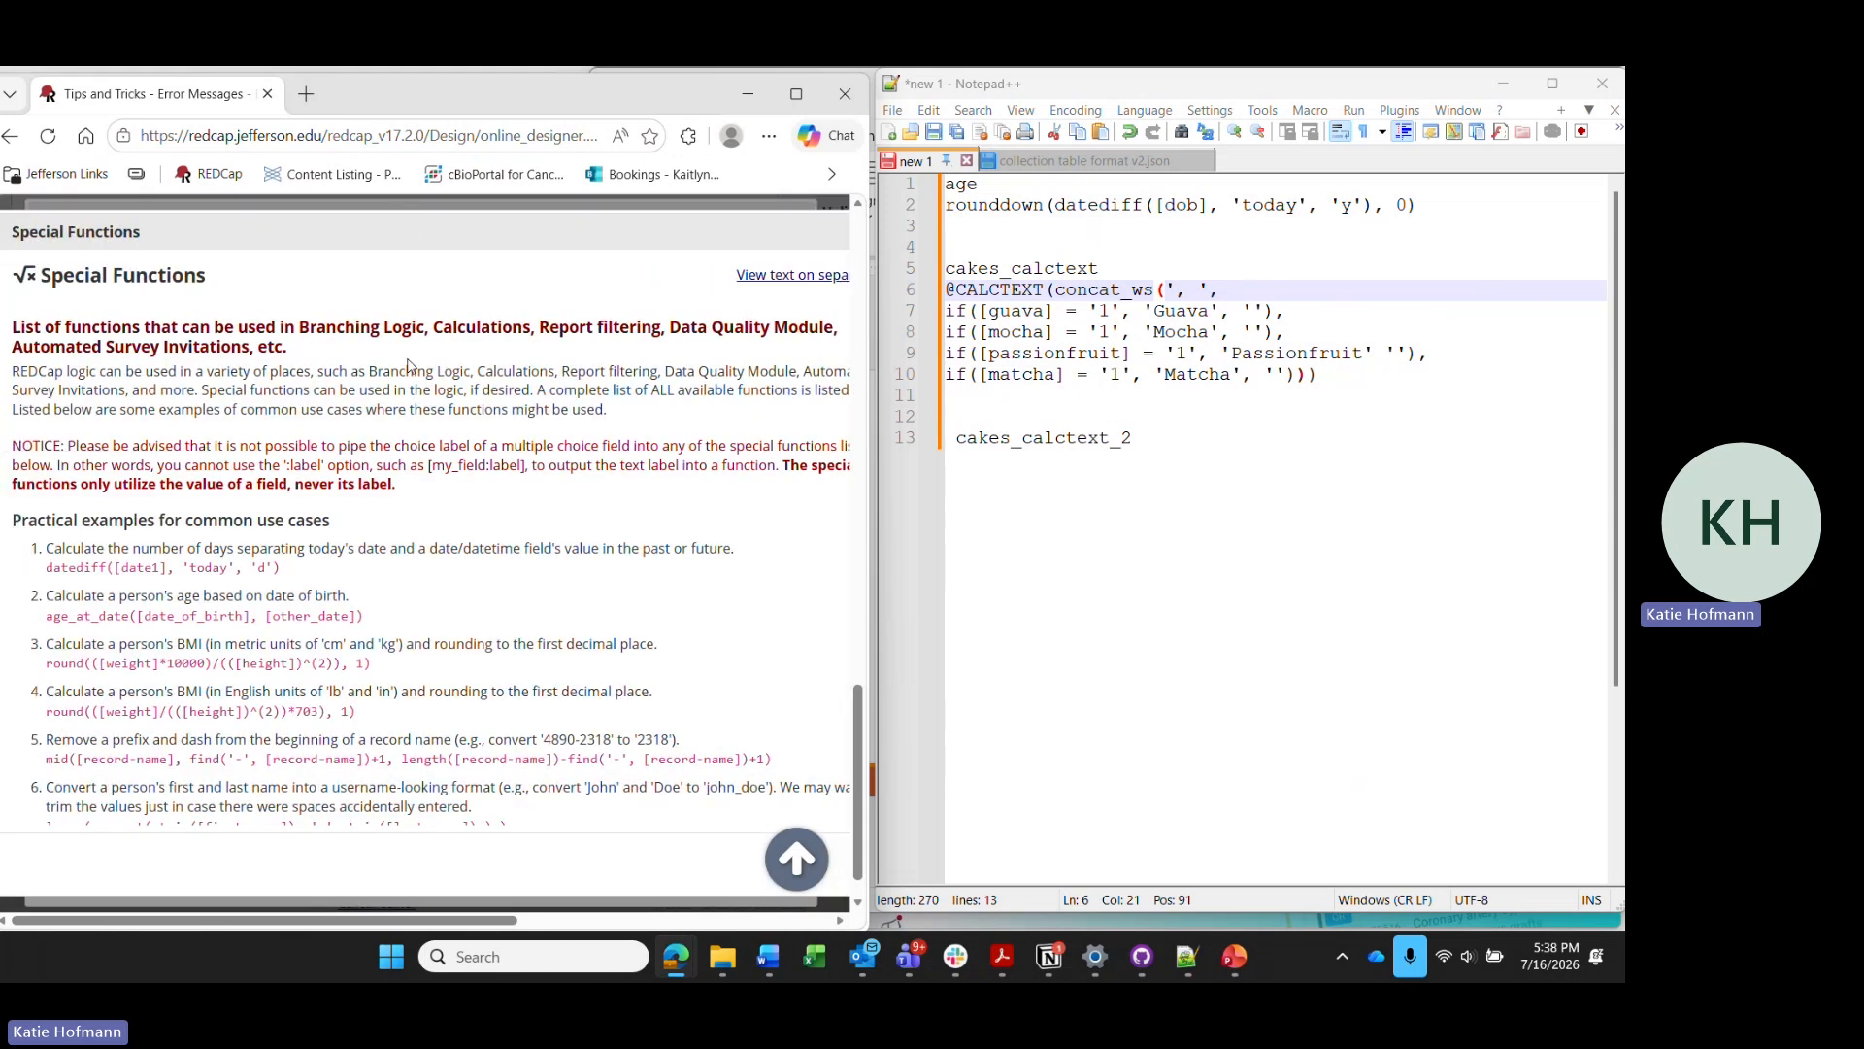
{"action": "scroll", "coordinate": [408, 367], "scroll_direction": "down", "scroll_amount": 5}
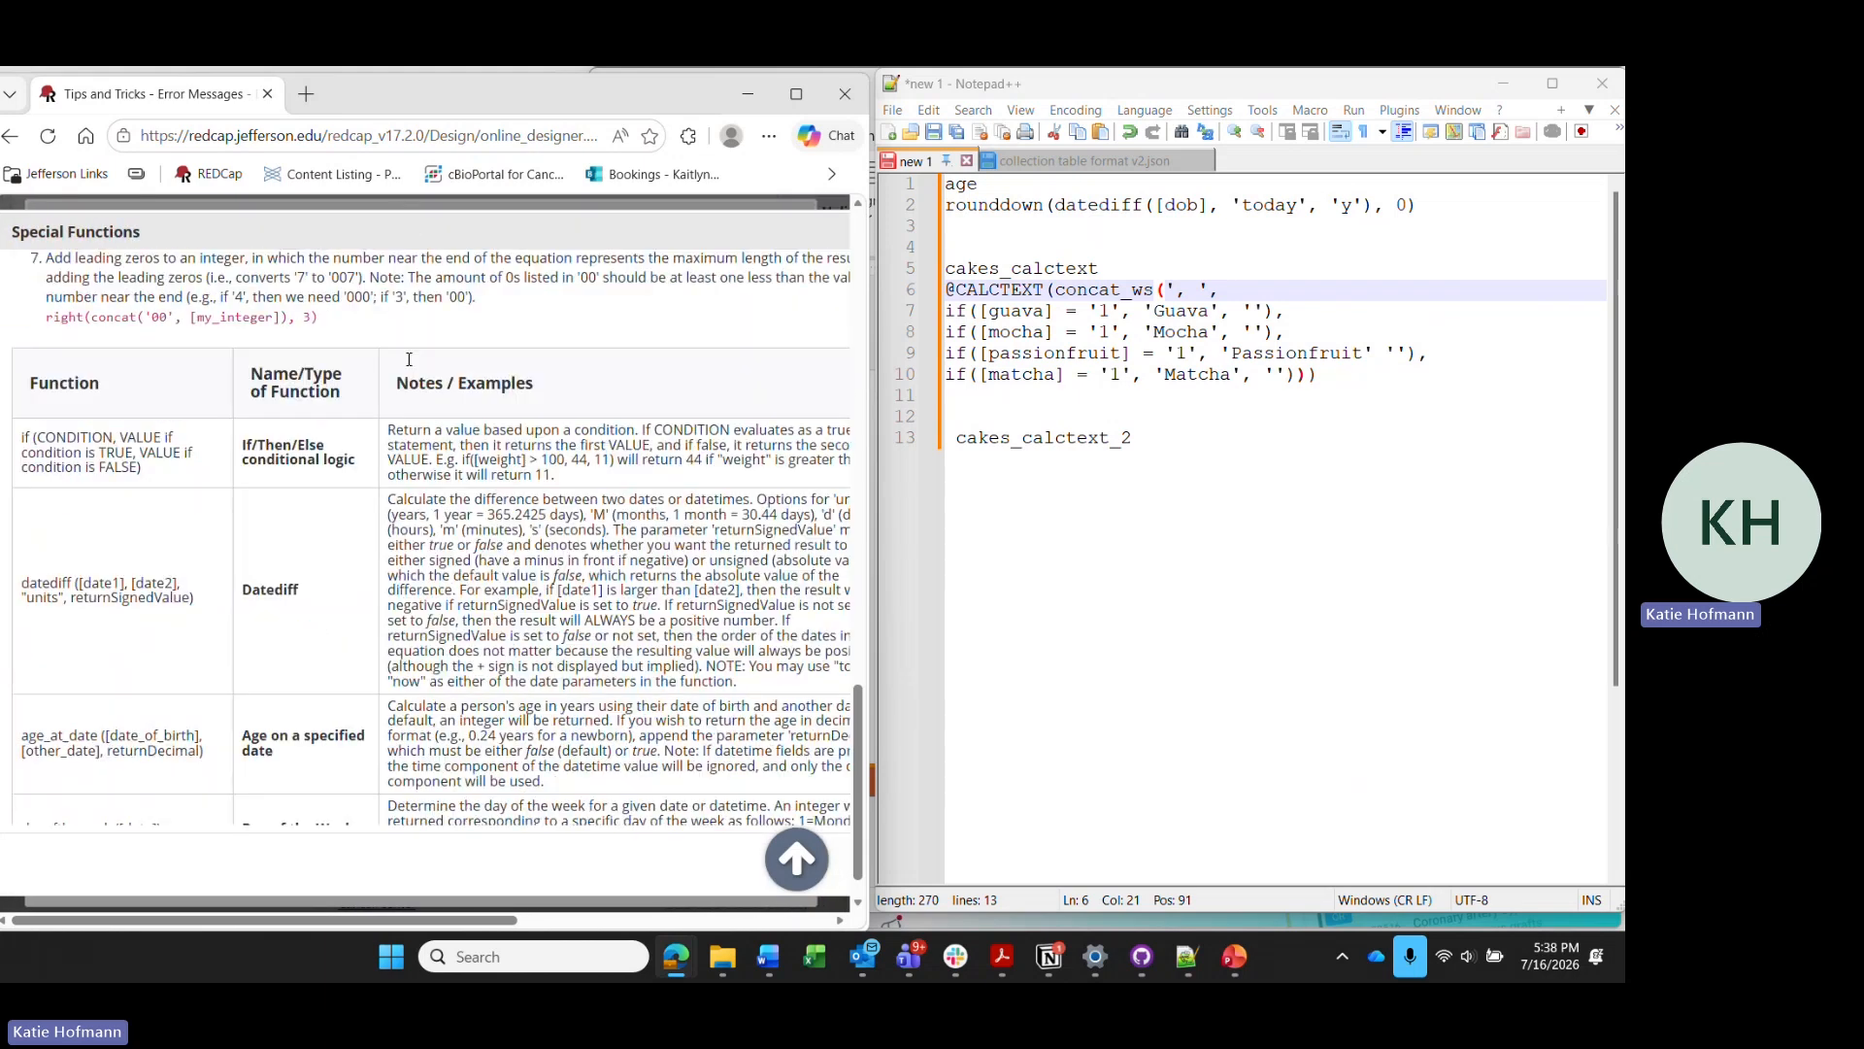
{"action": "scroll", "coordinate": [409, 359], "scroll_direction": "down", "scroll_amount": 10}
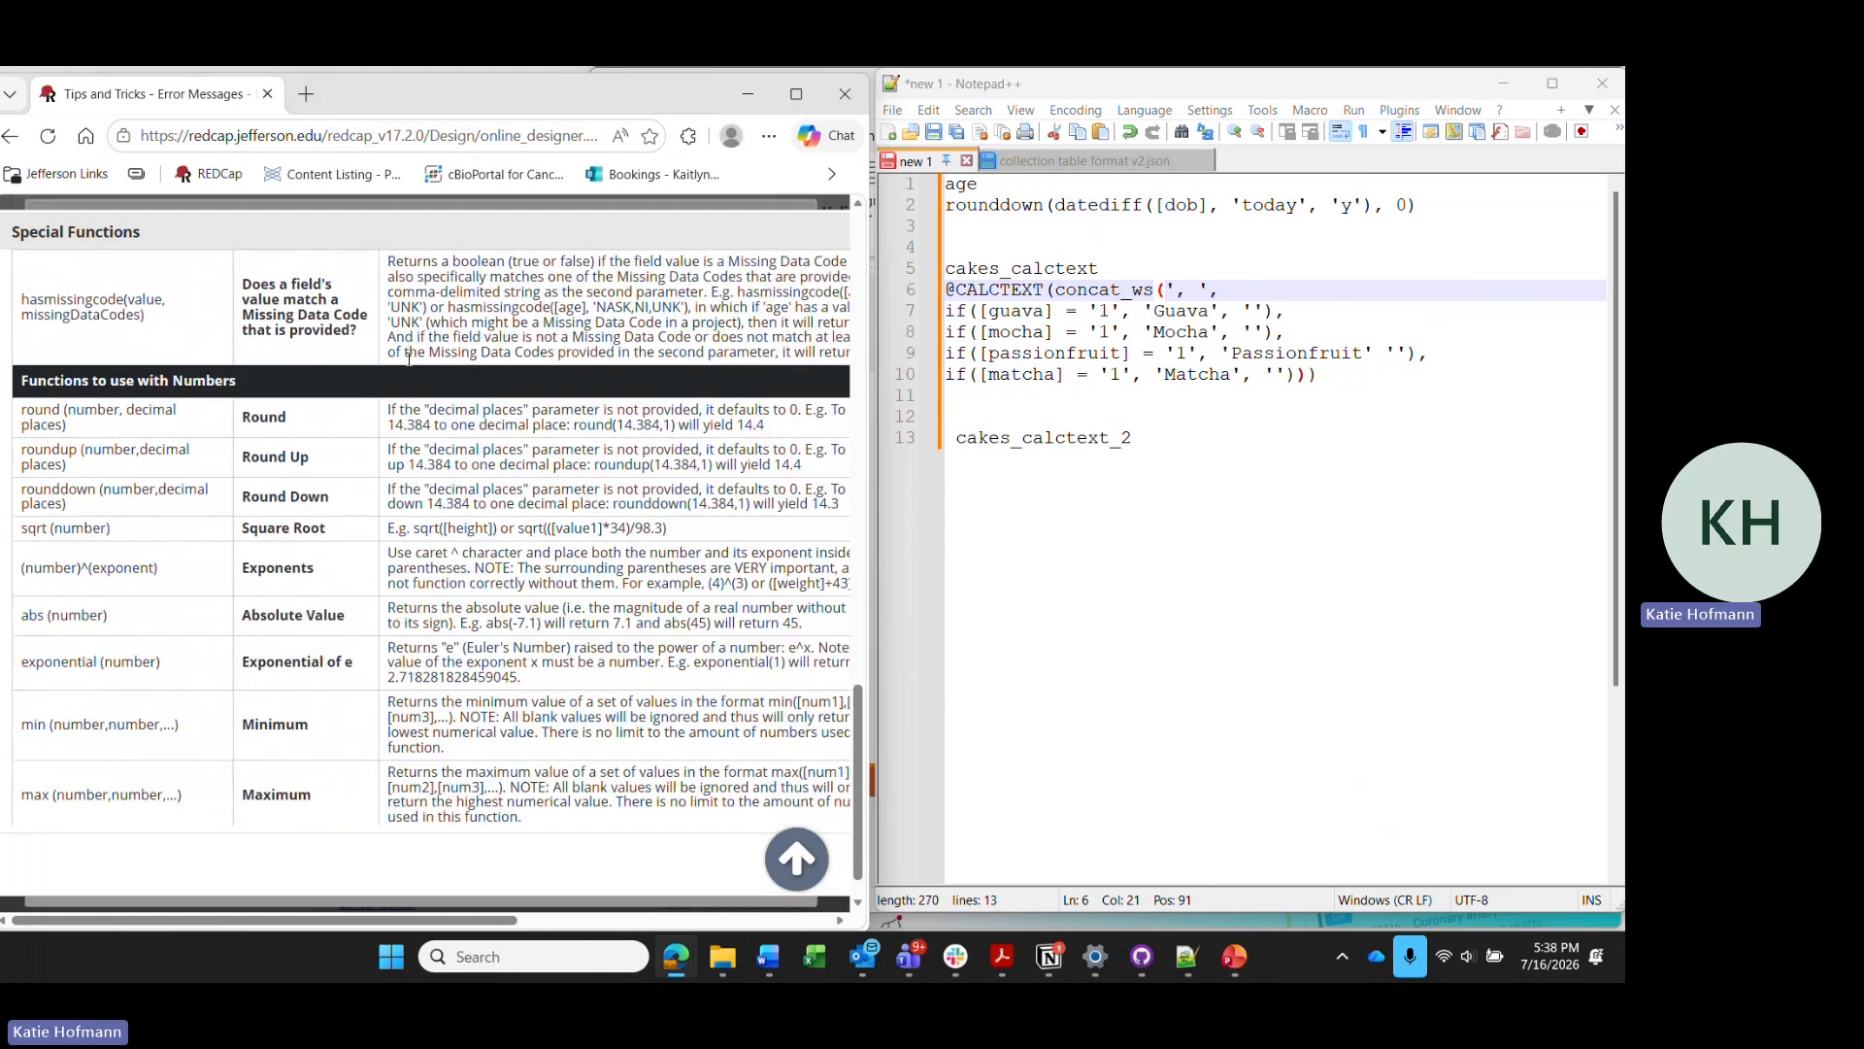
{"action": "scroll", "coordinate": [409, 358], "scroll_direction": "down", "scroll_amount": 15}
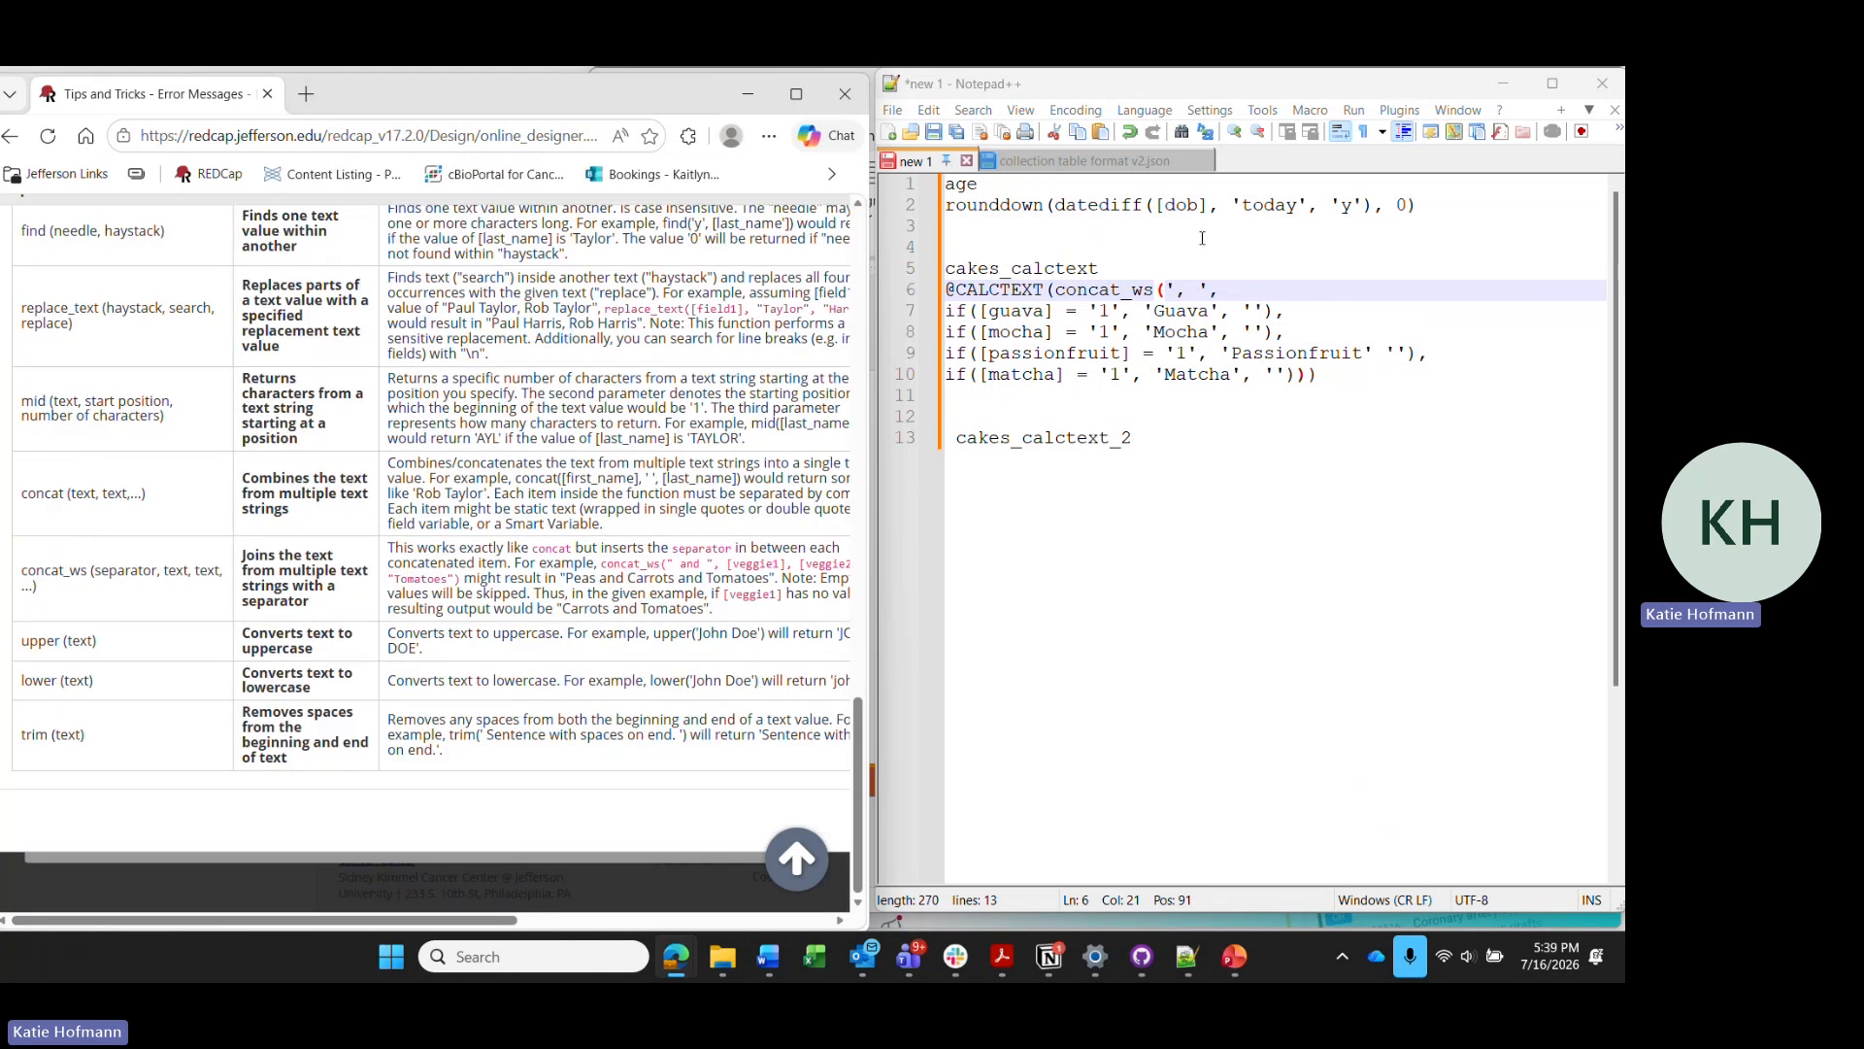
Check the formula's concat_ws separator in Notepad++, including its quotes and following comma, against the documented syntax.
{"action": "left_click", "coordinate": [1207, 289]}
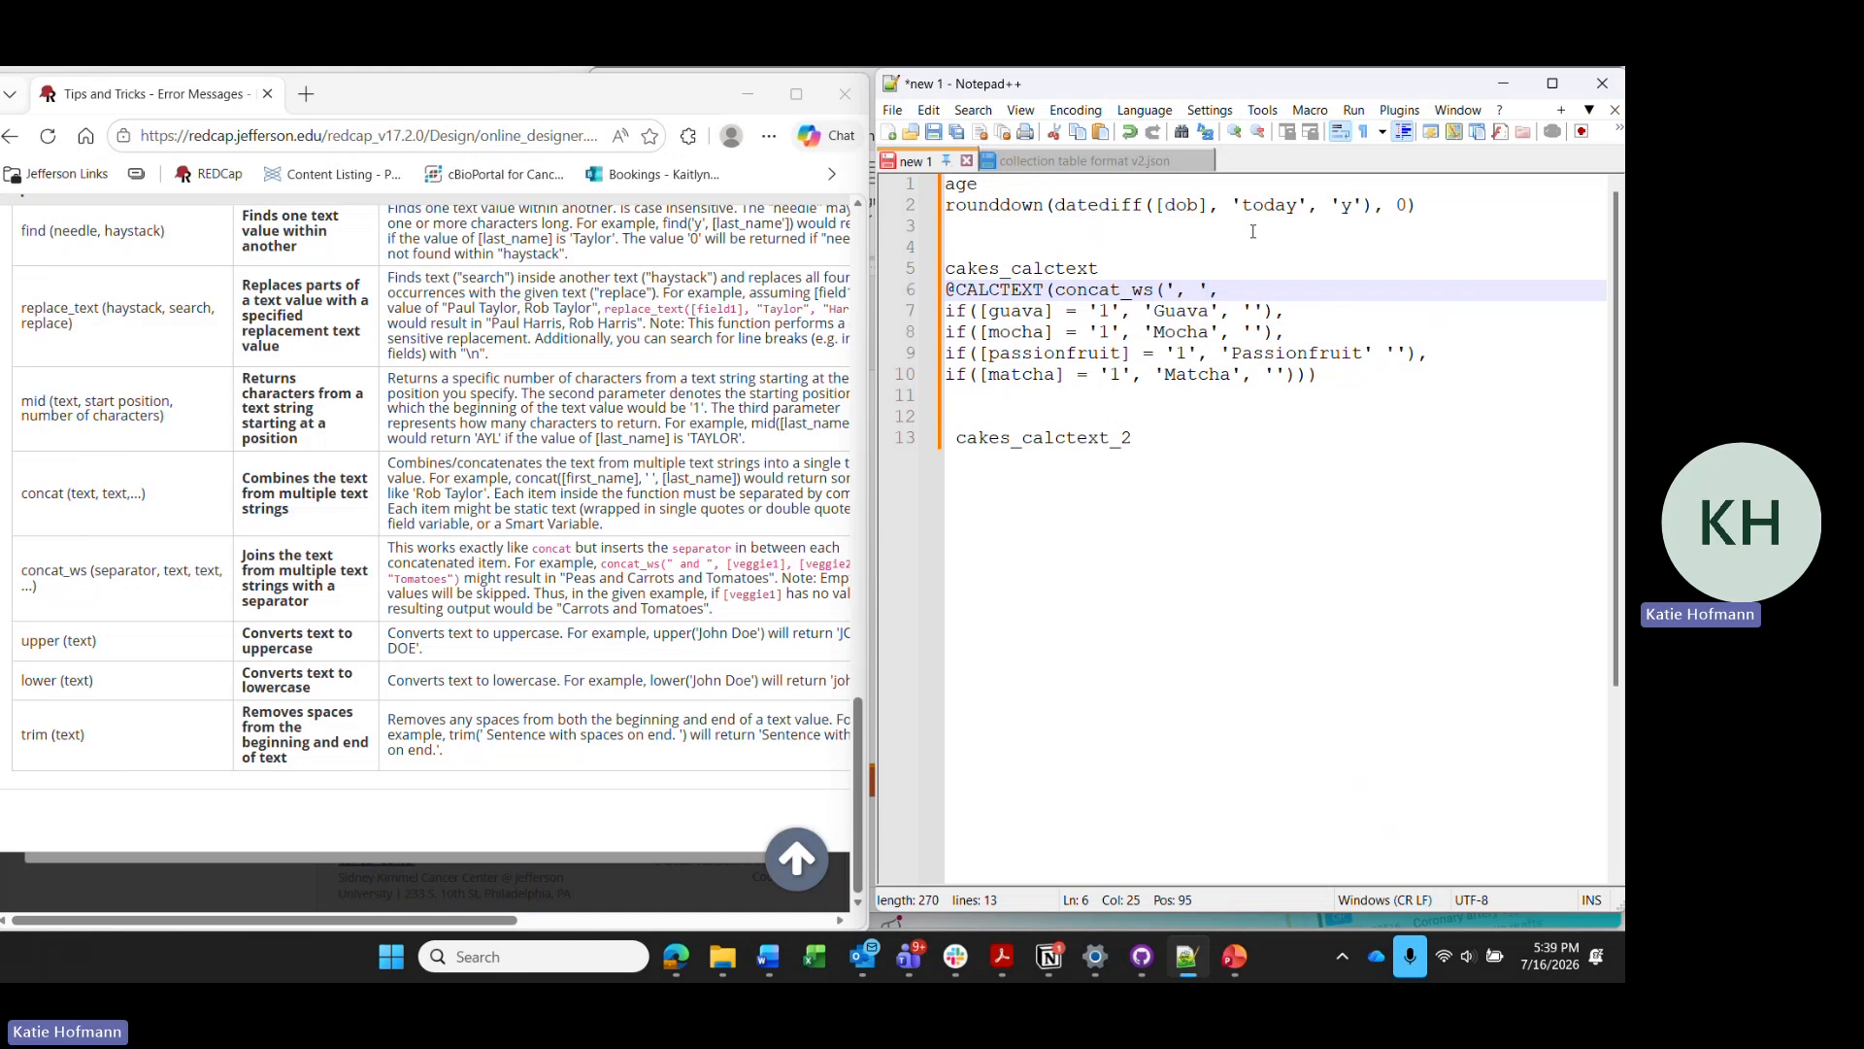
{"action": "left_click_drag", "start_coordinate": [1210, 289], "coordinate": [1171, 290]}
{"action": "double_click", "coordinate": [1181, 292]}
{"action": "left_click_drag", "start_coordinate": [1204, 289], "coordinate": [1183, 289]}
{"action": "left_click_drag", "start_coordinate": [1220, 291], "coordinate": [1213, 292]}
{"action": "left_click", "coordinate": [1165, 291]}
Examine the guava if statement part by part: the condition, the true value, the empty false value and the closing comma.
{"action": "left_click", "coordinate": [1280, 311]}
{"action": "type", "text": ","}
{"action": "left_click", "coordinate": [1043, 310], "text": "shift"}
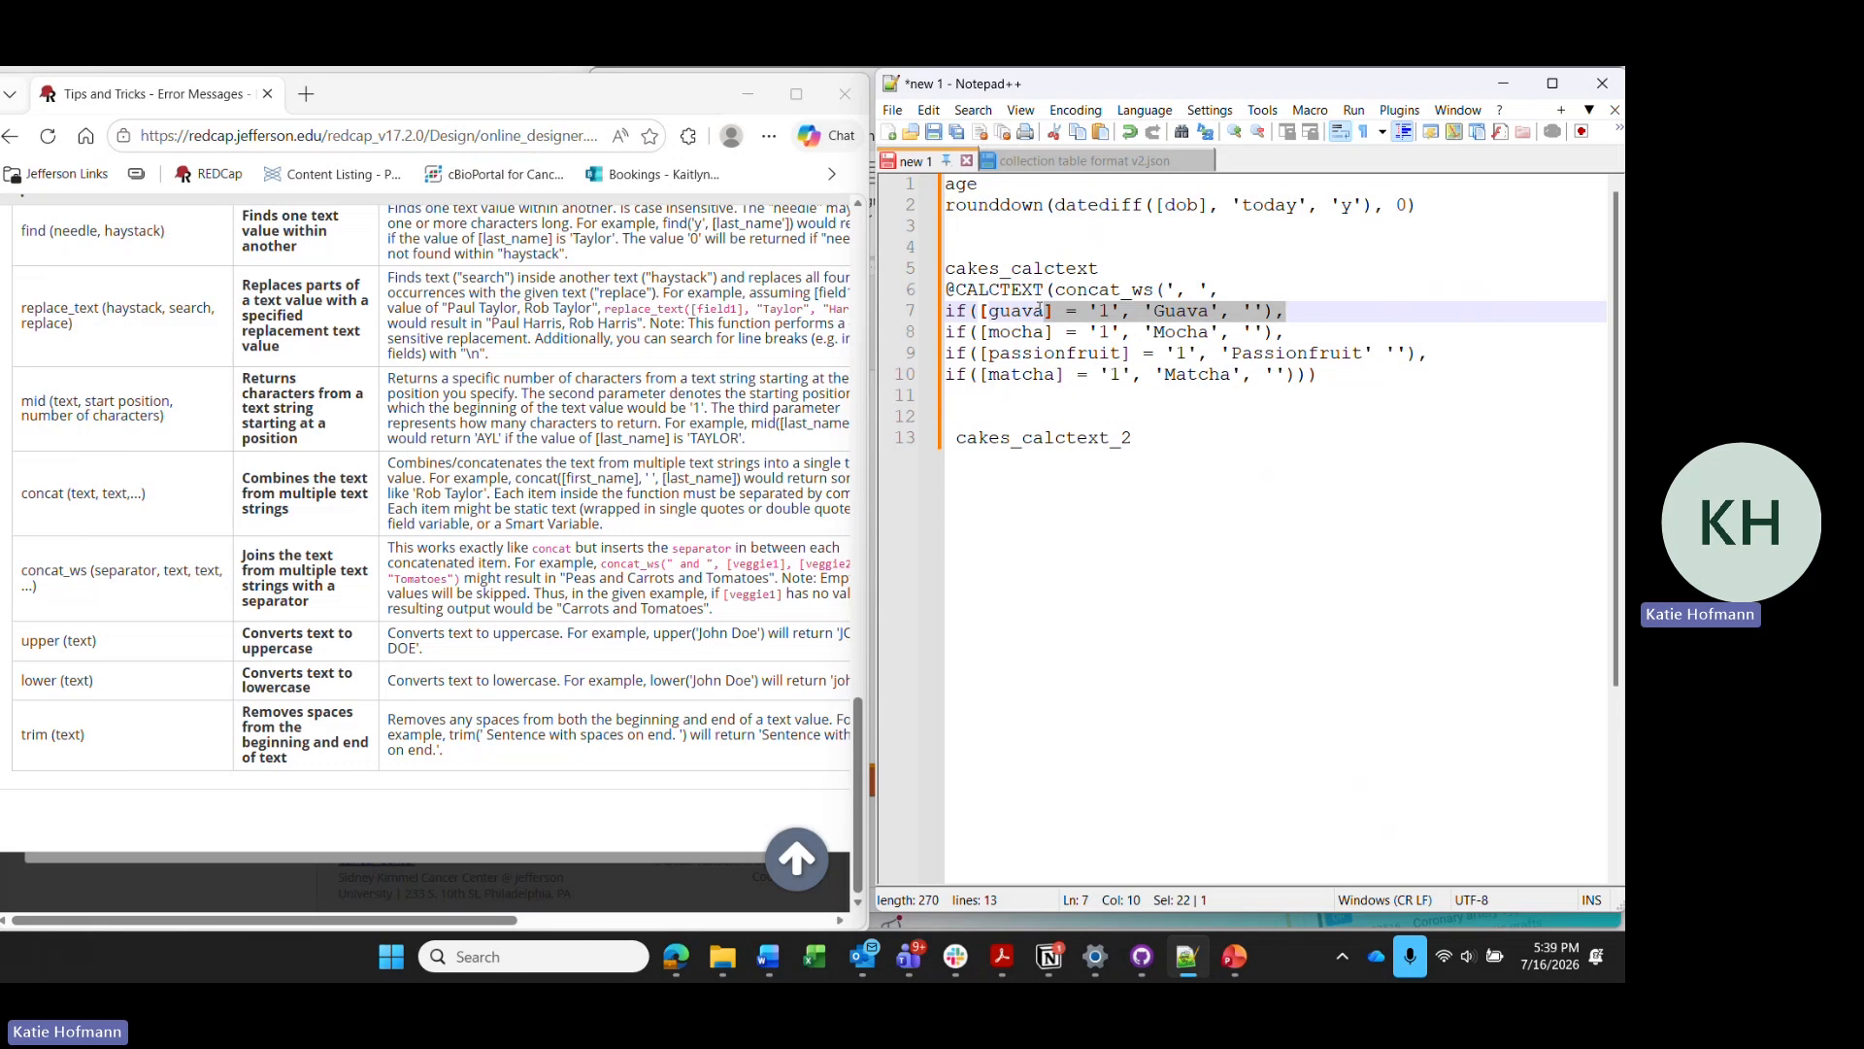
{"action": "left_click", "coordinate": [942, 311], "text": "shift"}
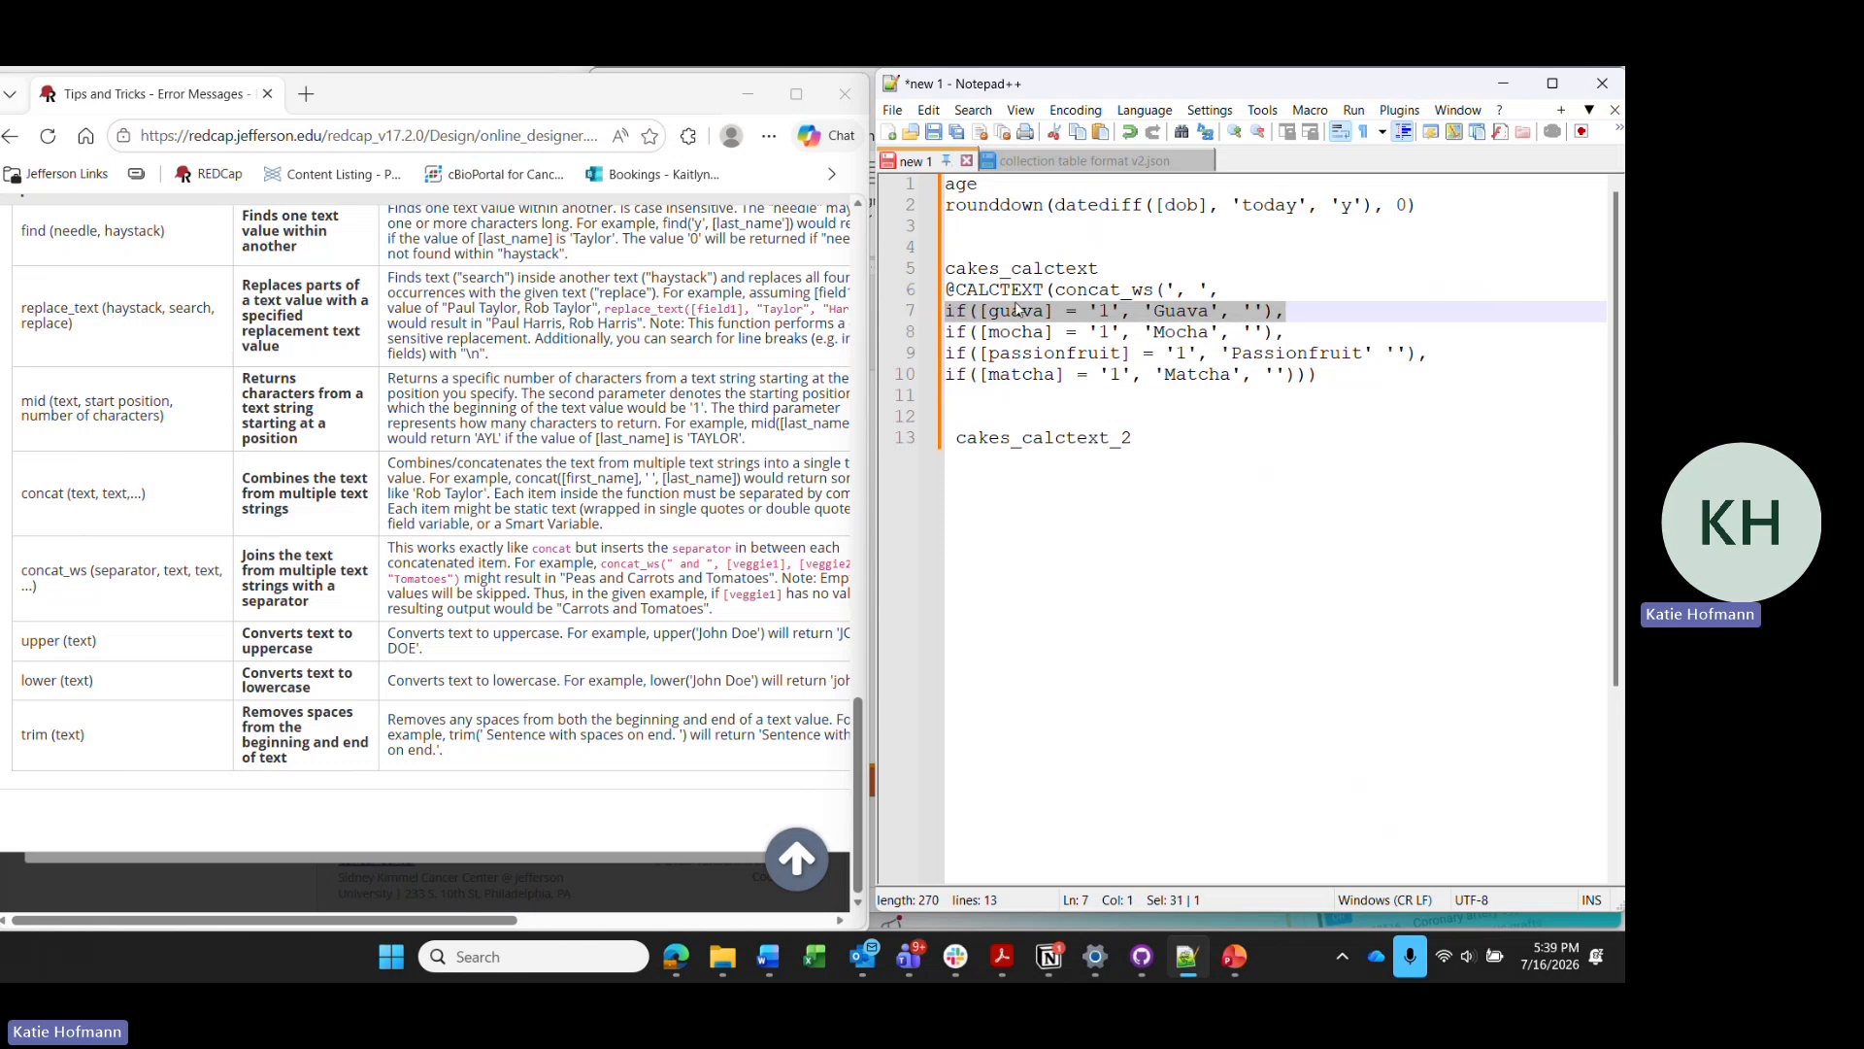
{"action": "left_click_drag", "start_coordinate": [1121, 312], "coordinate": [979, 311]}
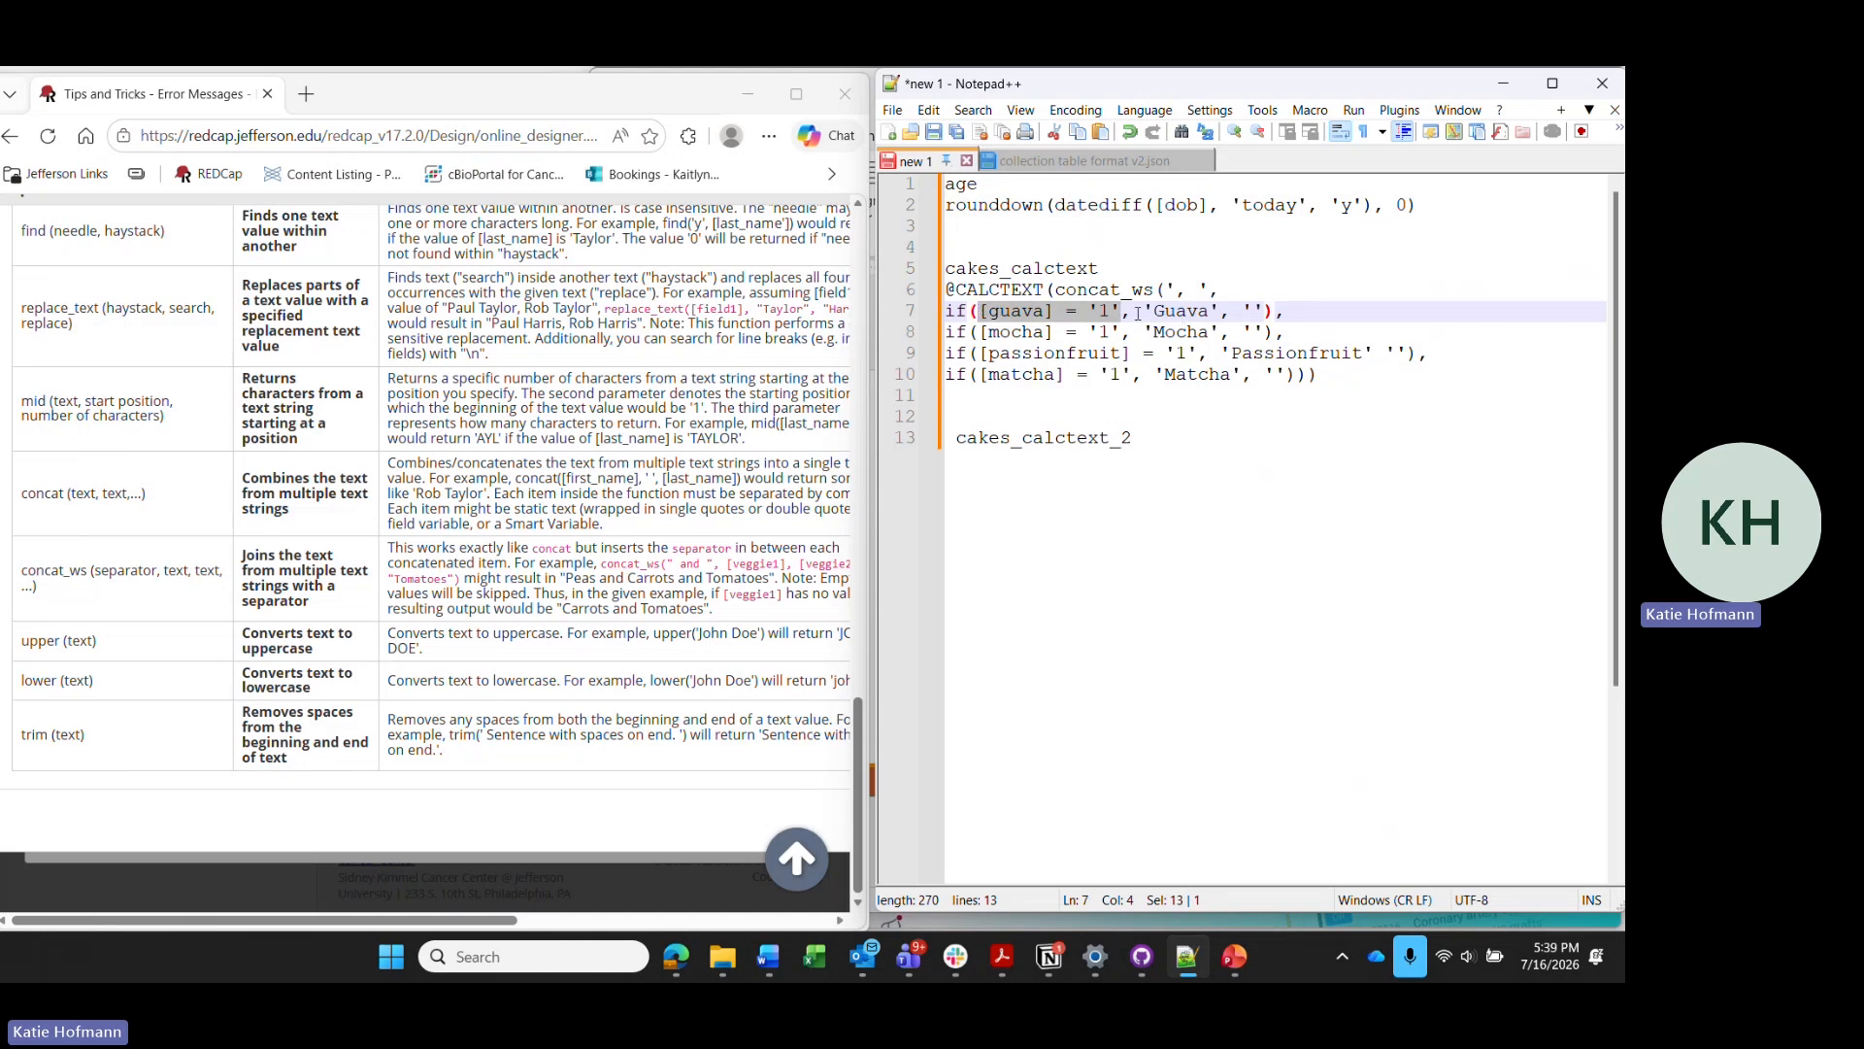
{"action": "left_click_drag", "start_coordinate": [1138, 312], "coordinate": [1212, 311]}
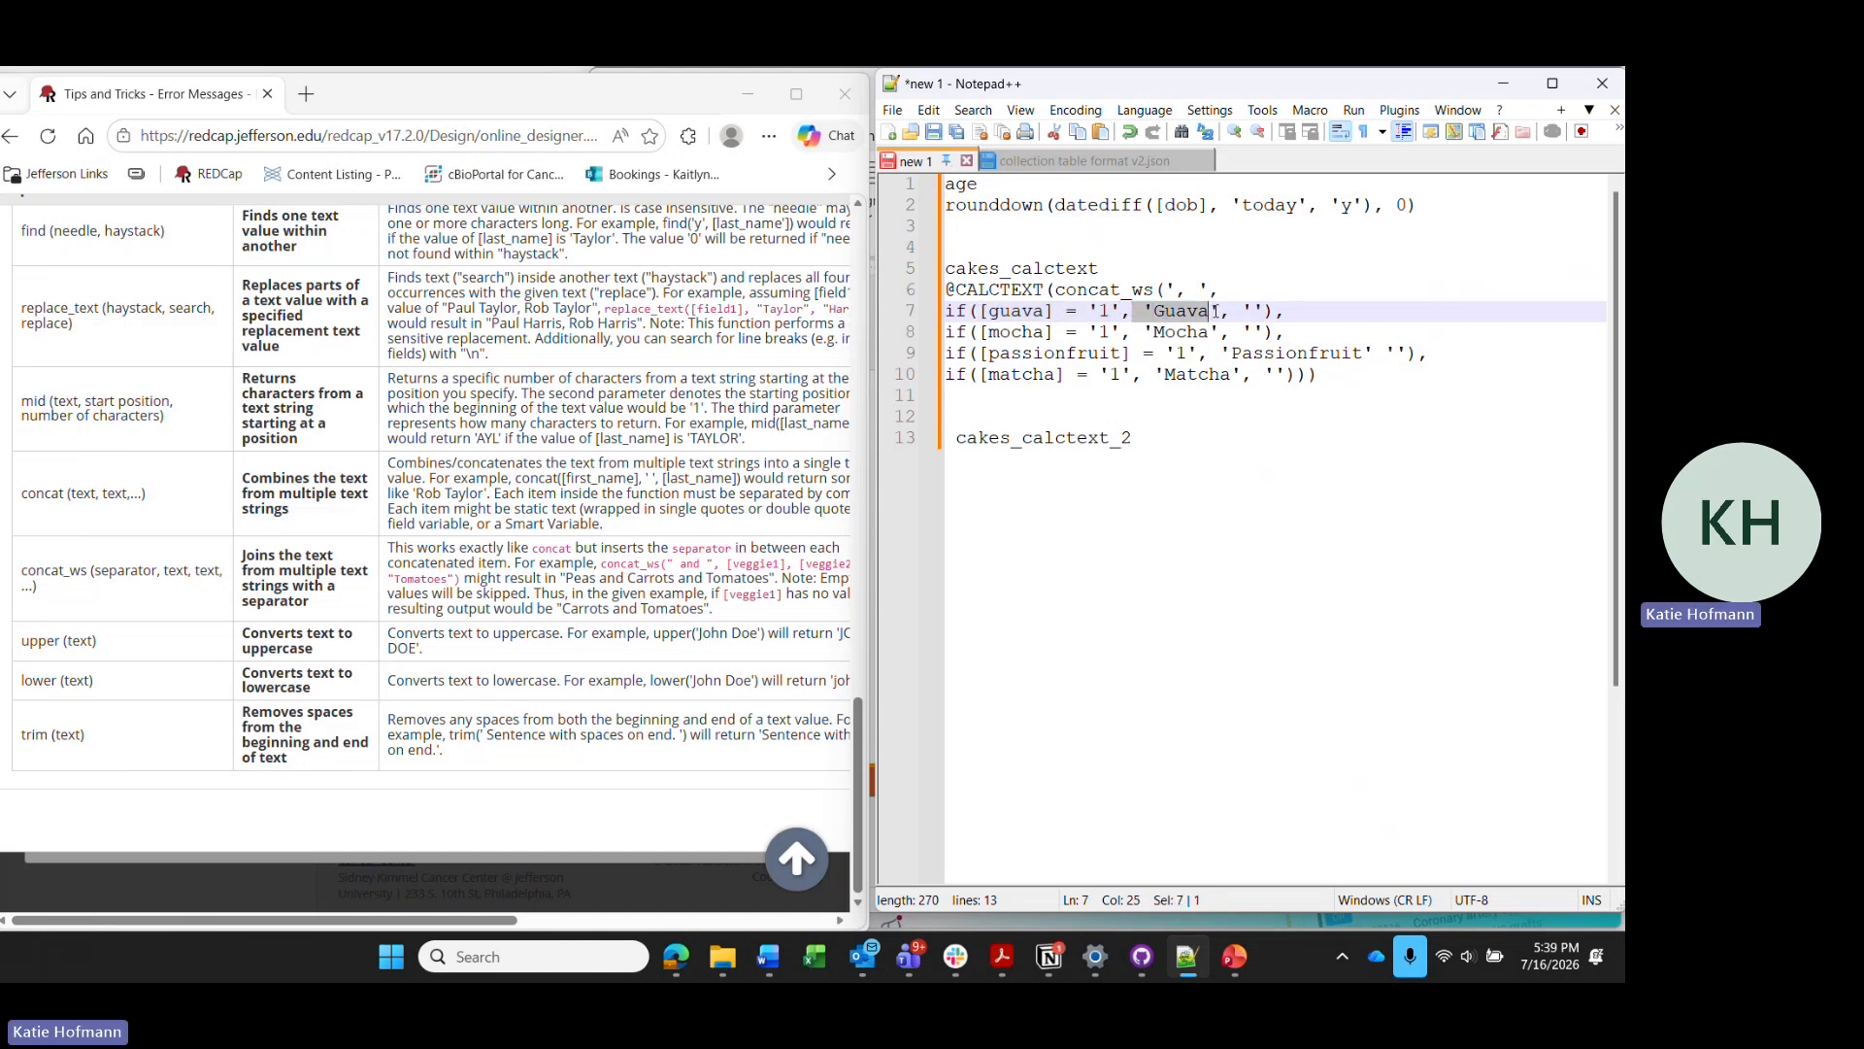
{"action": "left_click", "coordinate": [1188, 311]}
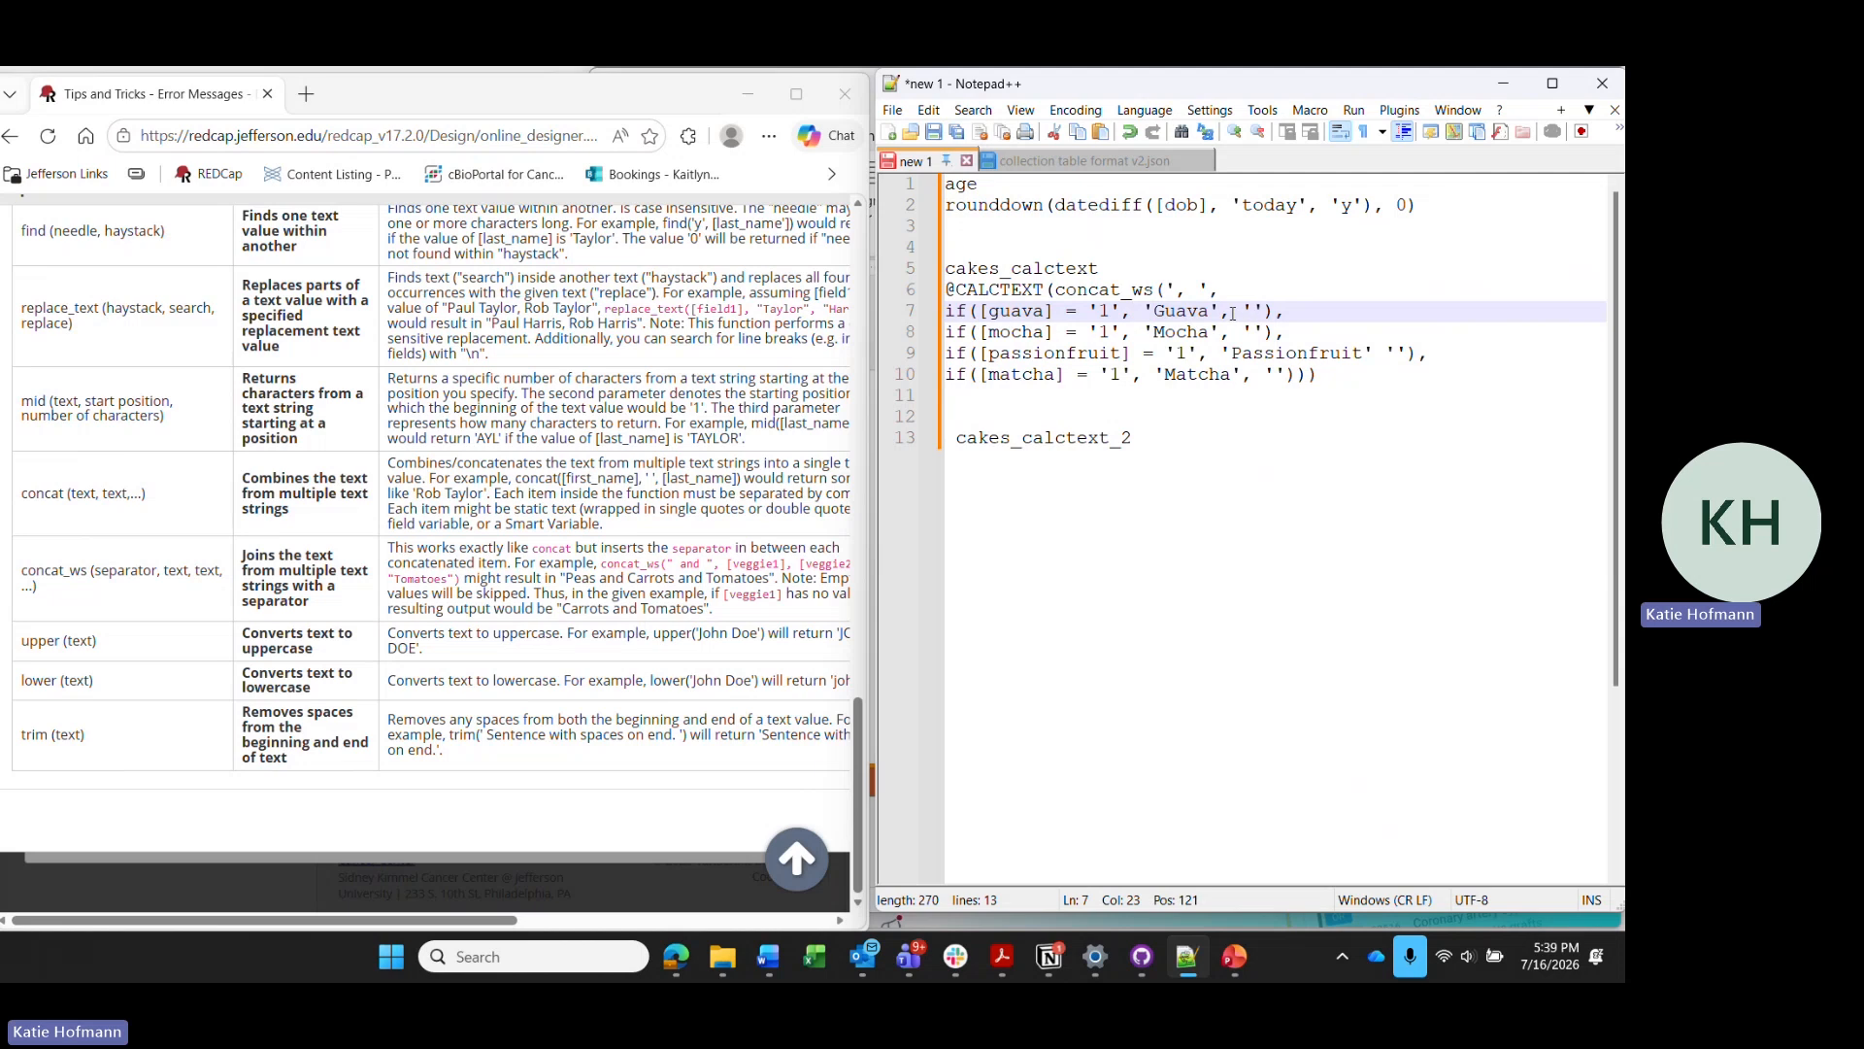
{"action": "left_click_drag", "start_coordinate": [1232, 314], "coordinate": [1269, 313]}
{"action": "left_click", "coordinate": [963, 332]}
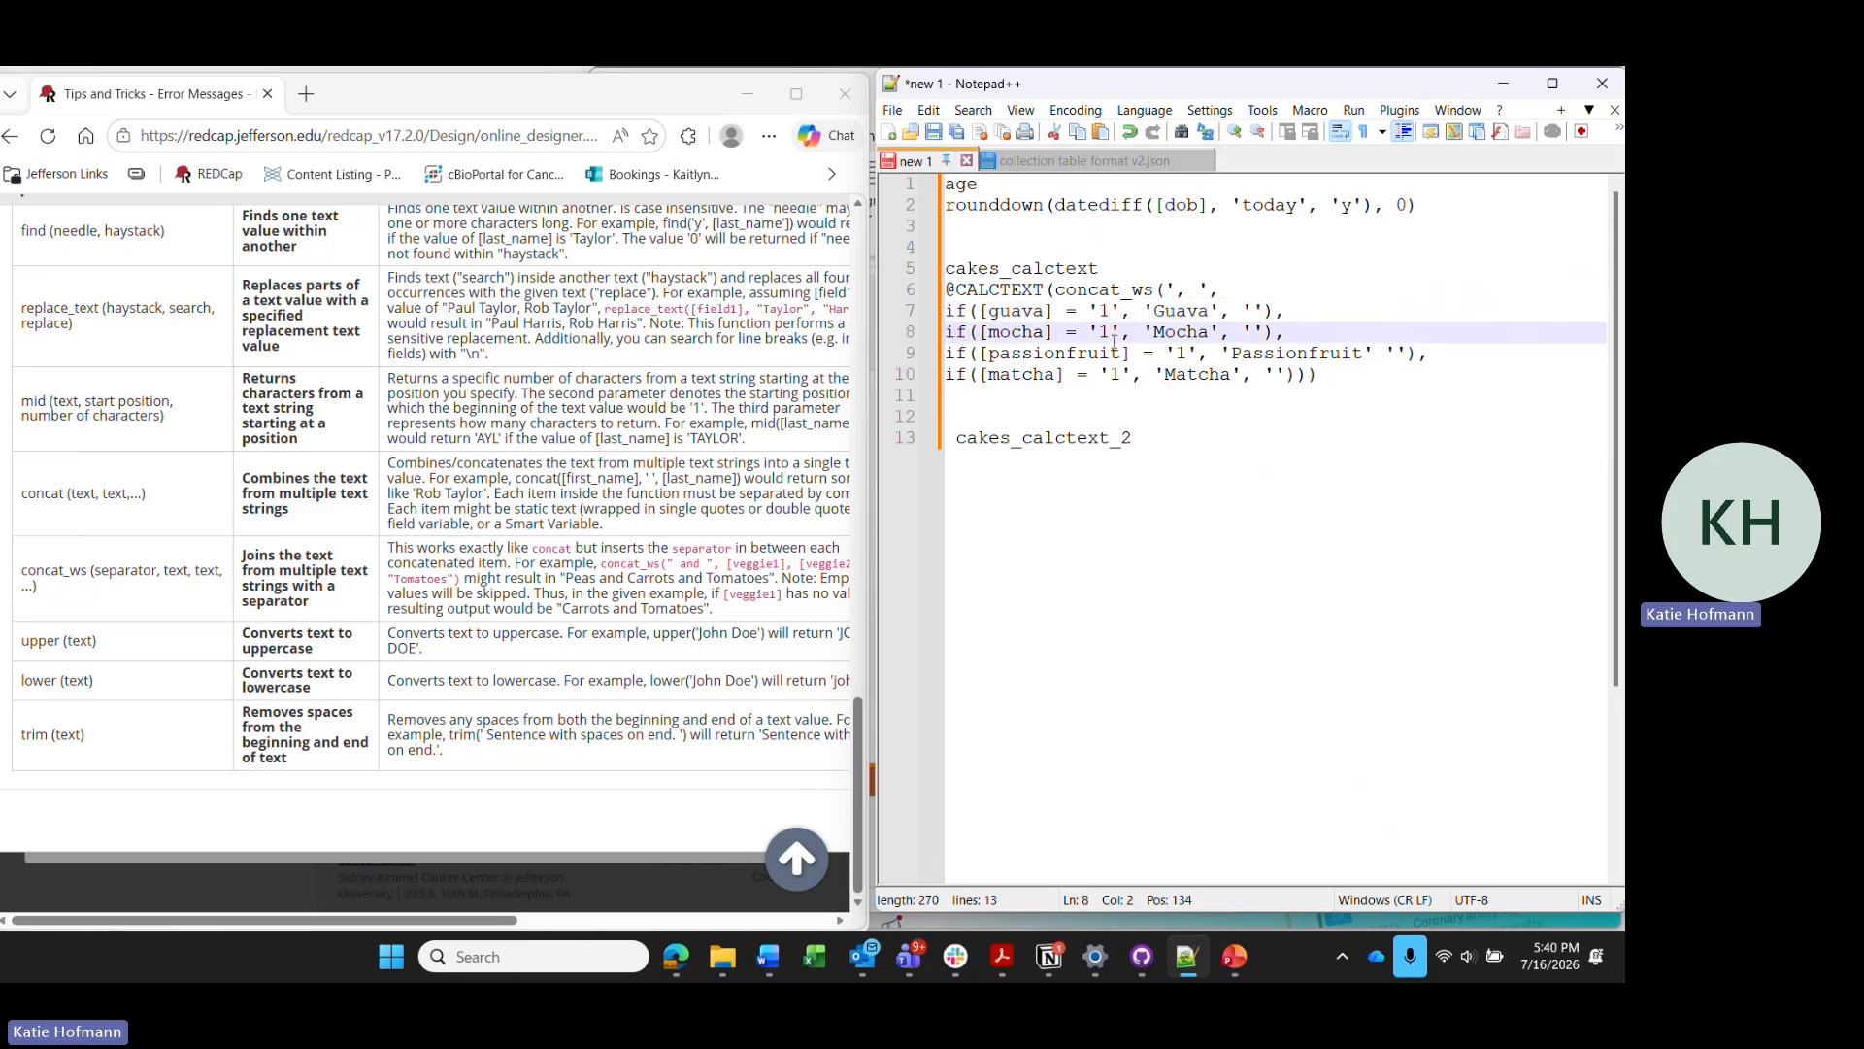
{"action": "left_click", "coordinate": [970, 310]}
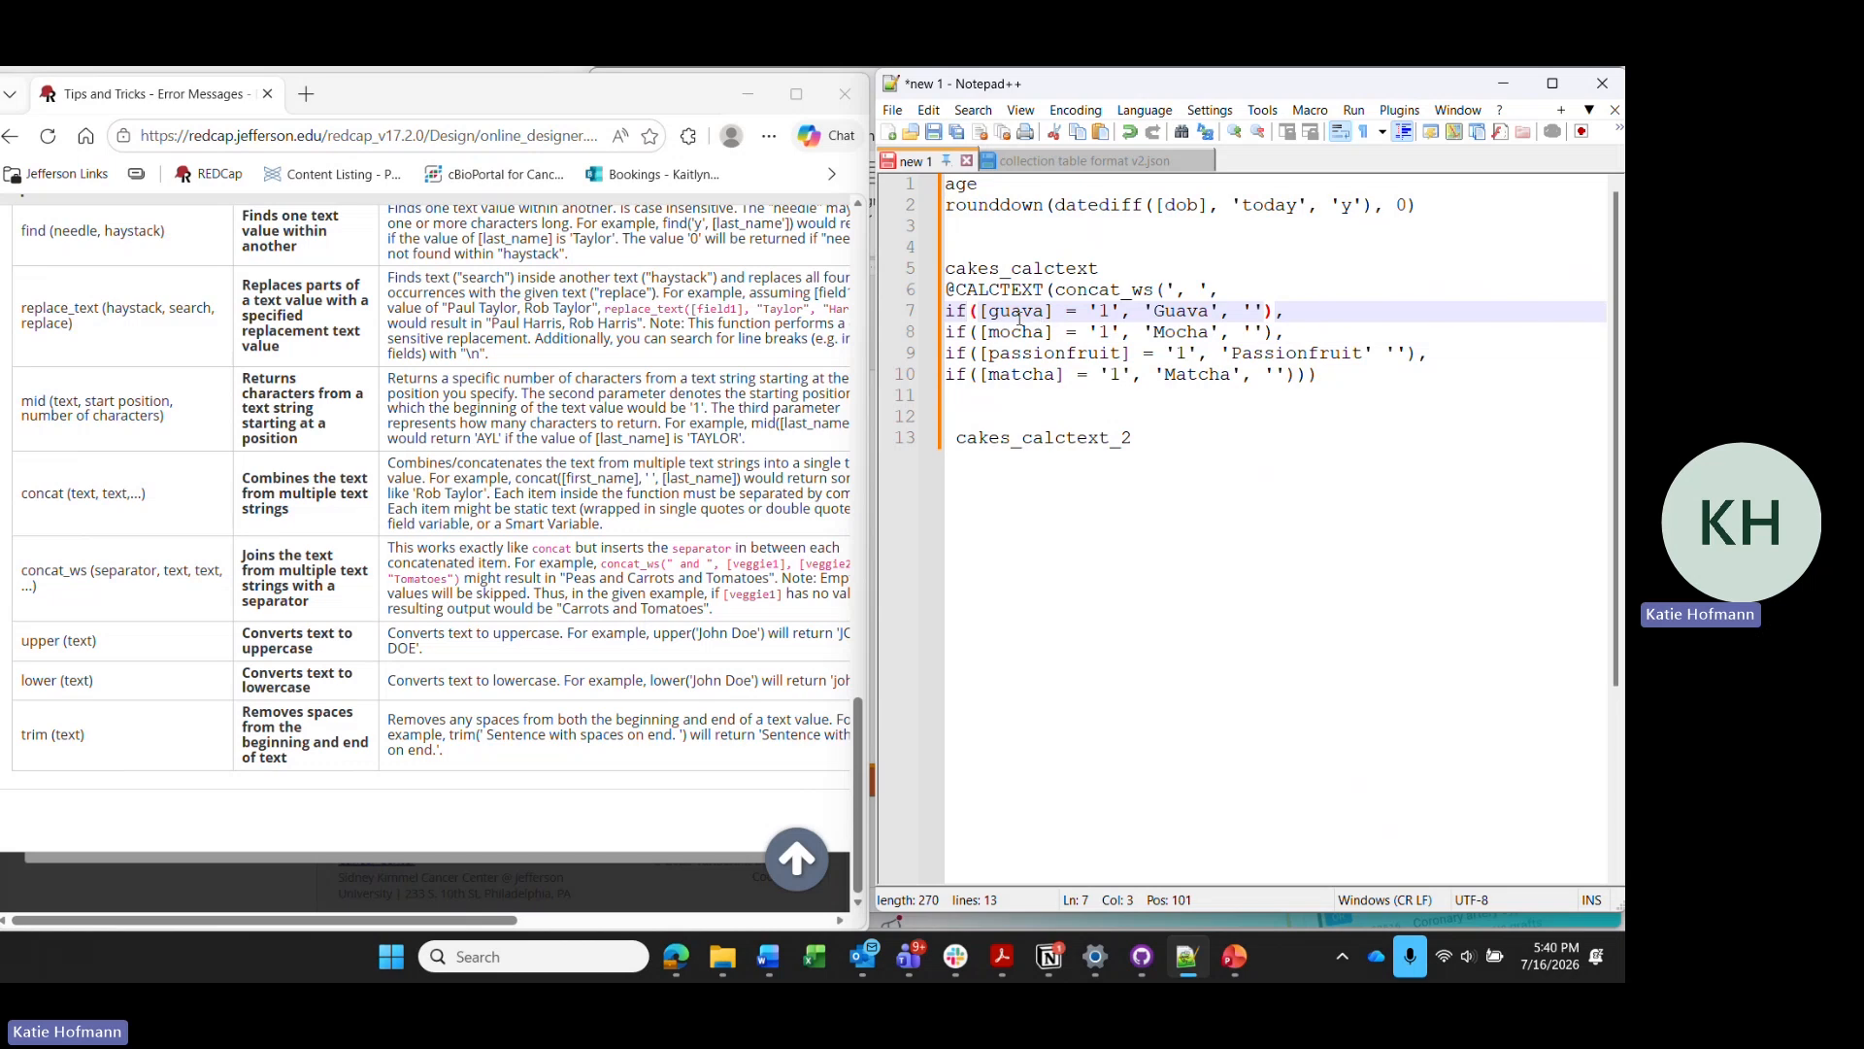
Recheck the guava line's argument separators, its 'Guava' and empty quoted values, and the comma ending the statement.
{"action": "left_click_drag", "start_coordinate": [979, 311], "coordinate": [1228, 311]}
{"action": "left_click", "coordinate": [1147, 312]}
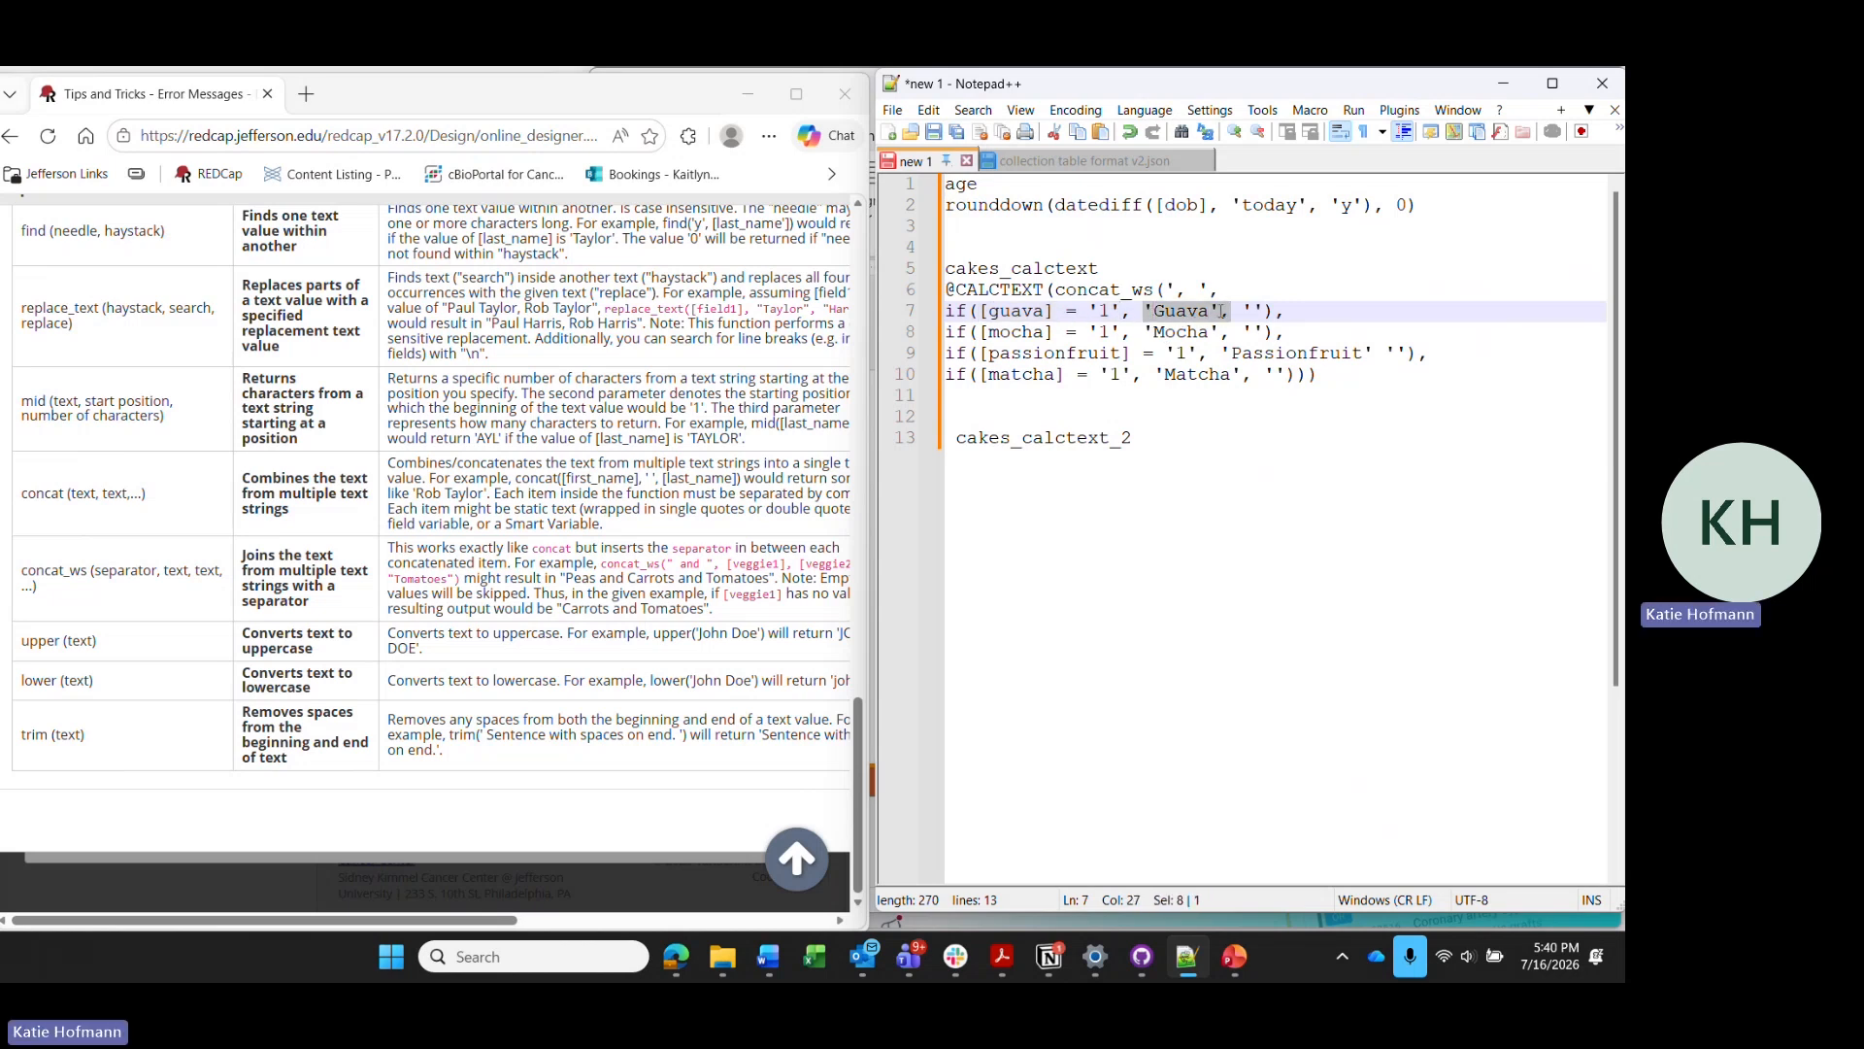
{"action": "left_click", "coordinate": [1246, 308]}
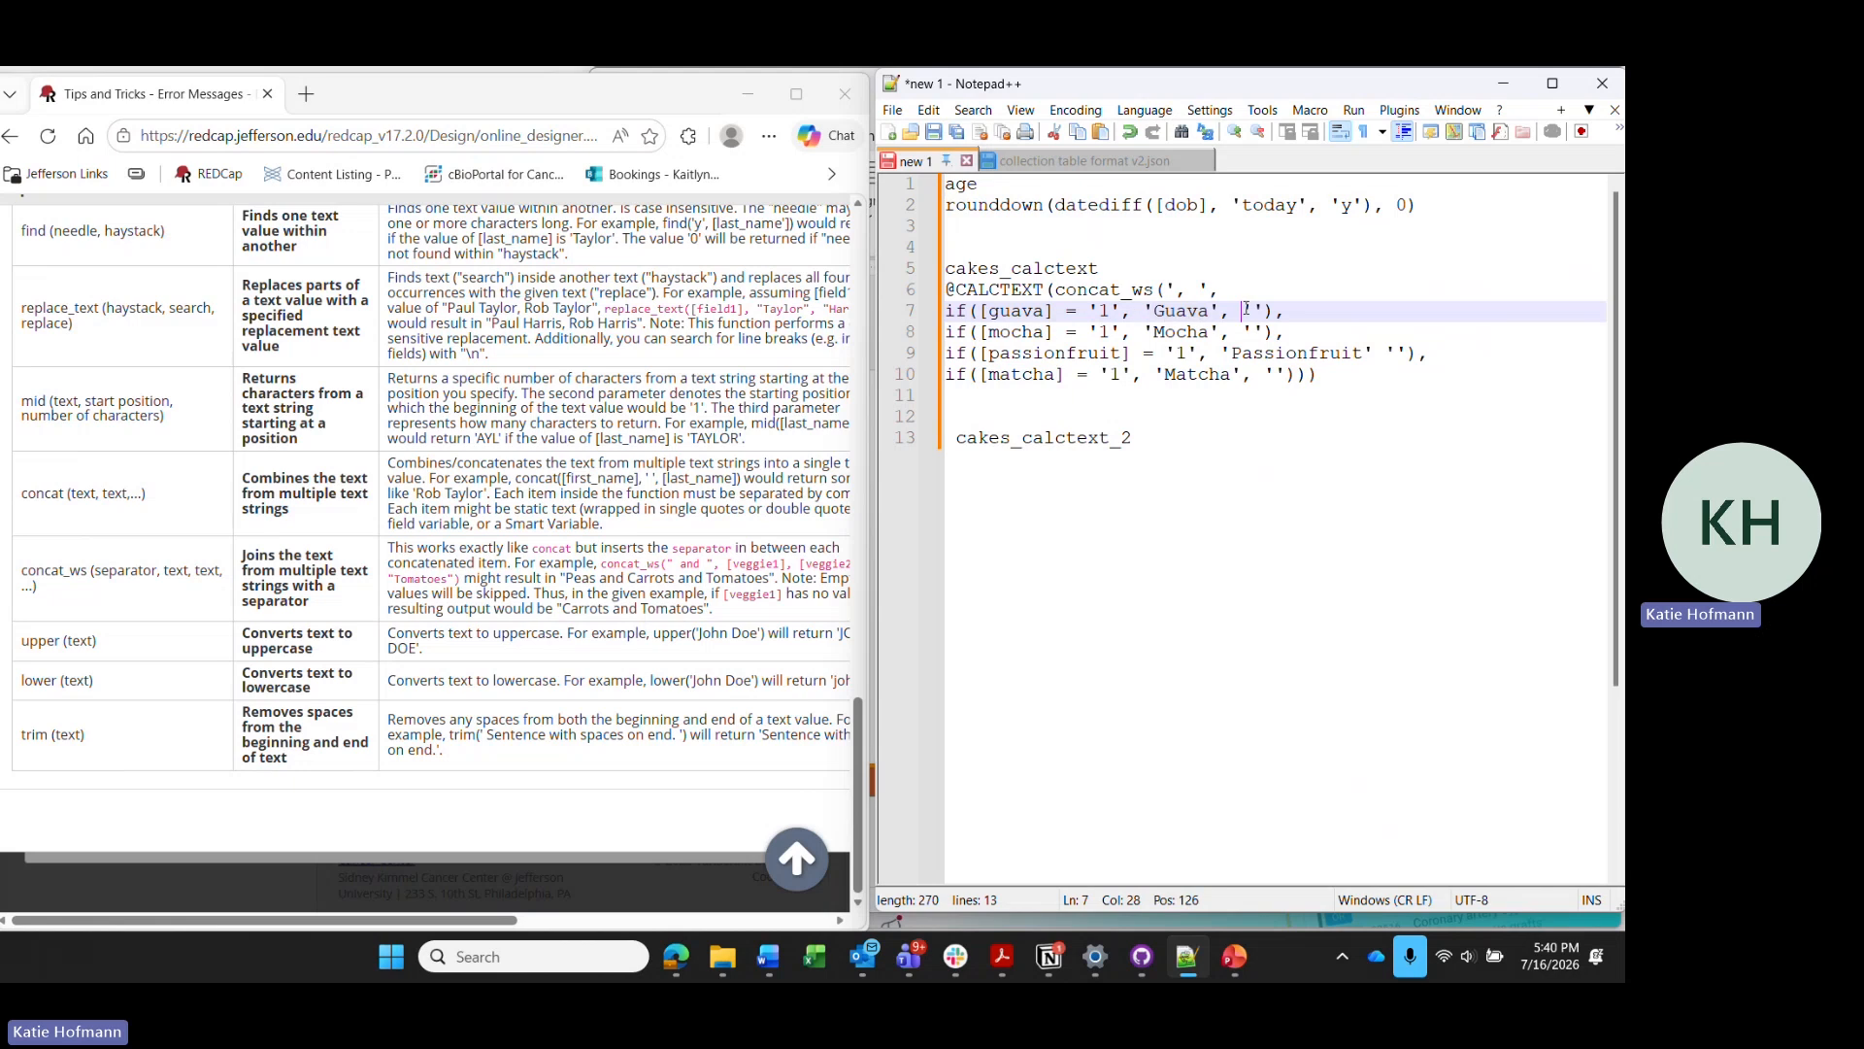
{"action": "left_click_drag", "start_coordinate": [1246, 309], "coordinate": [1263, 310]}
{"action": "left_click", "coordinate": [1123, 310]}
{"action": "left_click", "coordinate": [1286, 310]}
Check the mocha if statement's condition, 'Mocha' value, empty false value and the commas between and after them.
{"action": "left_click", "coordinate": [989, 332]}
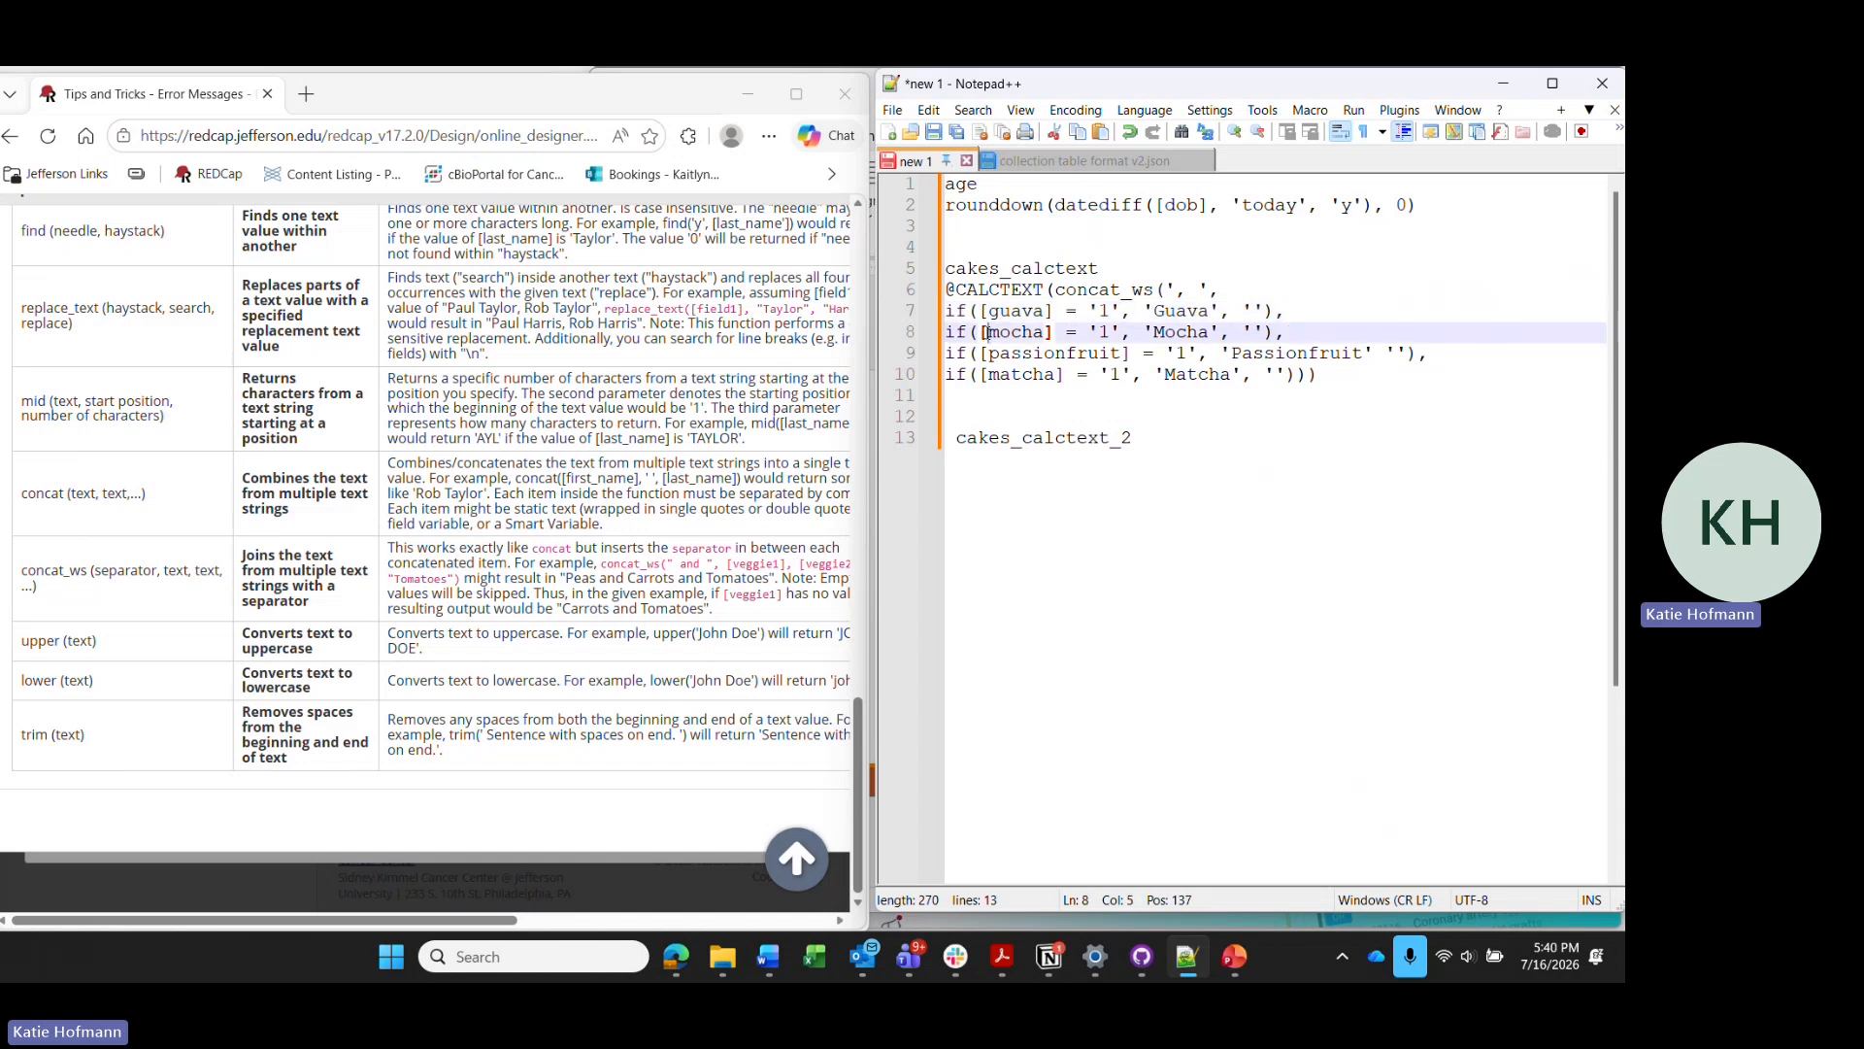
{"action": "left_click", "coordinate": [1130, 333]}
{"action": "left_click_drag", "start_coordinate": [1217, 332], "coordinate": [1143, 332]}
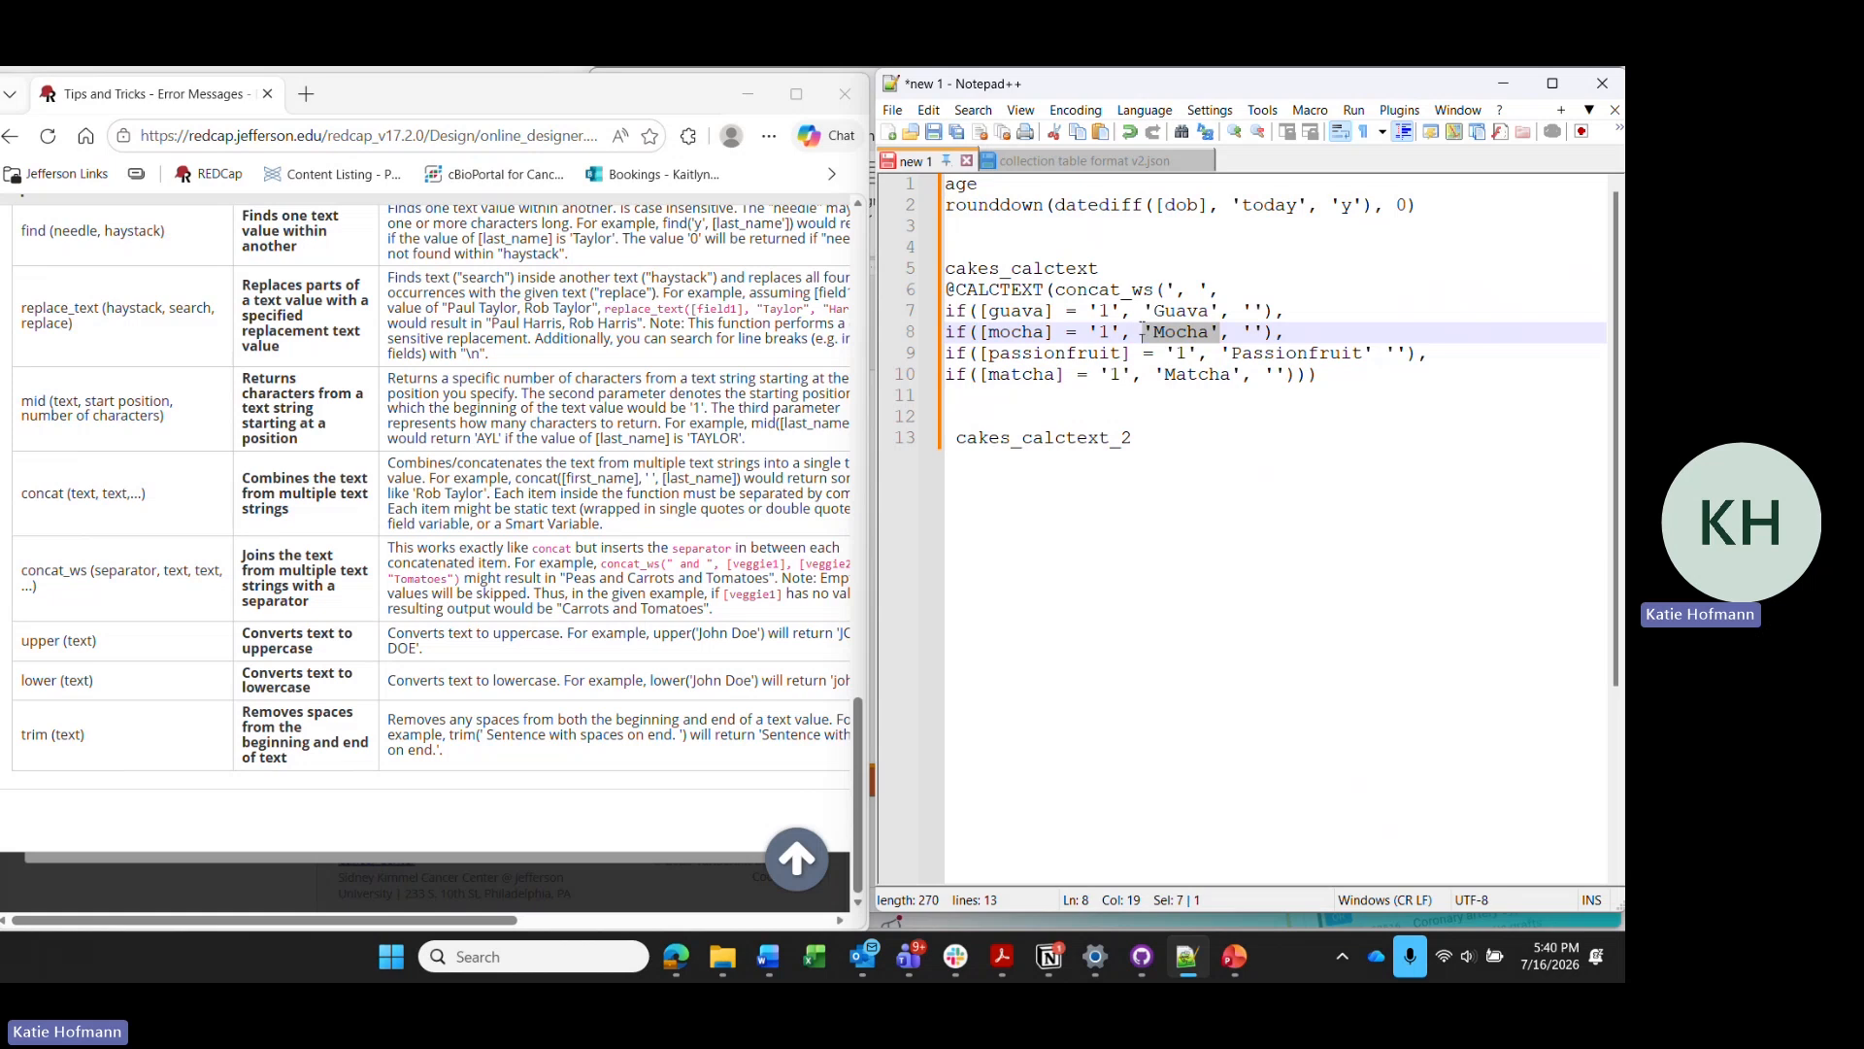
{"action": "left_click", "coordinate": [1231, 333]}
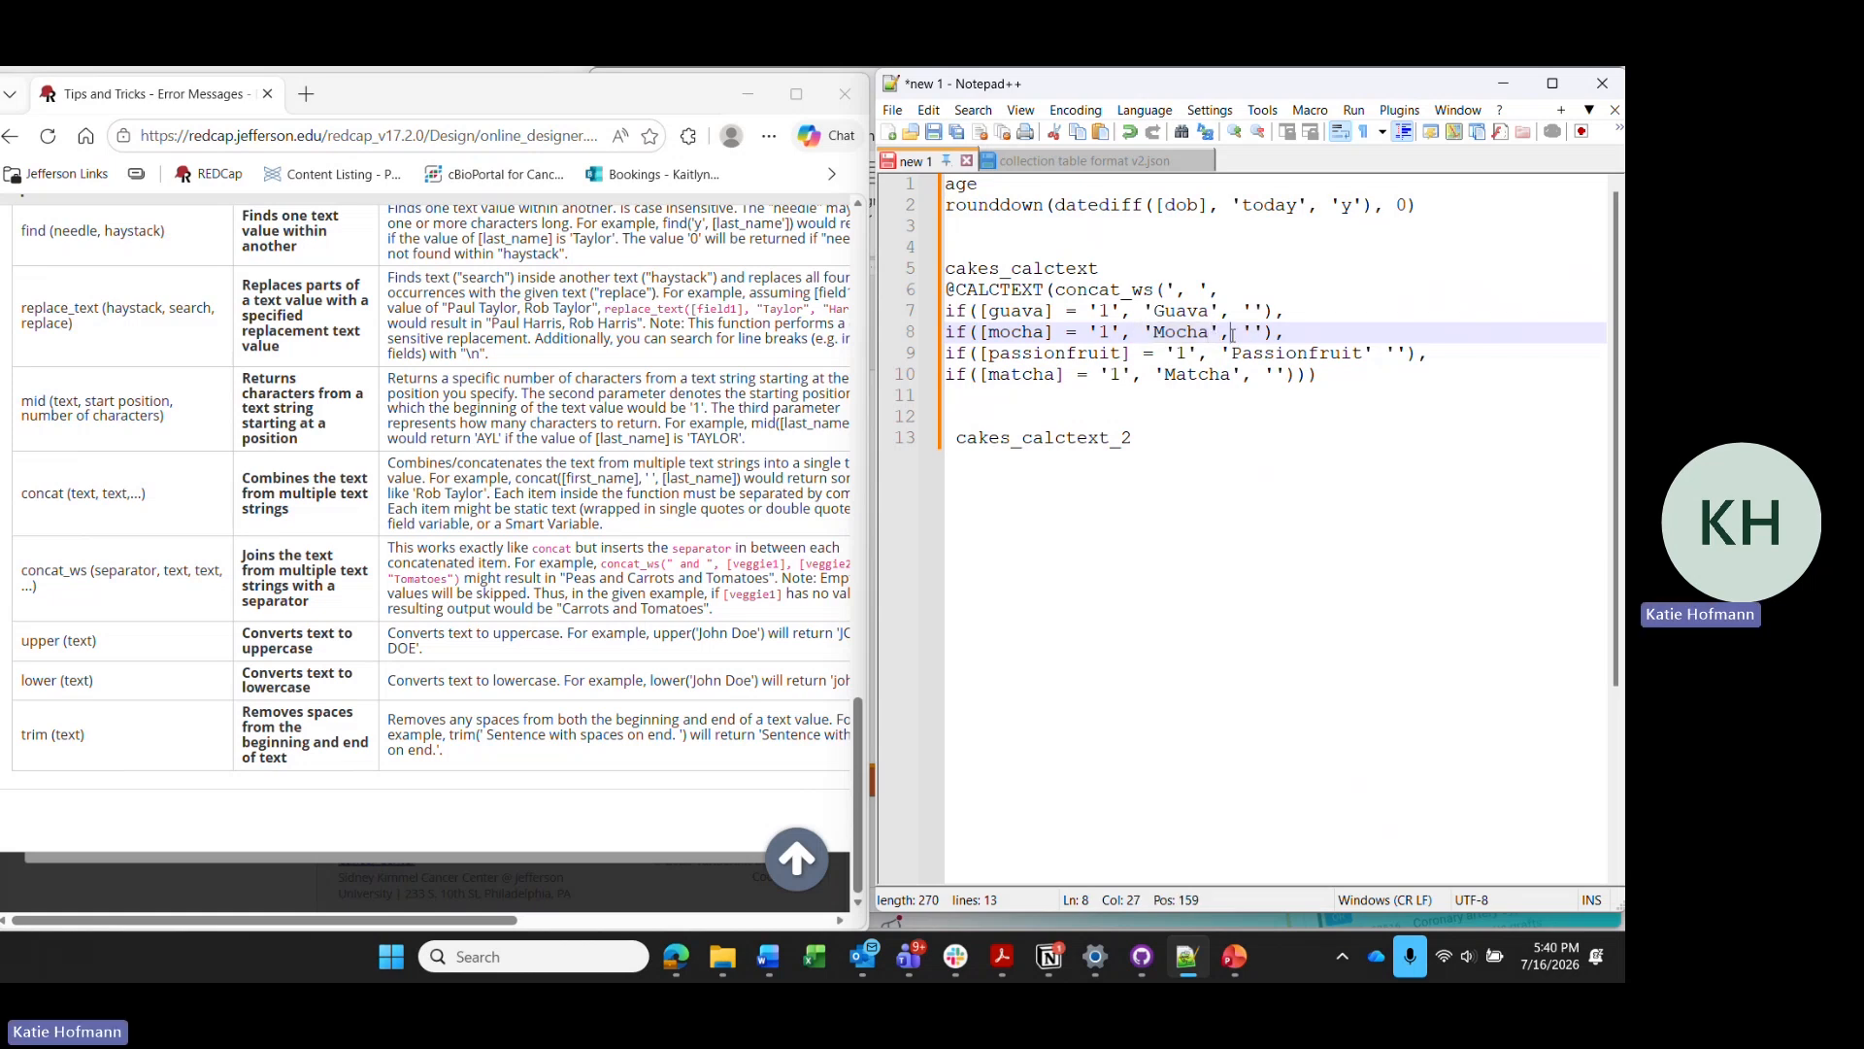
{"action": "left_click_drag", "start_coordinate": [1242, 332], "coordinate": [1263, 332]}
{"action": "left_click", "coordinate": [1288, 333]}
Check the passionfruit if statement's condition and 'Passionfruit' value, looking for a comma before the empty false value.
{"action": "left_click_drag", "start_coordinate": [988, 353], "coordinate": [1201, 355]}
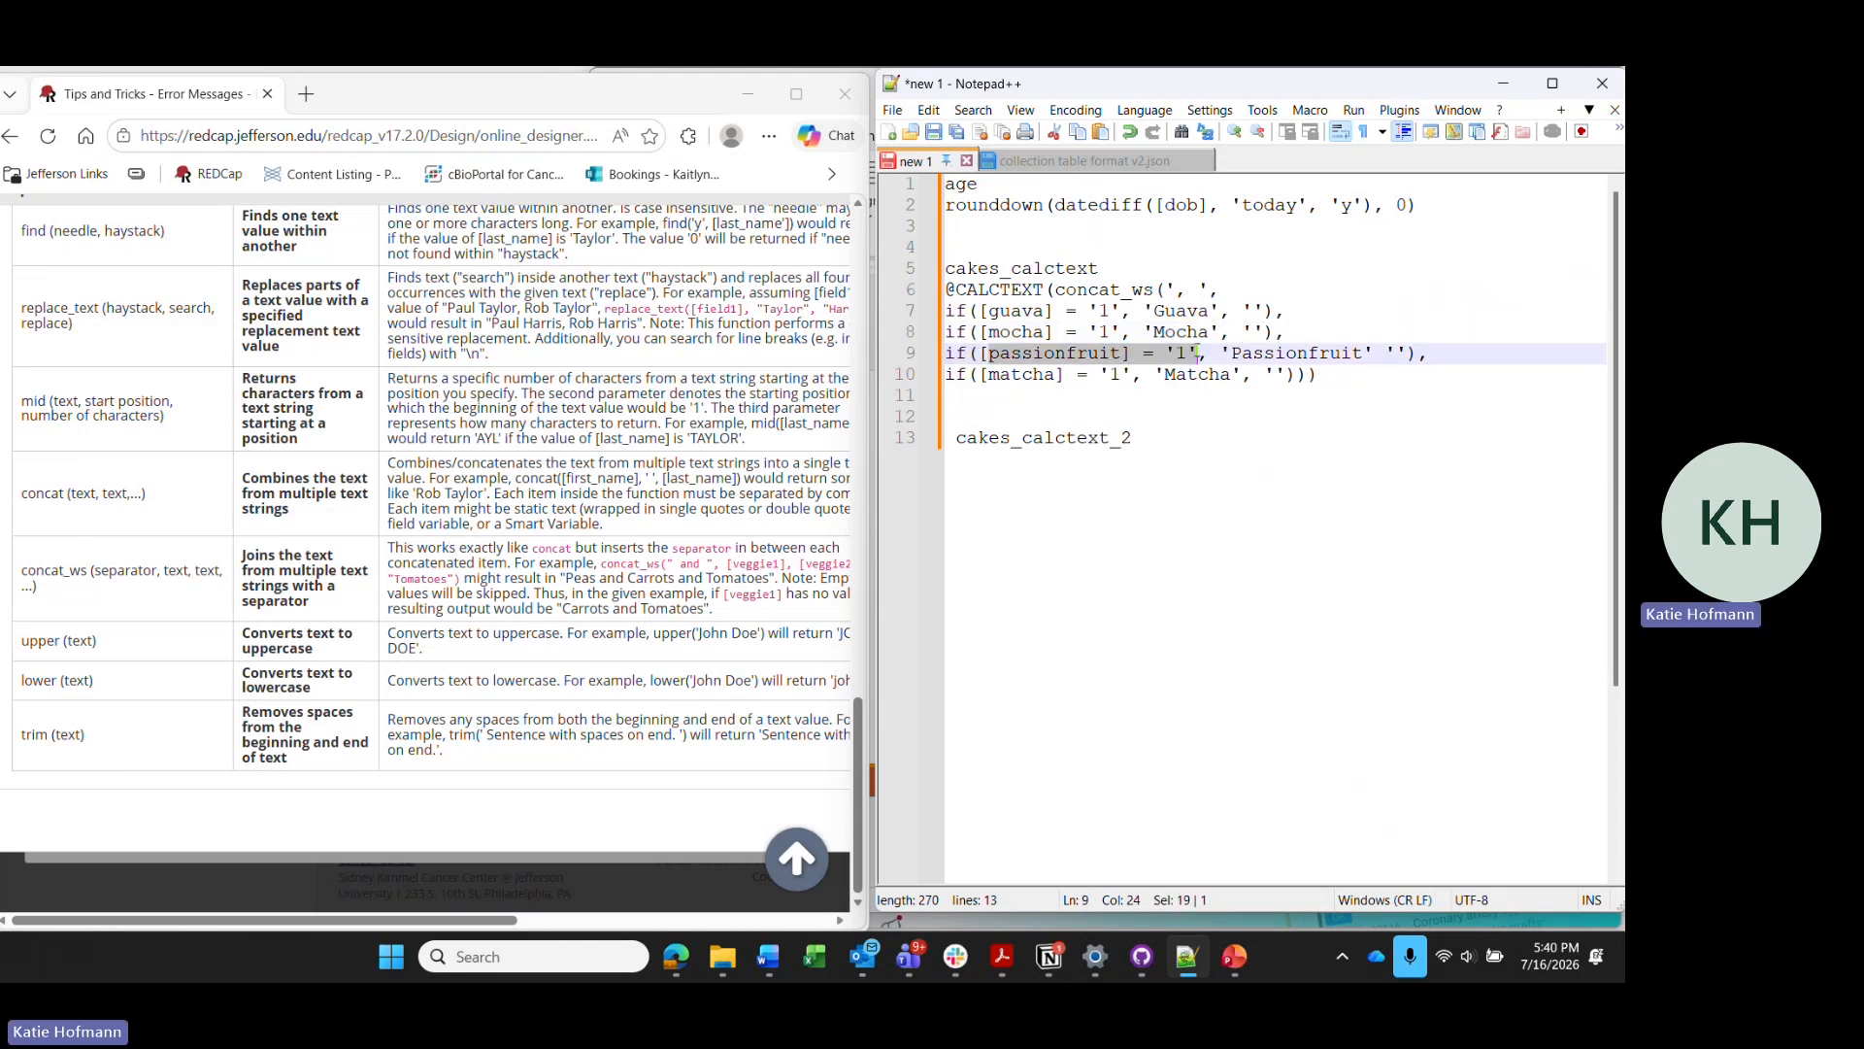
{"action": "left_click", "coordinate": [1209, 356]}
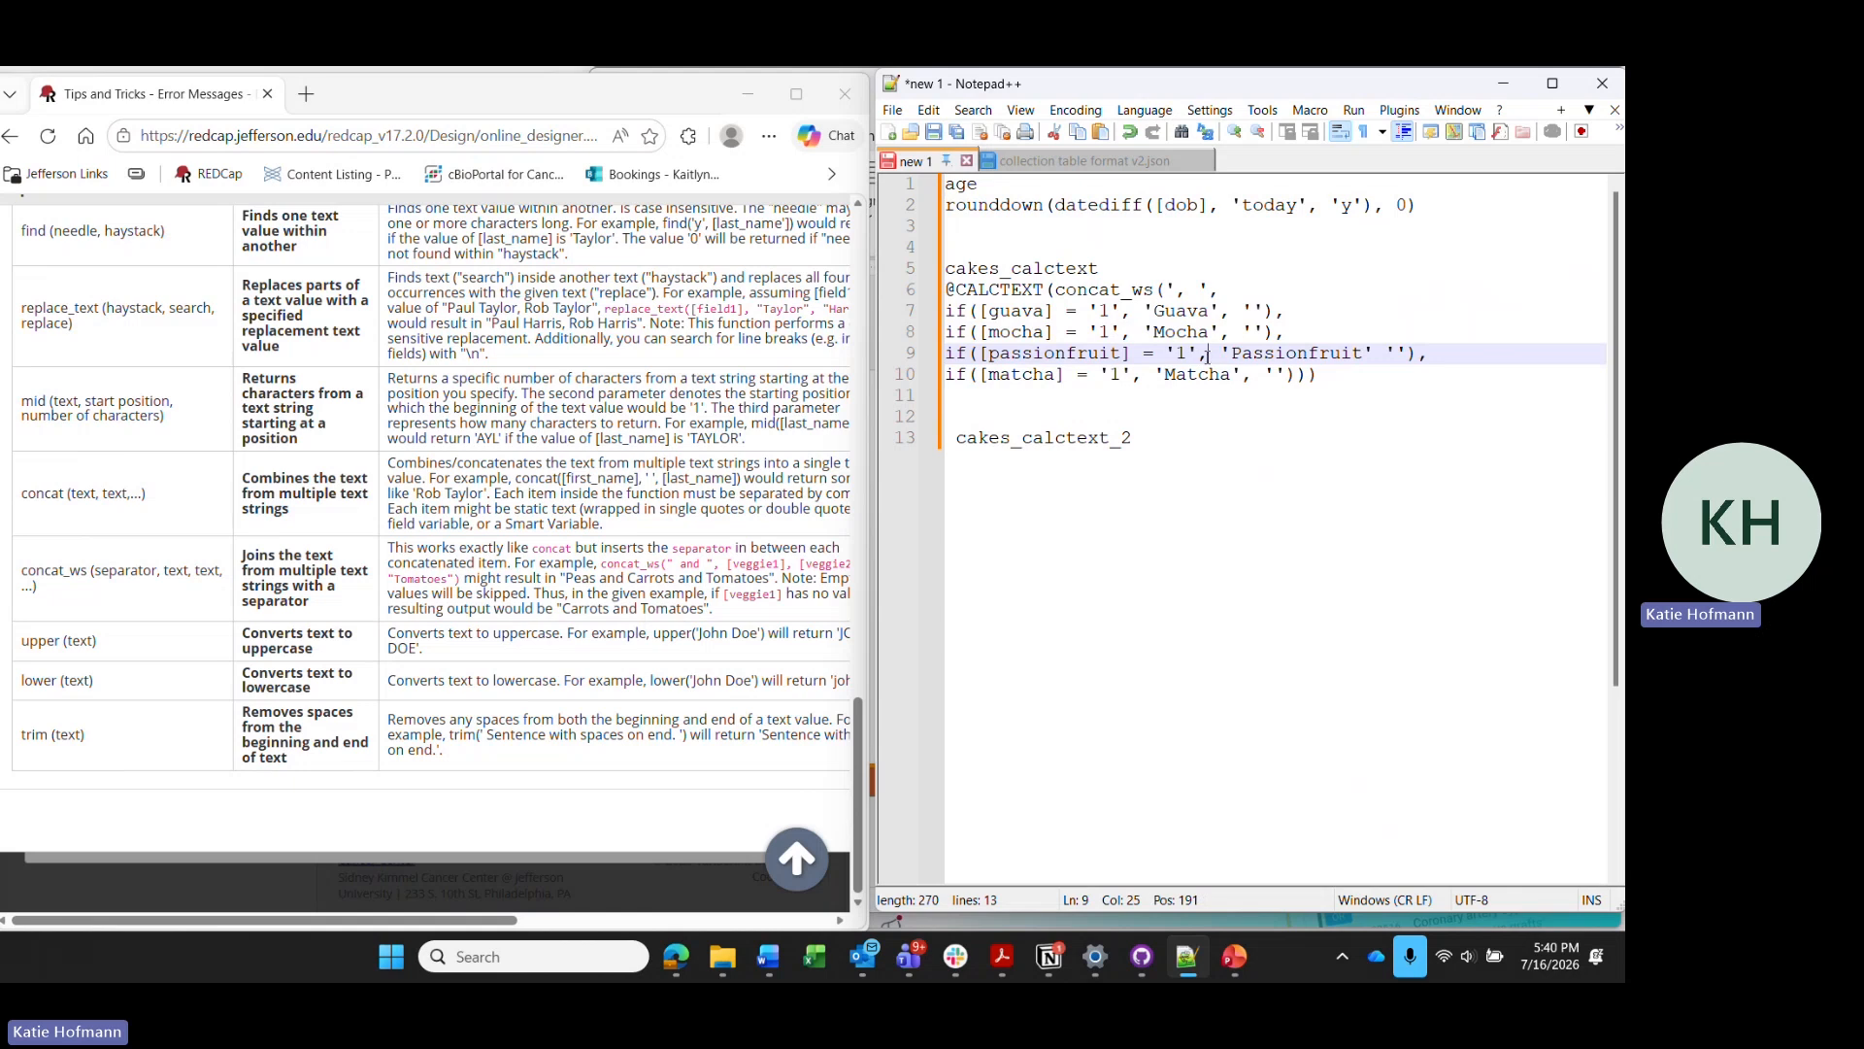
{"action": "left_click_drag", "start_coordinate": [1226, 353], "coordinate": [1376, 349]}
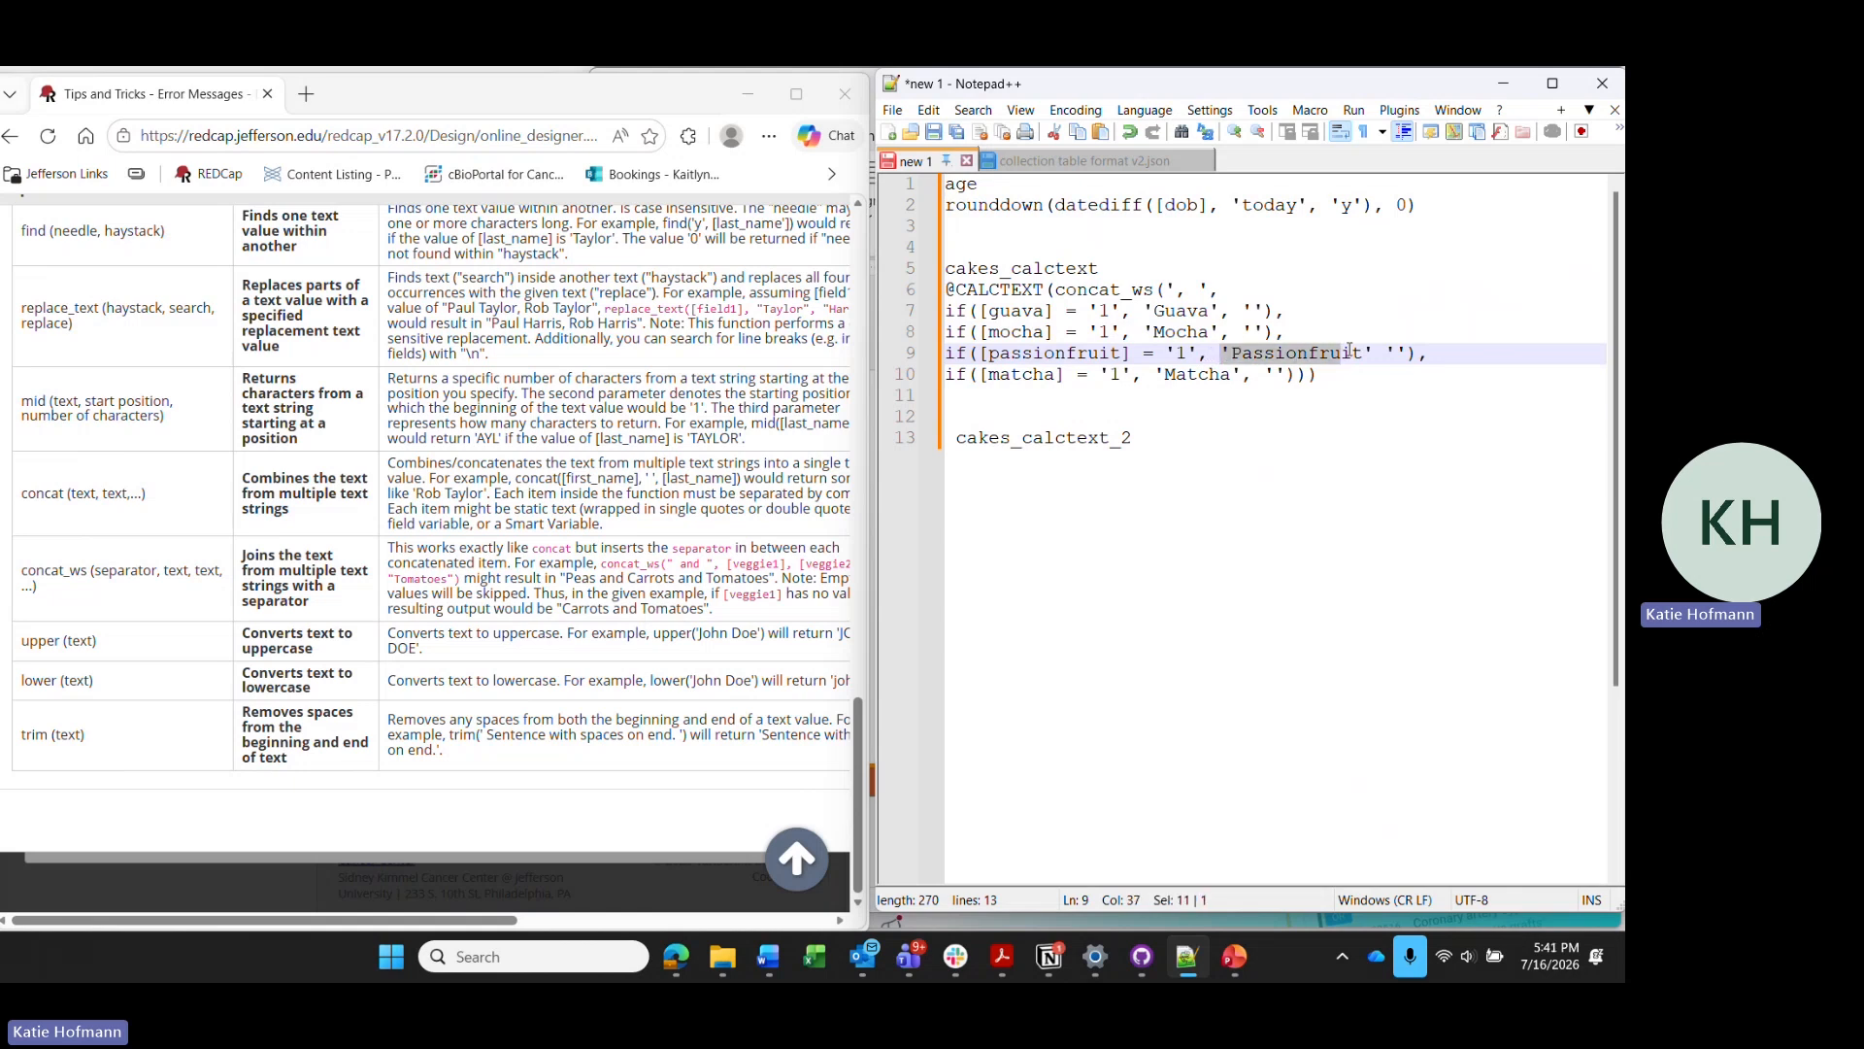
{"action": "left_click", "coordinate": [1380, 353]}
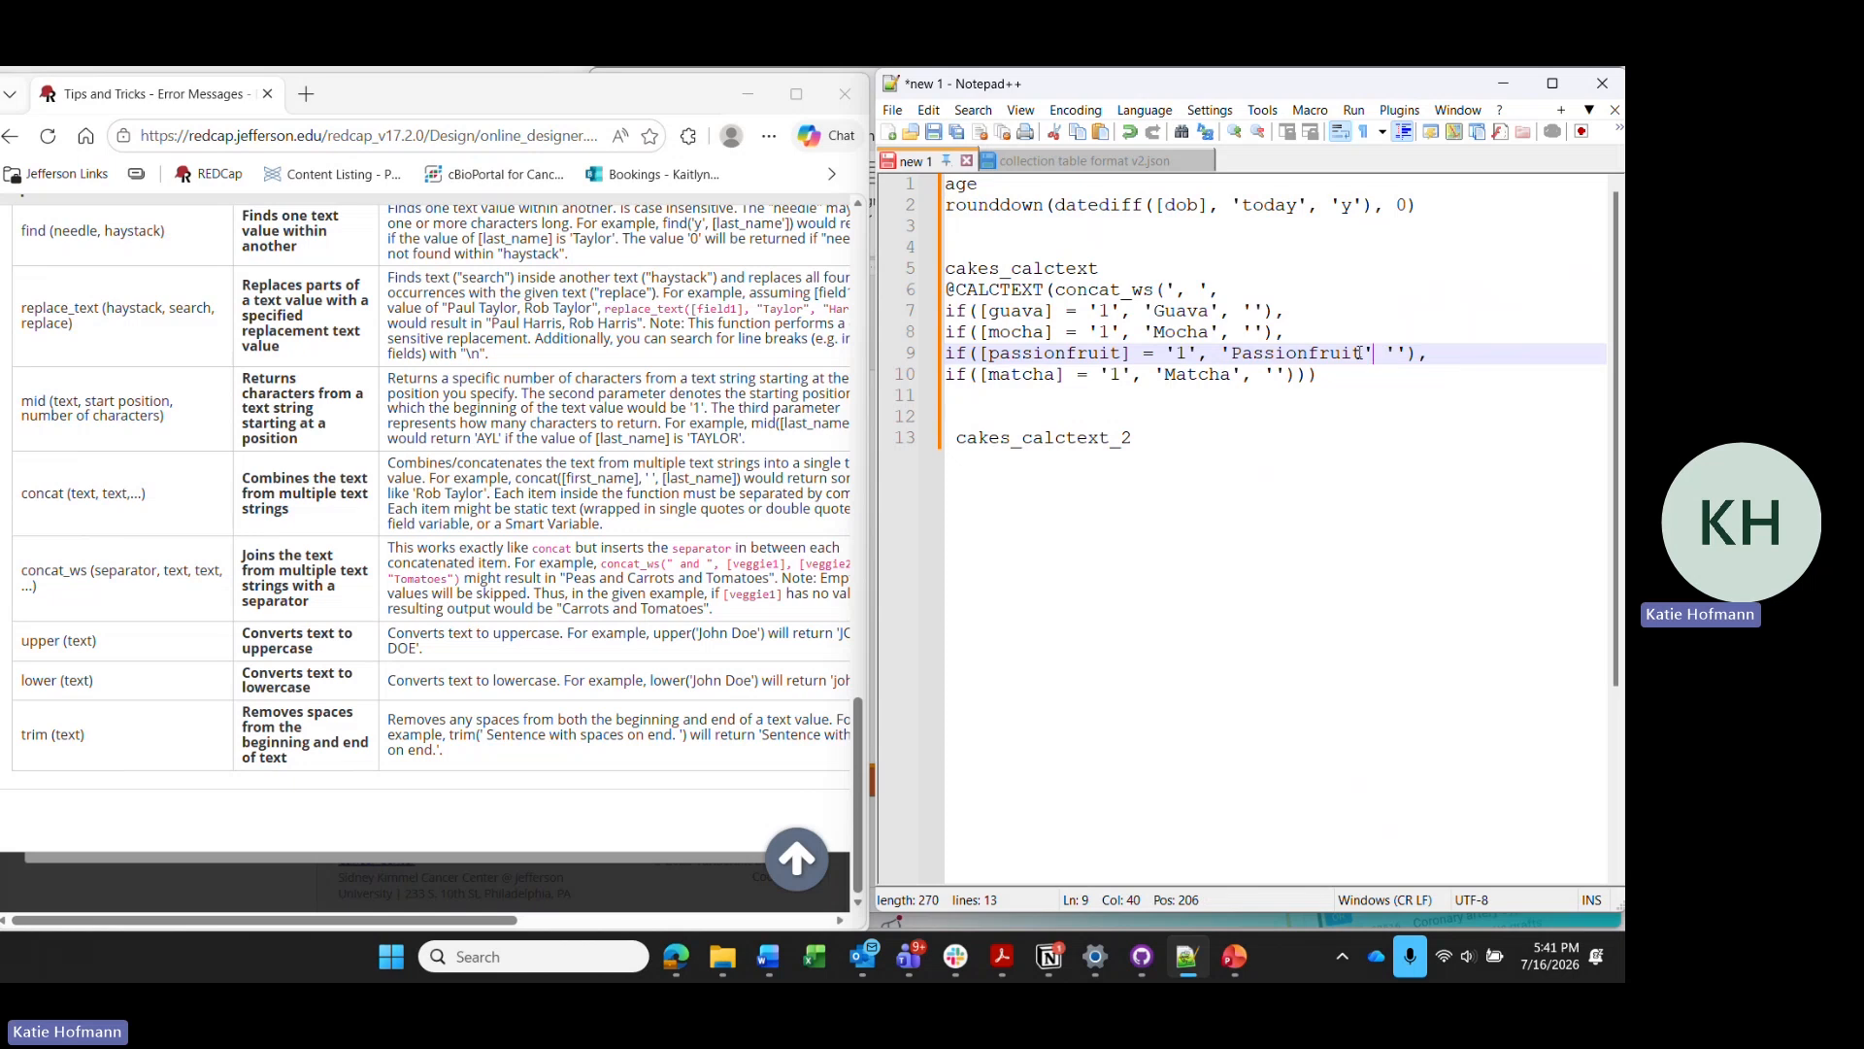
{"action": "left_click_drag", "start_coordinate": [1373, 354], "coordinate": [1385, 353]}
{"action": "key", "text": "Left"}
Close the Special Functions reference, insert a comma after 'Passionfruit' in REDCap's Logic Editor, and save the cakes_calctext field.
{"action": "scroll", "coordinate": [599, 440], "scroll_direction": "up", "scroll_amount": 15}
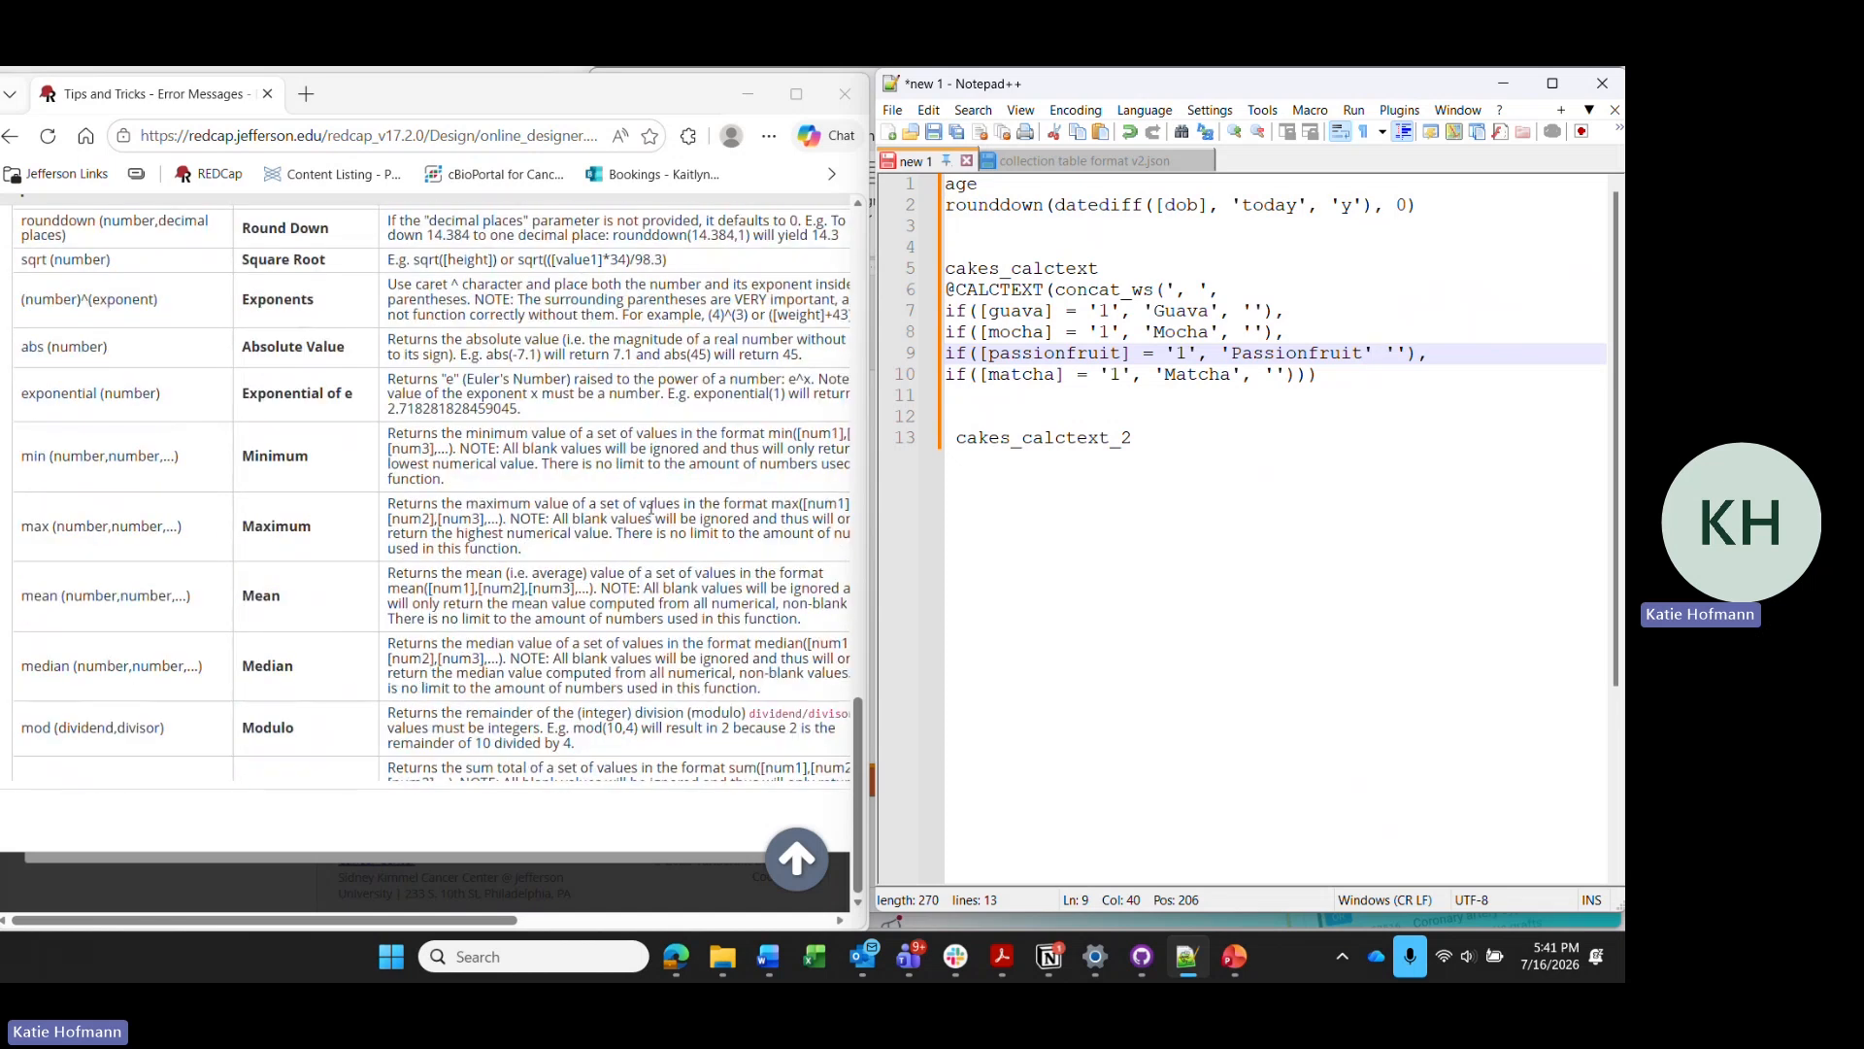
{"action": "left_click_drag", "start_coordinate": [781, 689], "coordinate": [621, 253]}
{"action": "left_click", "coordinate": [765, 243]}
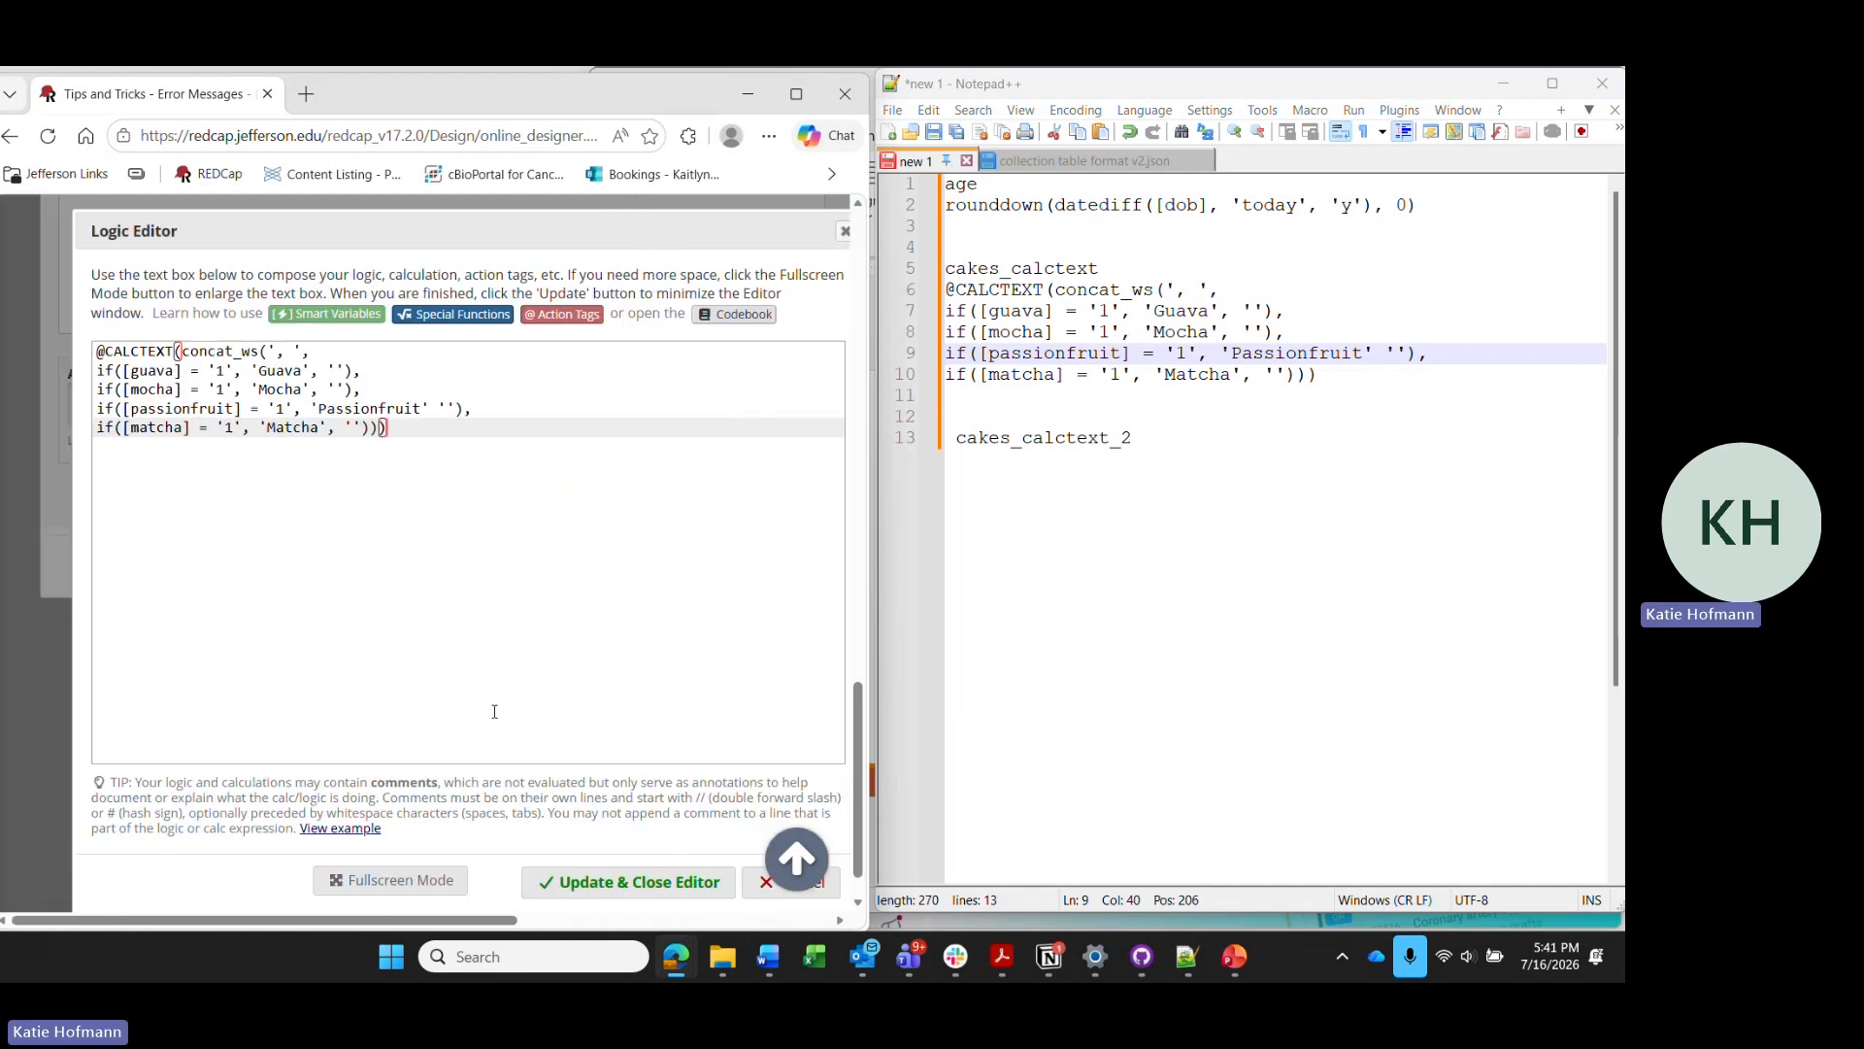
{"action": "left_click", "coordinate": [387, 416]}
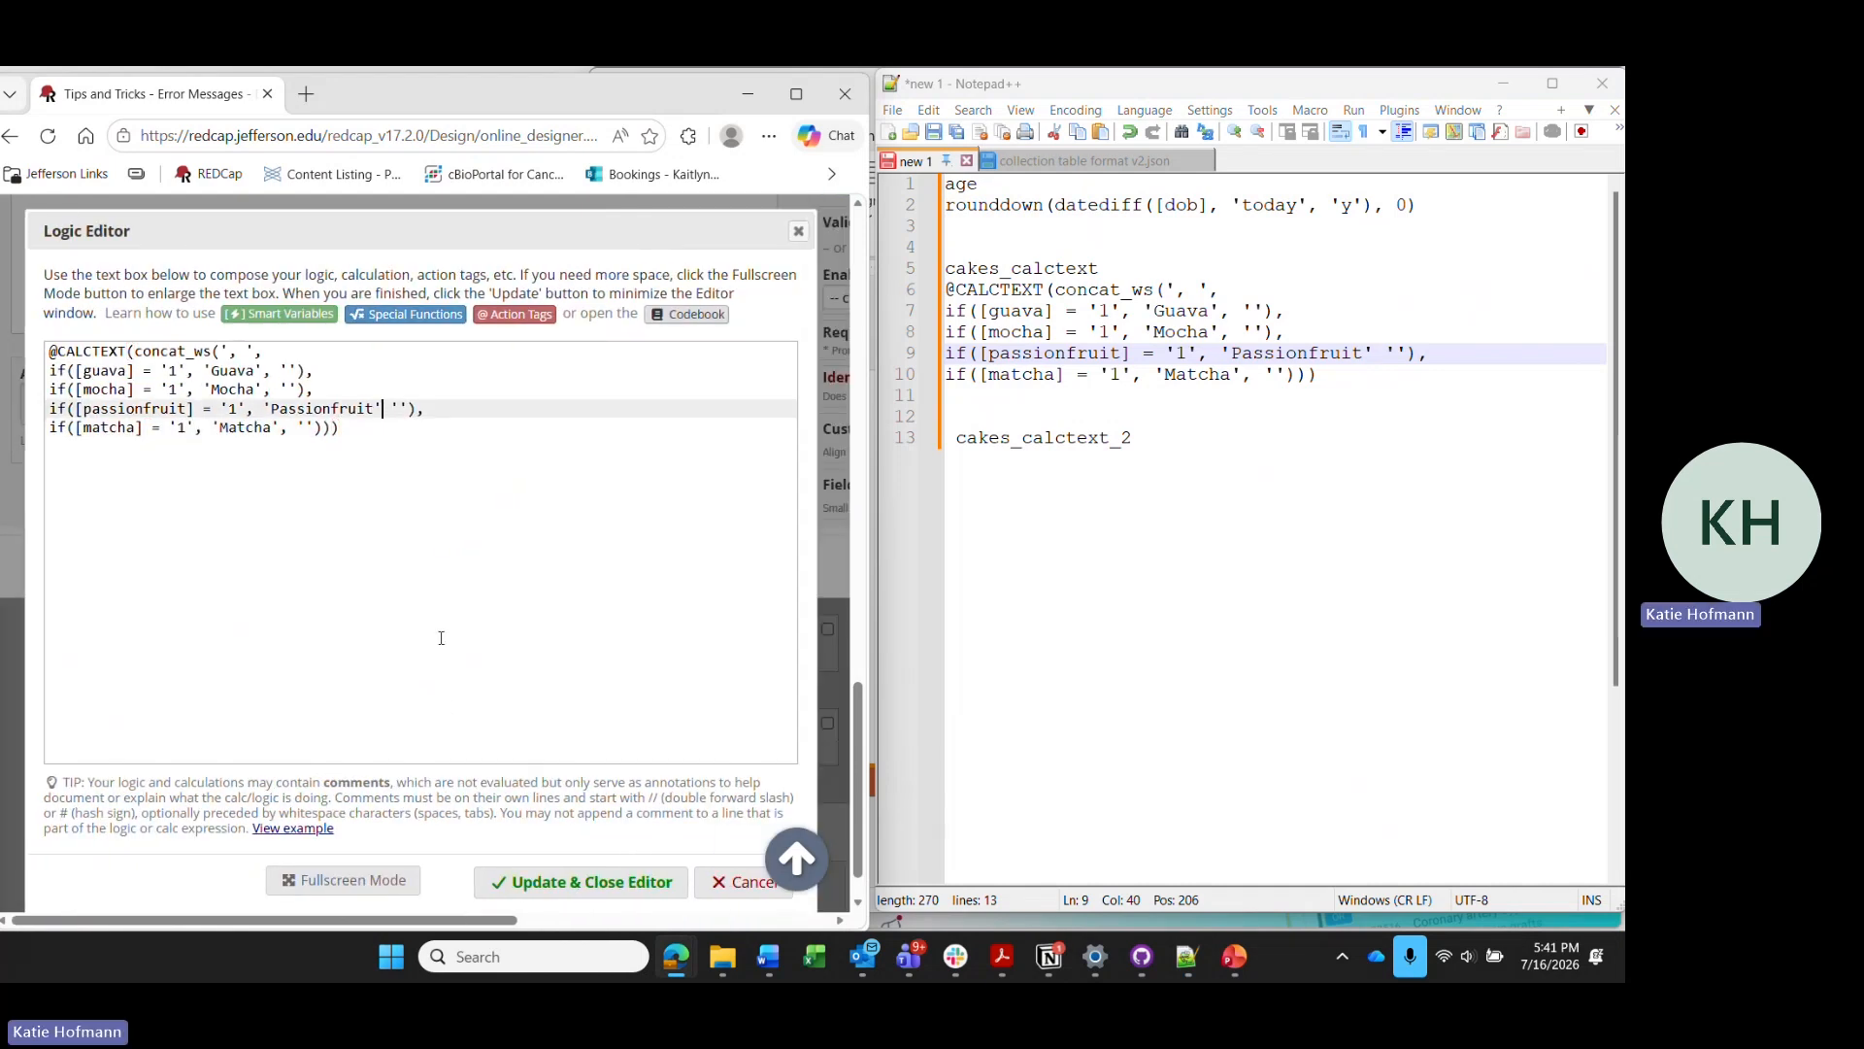
{"action": "type", "text": ","}
{"action": "left_click", "coordinate": [583, 881]}
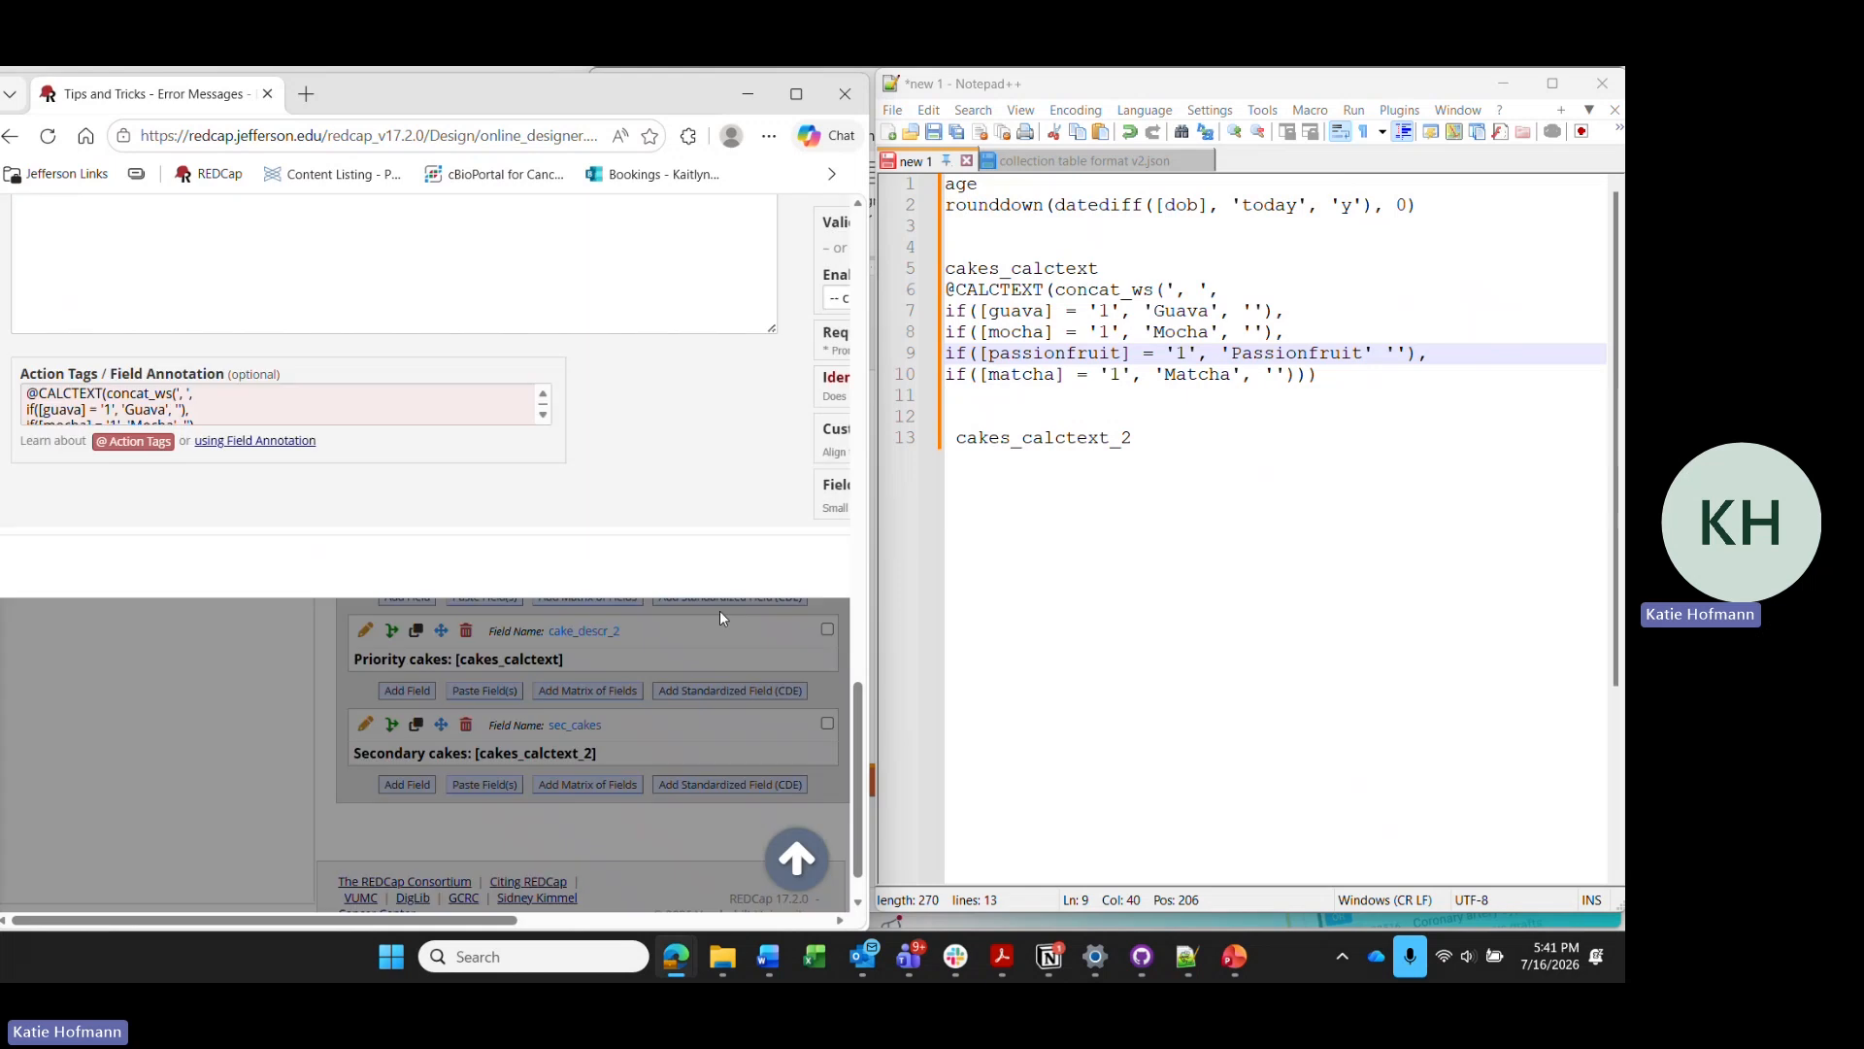
{"action": "left_click", "coordinate": [689, 564]}
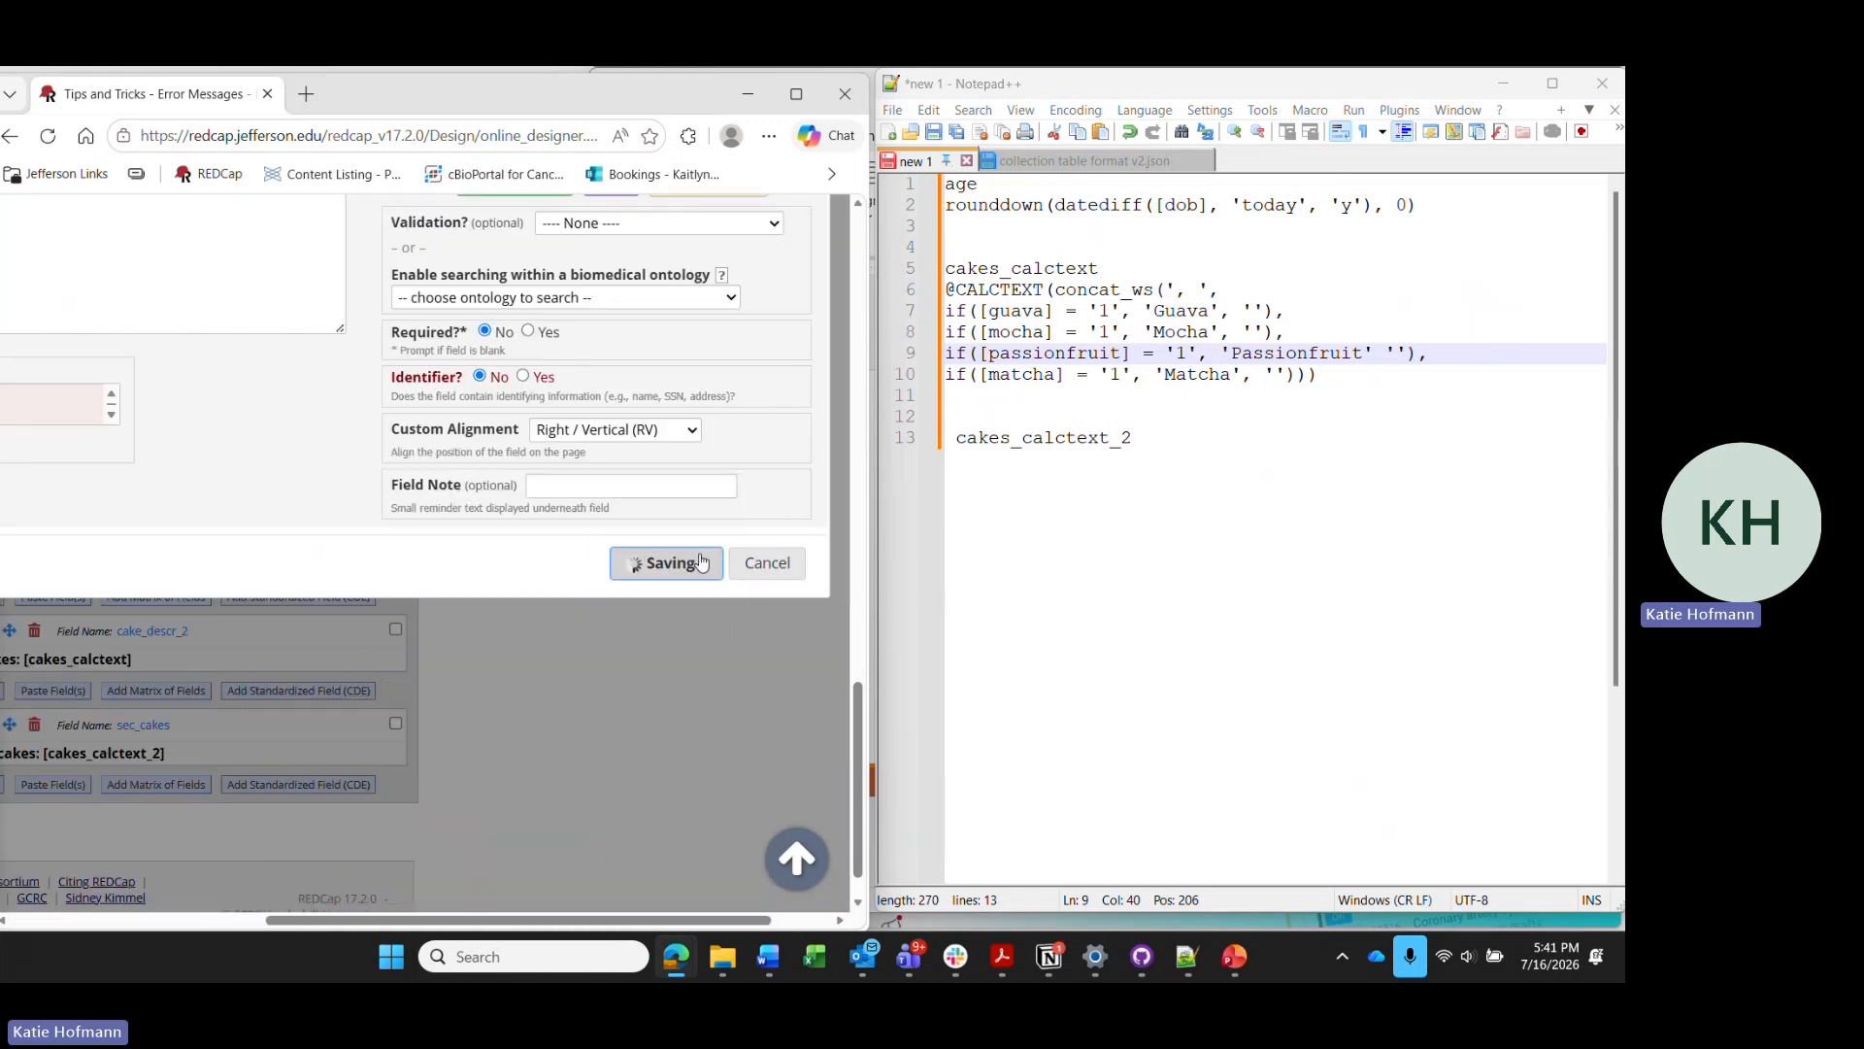
Open a record's Calculations form through the Record Status Dashboard and read which fields still have calculation errors.
{"action": "scroll", "coordinate": [558, 615], "scroll_direction": "up", "scroll_amount": 15}
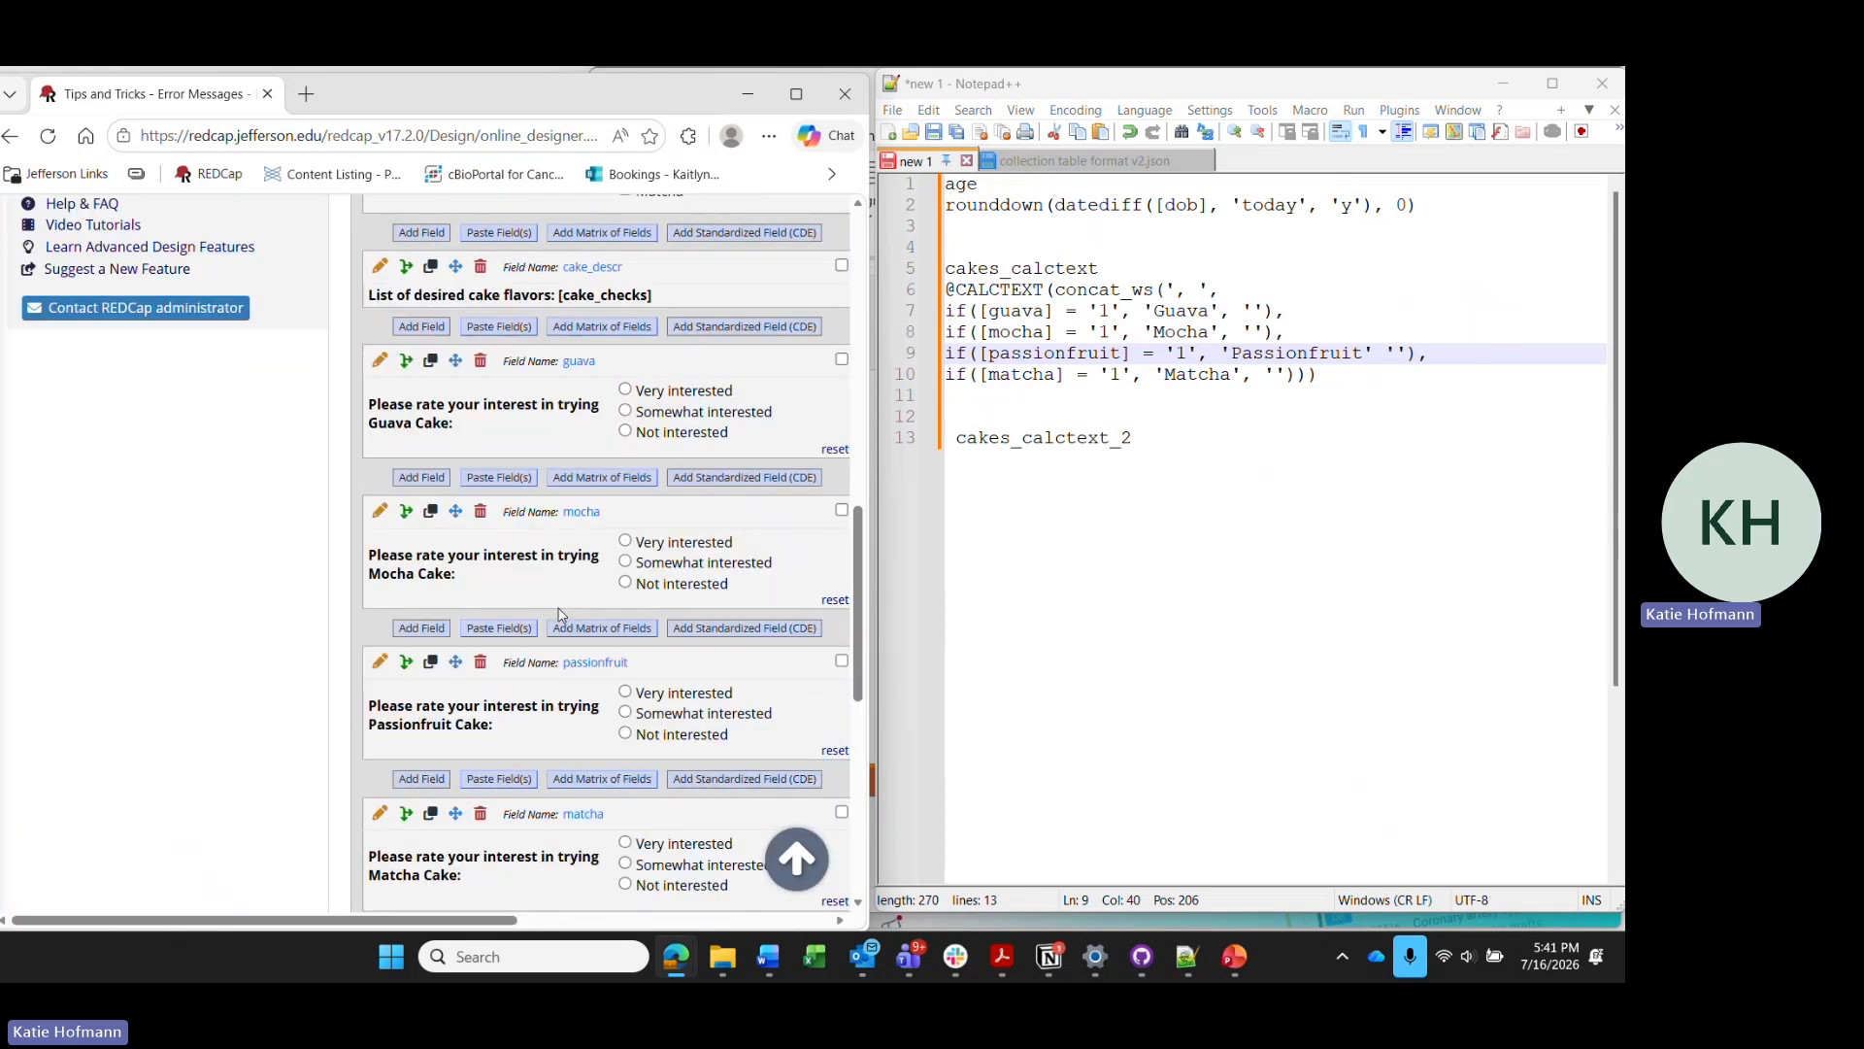
{"action": "left_click", "coordinate": [136, 600]}
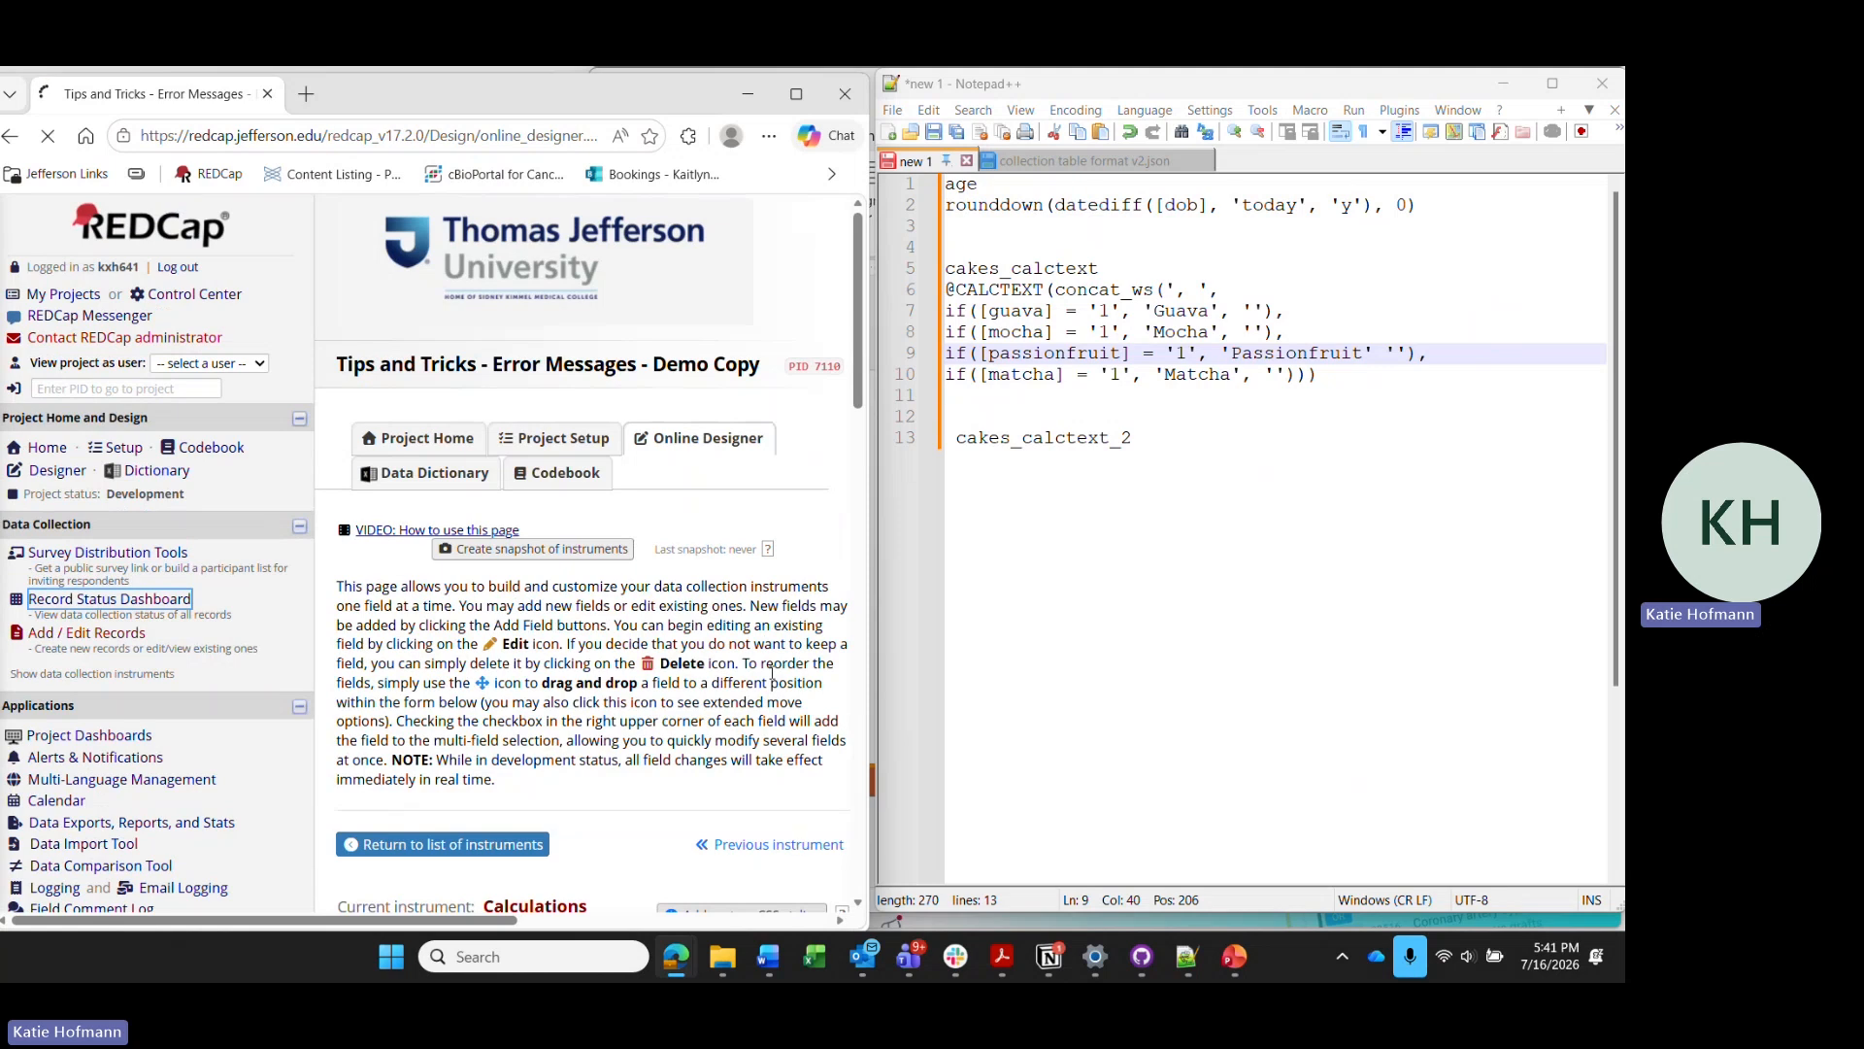
{"action": "scroll", "coordinate": [772, 675], "scroll_direction": "down", "scroll_amount": 4}
{"action": "scroll", "coordinate": [773, 677], "scroll_direction": "down", "scroll_amount": 3}
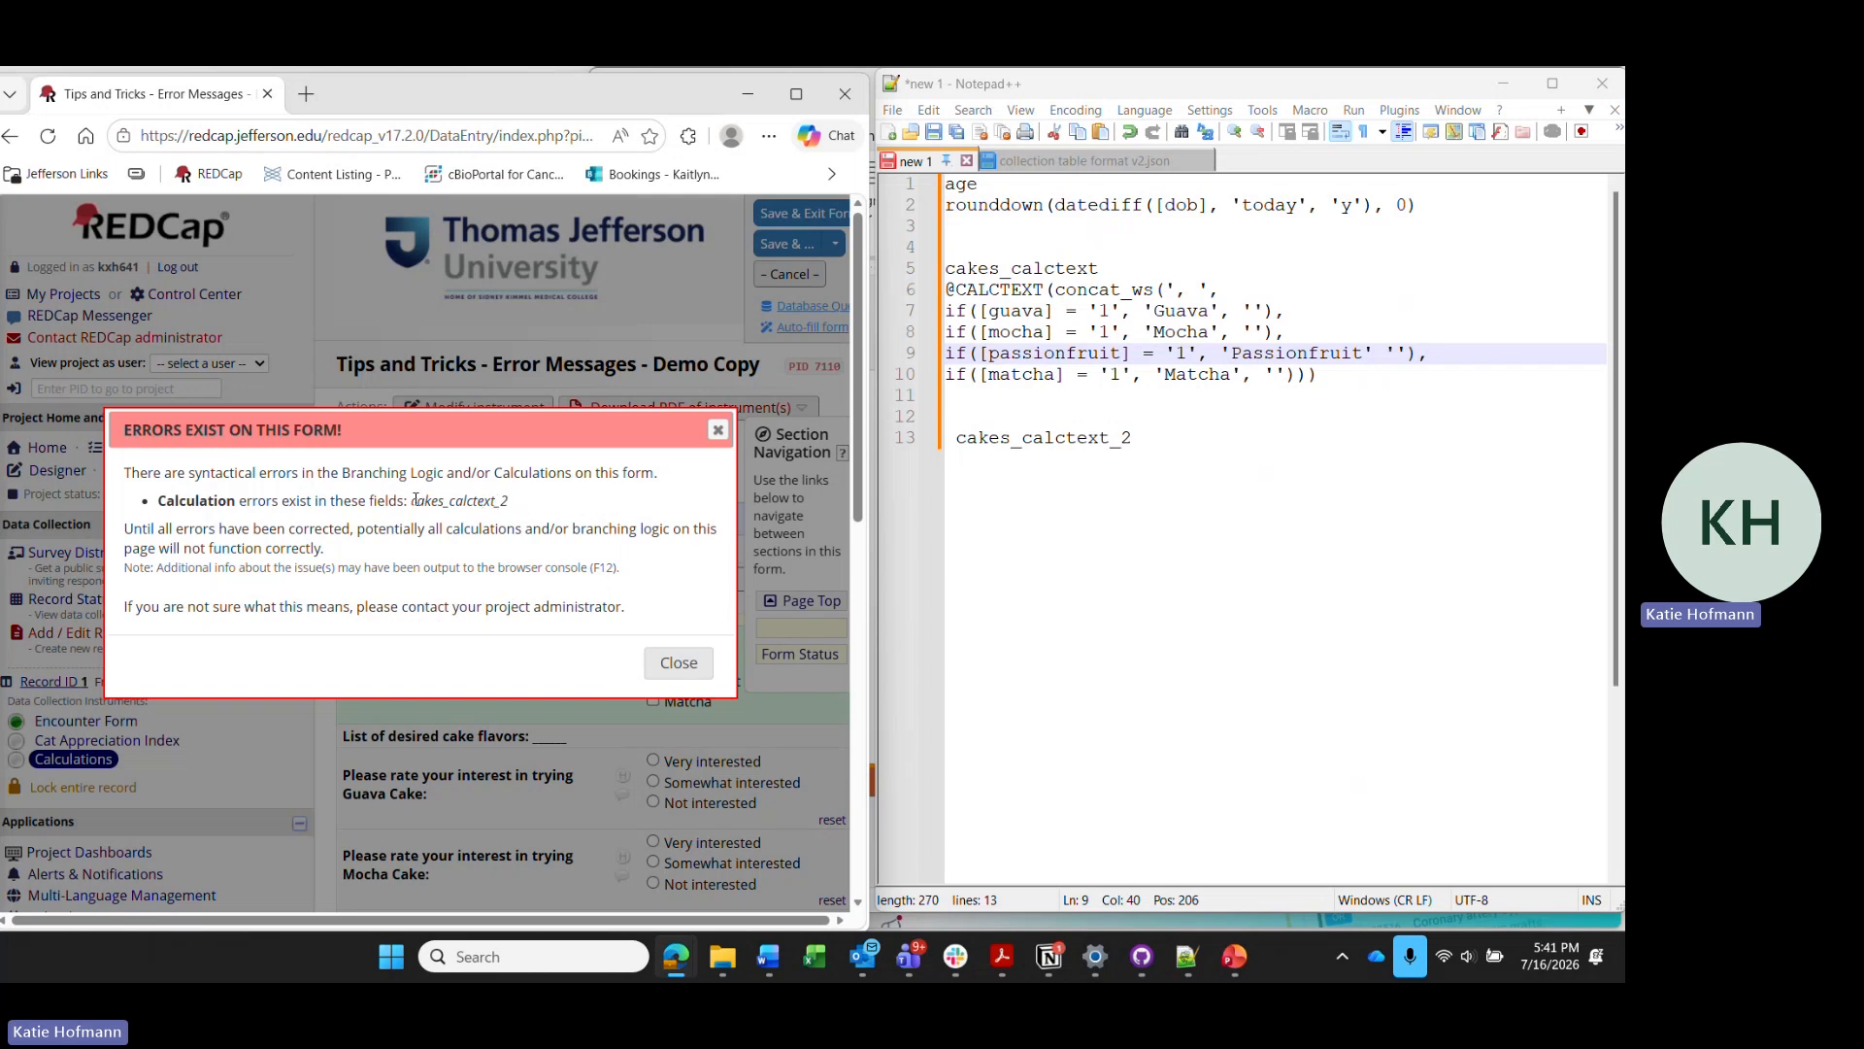
{"action": "left_click_drag", "start_coordinate": [417, 500], "coordinate": [509, 502]}
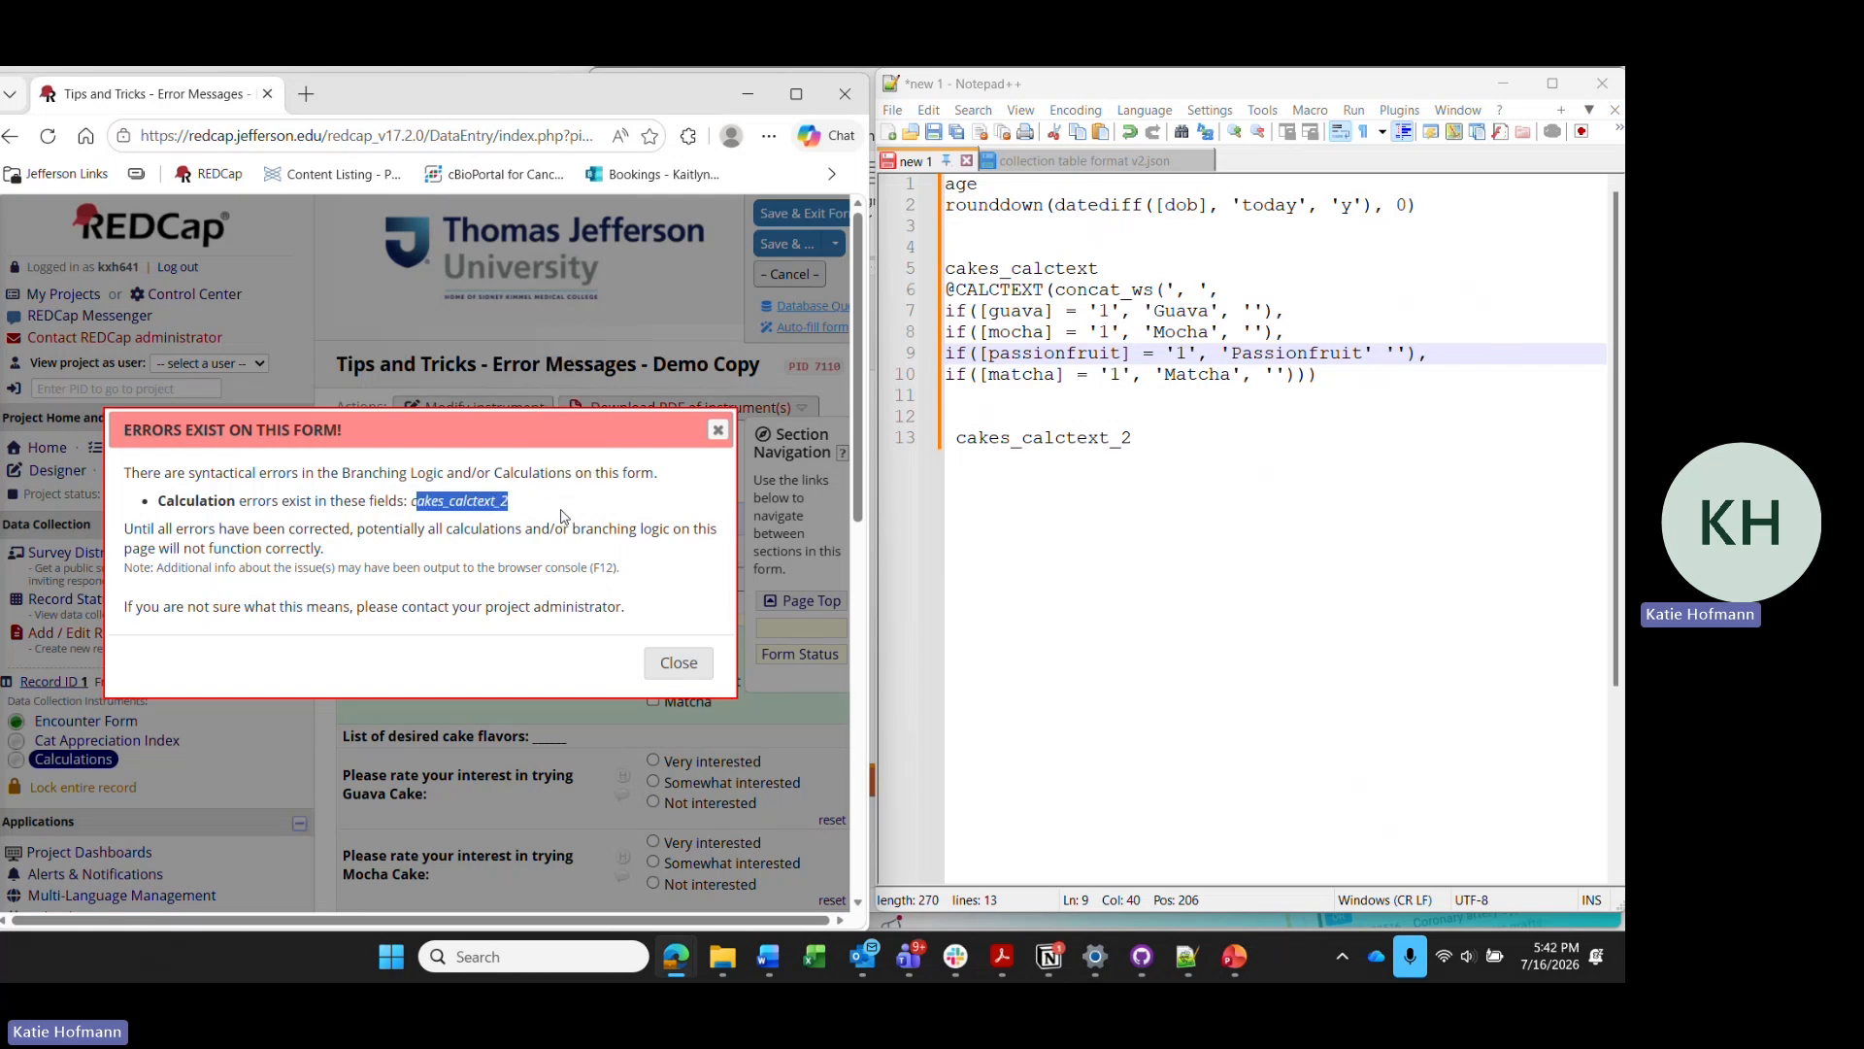
{"action": "left_click", "coordinate": [536, 530]}
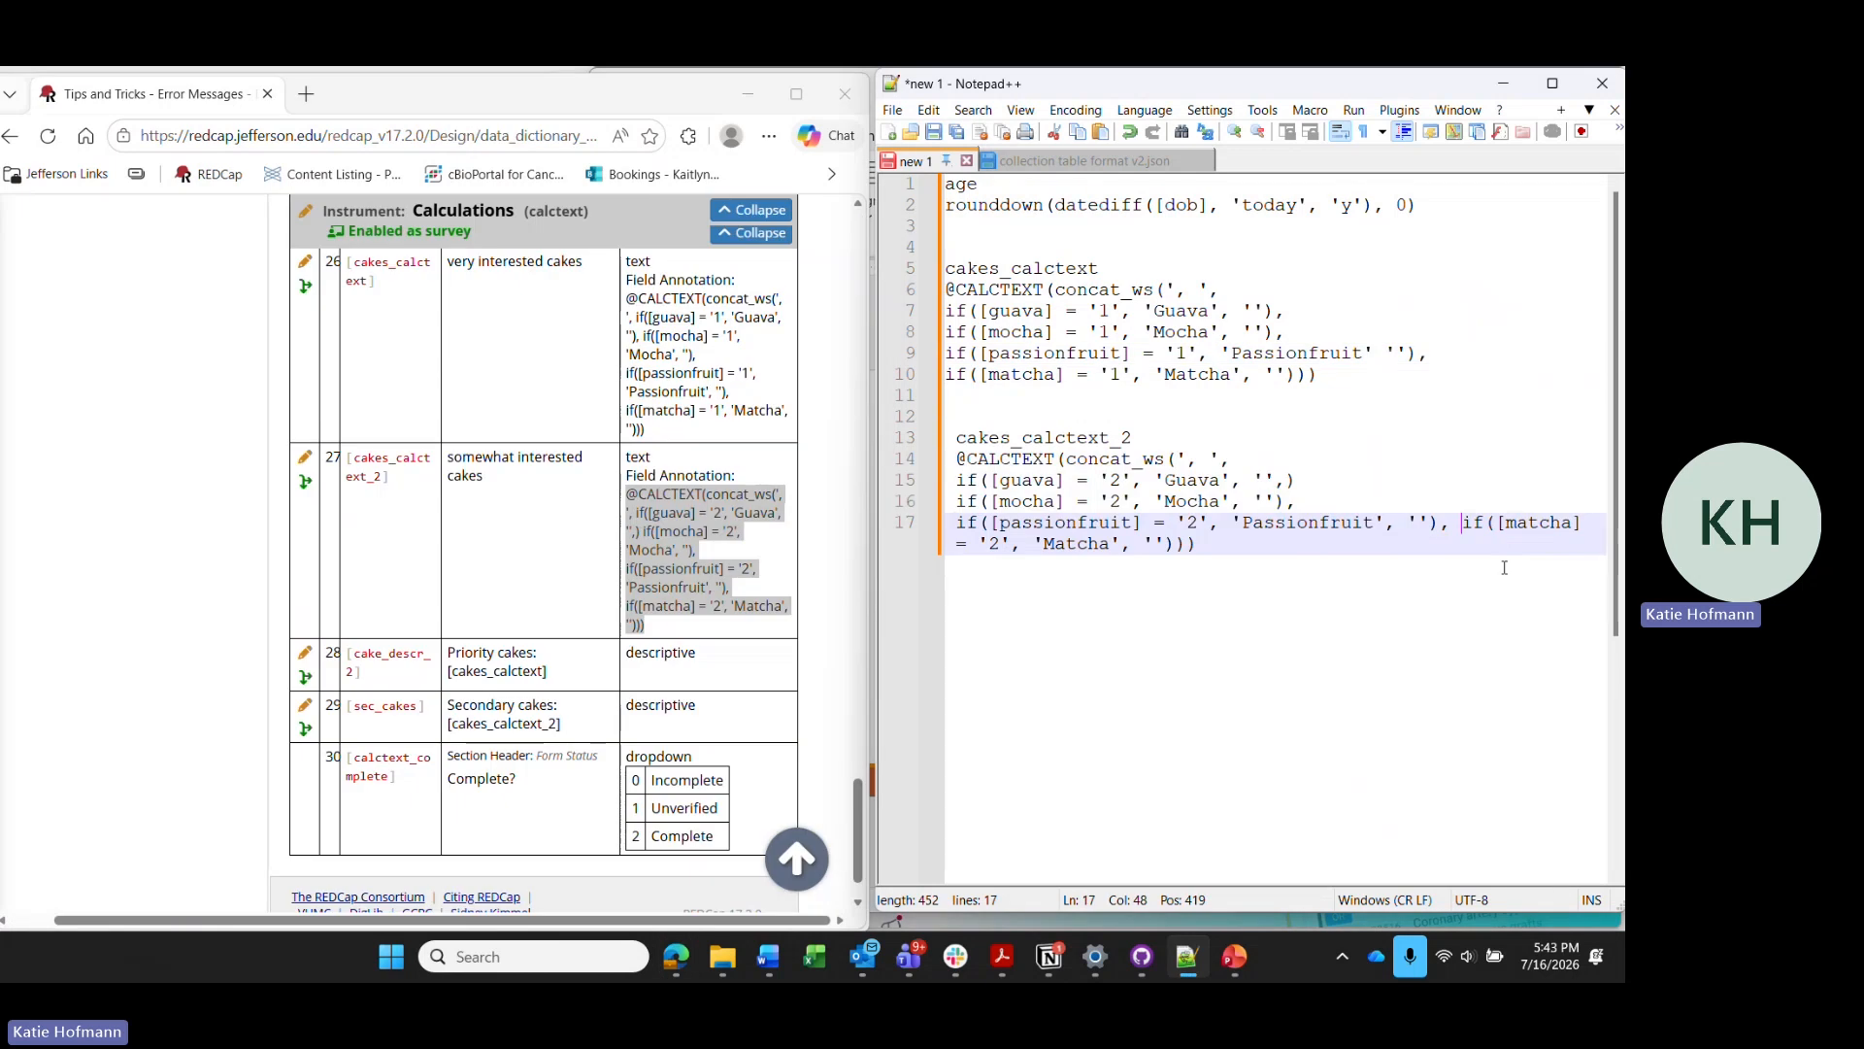
Put the matcha if statement of the cakes_calctext_2 formula on its own line in Notepad++.
{"action": "key", "text": "Return"}
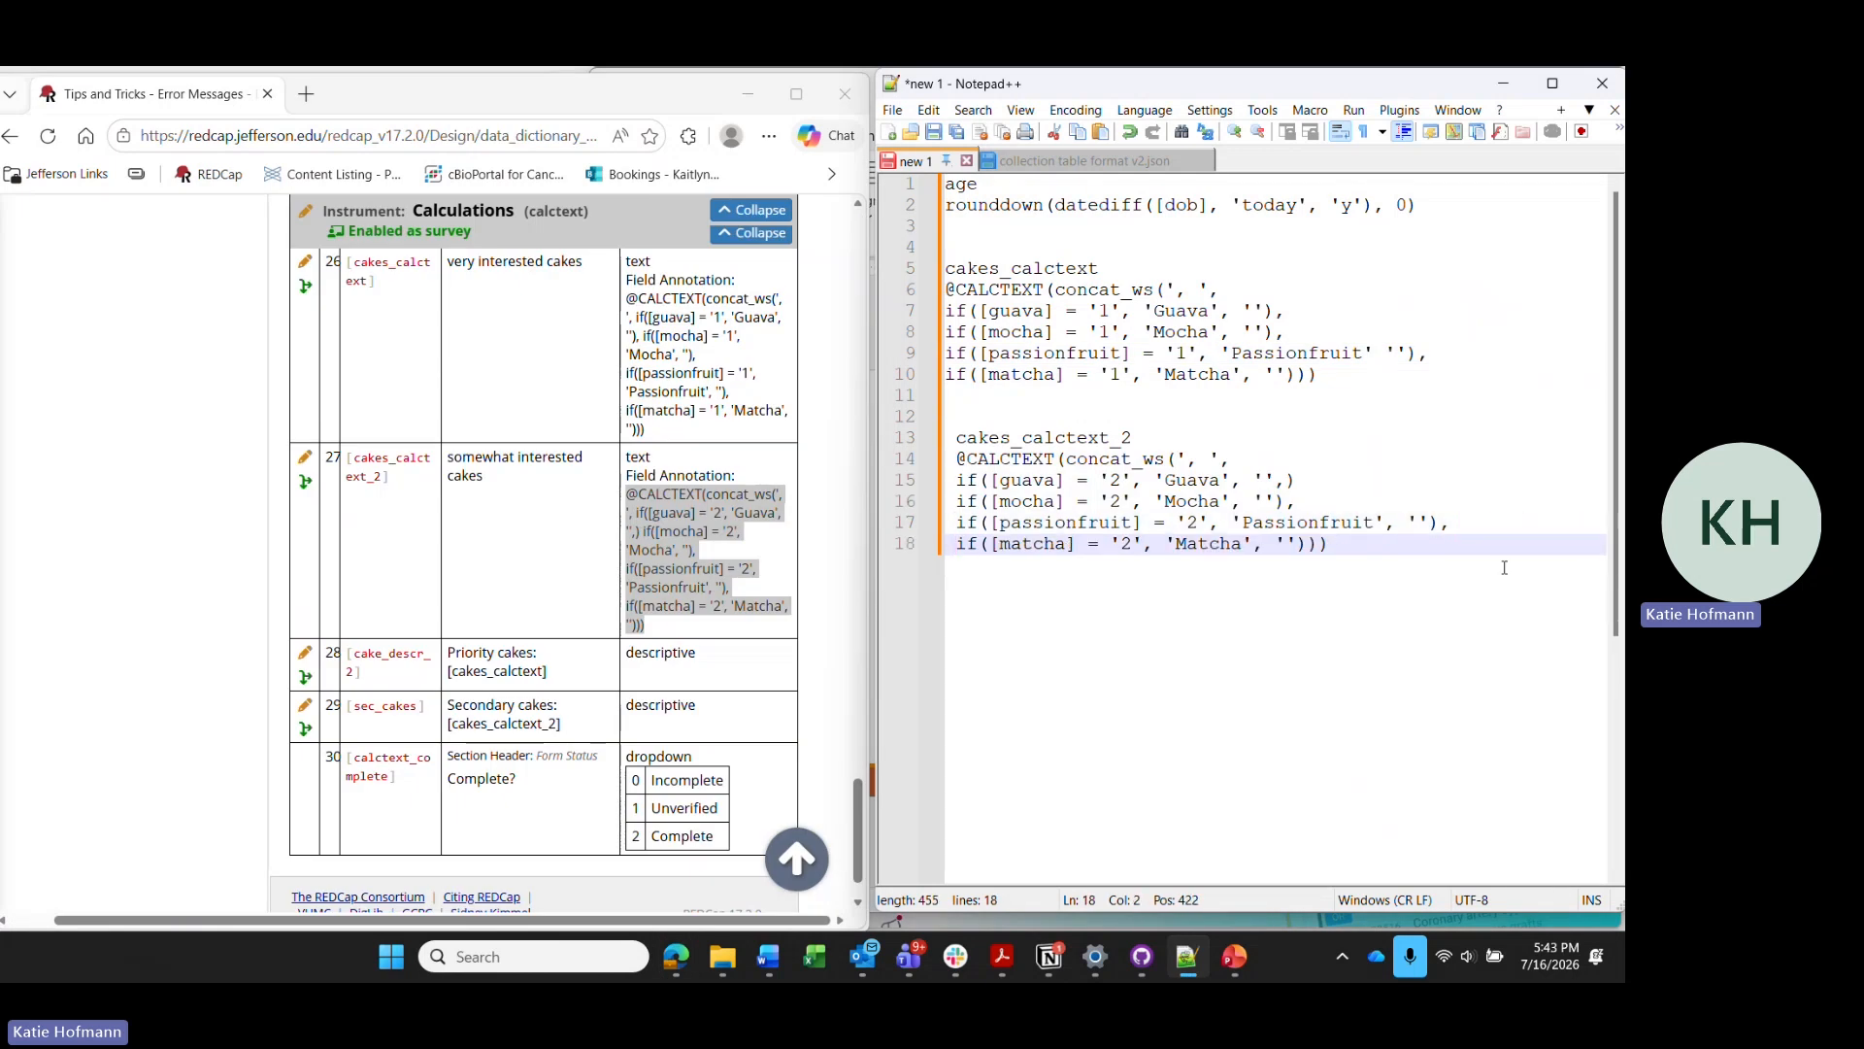
{"action": "left_click", "coordinate": [1329, 543]}
In REDCap's Online Designer, edit the cakes_calctext_2 field of the Calculations instrument and open its field annotation in the Logic Editor.
{"action": "scroll", "coordinate": [666, 578], "scroll_direction": "up", "scroll_amount": 20}
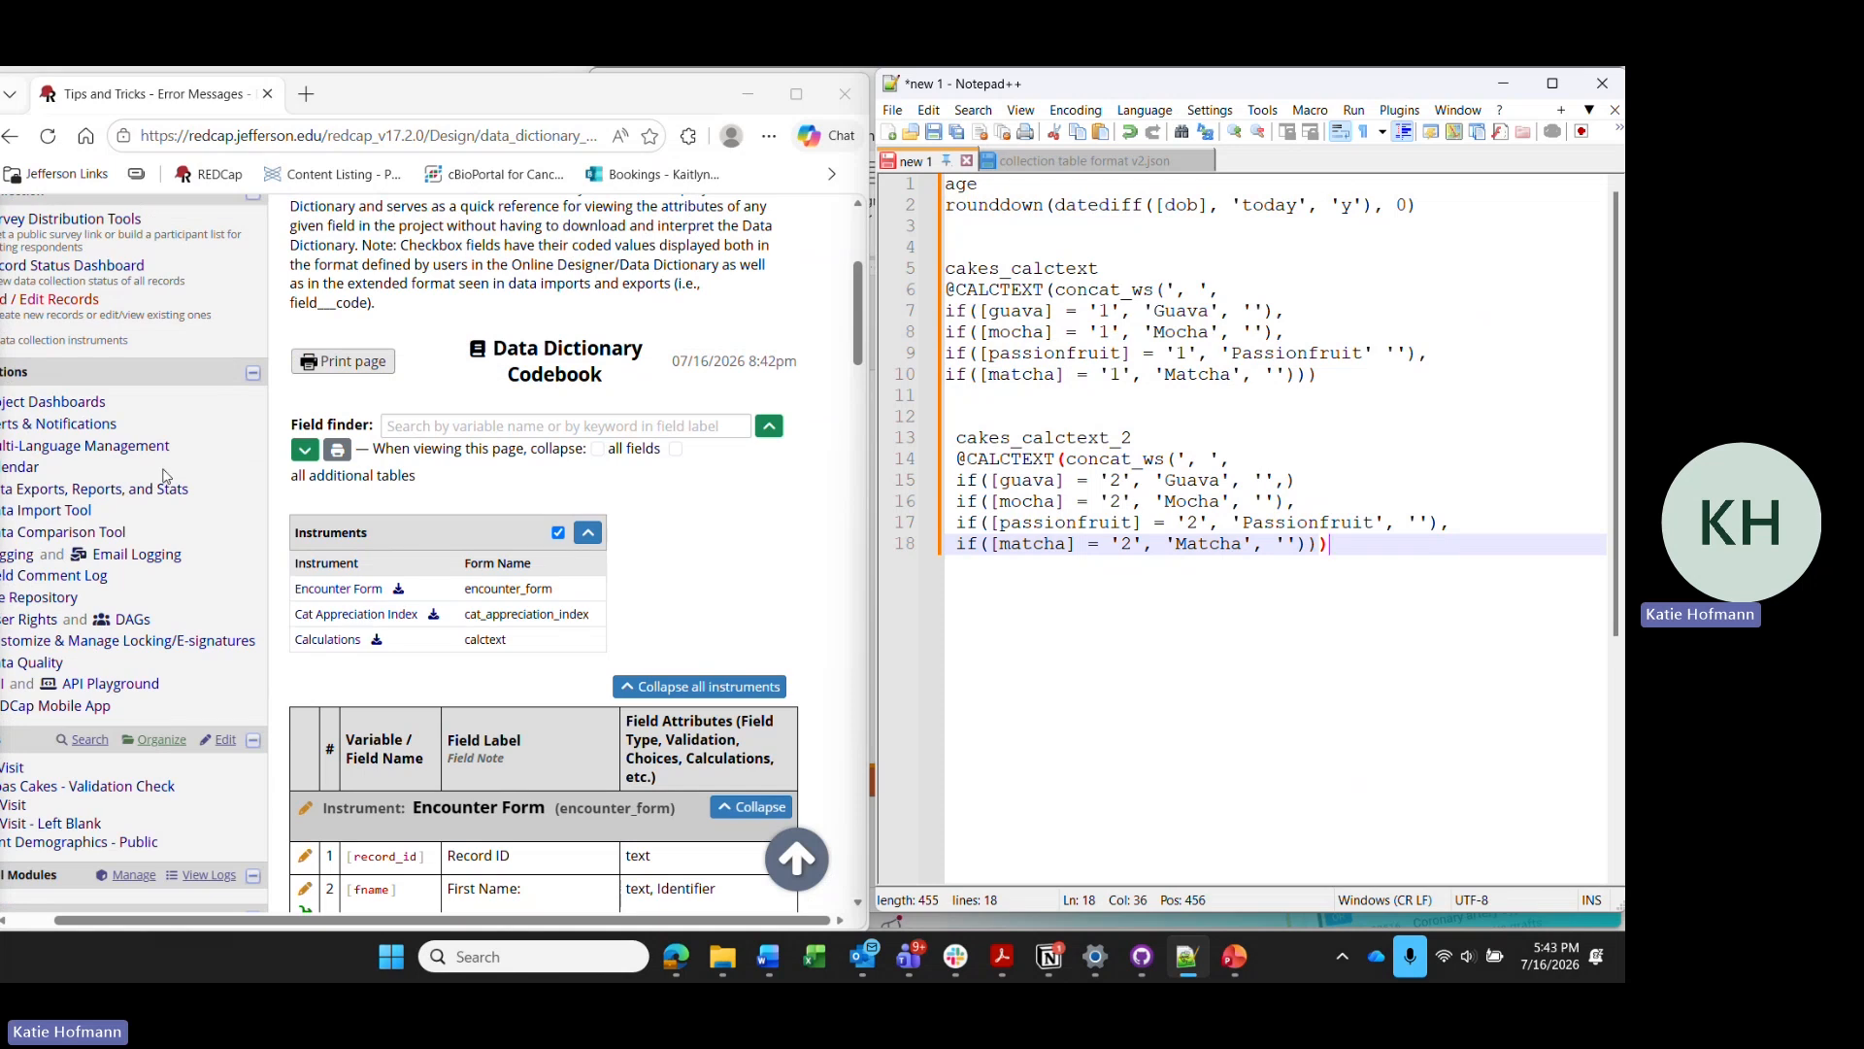
{"action": "scroll", "coordinate": [394, 536], "scroll_direction": "left", "scroll_amount": 1}
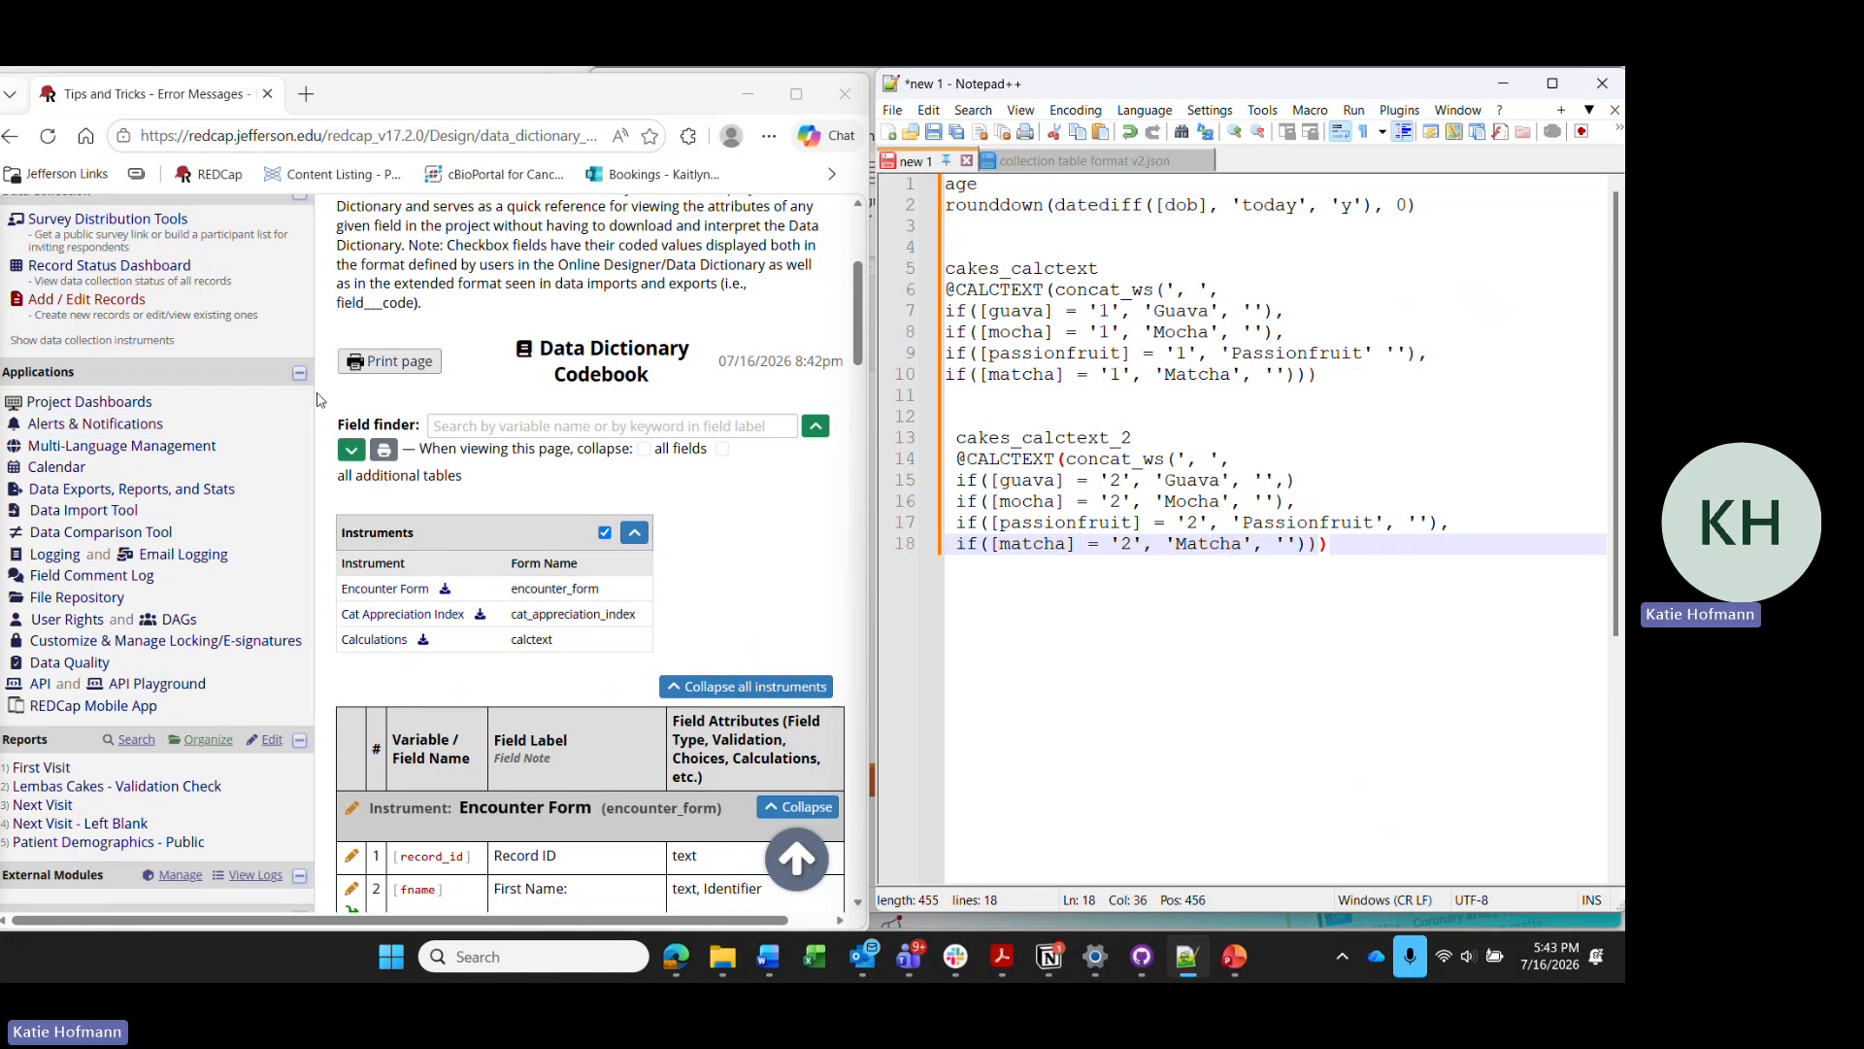
{"action": "scroll", "coordinate": [68, 377], "scroll_direction": "up", "scroll_amount": 2}
{"action": "left_click", "coordinate": [56, 292]}
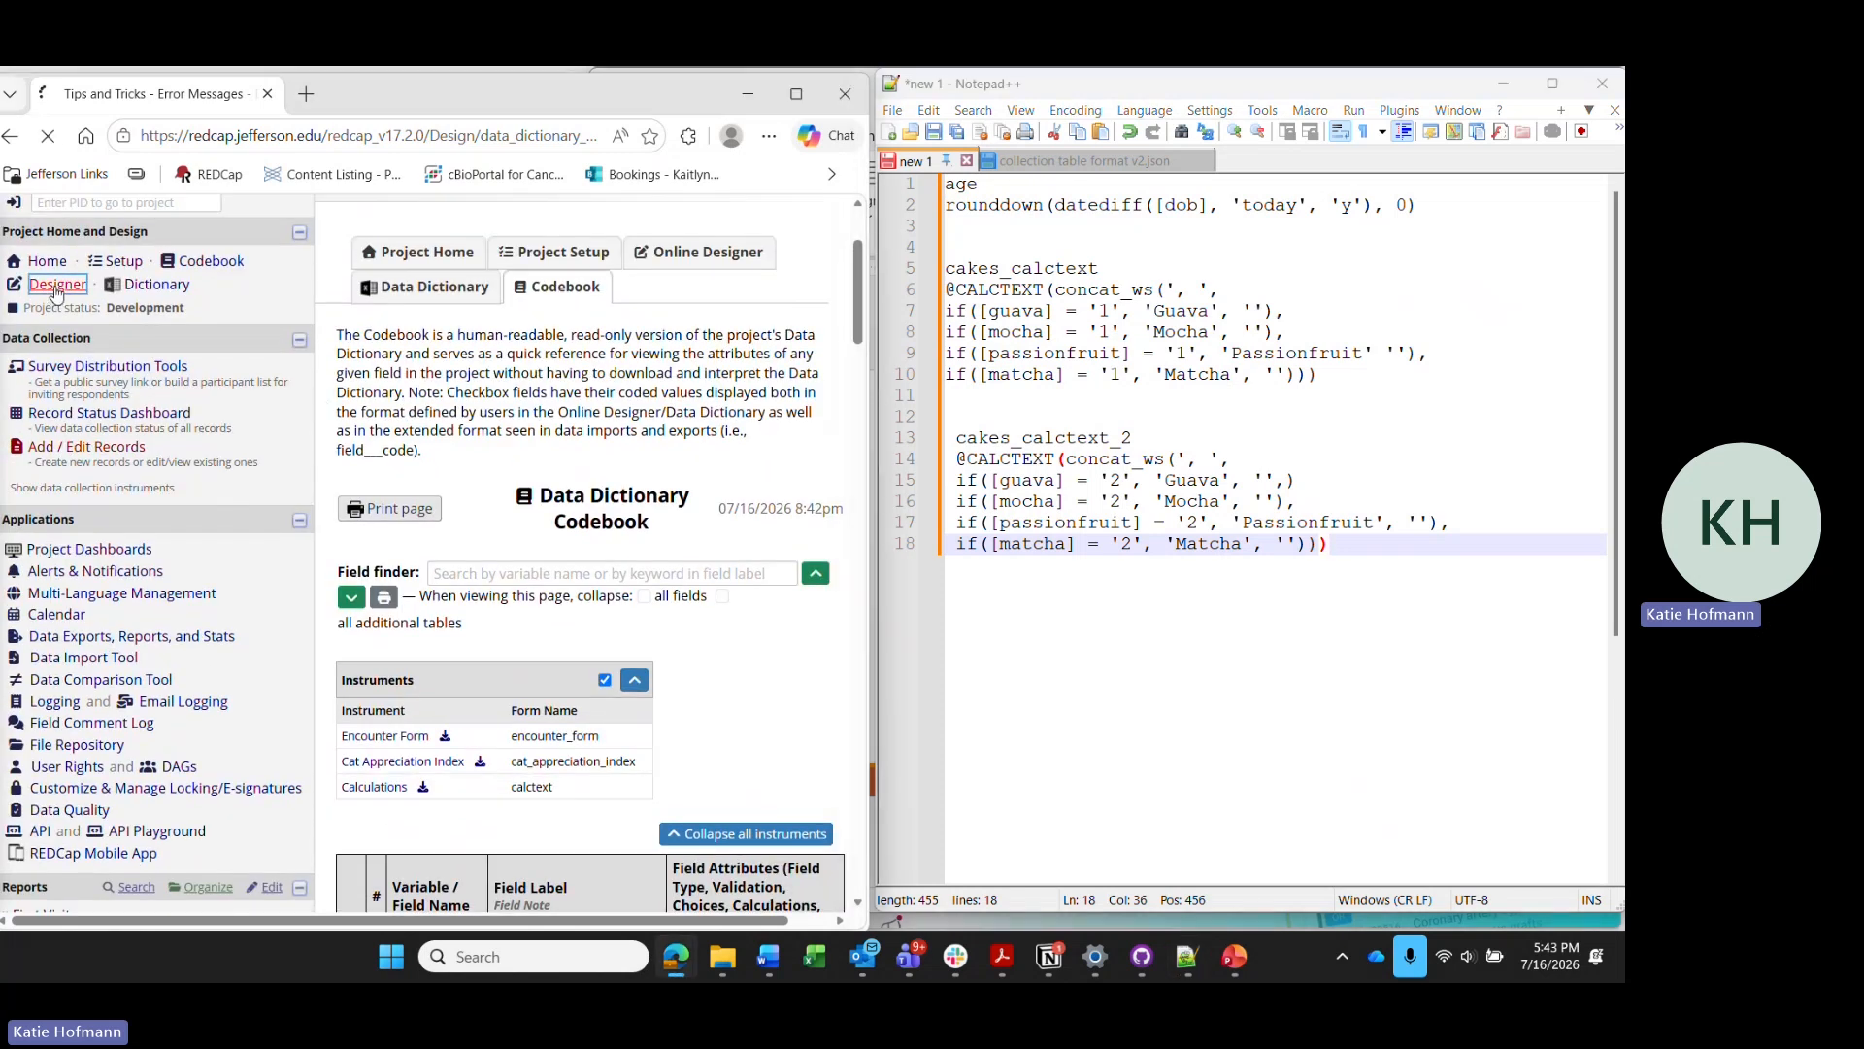
{"action": "scroll", "coordinate": [417, 616], "scroll_direction": "down", "scroll_amount": 3}
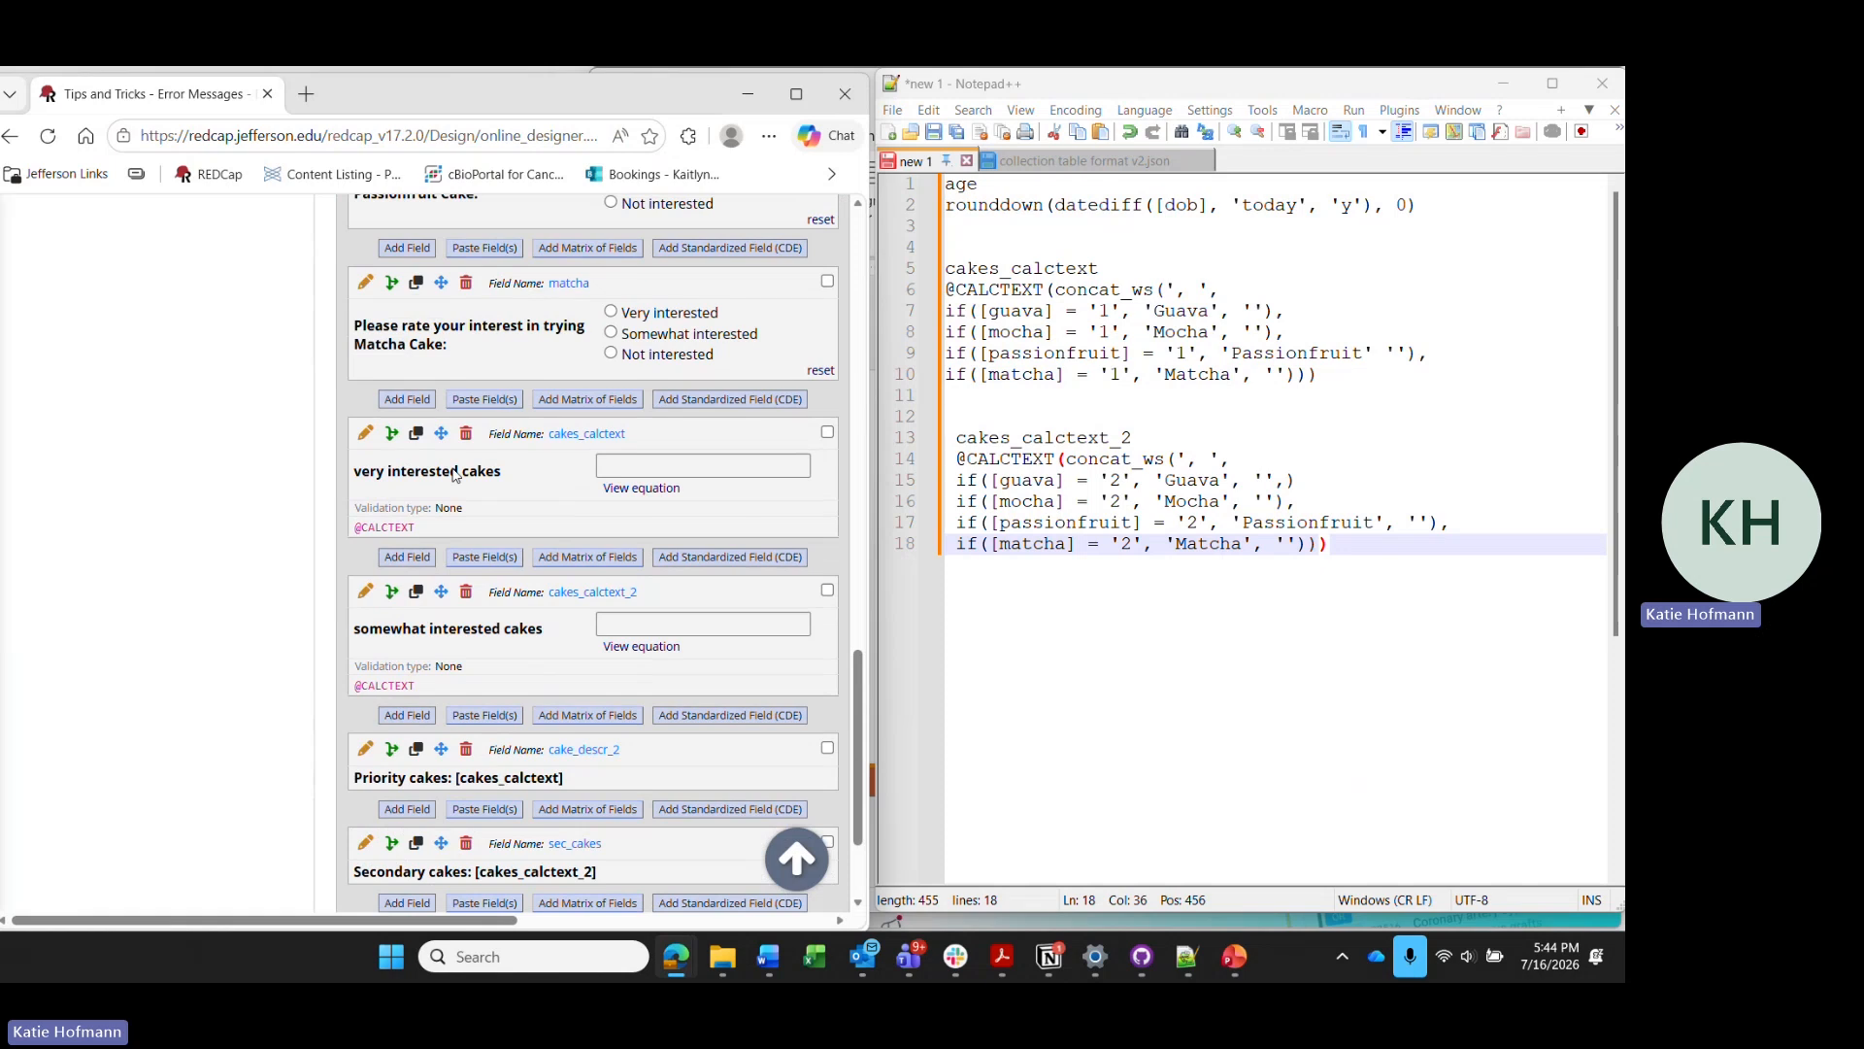
{"action": "left_click", "coordinate": [364, 592]}
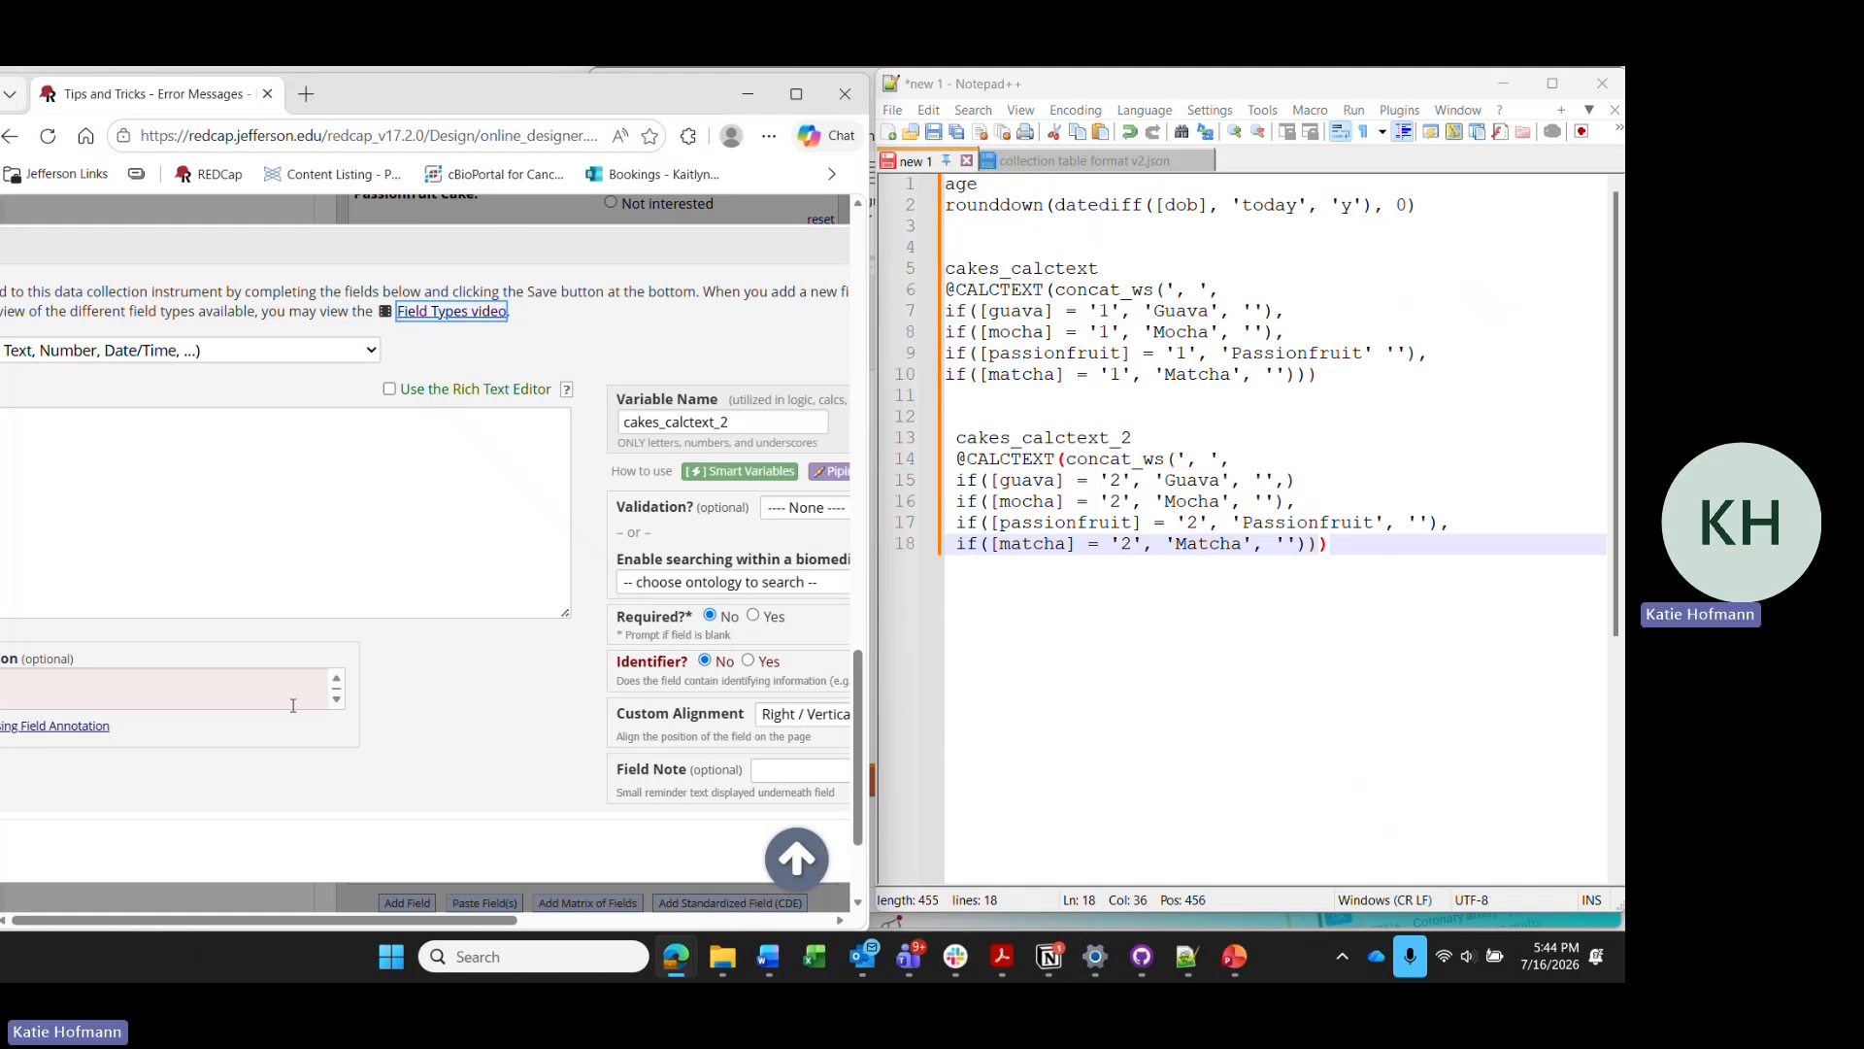
{"action": "left_click", "coordinate": [299, 687]}
{"action": "type", "text": "@CALCTEXT(concat_ws(', ', if([guava] = '2', 'Guava', '',) if([mocha] = '2', 'Mocha', ''), if([passionfruit] = '2', 'Passionfruit', ''), if([matcha] = '2', 'Matcha', '')))"}
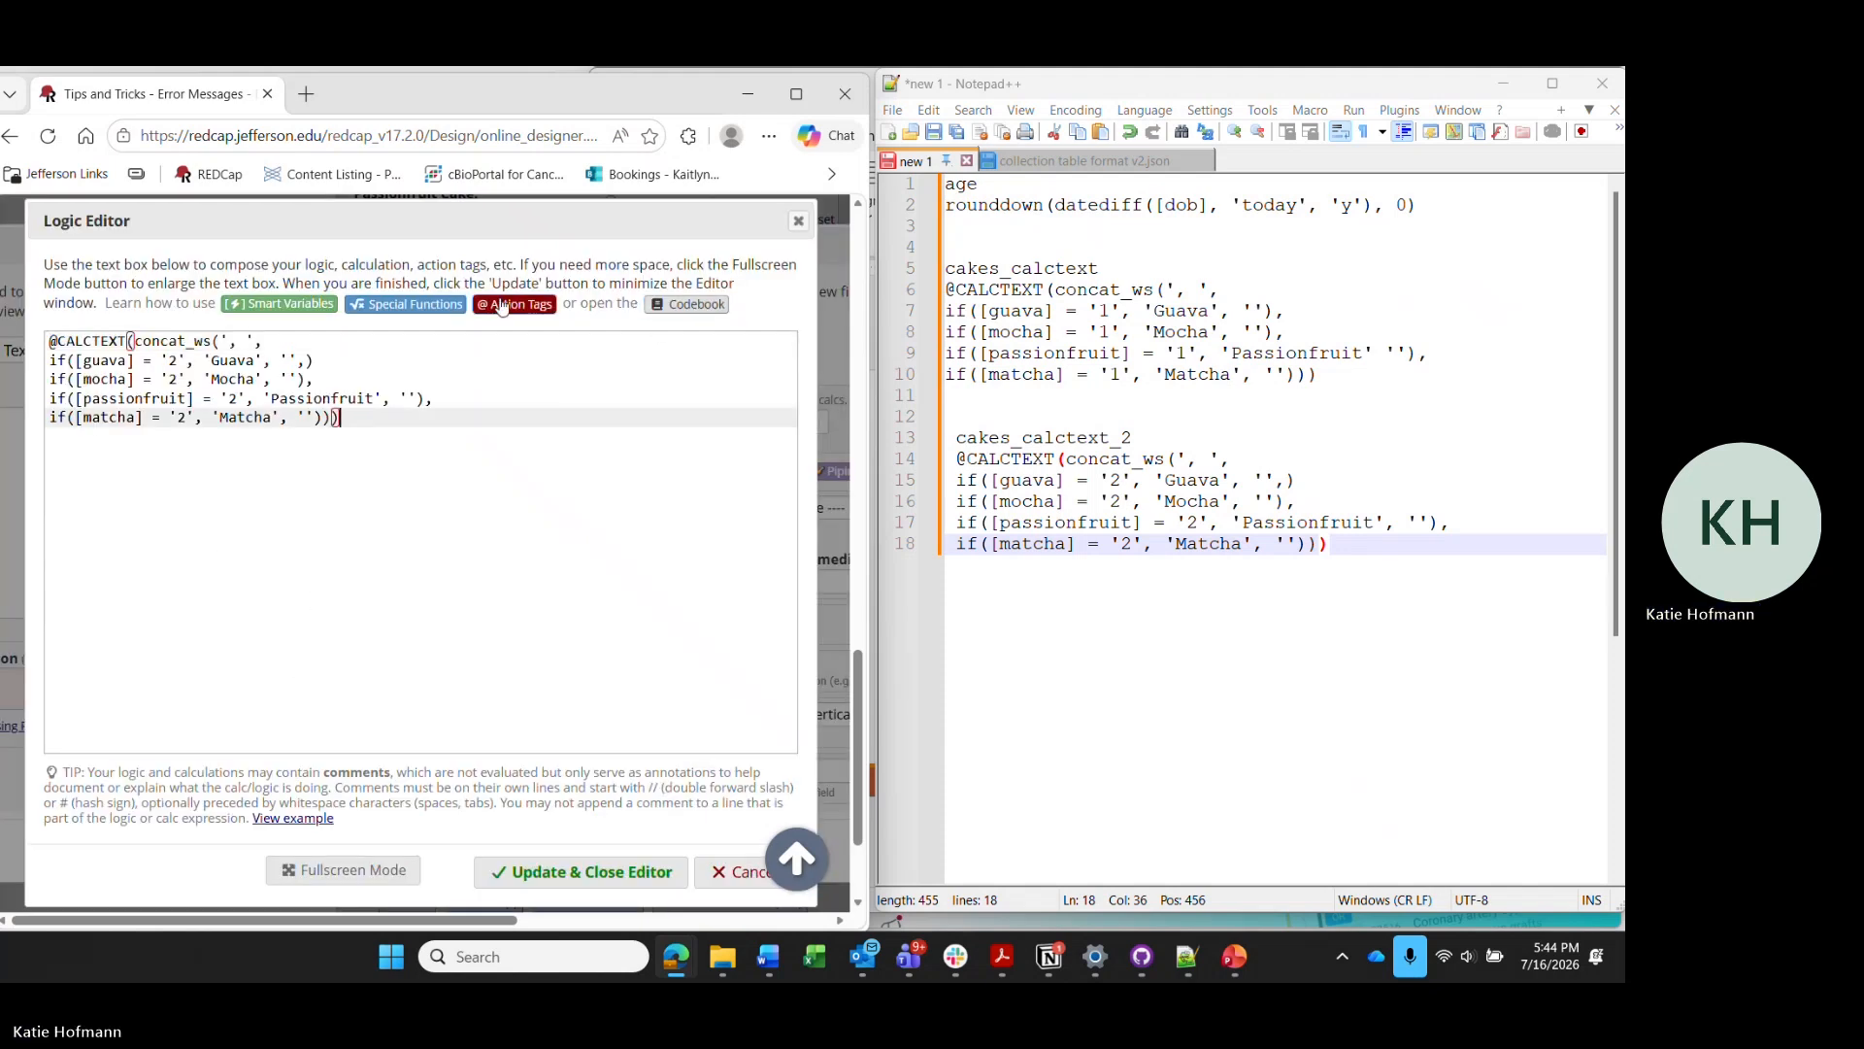
Look up concat_ws in the Special Functions reference and check the cakes_calctext_2 separator, quotes and comma against its syntax.
{"action": "left_click", "coordinate": [405, 304]}
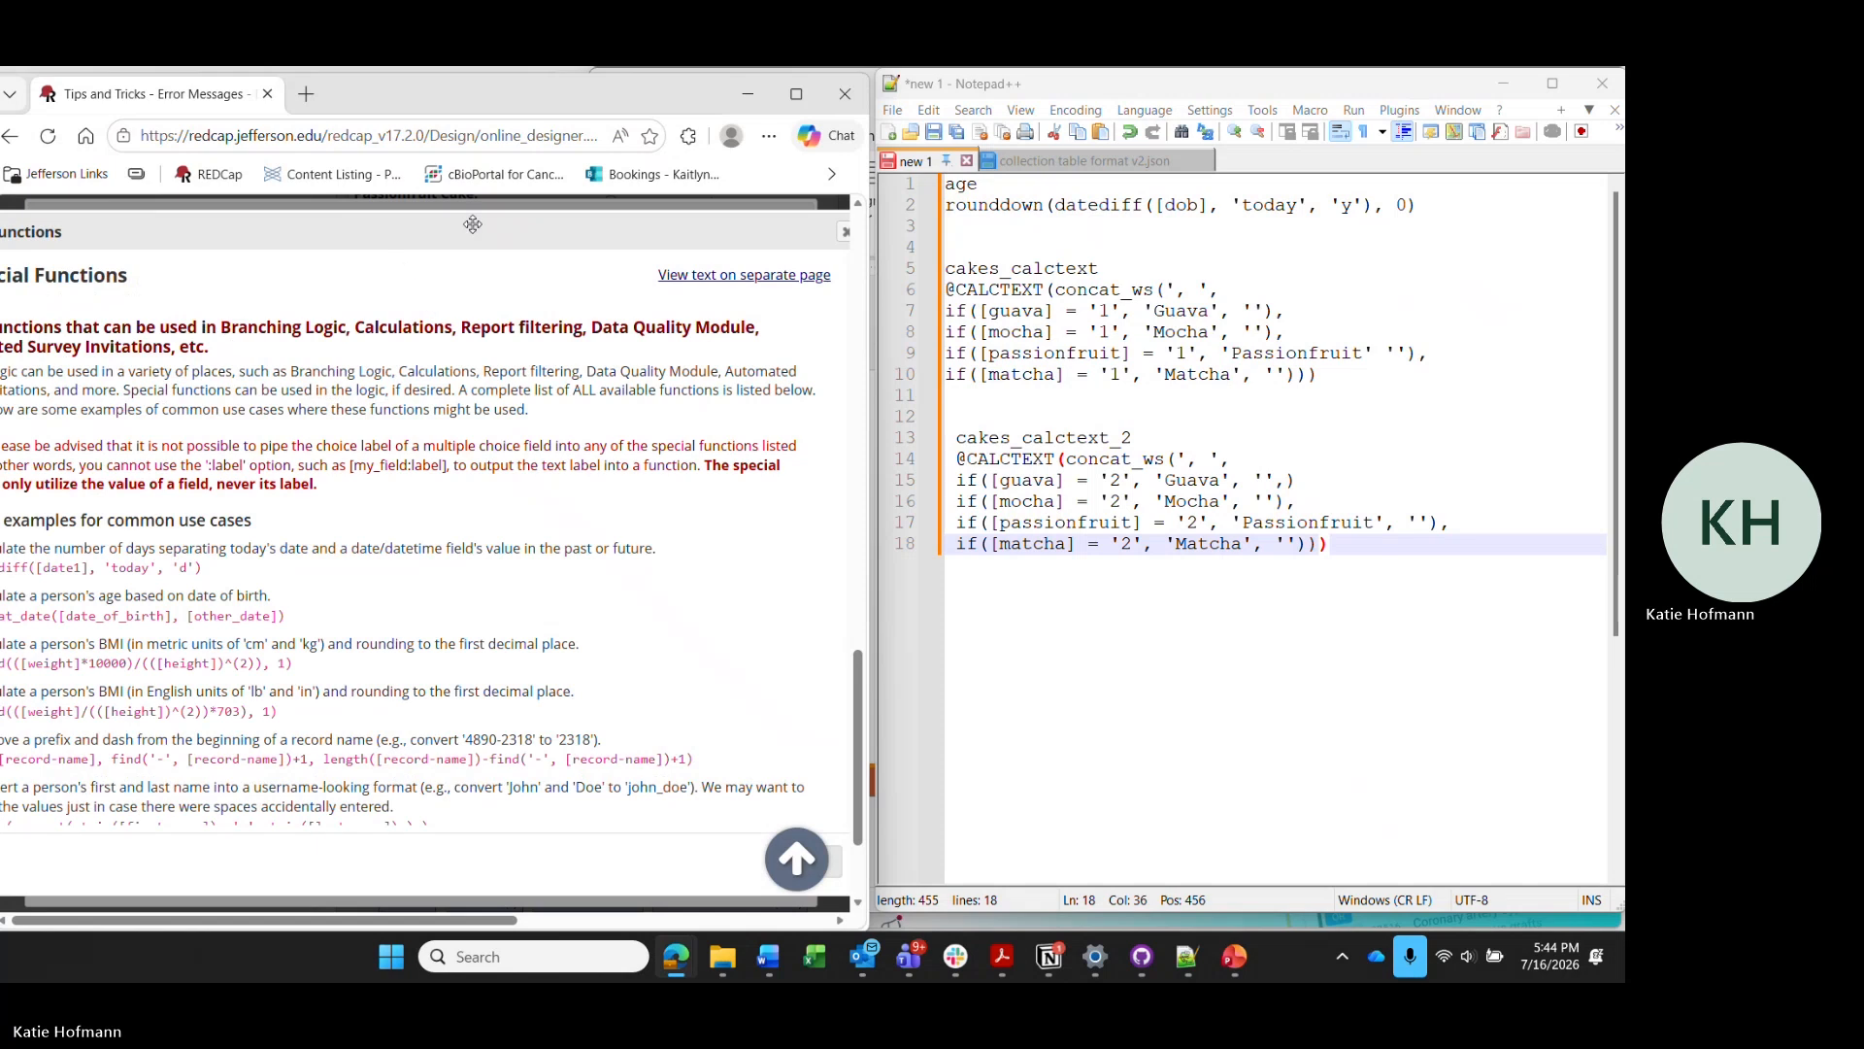
{"action": "scroll", "coordinate": [403, 727], "scroll_direction": "down", "scroll_amount": 5}
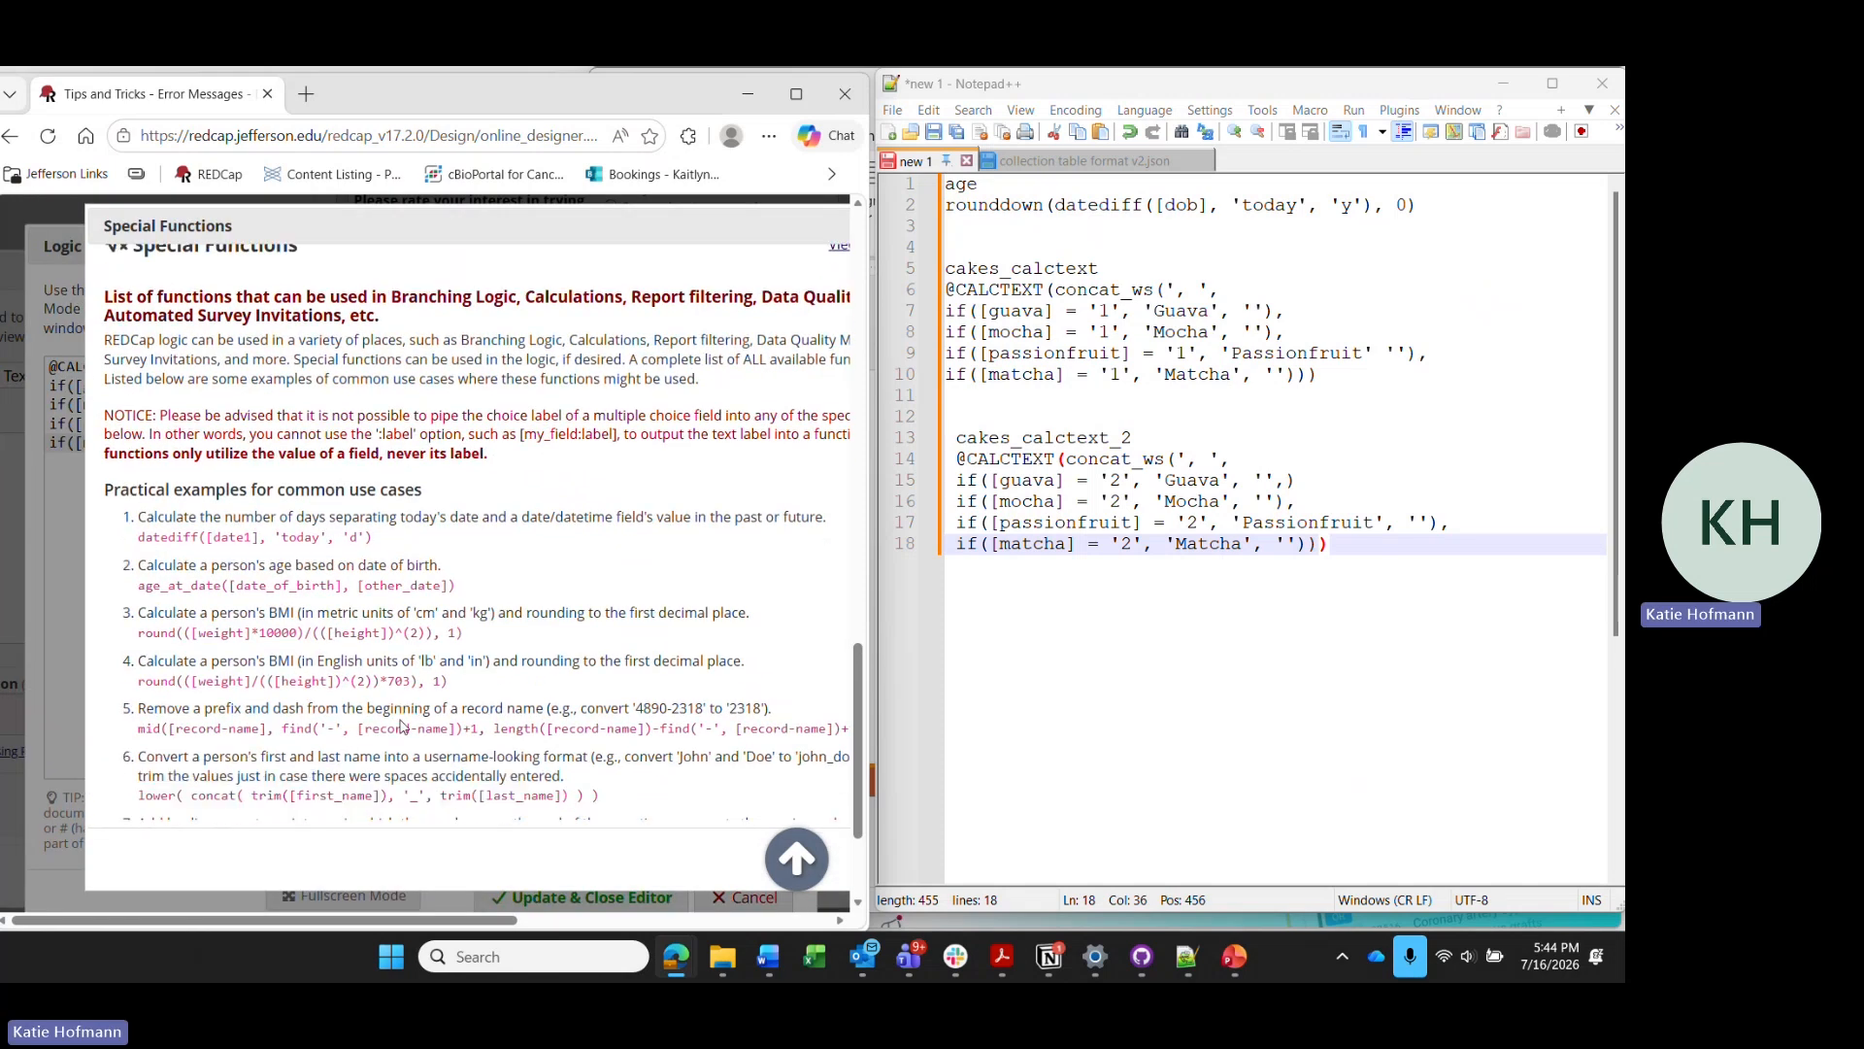
{"action": "scroll", "coordinate": [403, 726], "scroll_direction": "down", "scroll_amount": 10}
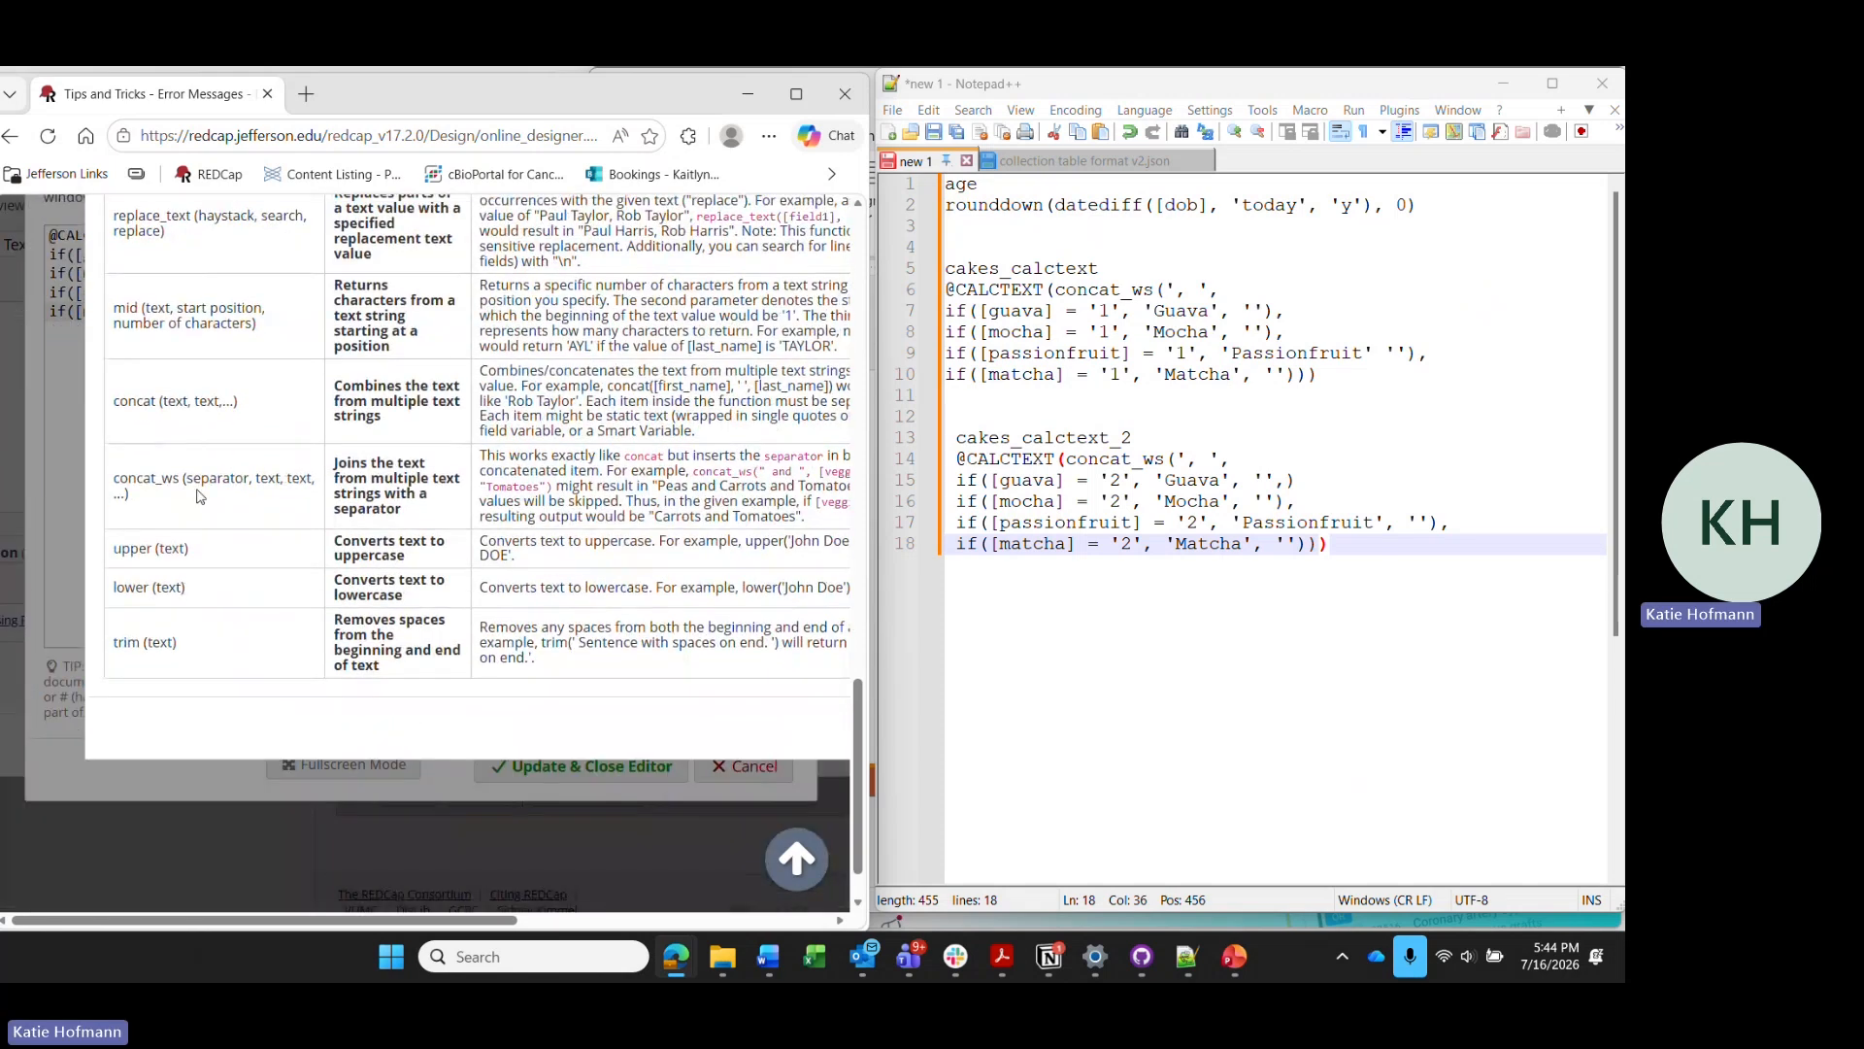
{"action": "left_click_drag", "start_coordinate": [255, 480], "coordinate": [249, 480]}
{"action": "left_click", "coordinate": [1204, 410]}
{"action": "left_click_drag", "start_coordinate": [1211, 458], "coordinate": [1187, 458]}
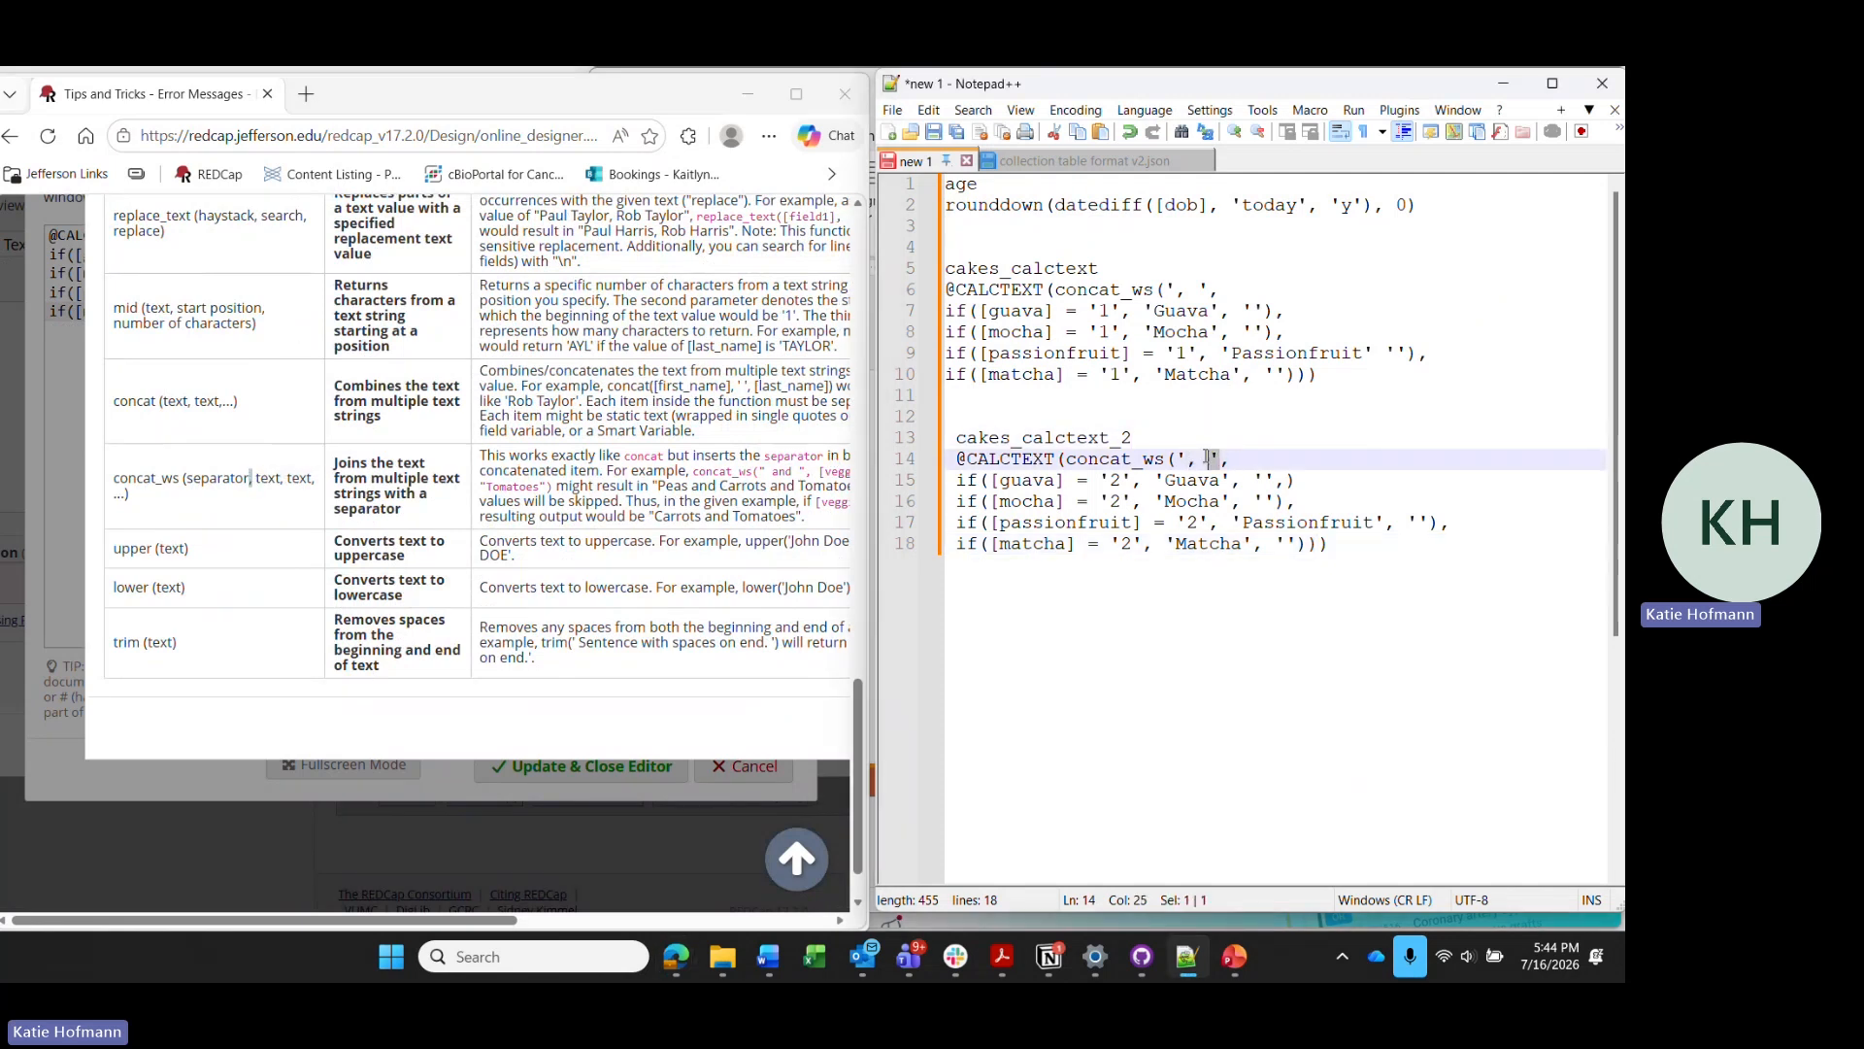
{"action": "left_click", "coordinate": [1232, 458]}
{"action": "double_click", "coordinate": [268, 477]}
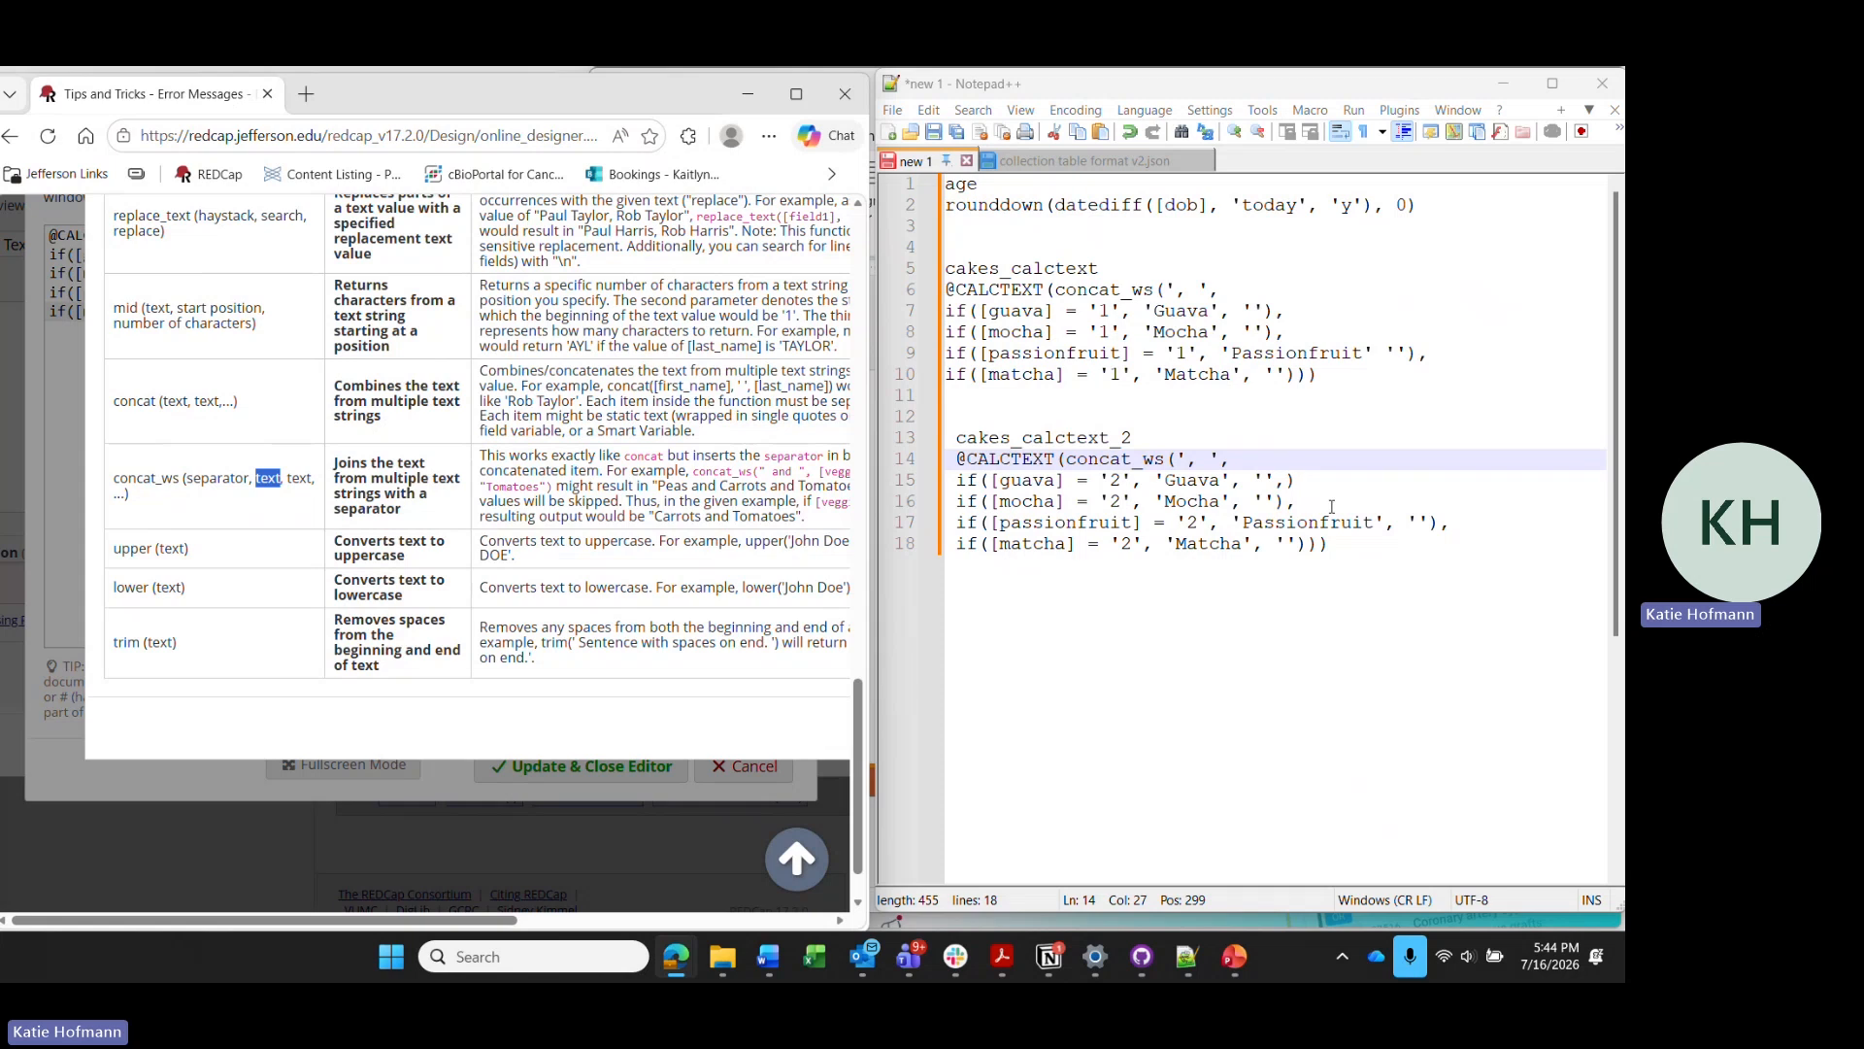
In Notepad++, move the guava statement's last comma in cakes_calctext_2 from inside to after the closing parenthesis.
{"action": "left_click", "coordinate": [984, 480]}
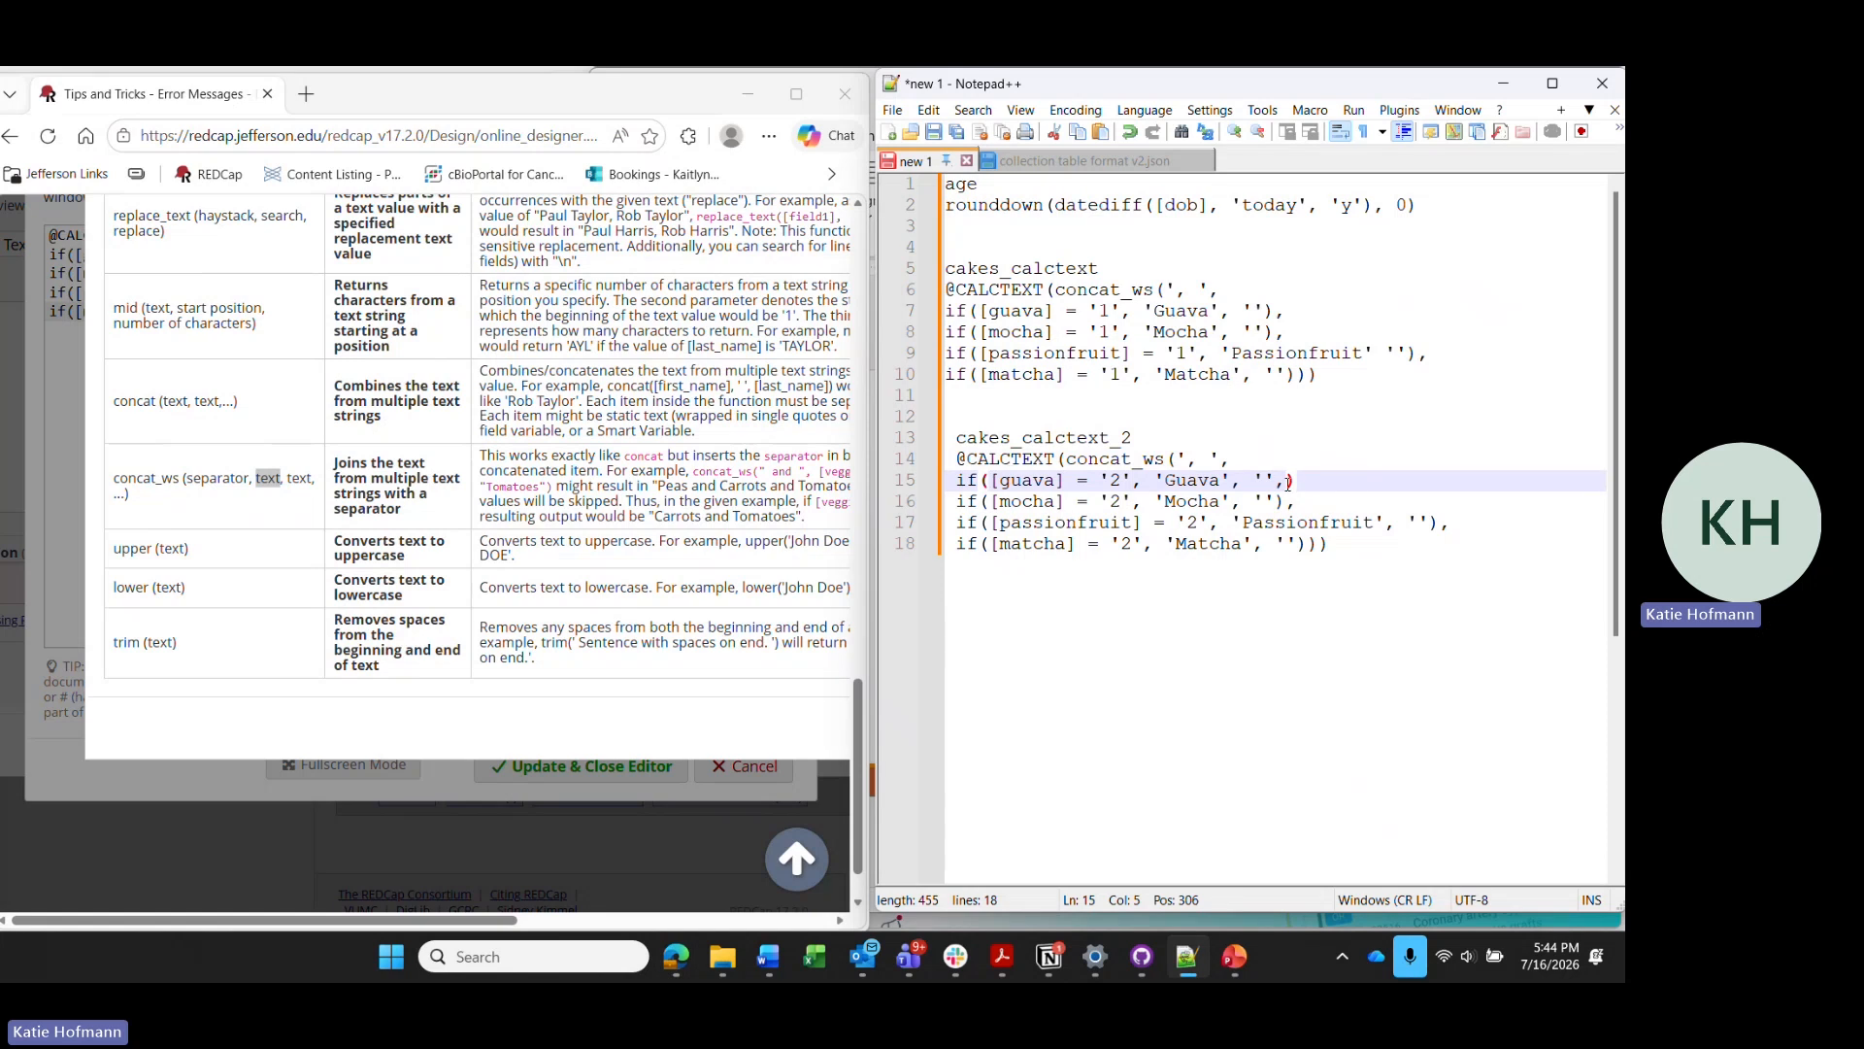
{"action": "left_click_drag", "start_coordinate": [1289, 481], "coordinate": [1279, 485]}
{"action": "key", "text": "Delete"}
{"action": "left_click", "coordinate": [1295, 483]}
{"action": "left_click", "coordinate": [1283, 478]}
{"action": "type", "text": ","}
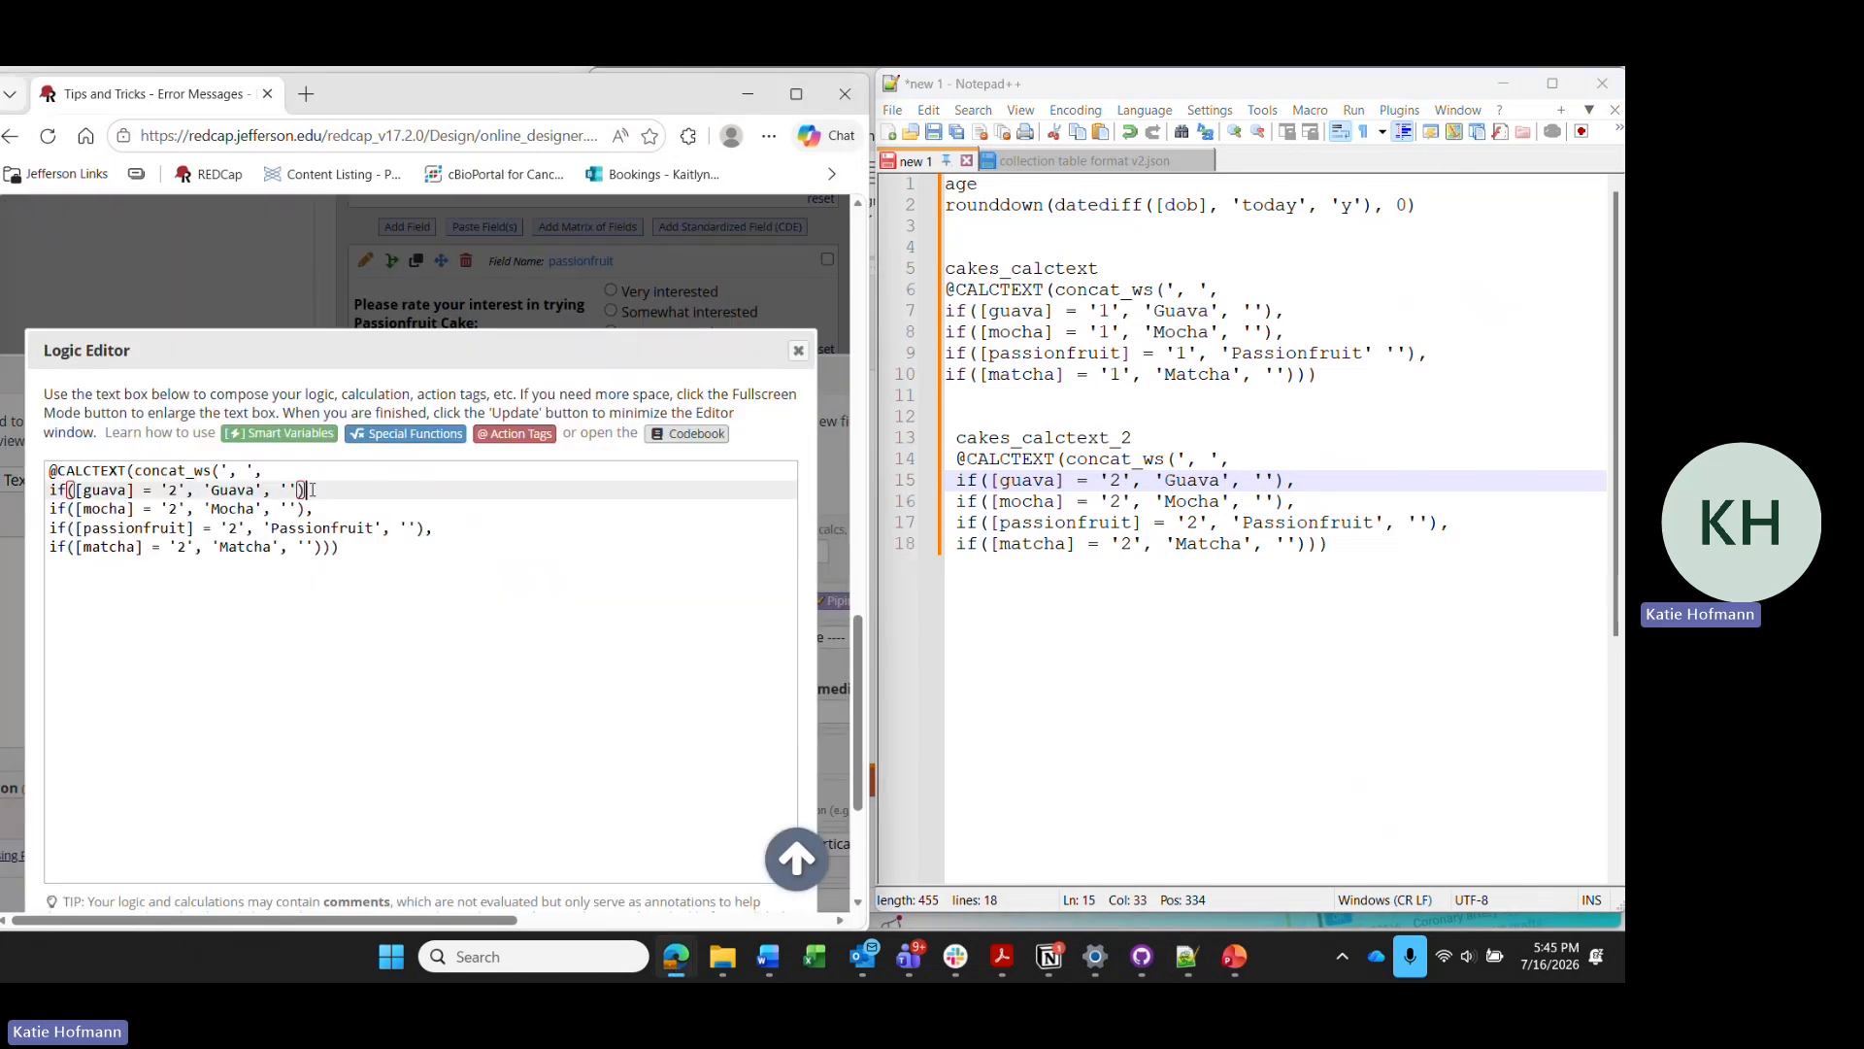
Add the comma after the guava statement's closing parenthesis in REDCap's Logic Editor, then update and save the cakes_calctext_2 field.
{"action": "type", "text": ","}
{"action": "scroll", "coordinate": [481, 312], "scroll_direction": "down", "scroll_amount": 3}
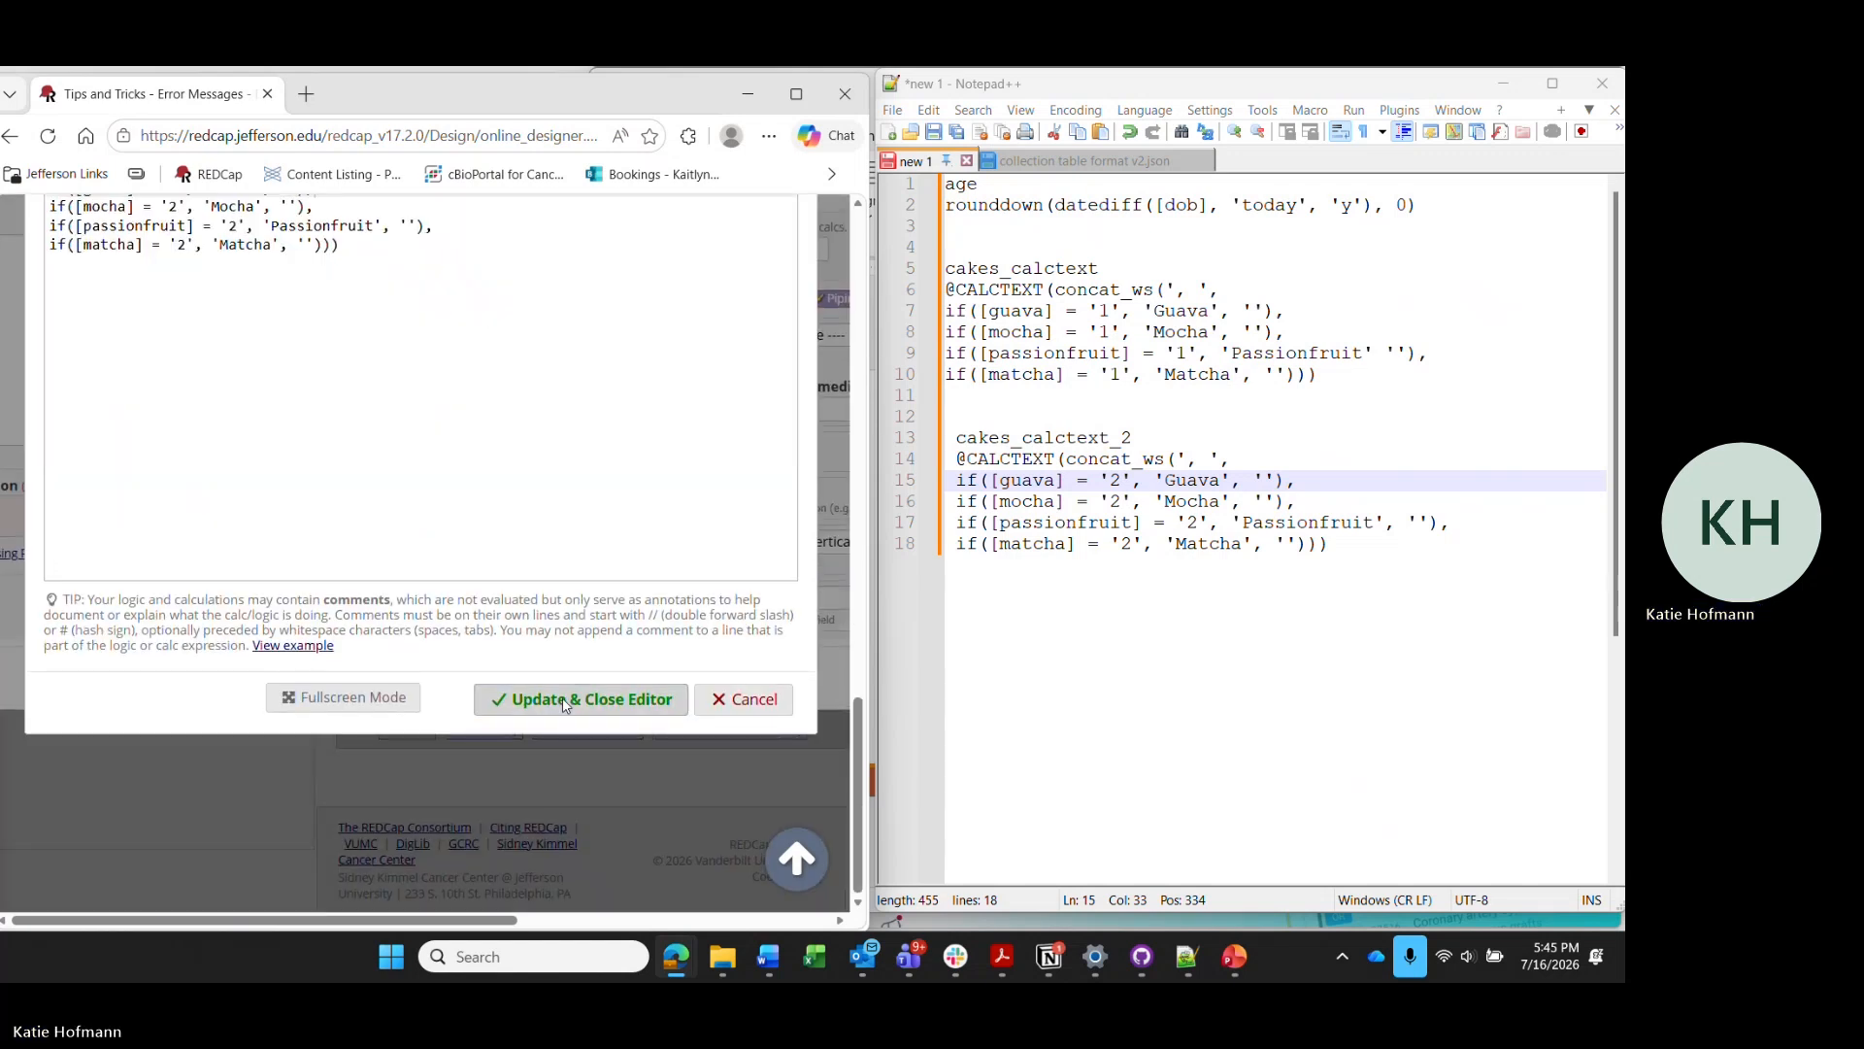
{"action": "left_click", "coordinate": [564, 701]}
{"action": "left_click", "coordinate": [391, 688]}
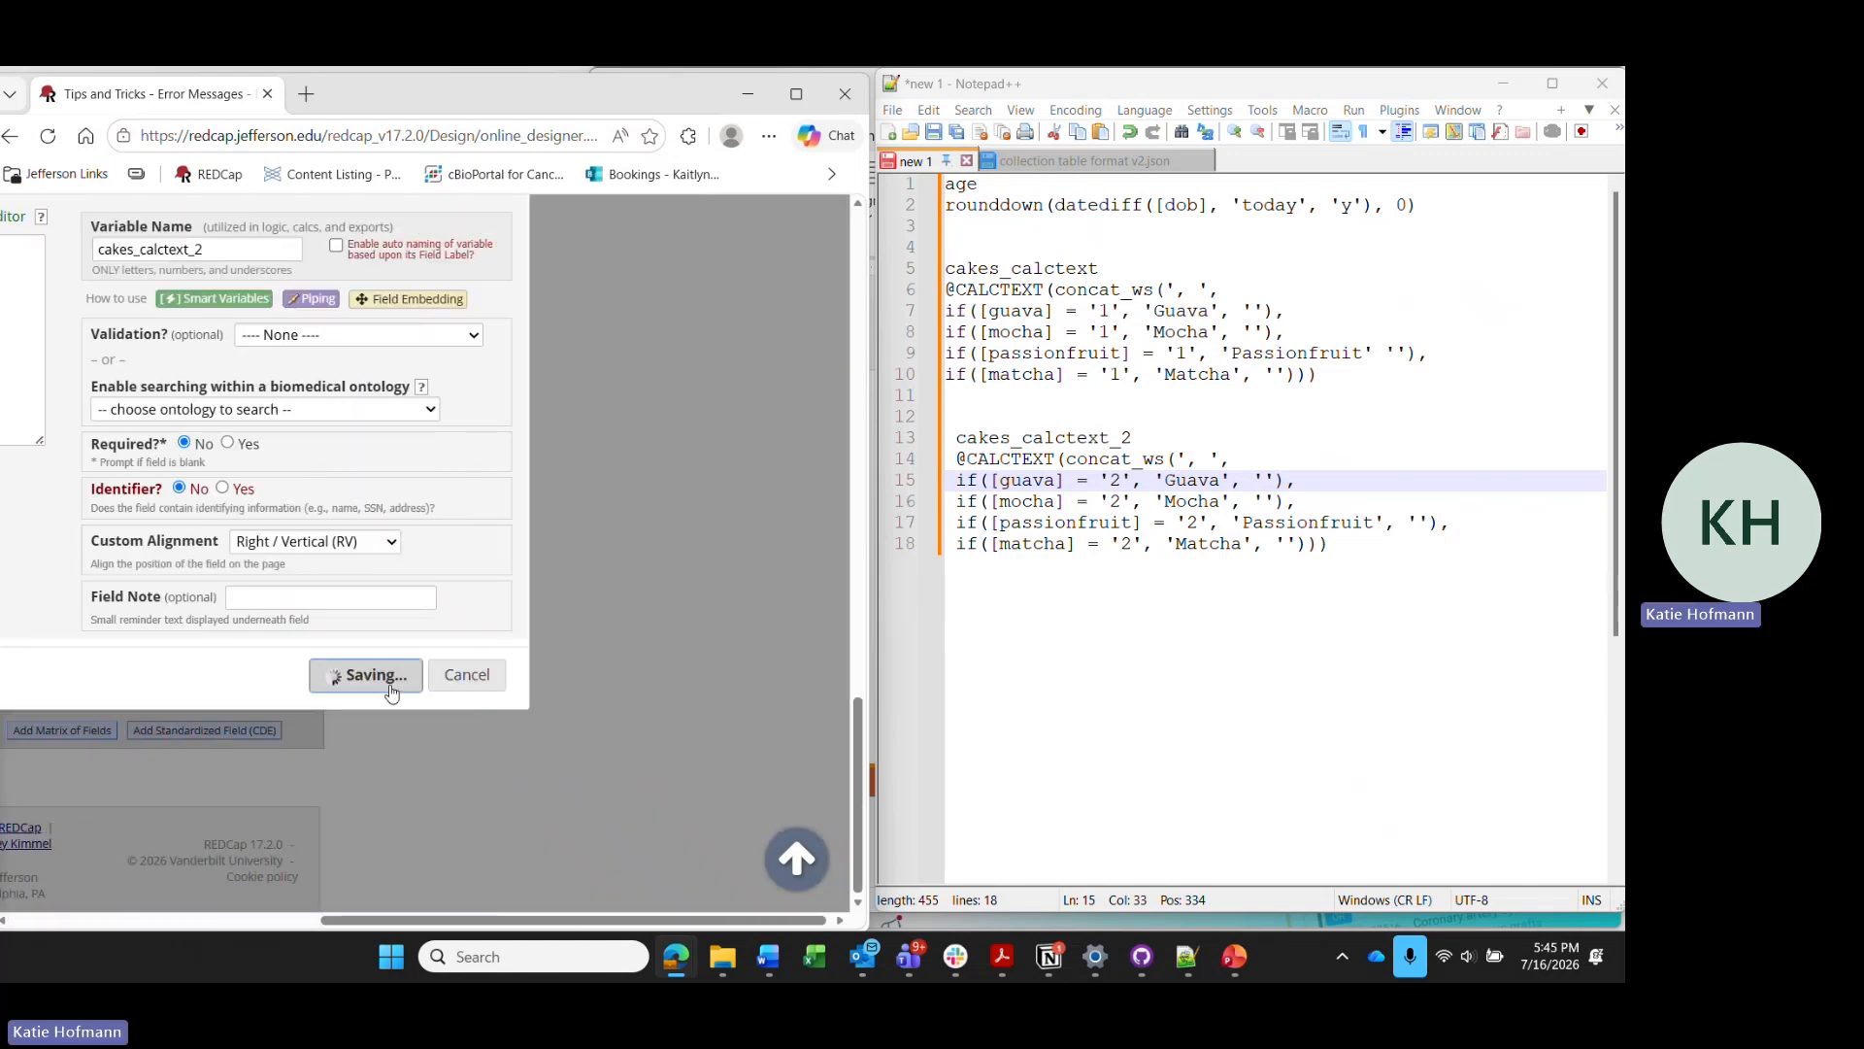
Open the Calculations form of record 8 from the Record Status Dashboard to recheck it for errors.
{"action": "scroll", "coordinate": [374, 732], "scroll_direction": "left", "scroll_amount": 5}
{"action": "scroll", "coordinate": [374, 732], "scroll_direction": "up", "scroll_amount": 16}
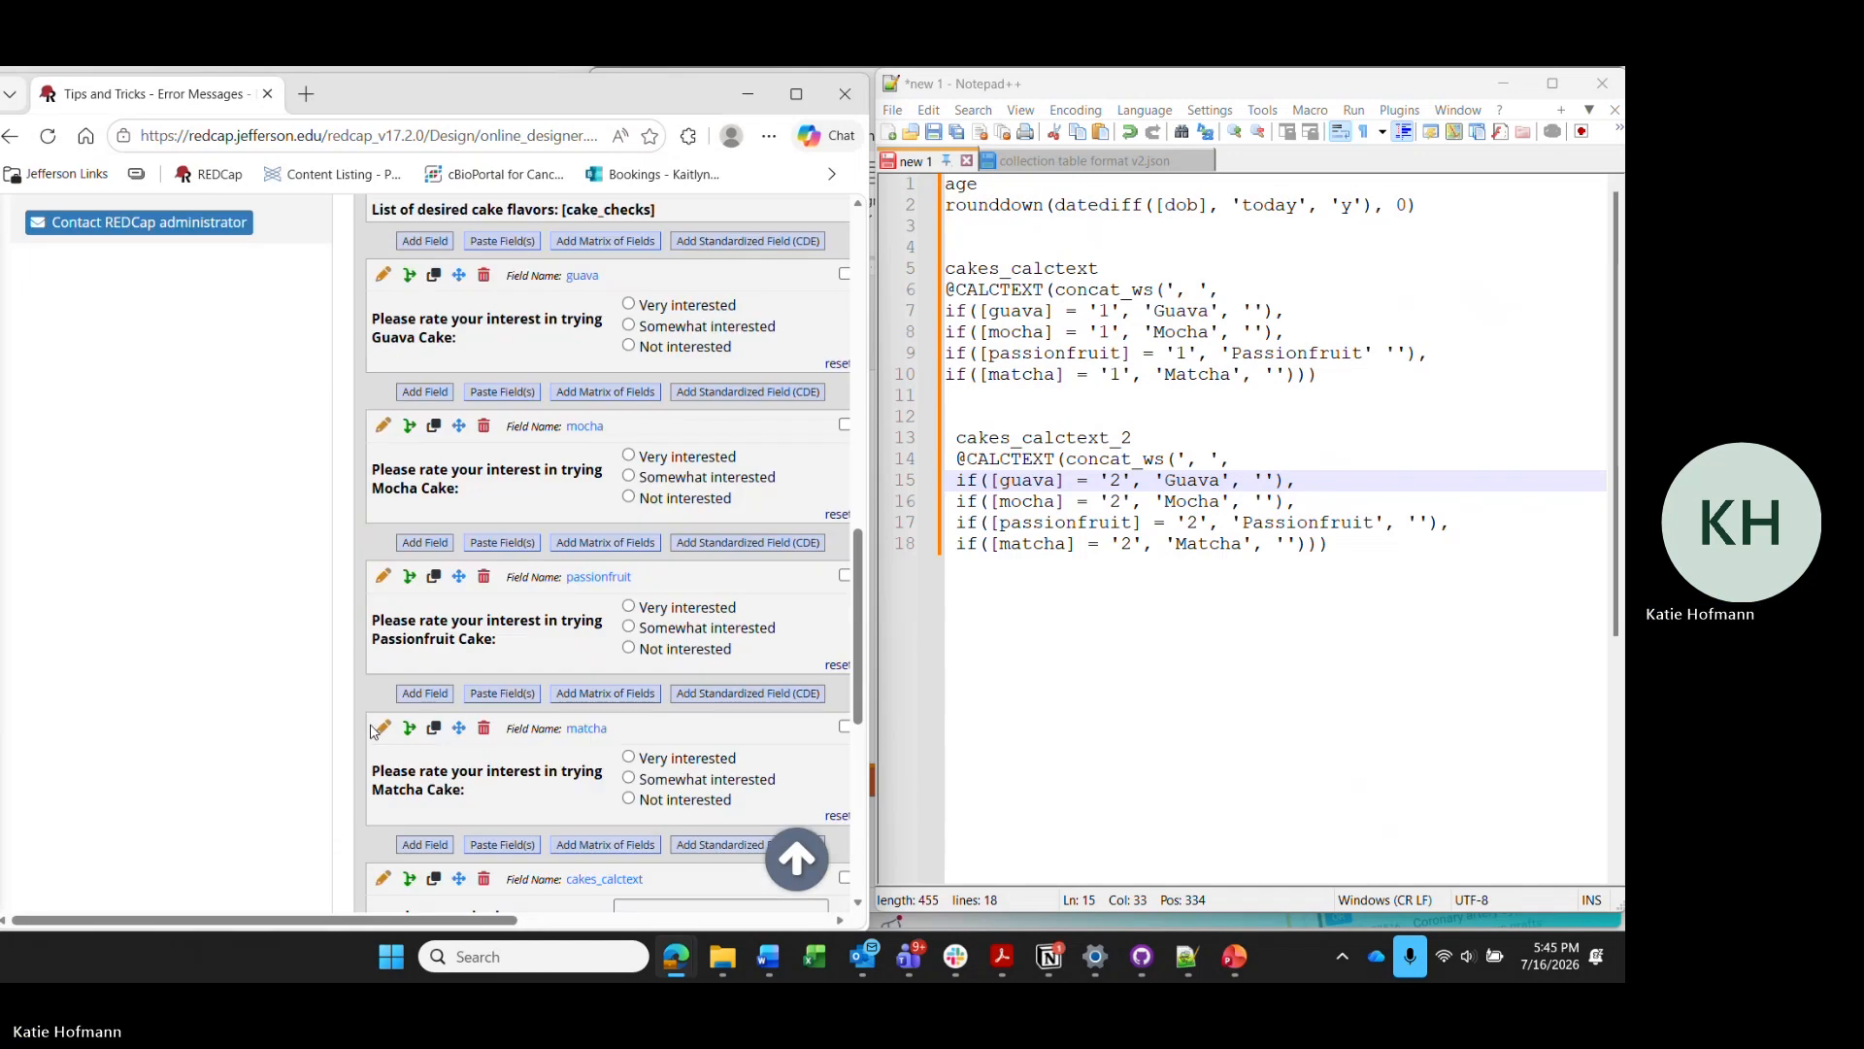
{"action": "scroll", "coordinate": [130, 571], "scroll_direction": "down", "scroll_amount": 1}
{"action": "left_click", "coordinate": [127, 541]}
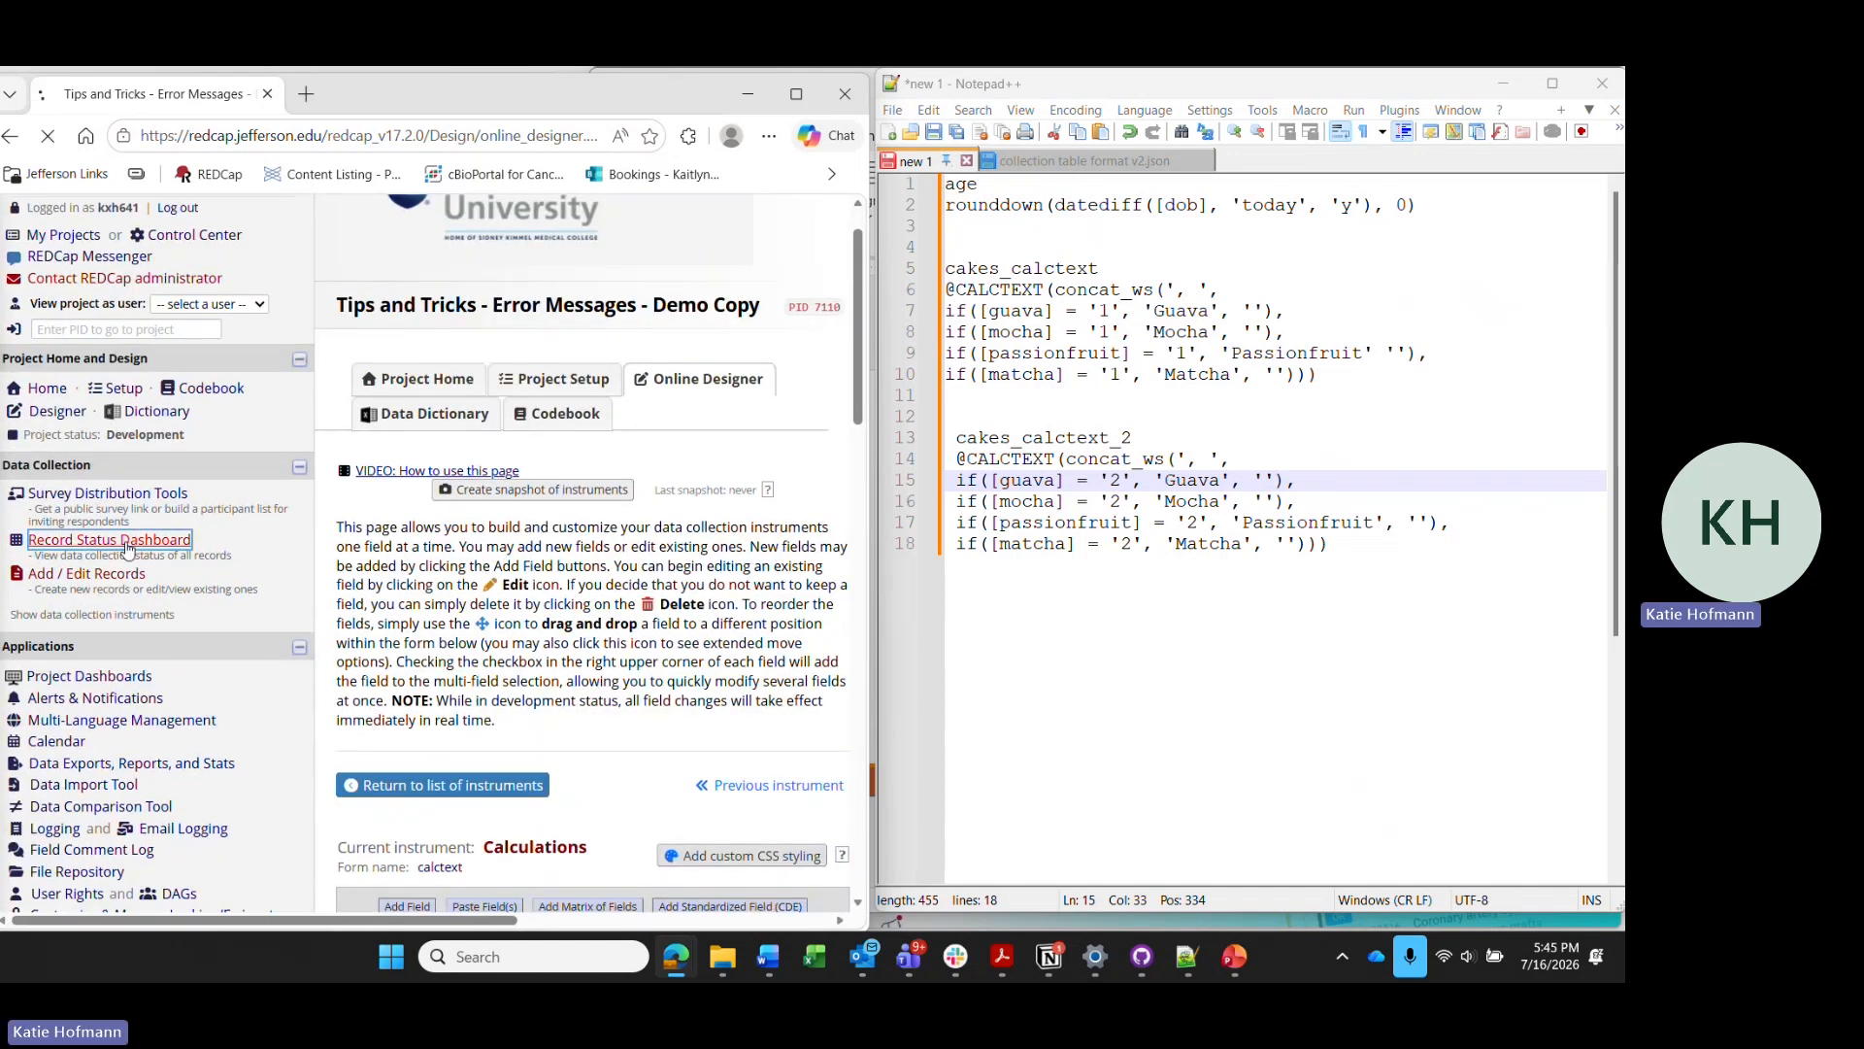
{"action": "scroll", "coordinate": [126, 549], "scroll_direction": "down", "scroll_amount": 6}
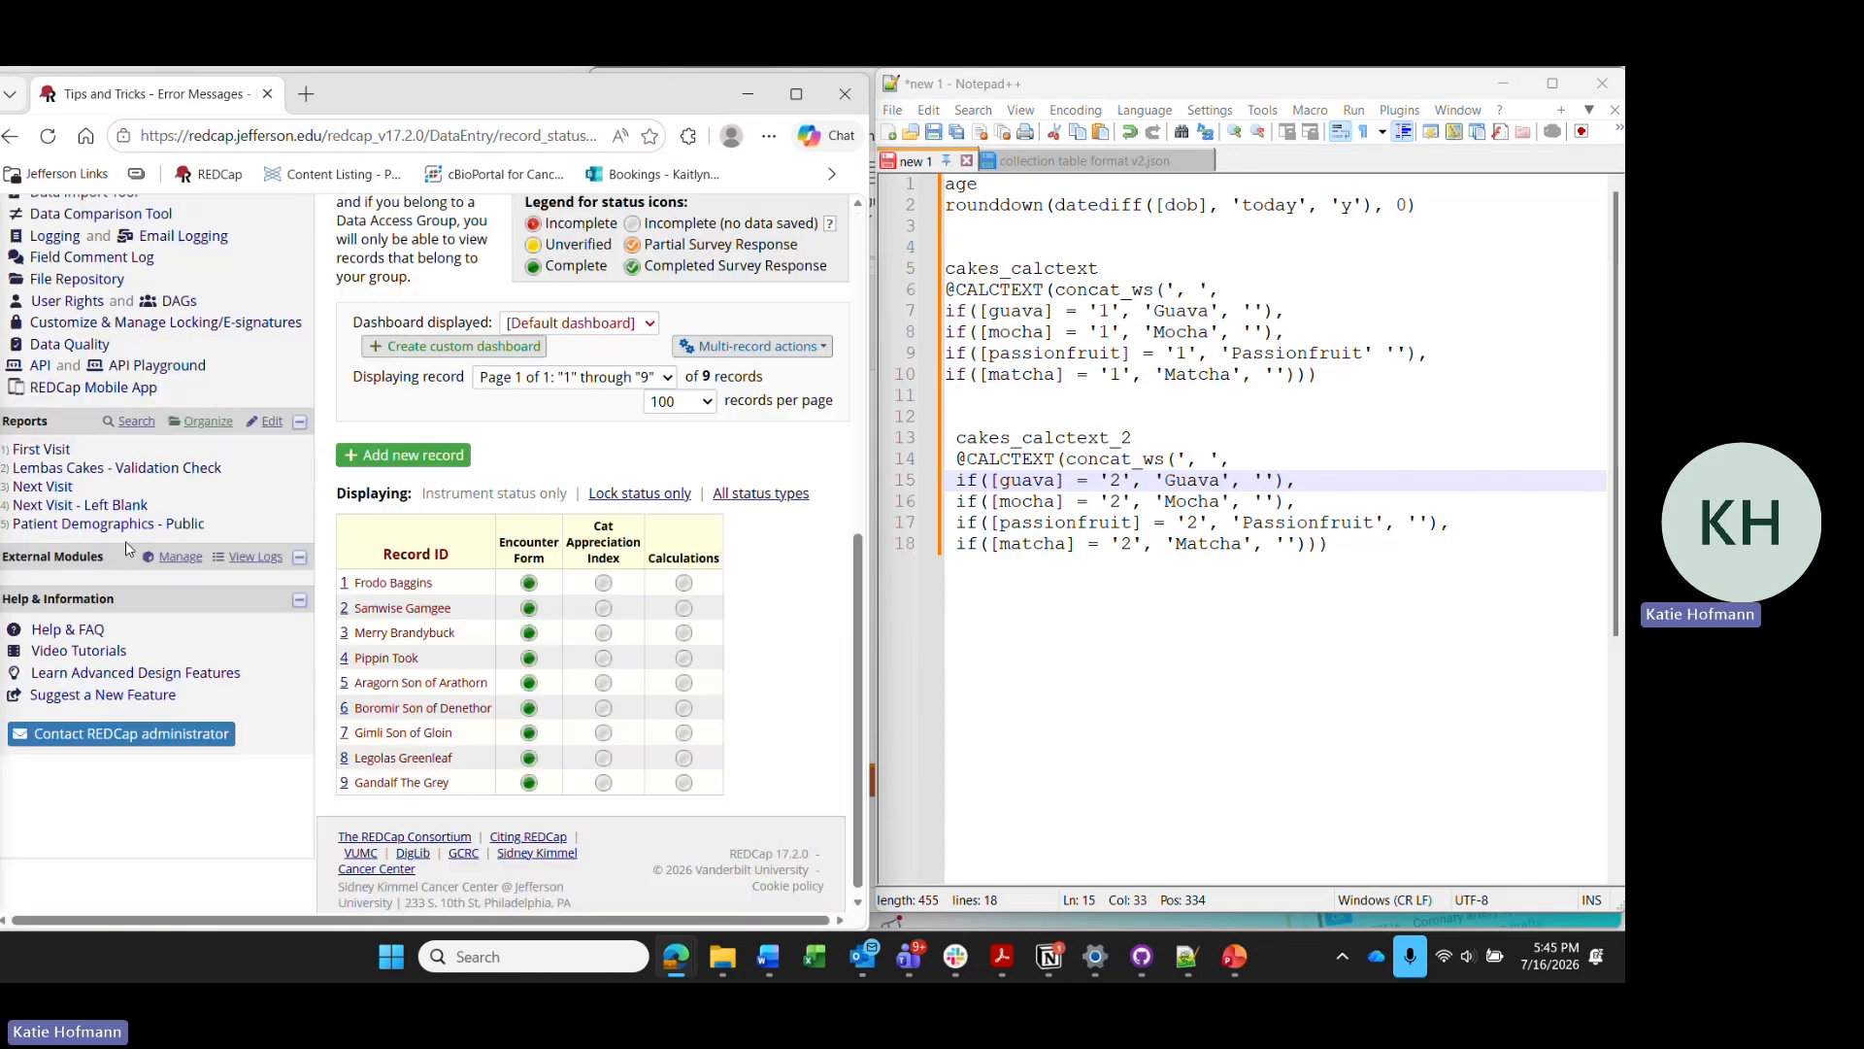
{"action": "left_click", "coordinate": [683, 748]}
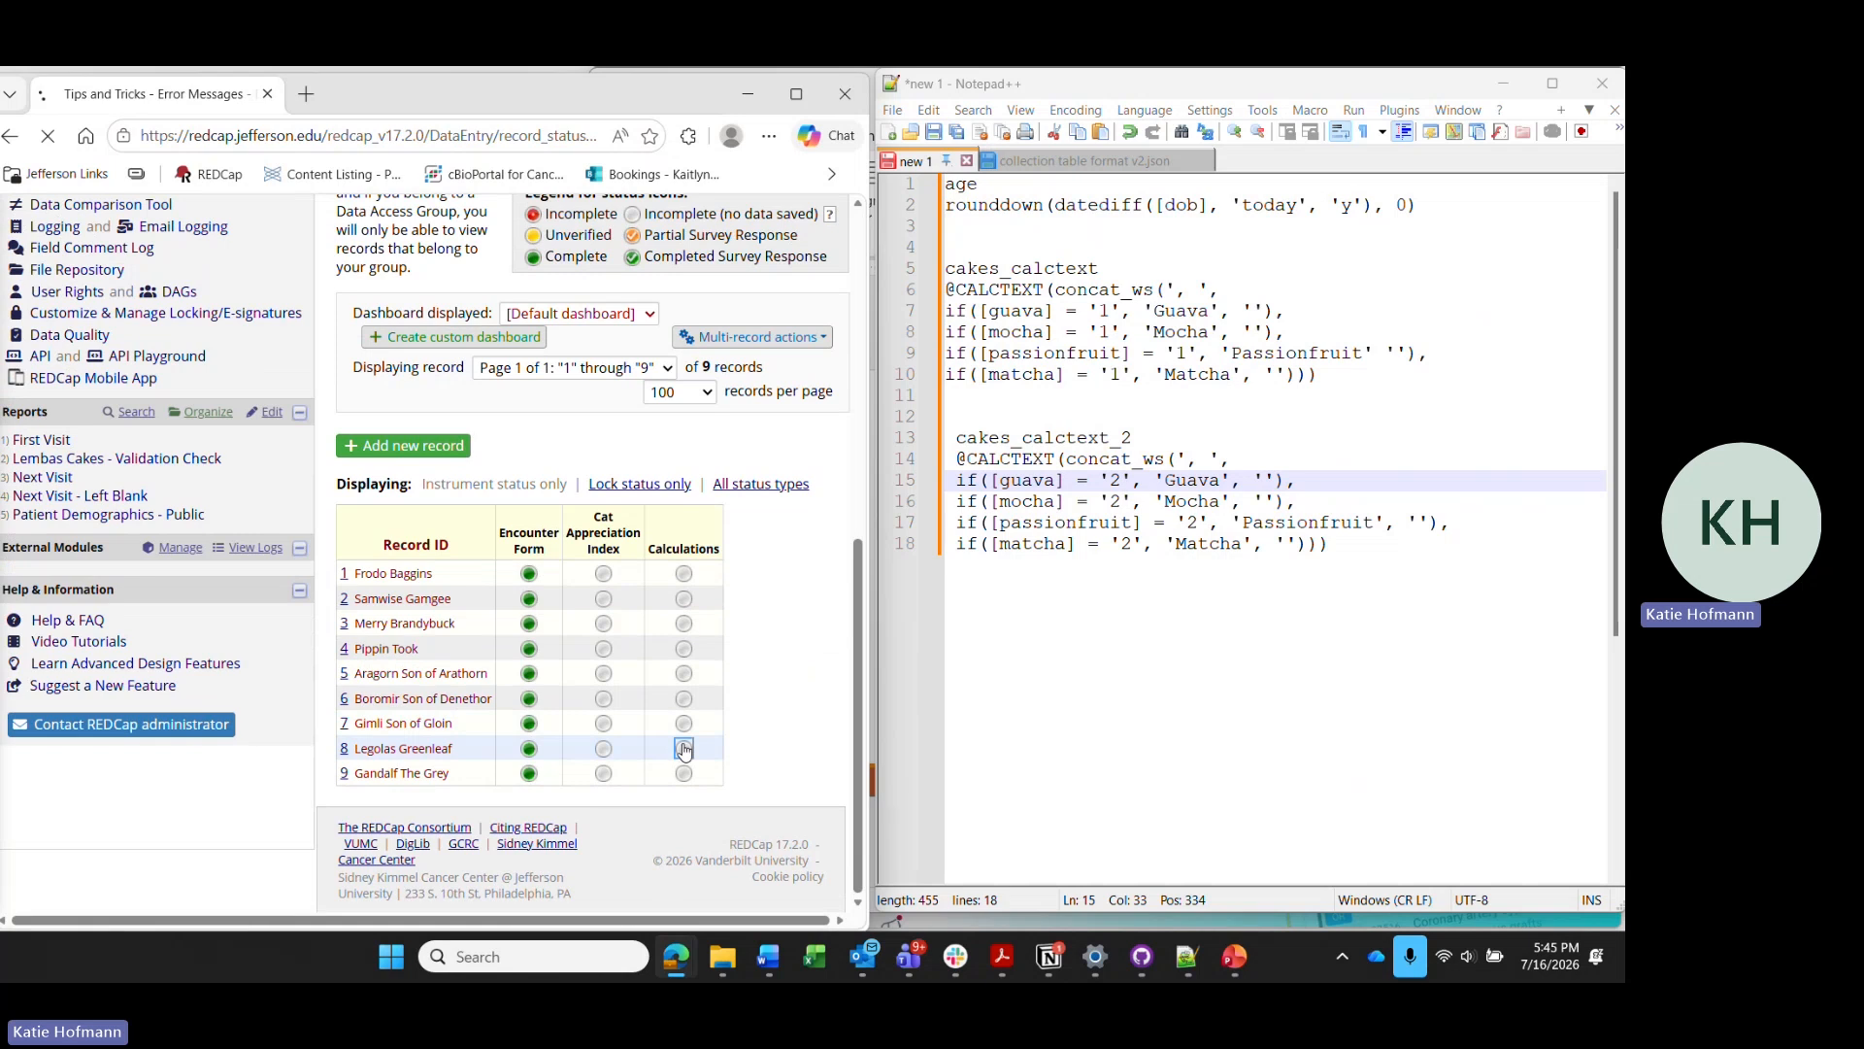